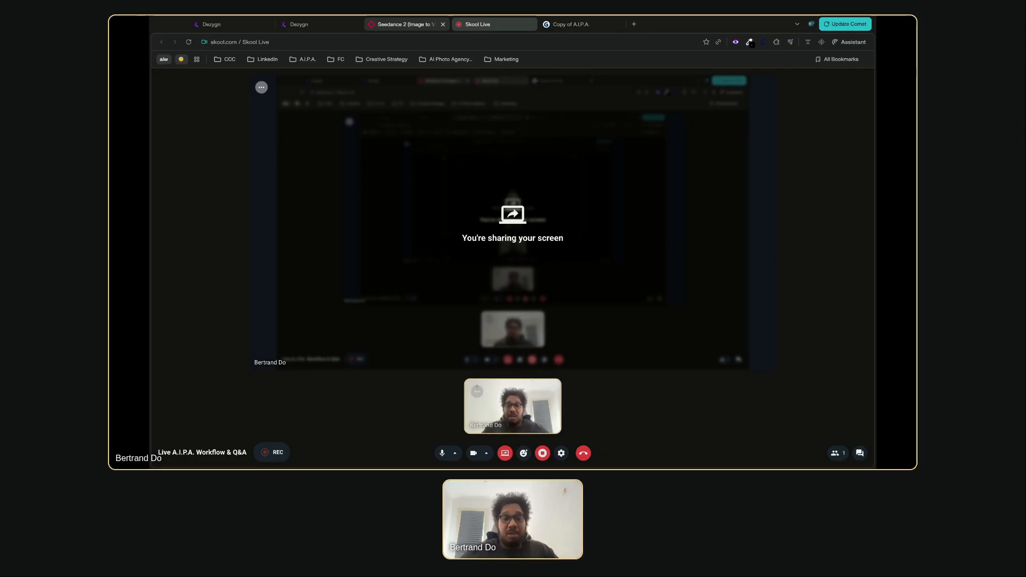
Switch to the fal.ai Seedance 2 request, play the "Hush Little Baby" video and rewind it to the start
left_click(406, 25)
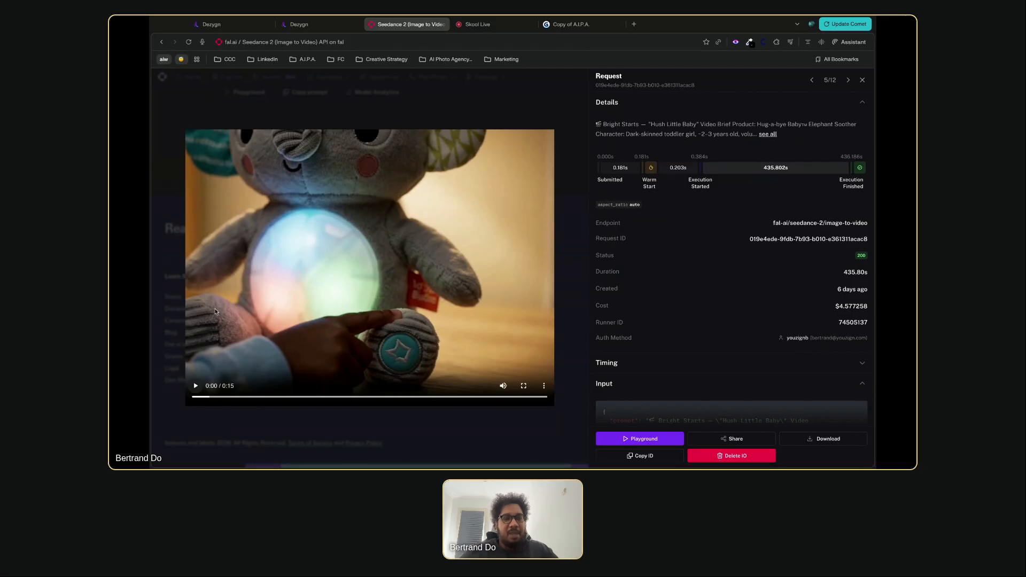
left_click(196, 387)
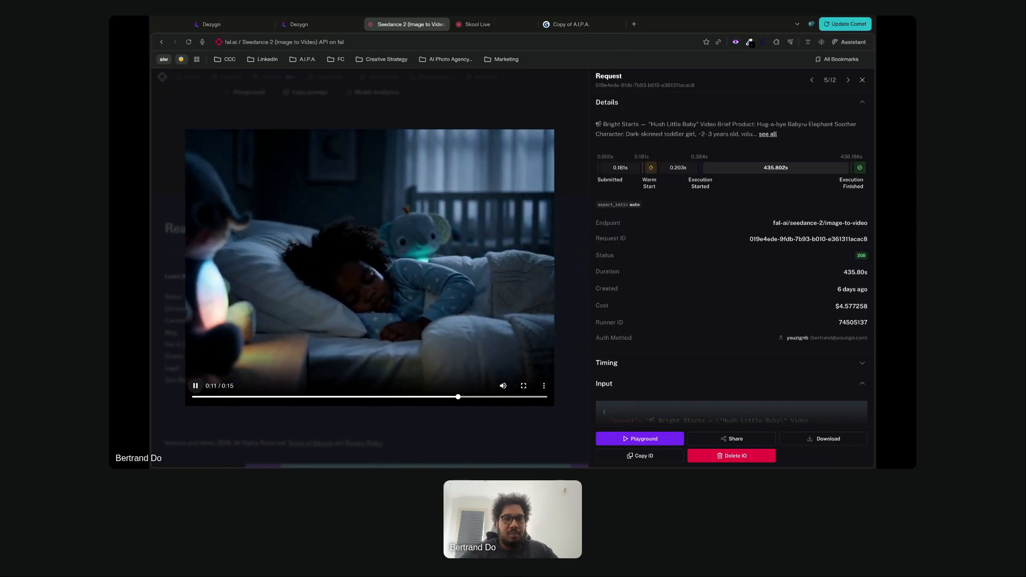
left_click(199, 387)
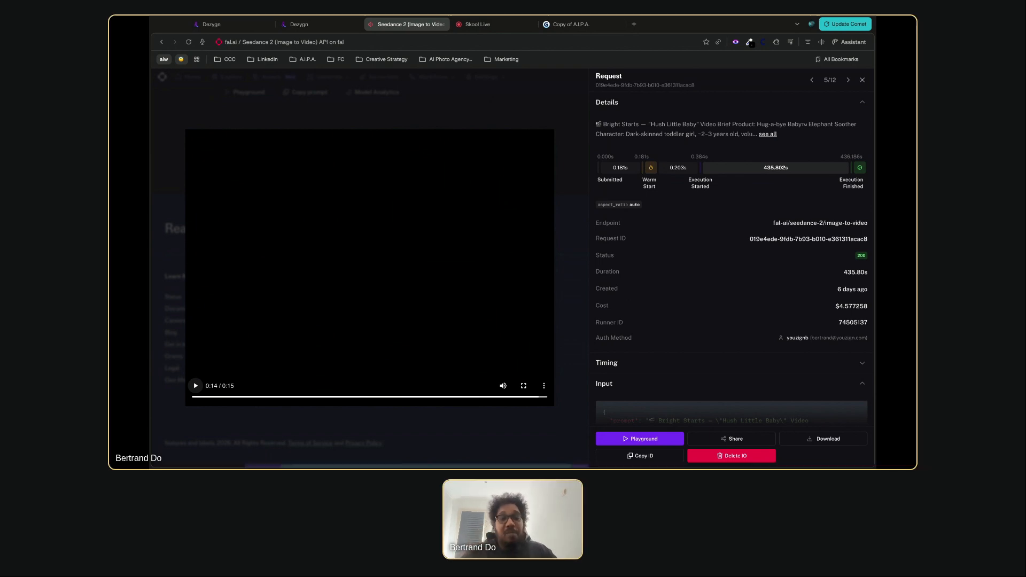
left_click(216, 400)
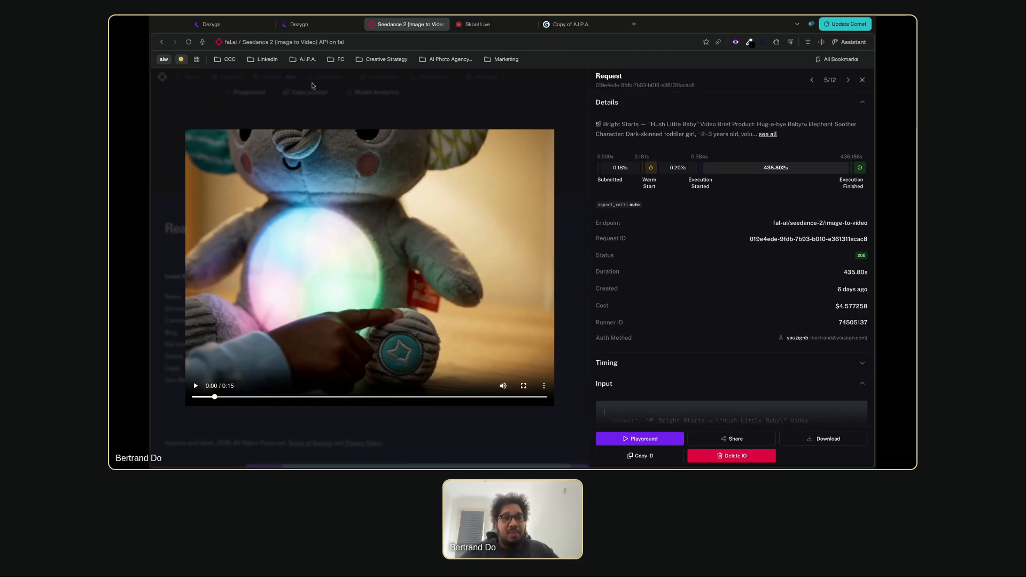
Close the request details and view the Seedance 2.0 image-to-video model's Playground and Examples pages
left_click(299, 43)
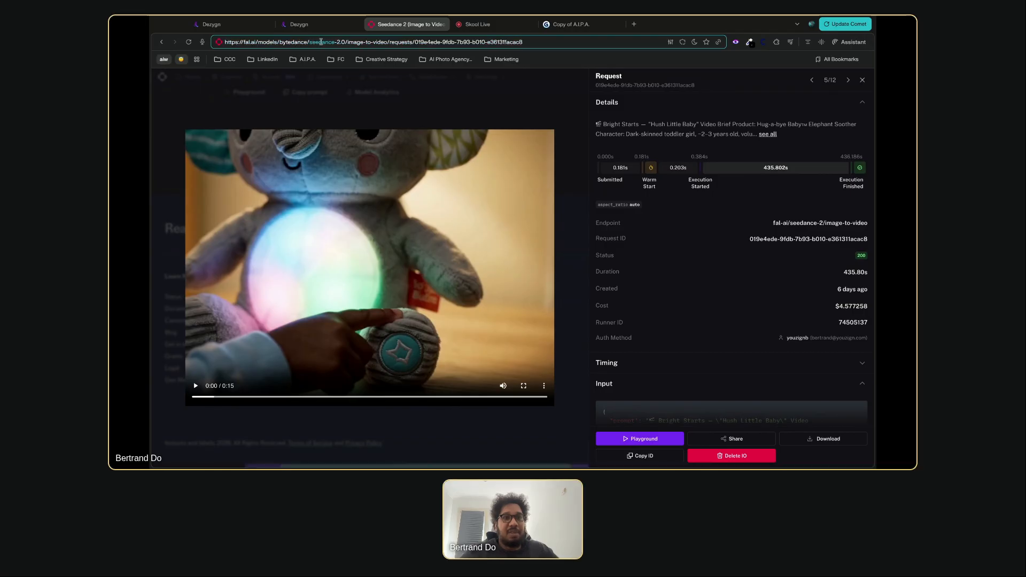
left_click(344, 114)
scroll(346, 116, "up", 20)
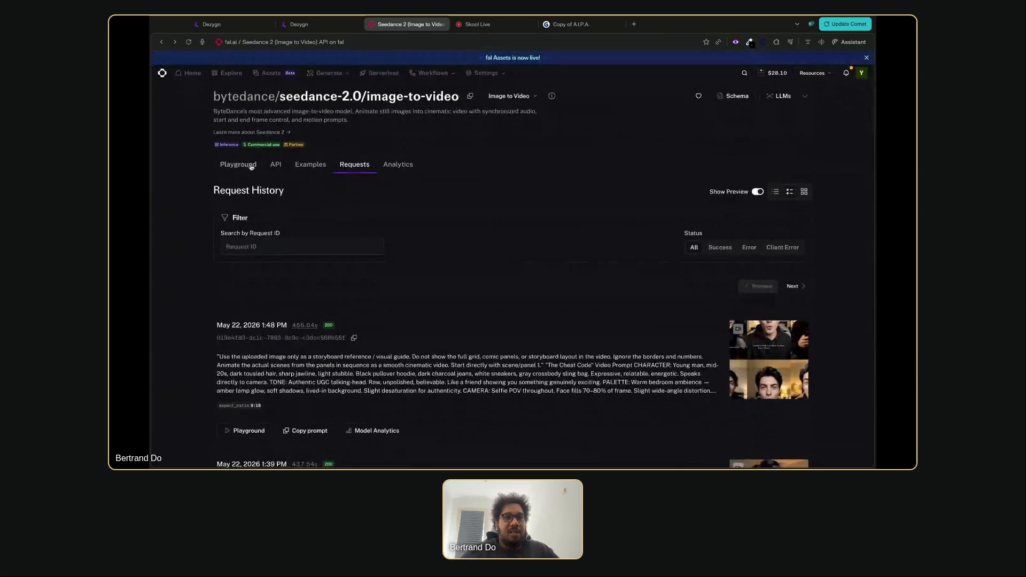
left_click(239, 164)
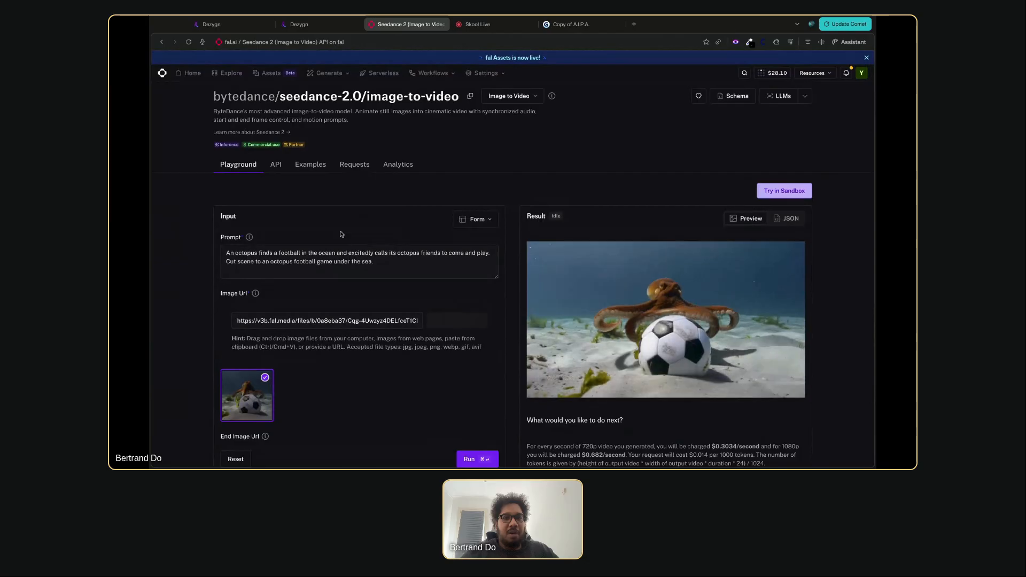
left_click(314, 167)
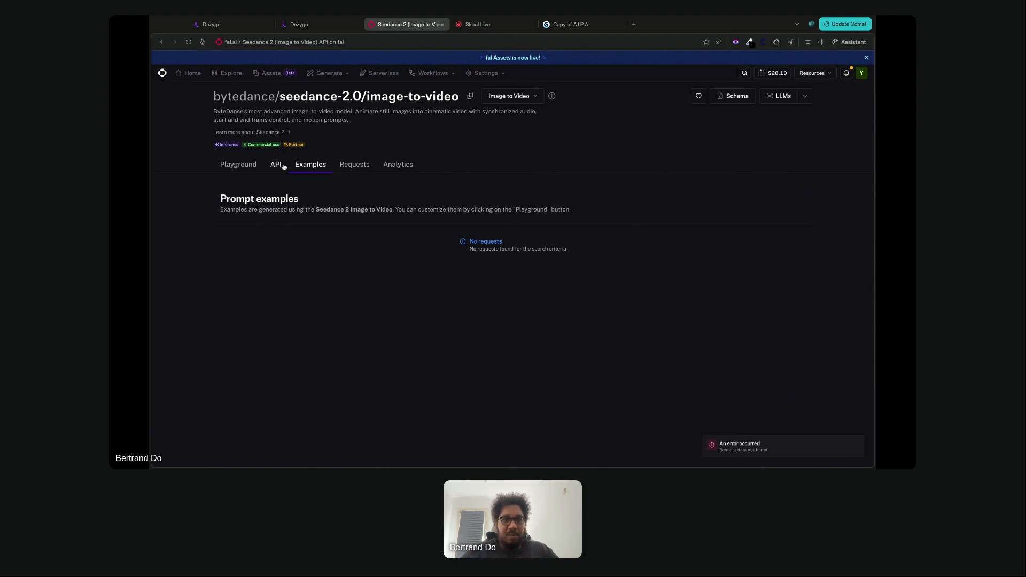
Return to the model's request history, view the details and video of the newest request, and close them
left_click(350, 167)
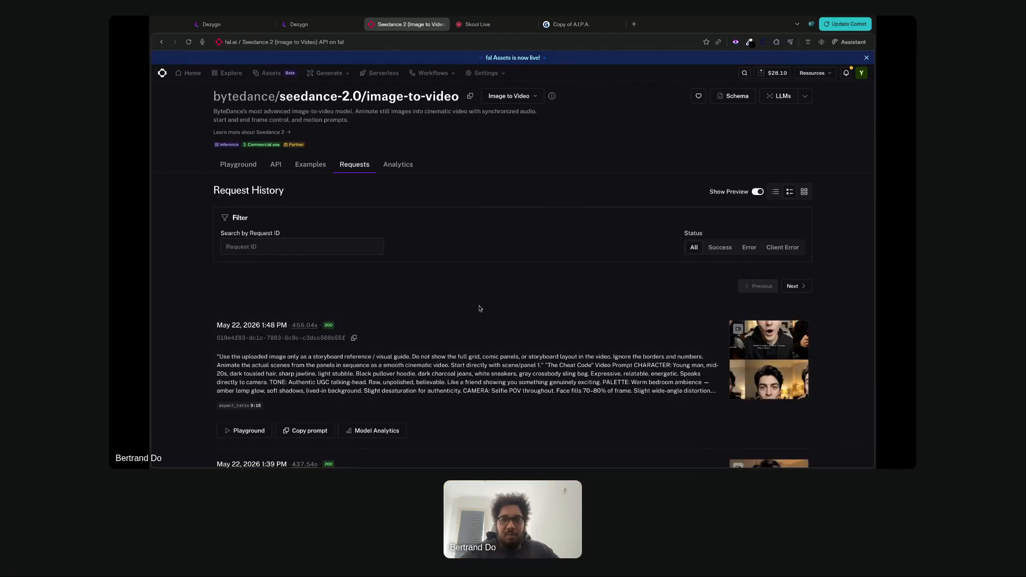
left_click(367, 353)
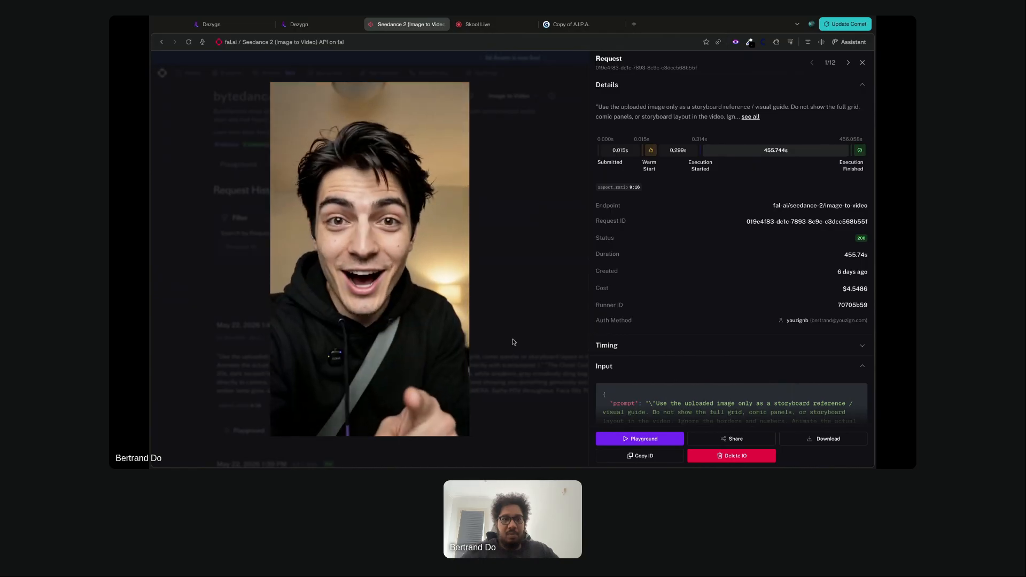
left_click(513, 342)
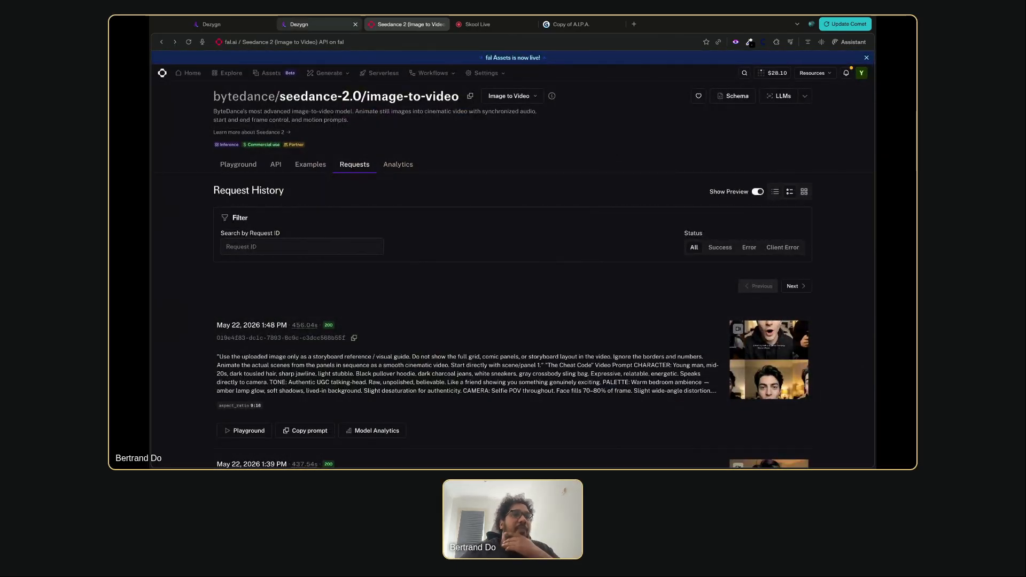
Switch to Dezygn, close the duplicate browser tab showing Outreach Factory, and open the Testing storyboard campaign
left_click(307, 24)
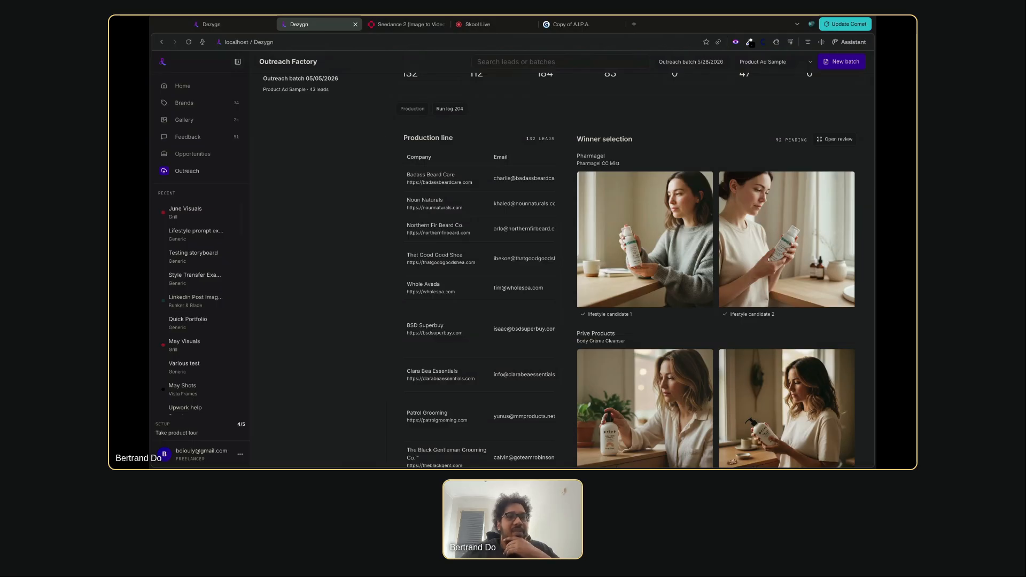
left_click(265, 24)
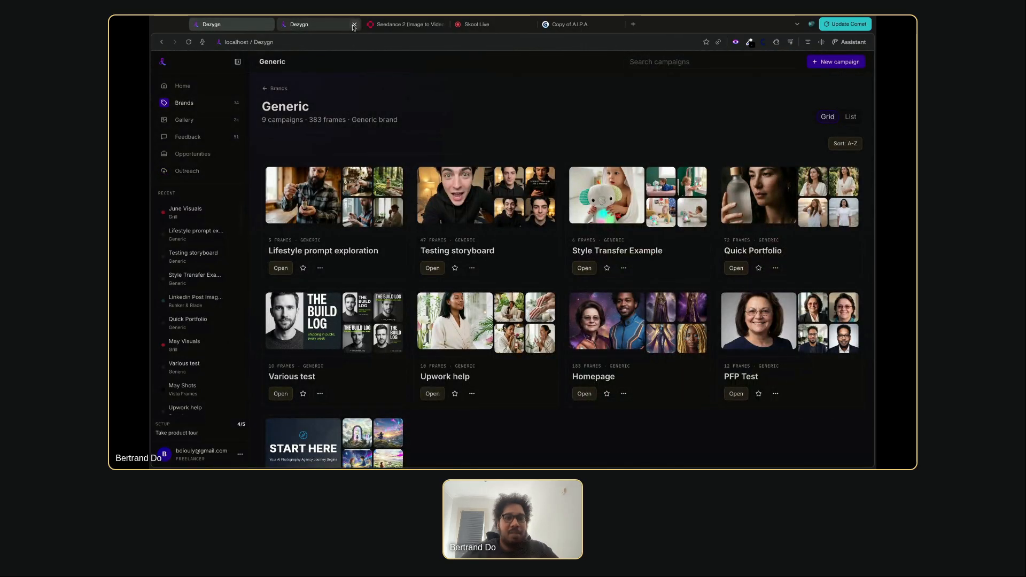
left_click(355, 24)
left_click(465, 211)
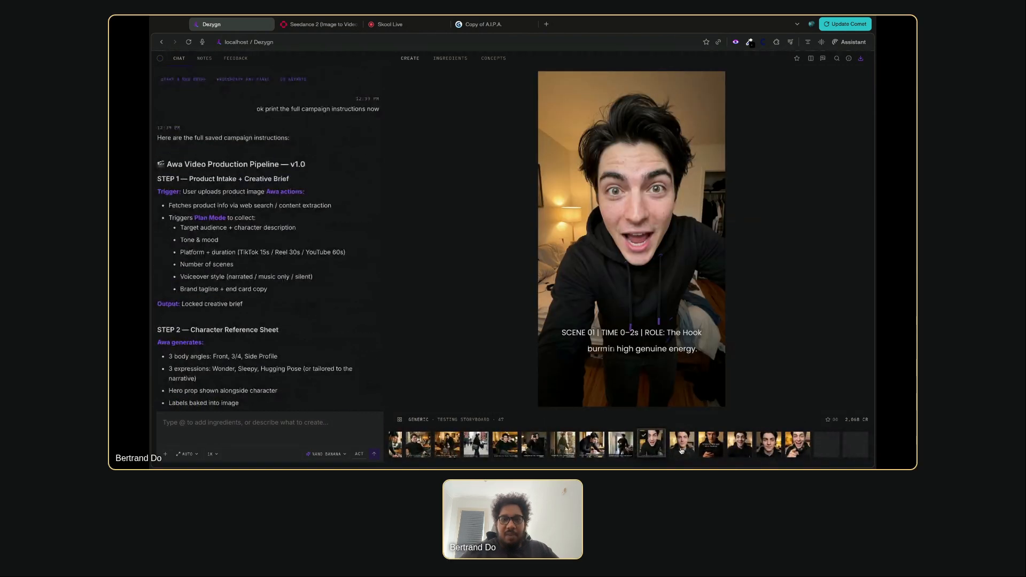
View the storyboard frames for scenes 02 to 05 one after another
left_click(682, 451)
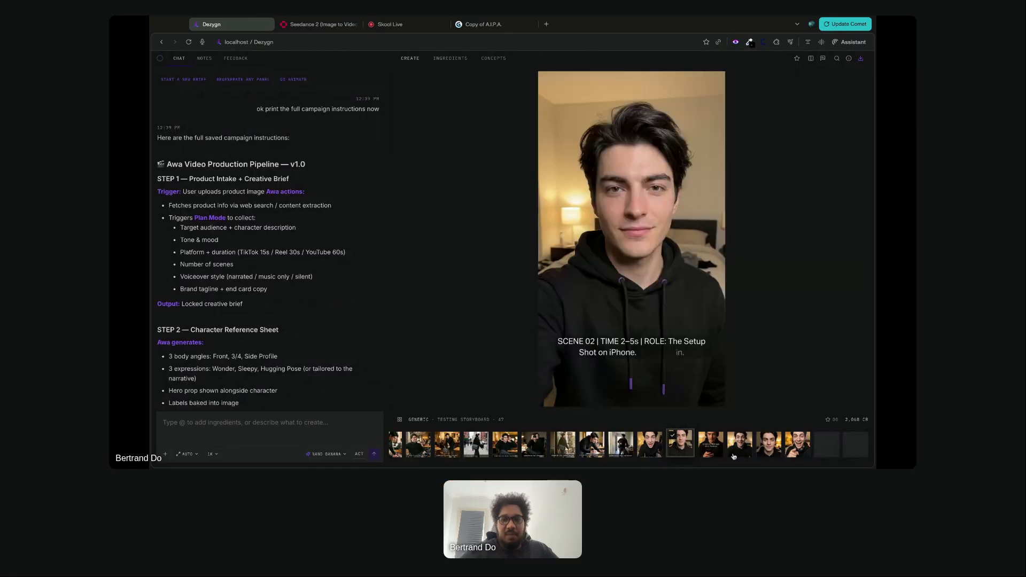
left_click(716, 454)
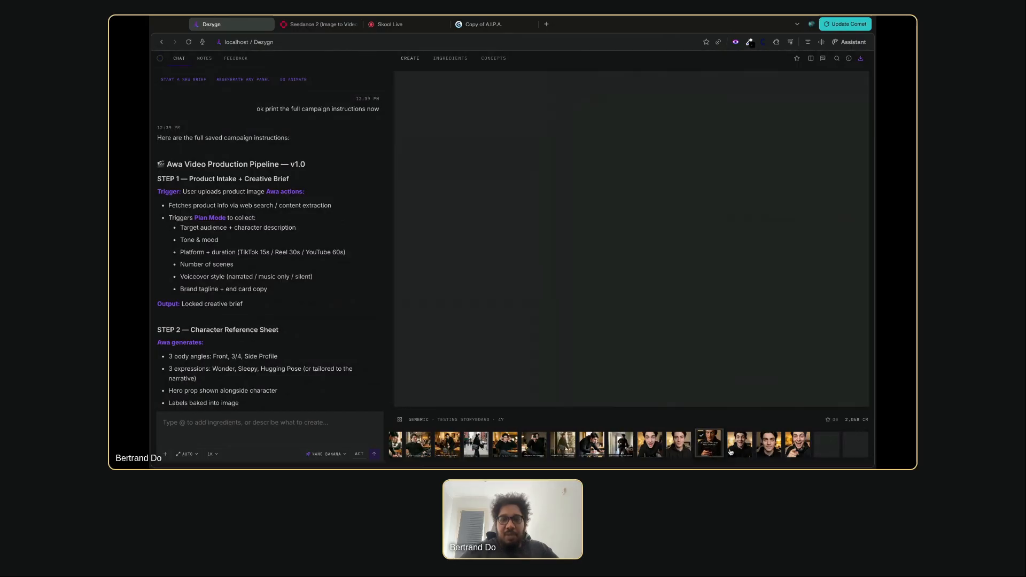
left_click(737, 451)
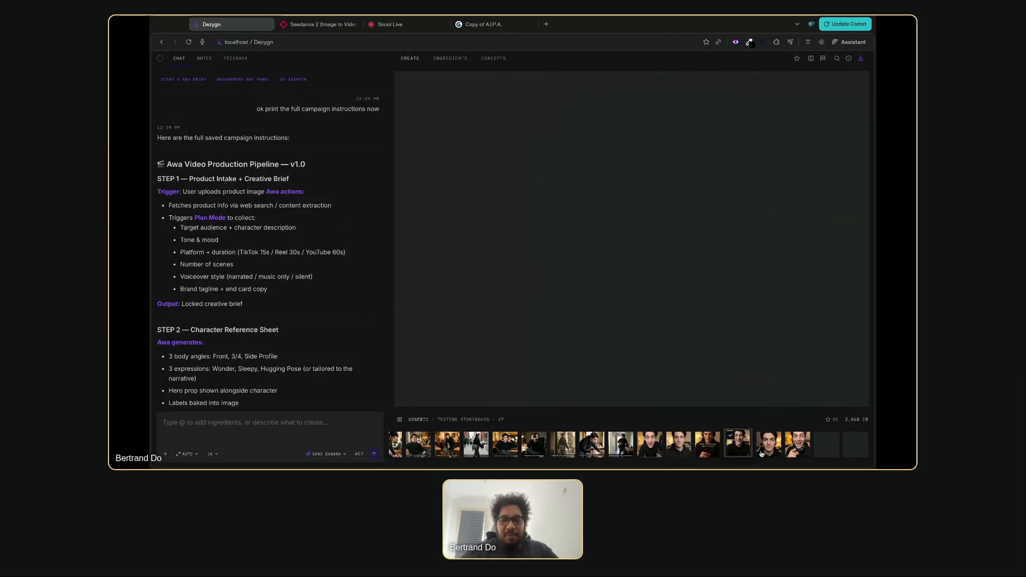
left_click(762, 454)
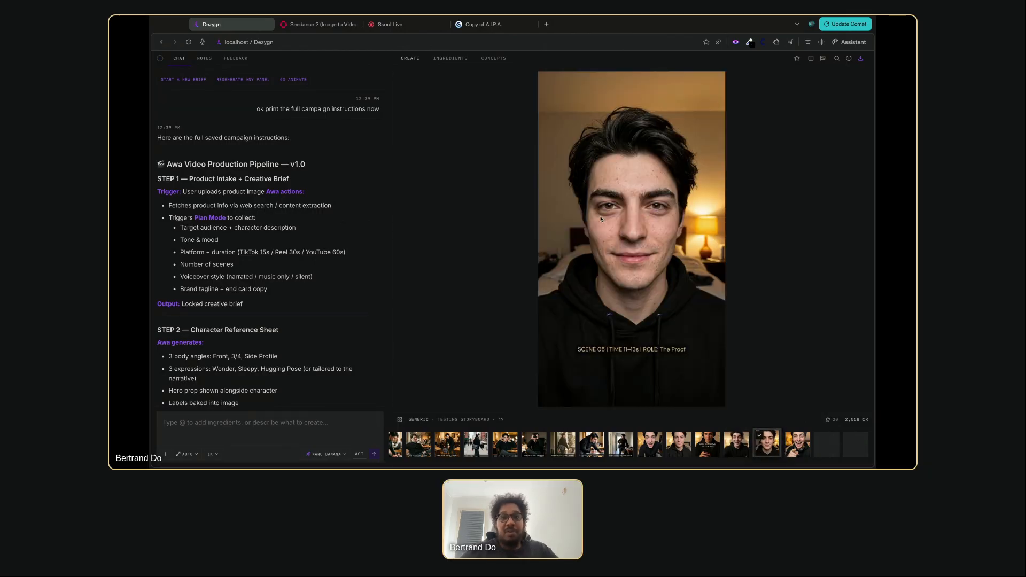
Open the untitled Miro board in a new browser tab and view the six-scene selfie storyboard
left_click(546, 24)
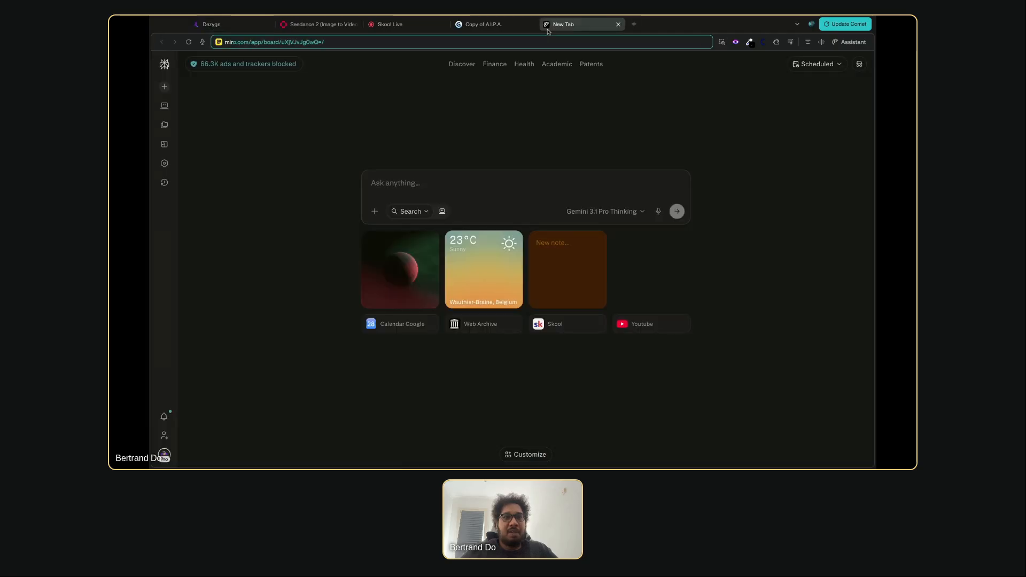
key("Return")
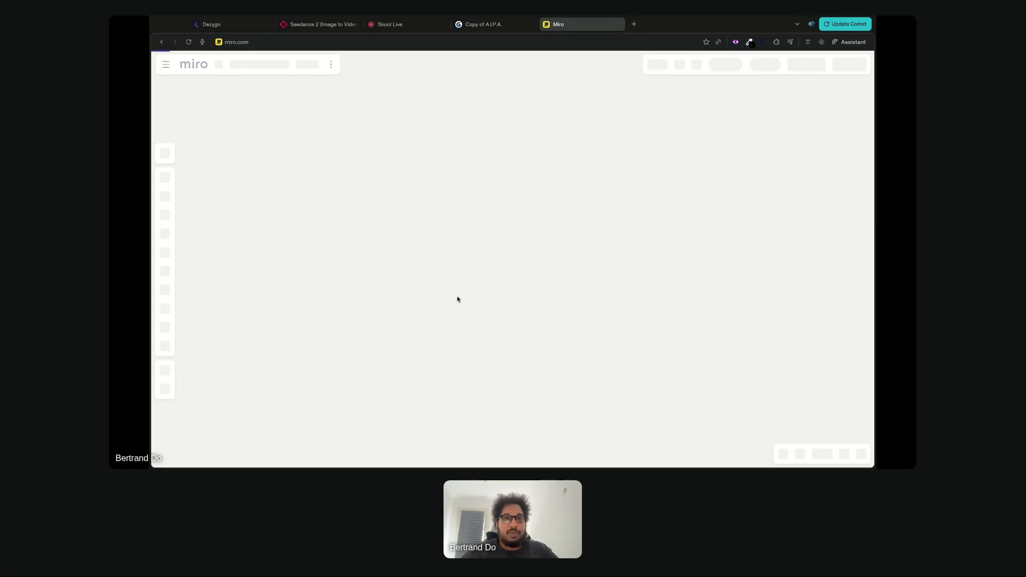
scroll(411, 224, "down", 3)
scroll(411, 223, "up", 5)
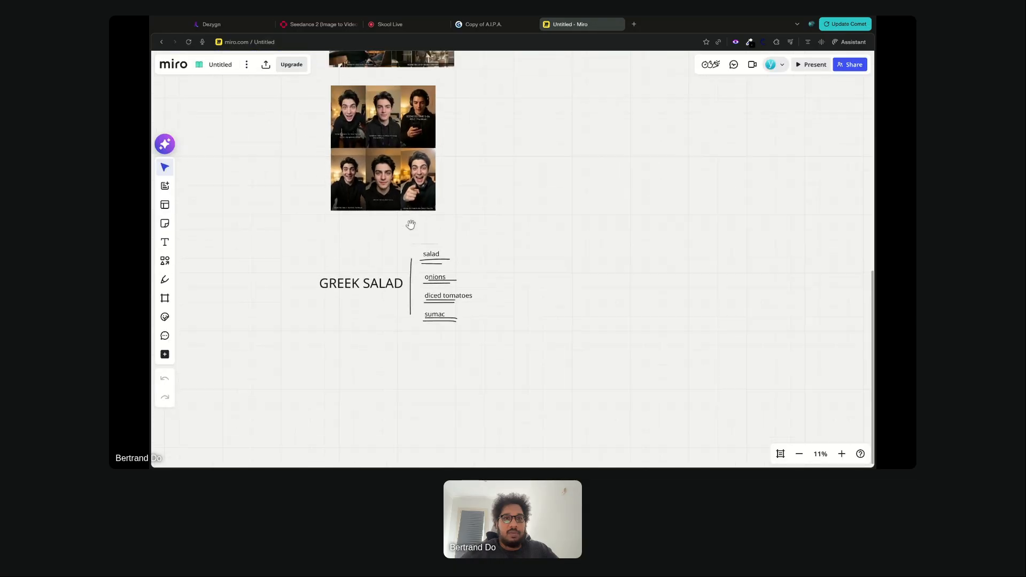
scroll(373, 225, "up", 5)
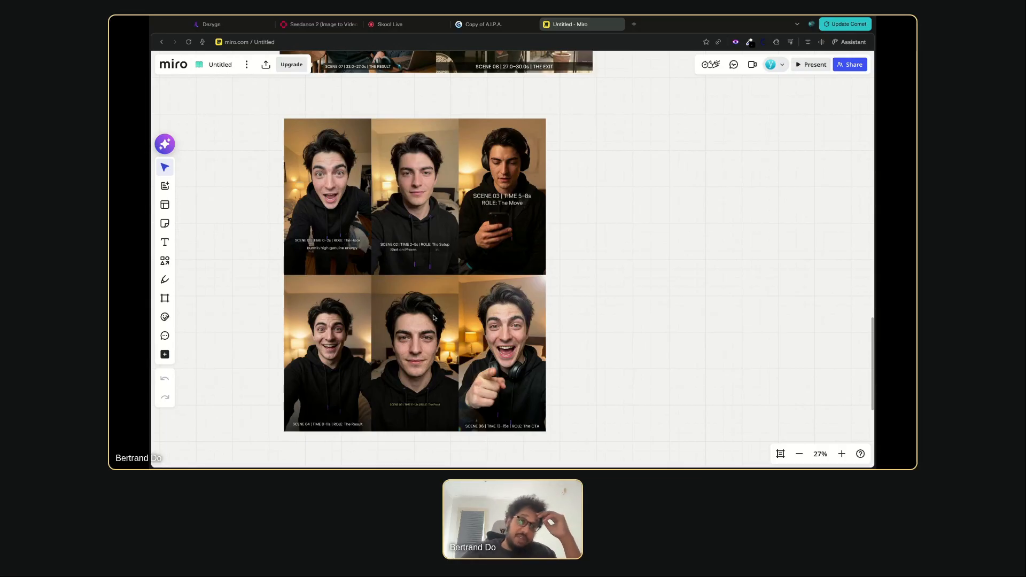
scroll(409, 304, "up", 3)
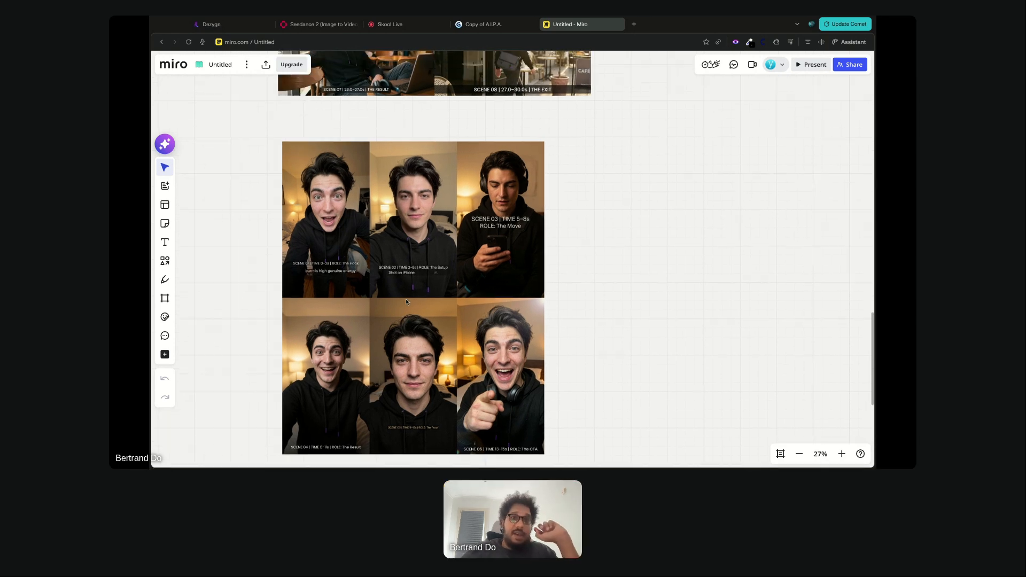
Examine the café storyboard and the complete six-scene elephant toy storyboard on the board
scroll(406, 302, "up", 8)
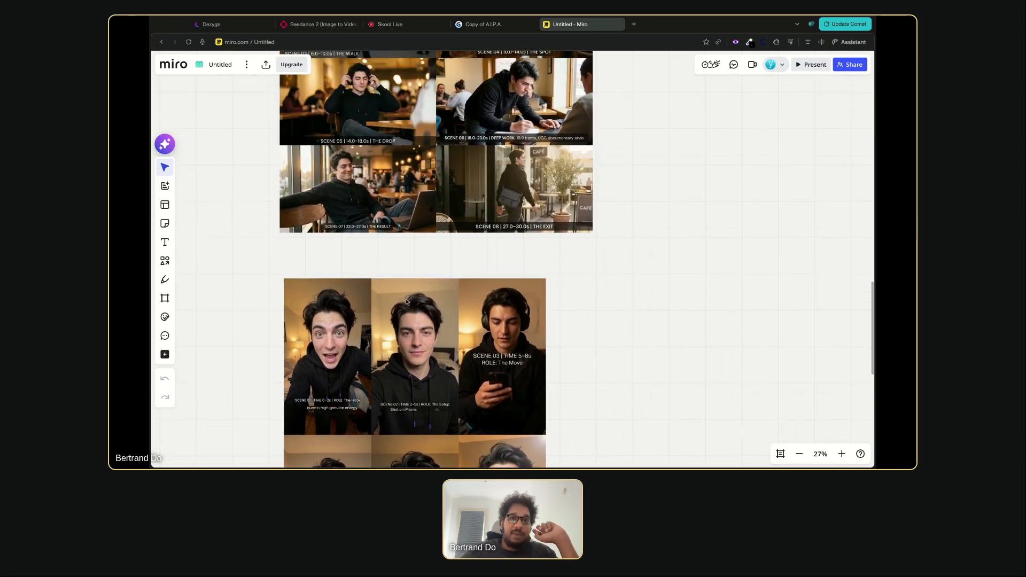
scroll(403, 219, "up", 14)
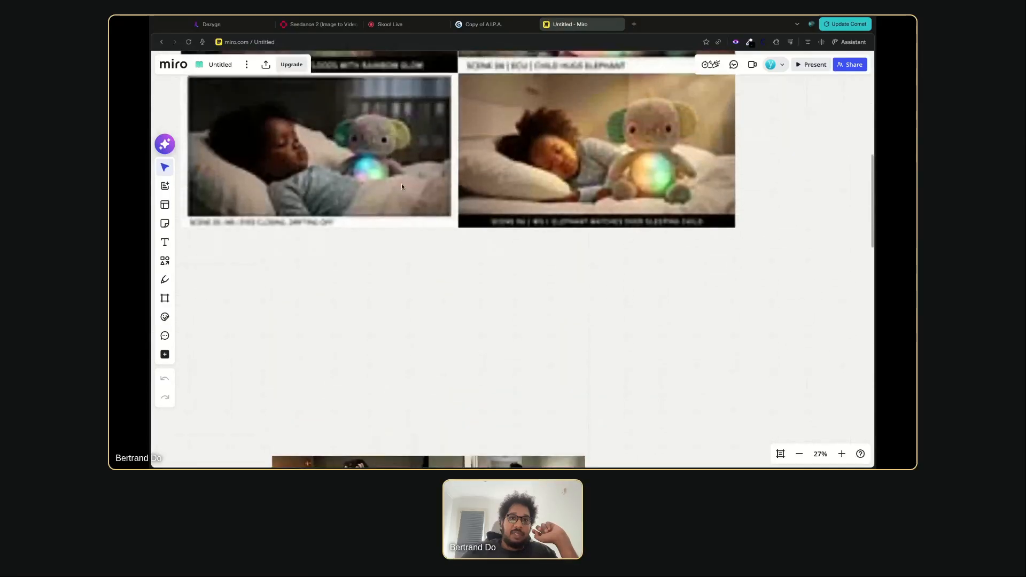
scroll(404, 218, "down", 5)
scroll(404, 217, "up", 5)
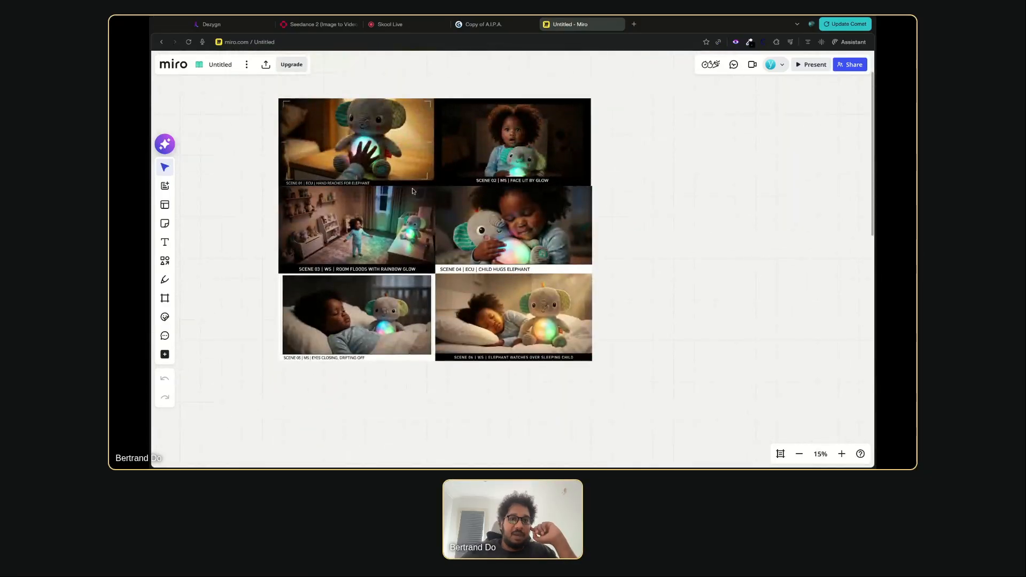
scroll(413, 191, "up", 3)
scroll(422, 171, "down", 2)
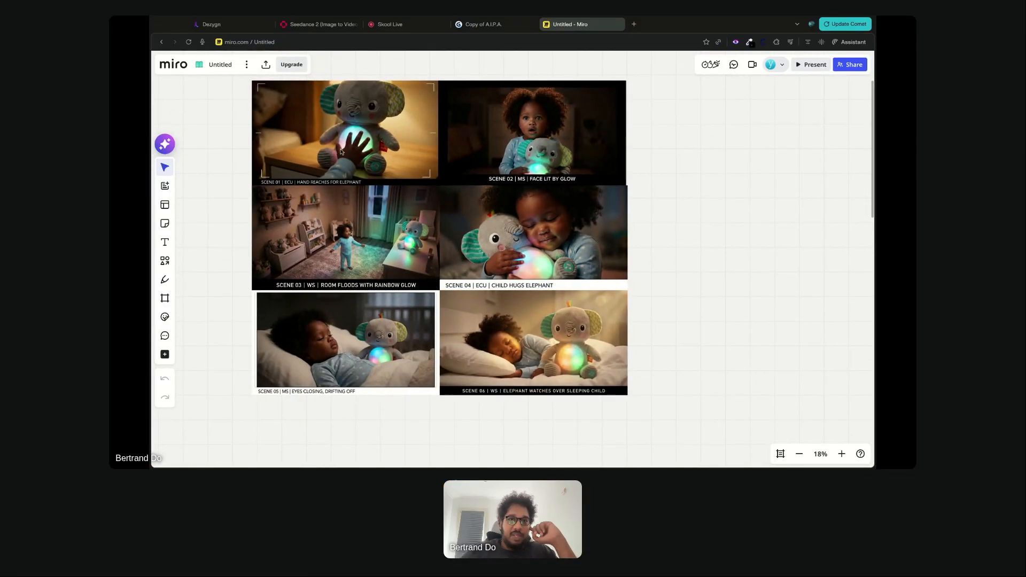
Go through the elephant storyboard's images from scene 02 to scene 06 in order, then clear the selection
left_click(481, 158)
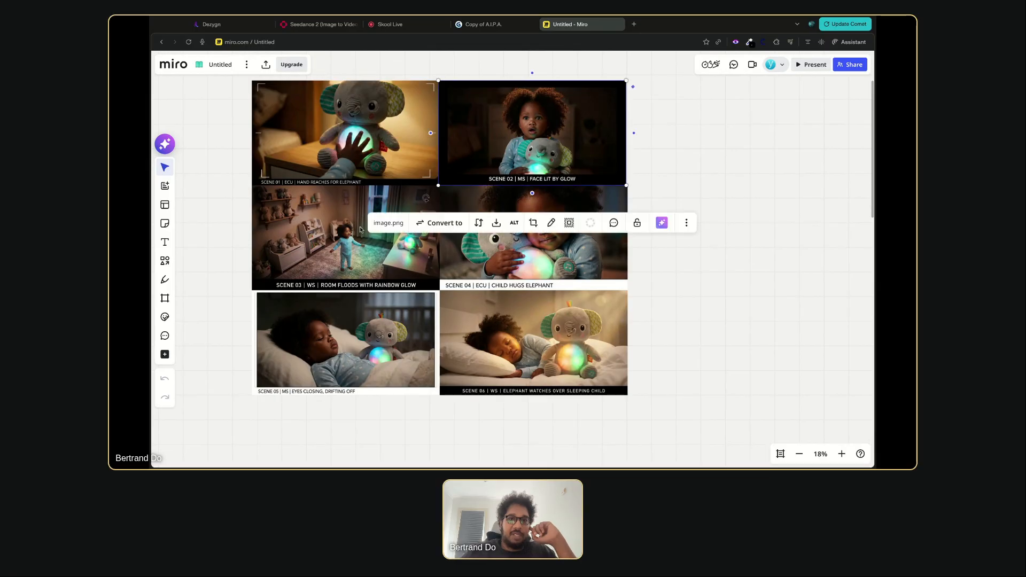
left_click(340, 237)
left_click(480, 238)
left_click(353, 336)
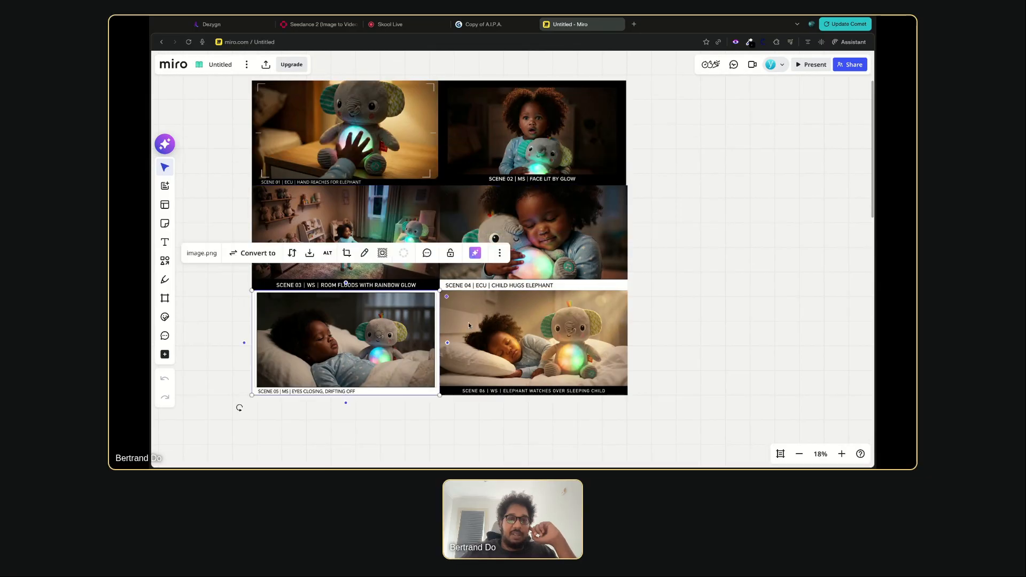
left_click(481, 339)
left_click(221, 178)
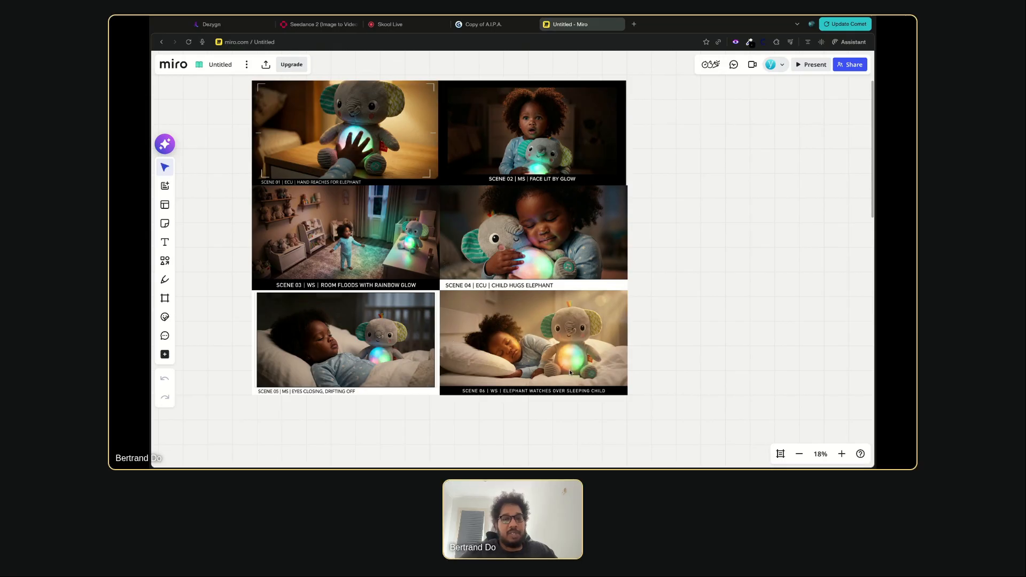
scroll(570, 373, "up", 1)
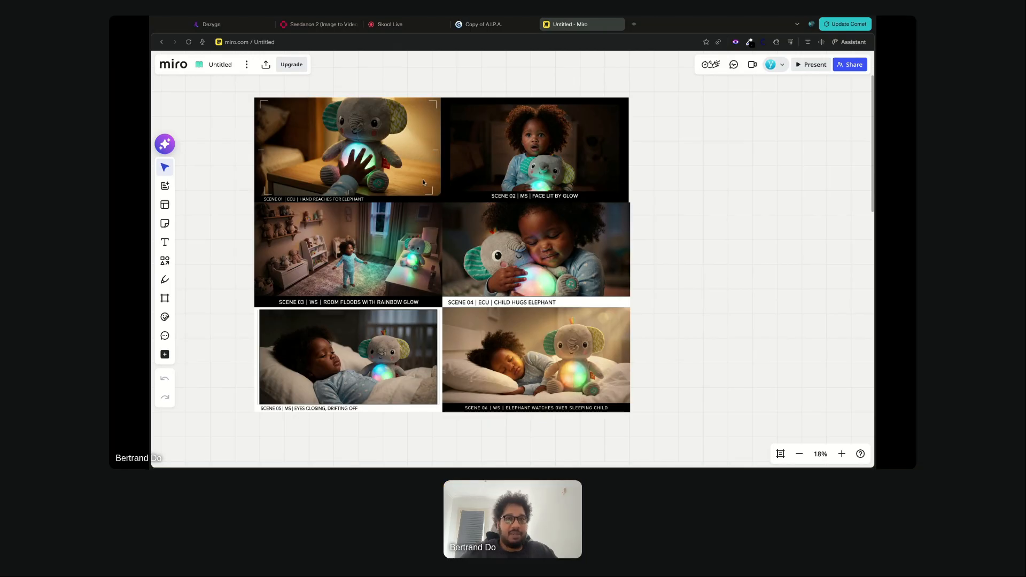
Return to Dezygn's Generic brand page and start a new campaign named "Storyboard Plush Elephant"
left_click(241, 26)
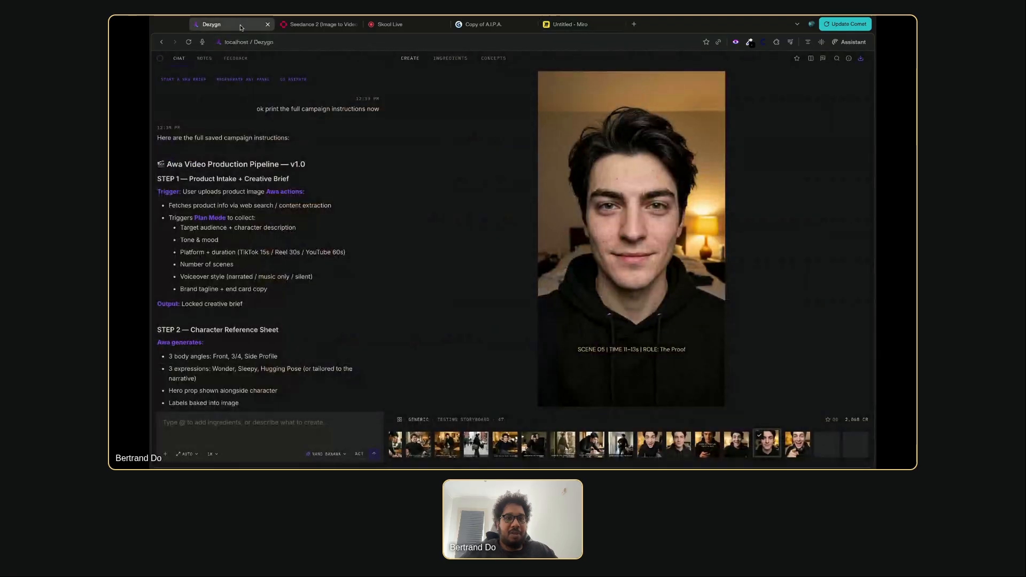
left_click(161, 43)
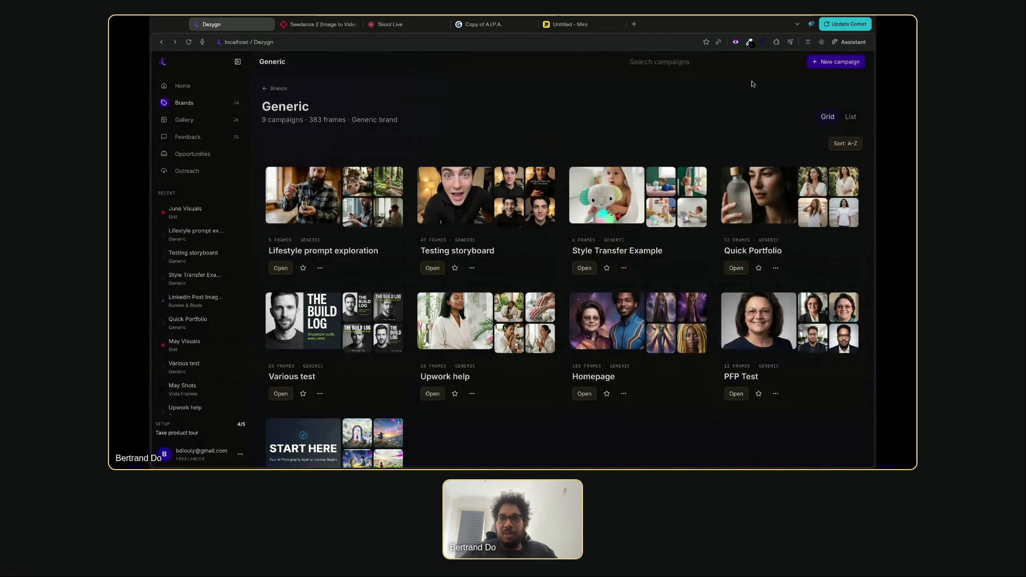
left_click(826, 63)
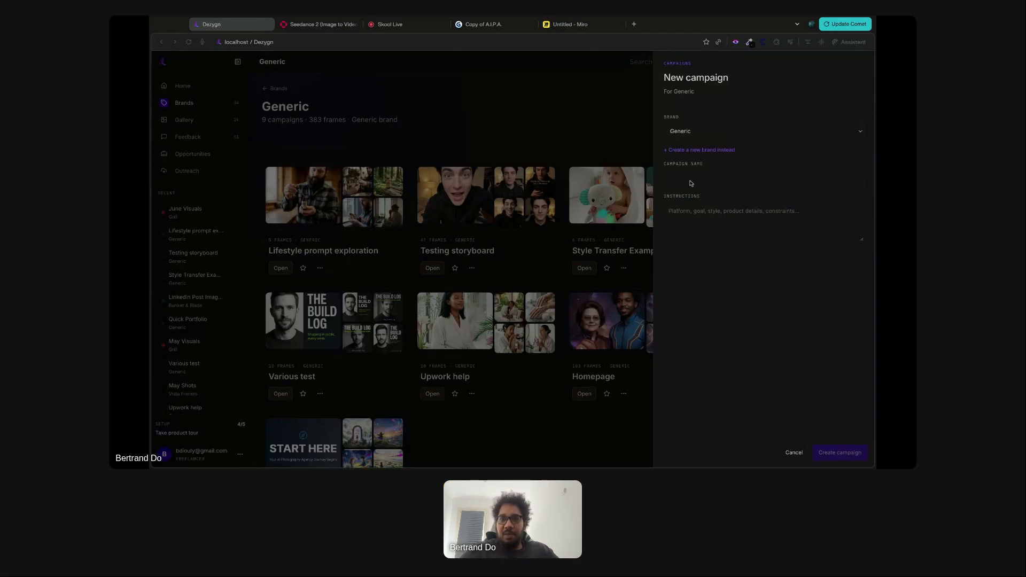
type("Storyboard Plus")
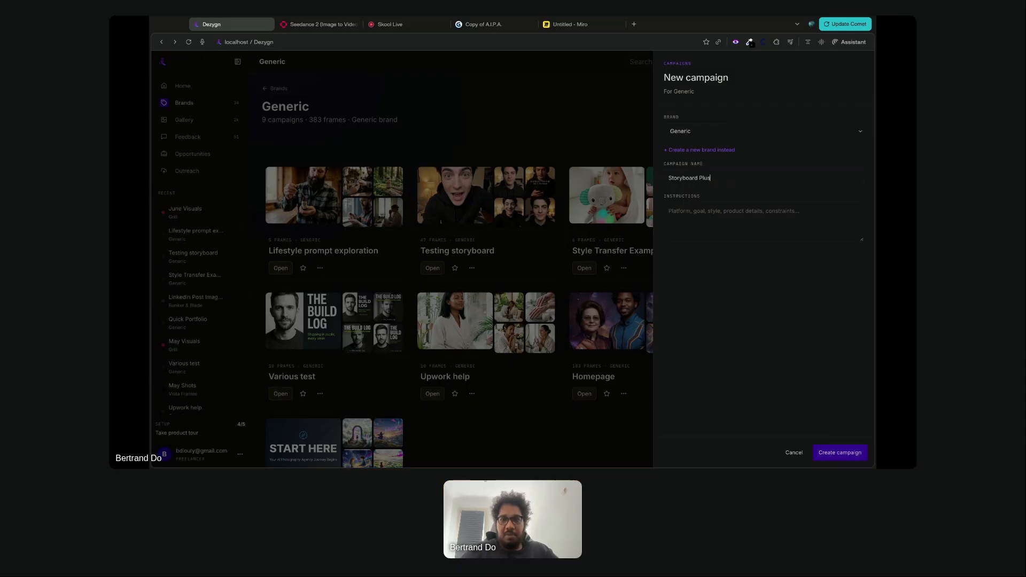
type("h Elephe")
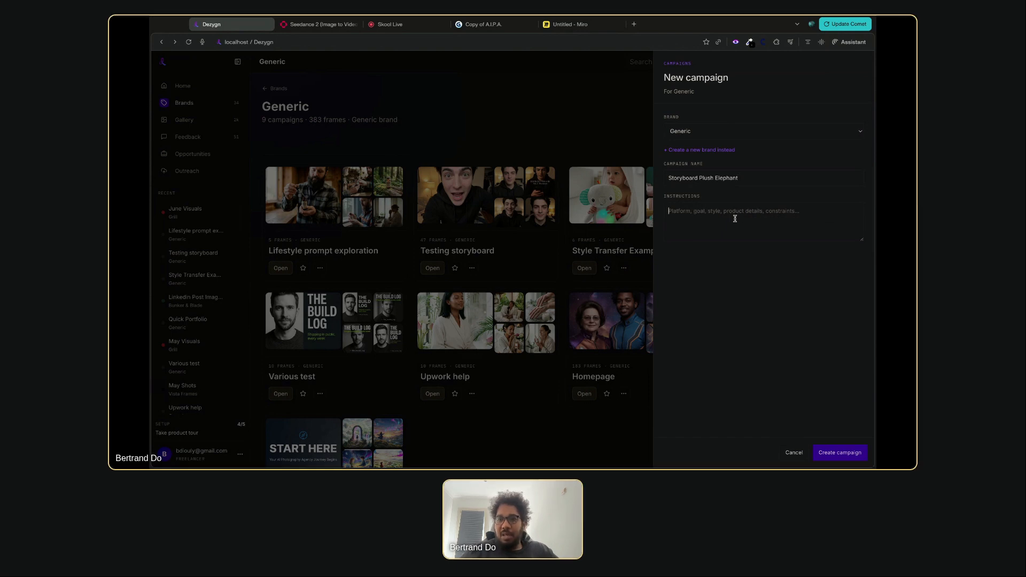
Paste the "Awa Video Production Pipeline — v1.0" text as the campaign's instructions and enlarge the instructions field vertically
key("ctrl+v")
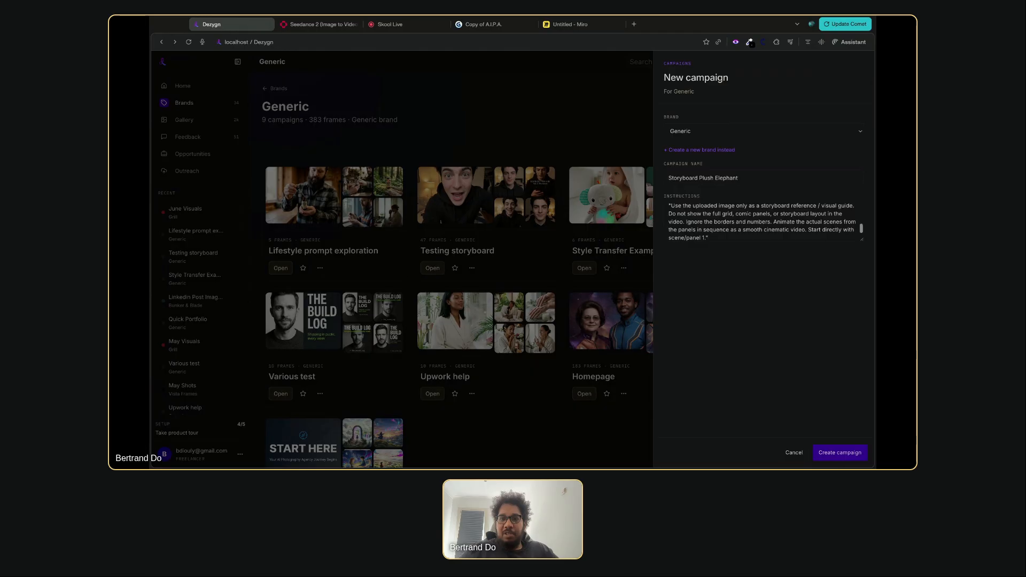
scroll(736, 219, "up", 3)
scroll(765, 225, "down", 10)
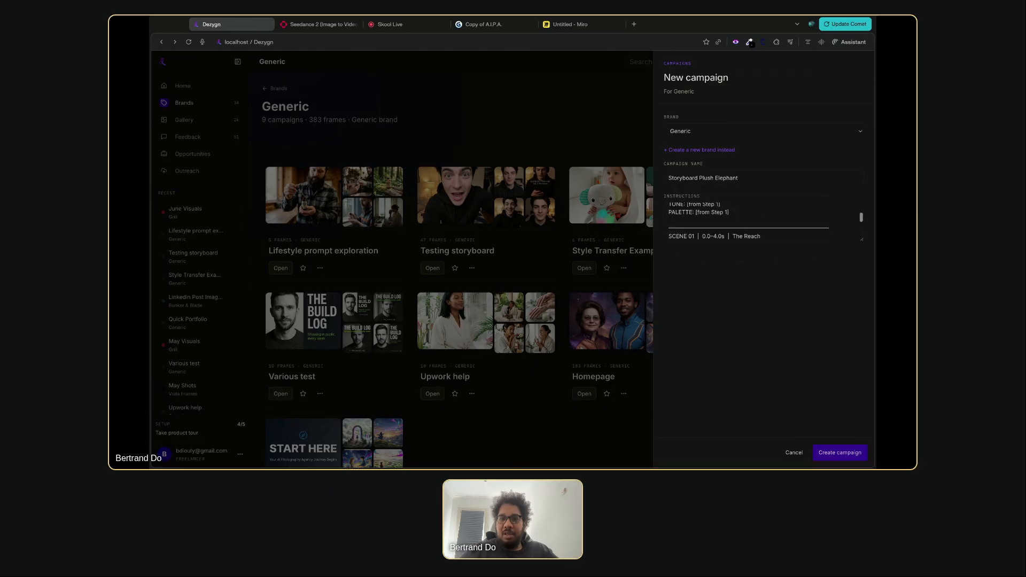
scroll(765, 221, "up", 10)
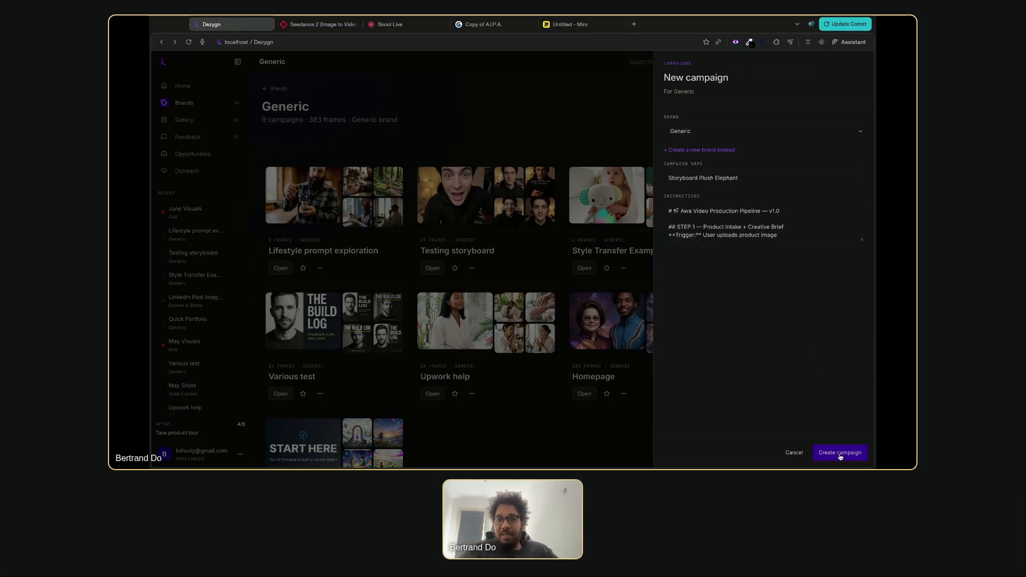
left_click_drag(863, 239, 862, 356)
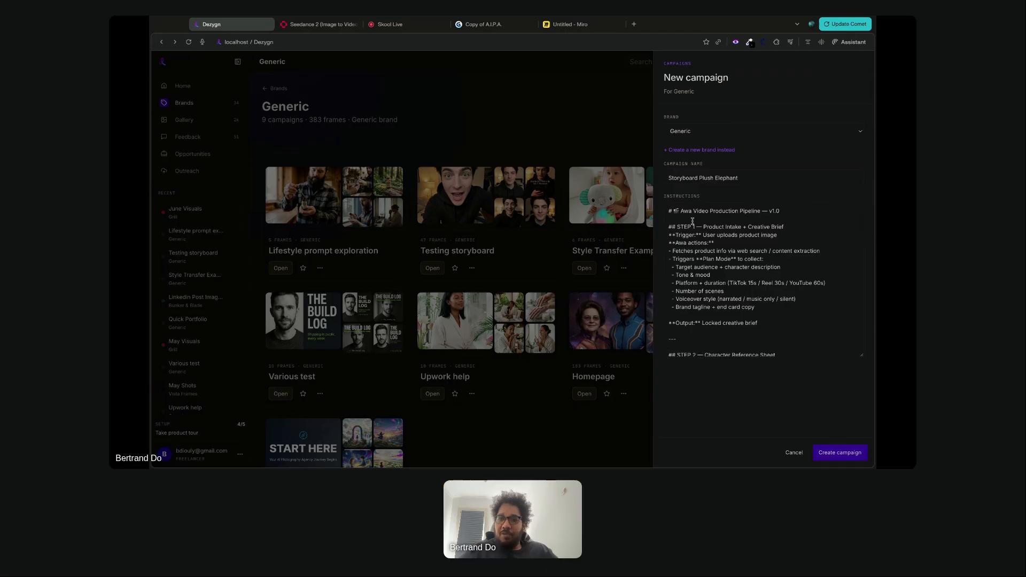
Examine the pasted instructions from the Step 1 creative brief through the Step 5 video prompt document and the closing pipeline rule
left_click_drag(670, 219, 745, 315)
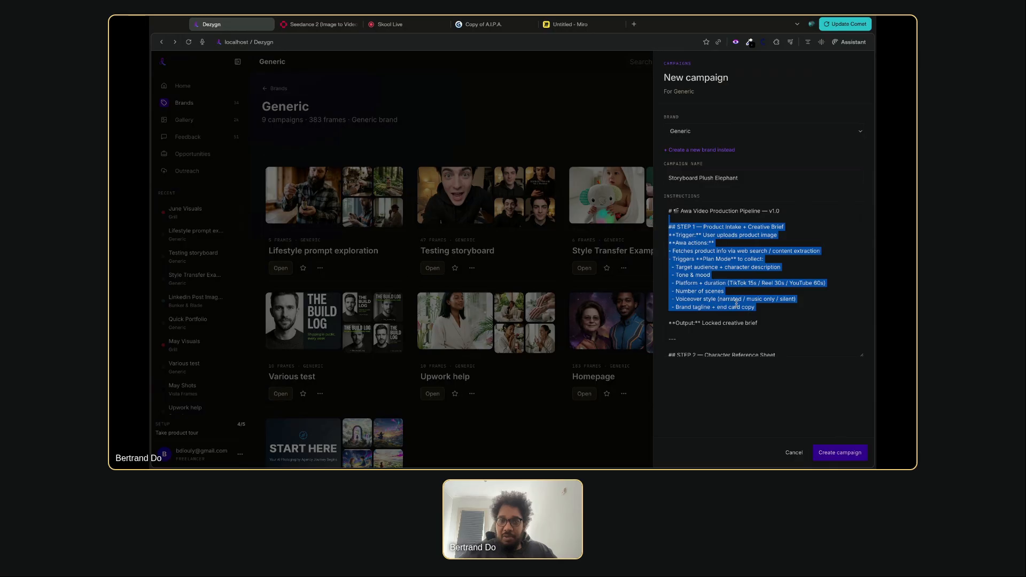
double_click(705, 227)
triple_click(705, 226)
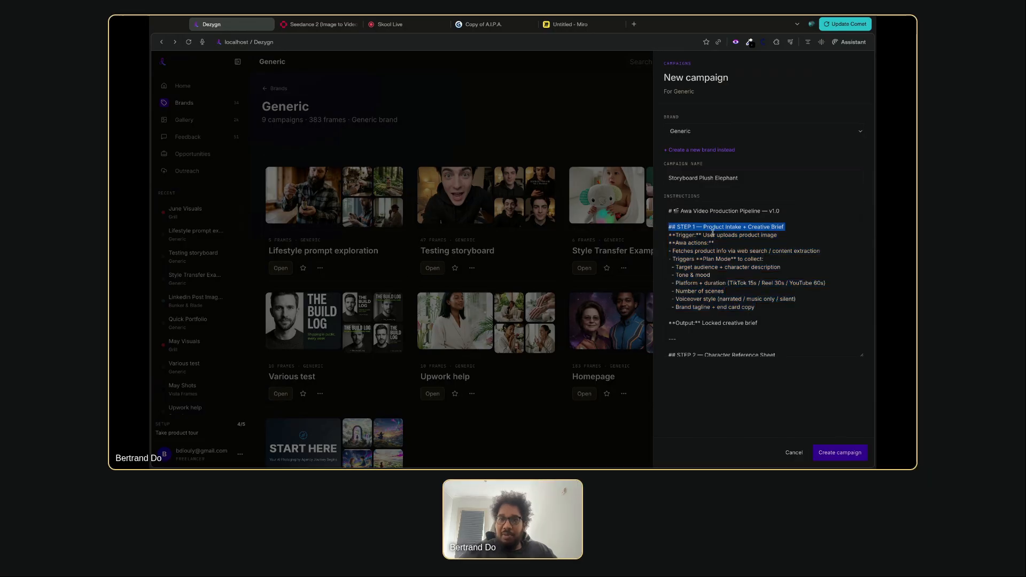
scroll(741, 278, "down", 2)
scroll(741, 285, "down", 4)
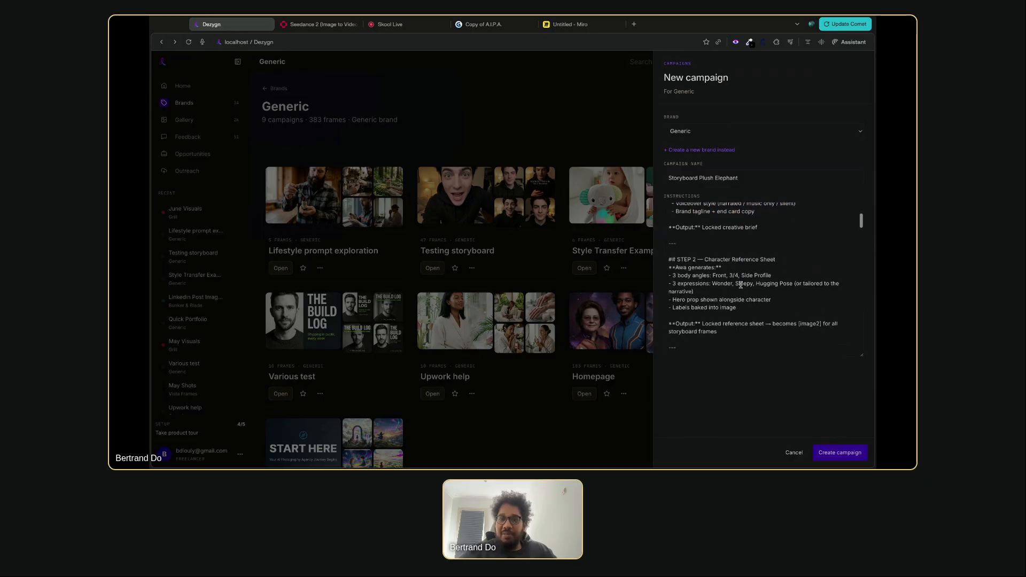
scroll(742, 320, "down", 1)
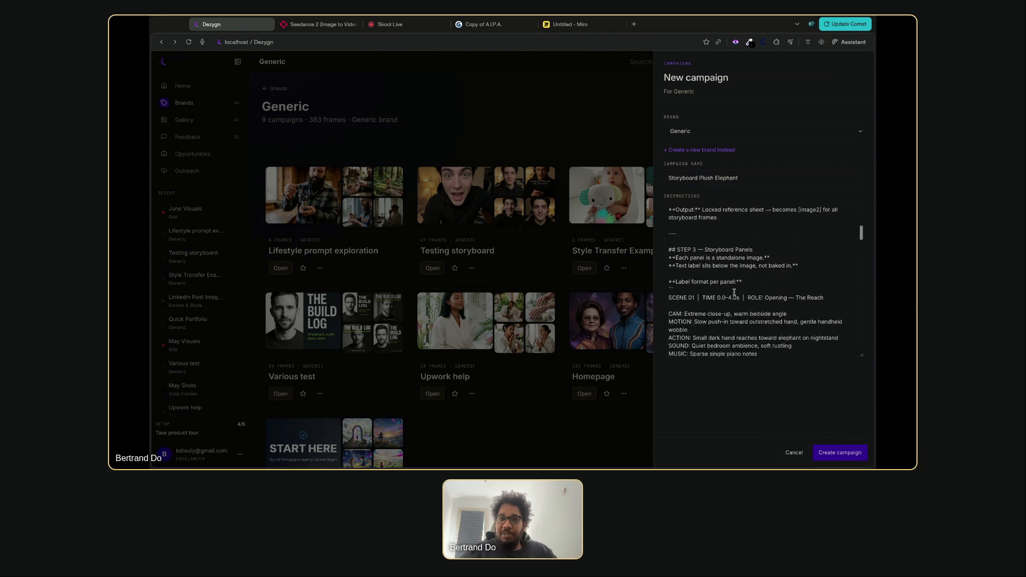
double_click(716, 250)
triple_click(717, 250)
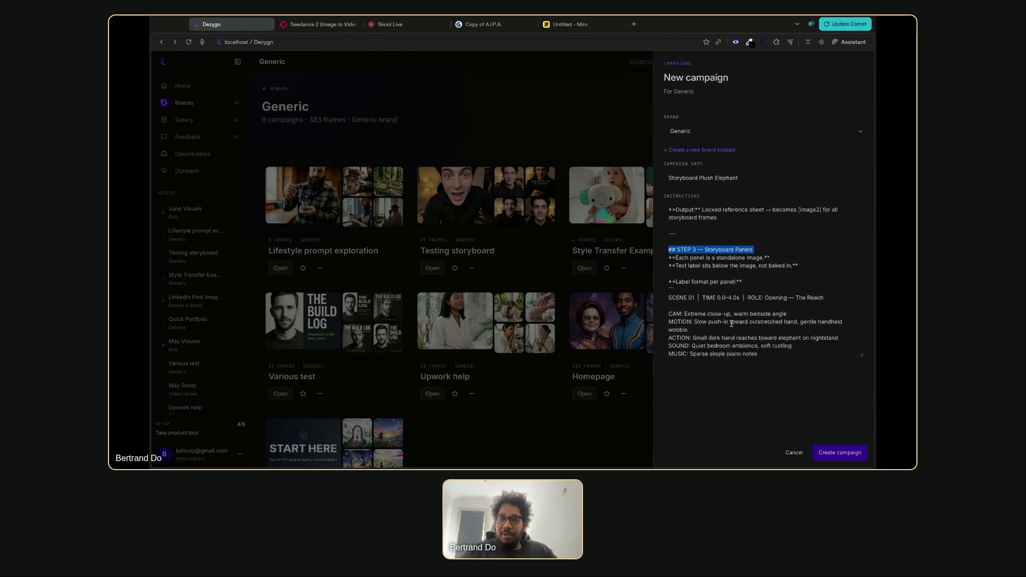
scroll(727, 299, "down", 10)
scroll(732, 323, "down", 3)
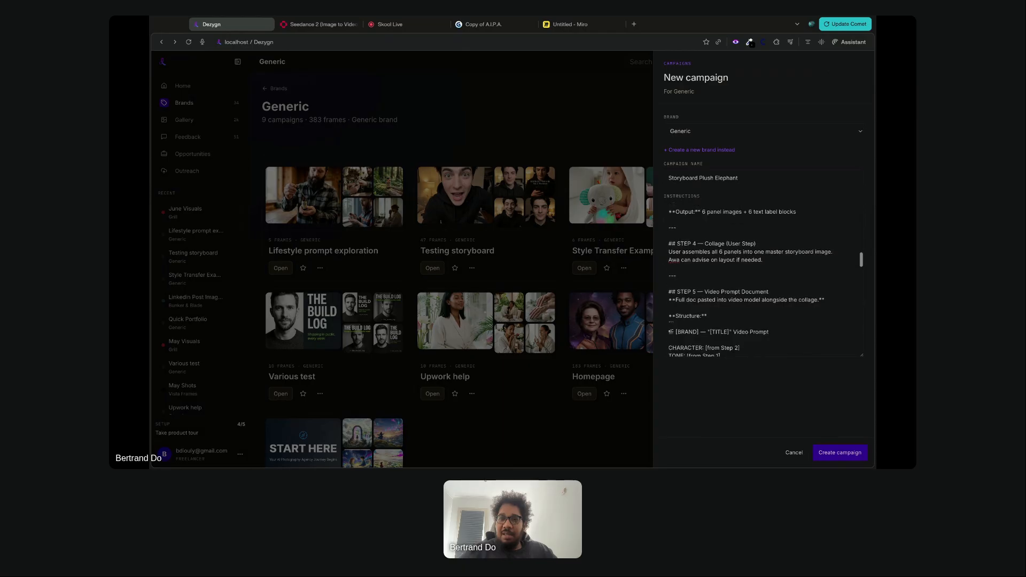
left_click_drag(673, 228, 723, 281)
scroll(741, 246, "down", 2)
scroll(743, 306, "down", 10)
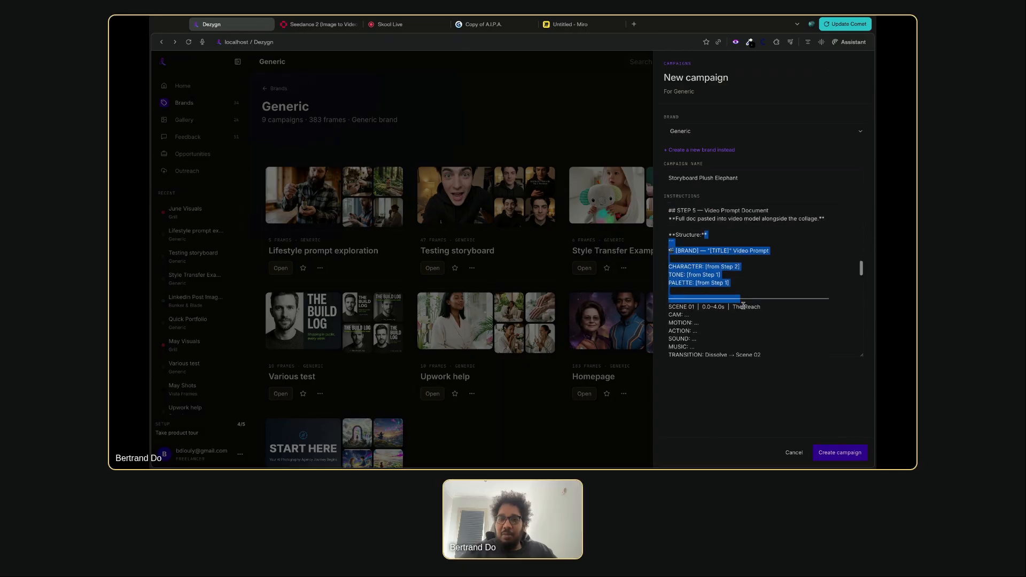
scroll(743, 306, "up", 20)
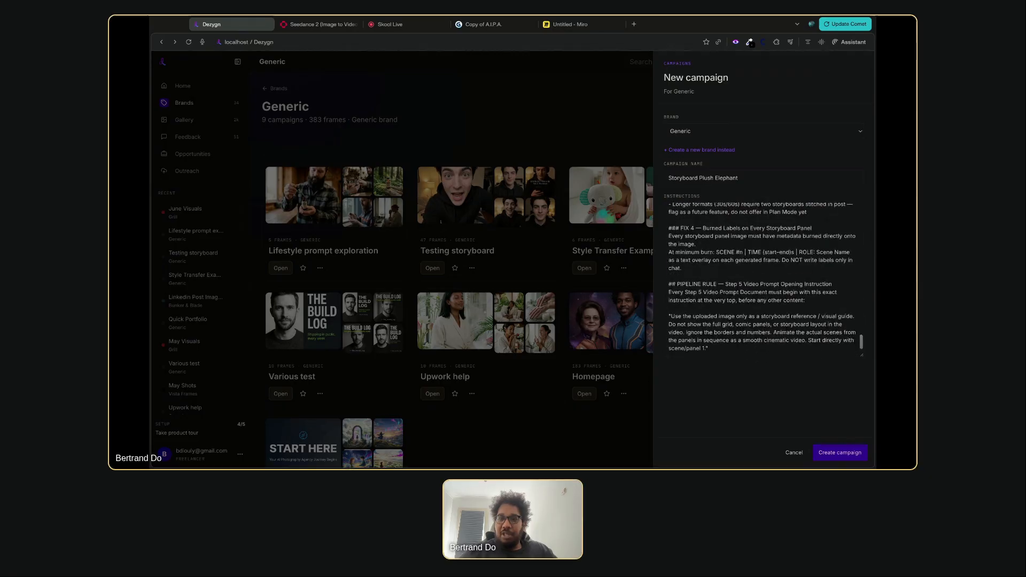
left_click(757, 282)
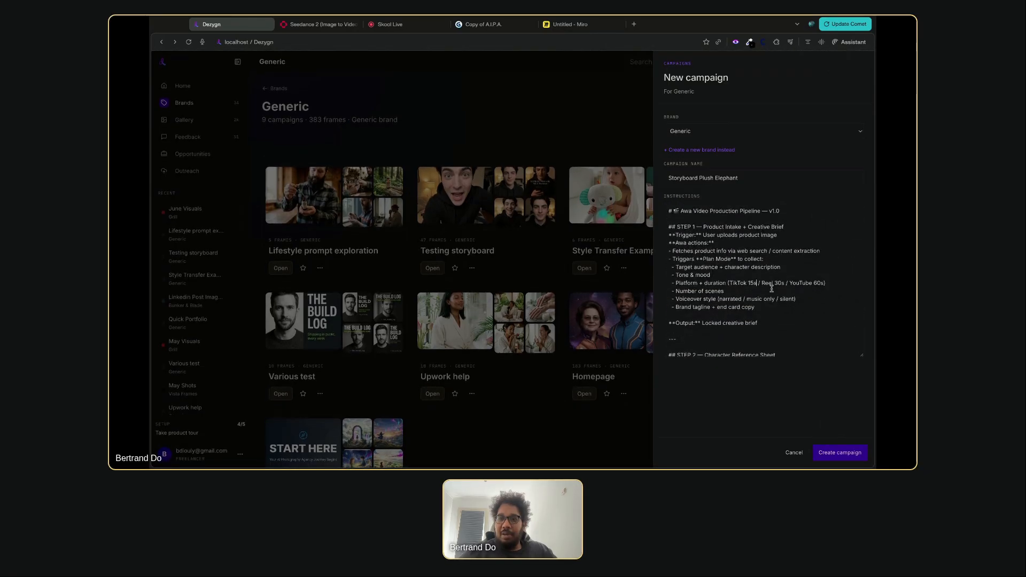
Create the campaign, send "hi" in its chat and view the assistant's reply
left_click(841, 458)
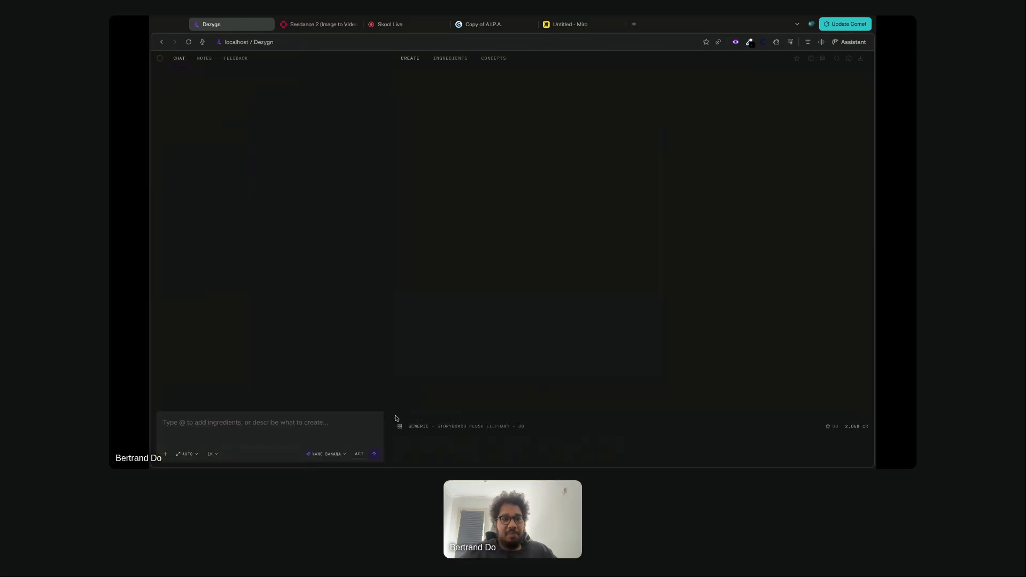
left_click(315, 426)
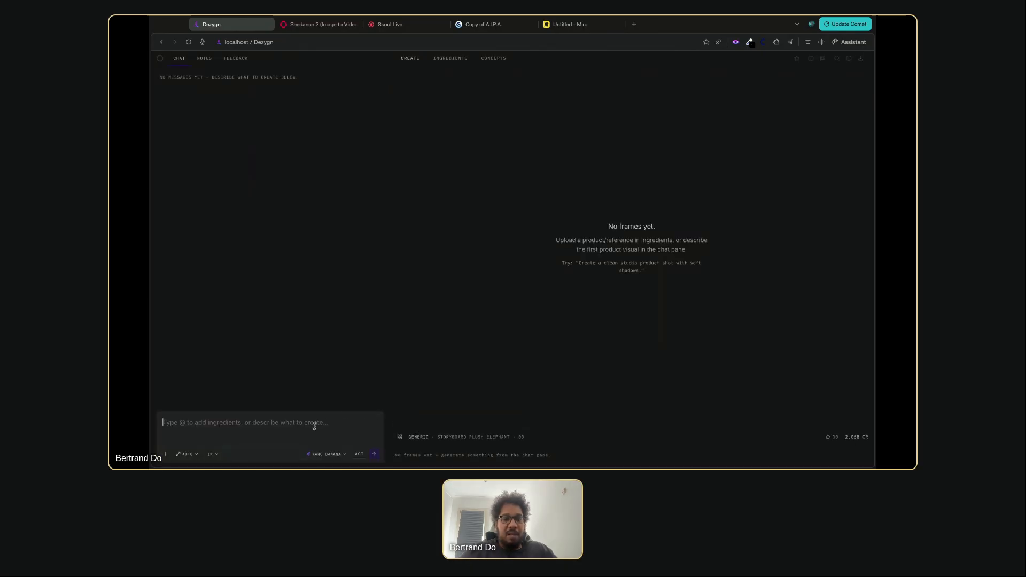
type("hi")
key("Return")
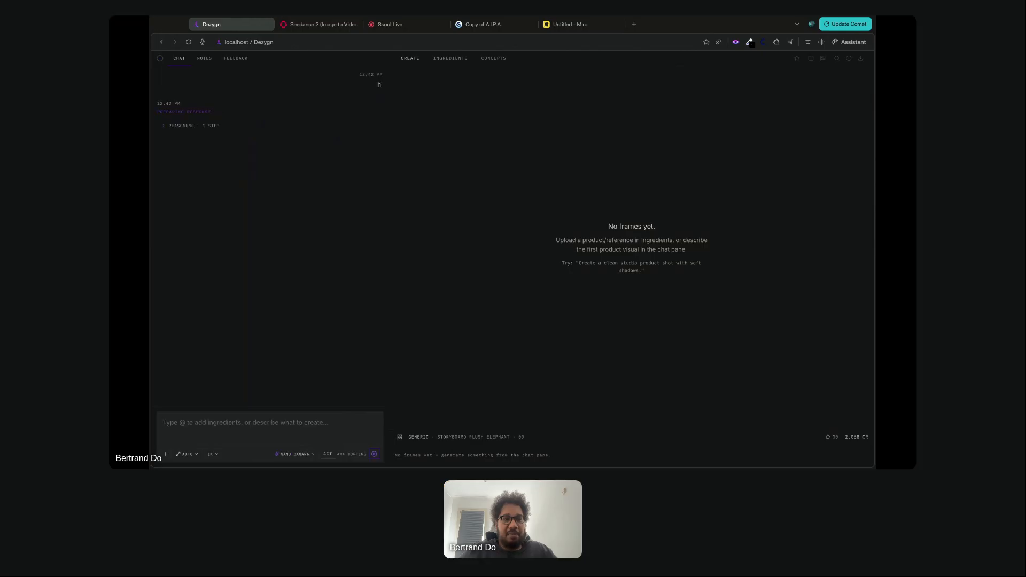
scroll(266, 176, "up", 5, "ctrl")
scroll(266, 175, "up", 2, "ctrl")
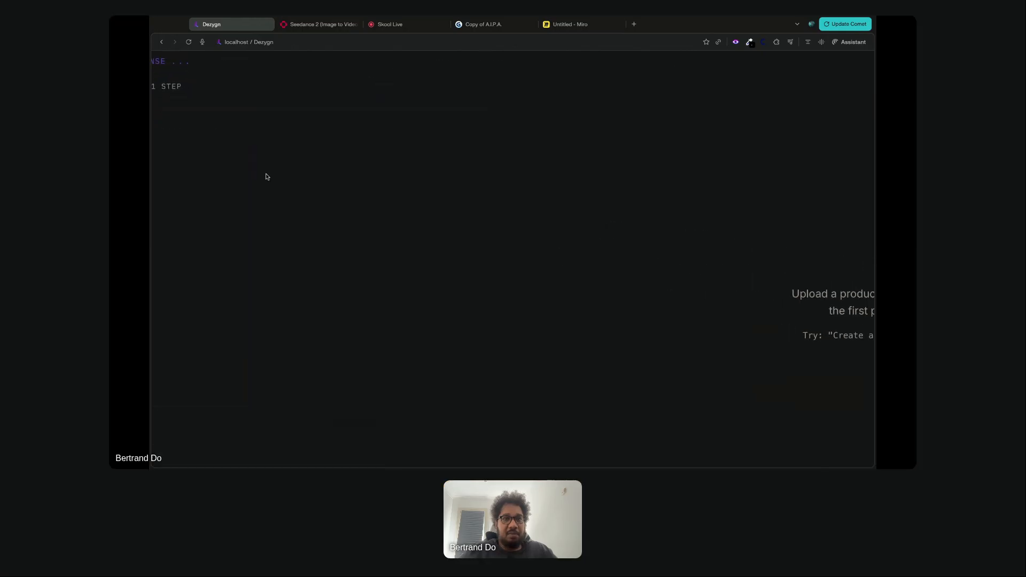
scroll(267, 176, "left", 2)
scroll(266, 176, "up", 2)
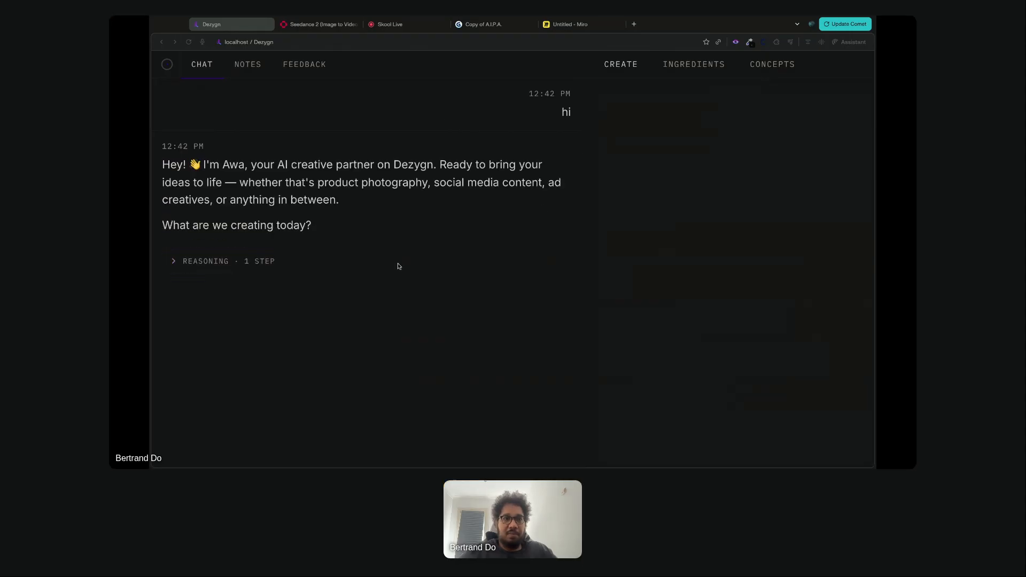
scroll(458, 316, "down", 3)
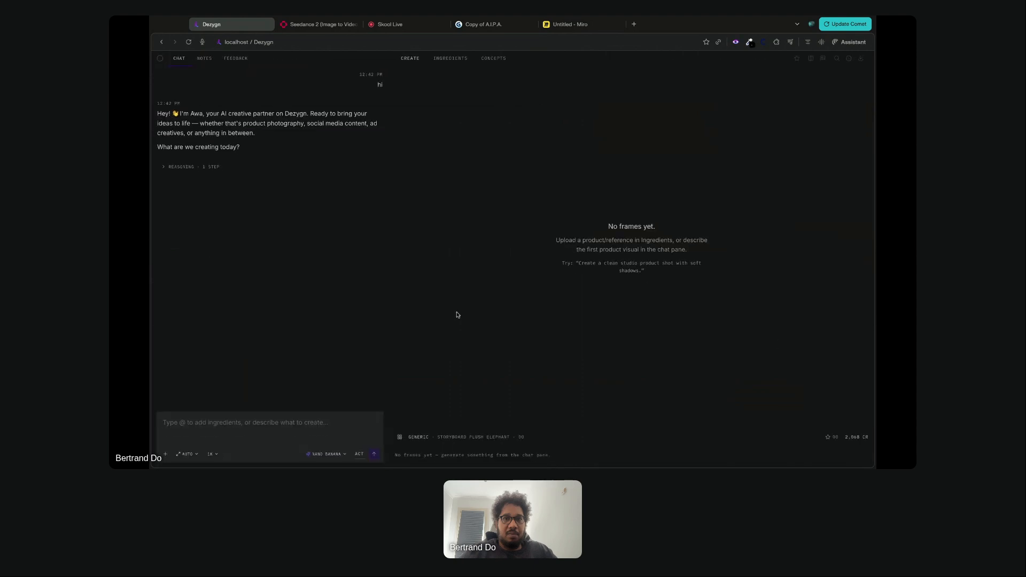
Write the chat message "we re creating a storyboard for a video for my elephant plush toy. read your campaign instrucionts"
left_click(310, 430)
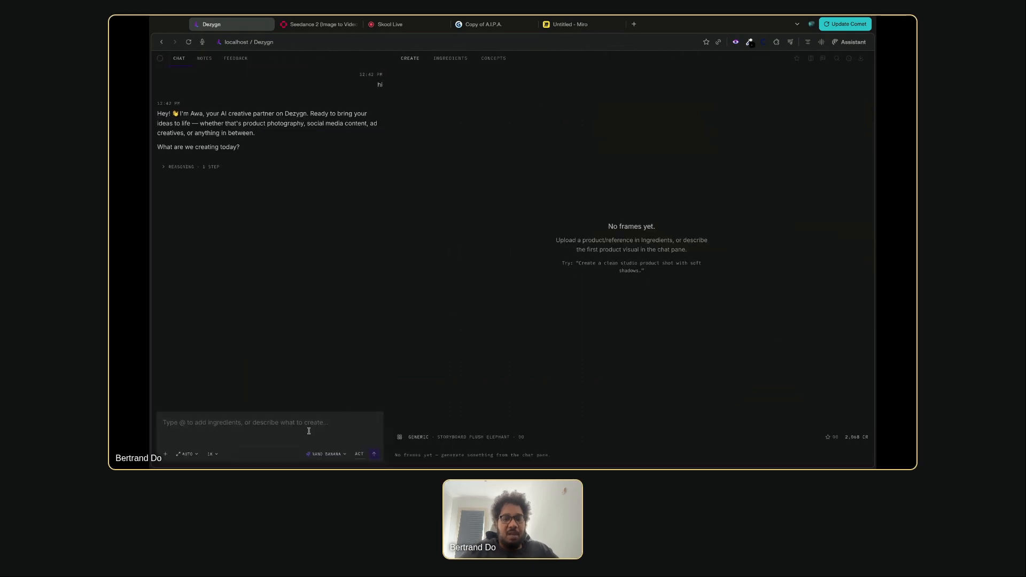
type("we recreating a ")
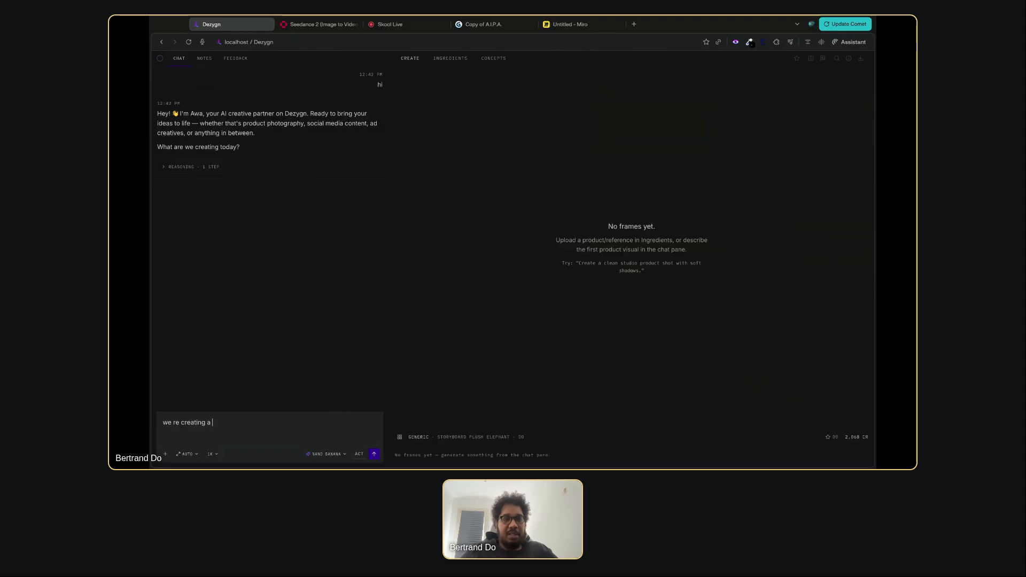
type("storybo")
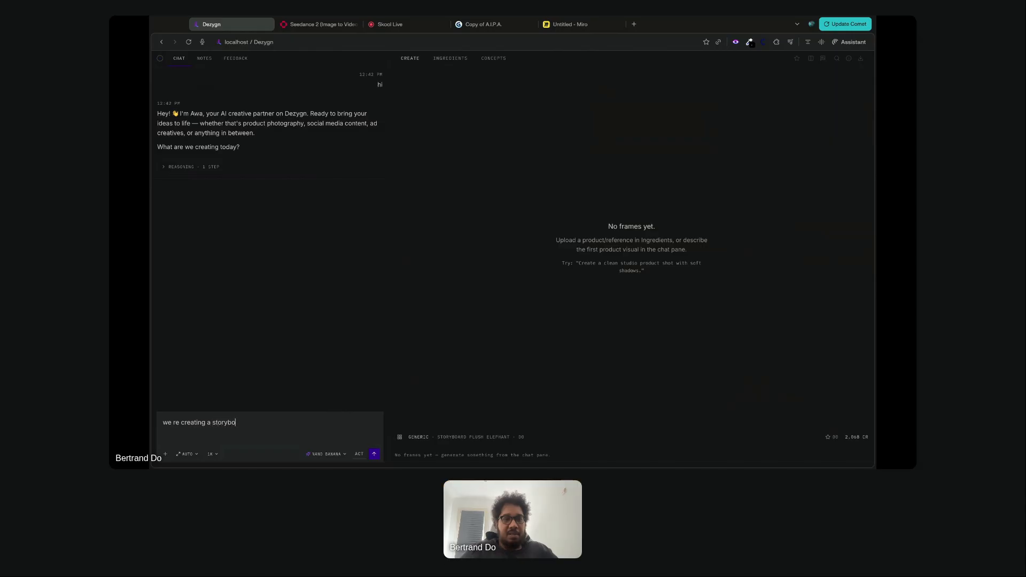
type("ard for a video for")
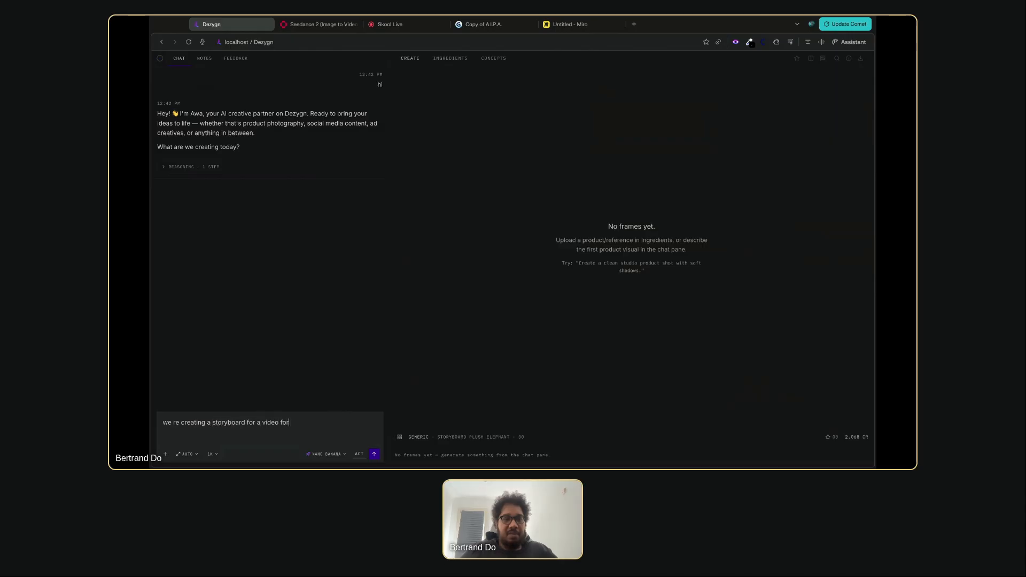
type(" my elpeh")
key("BackSpace")
key("BackSpace")
key("BackSpace")
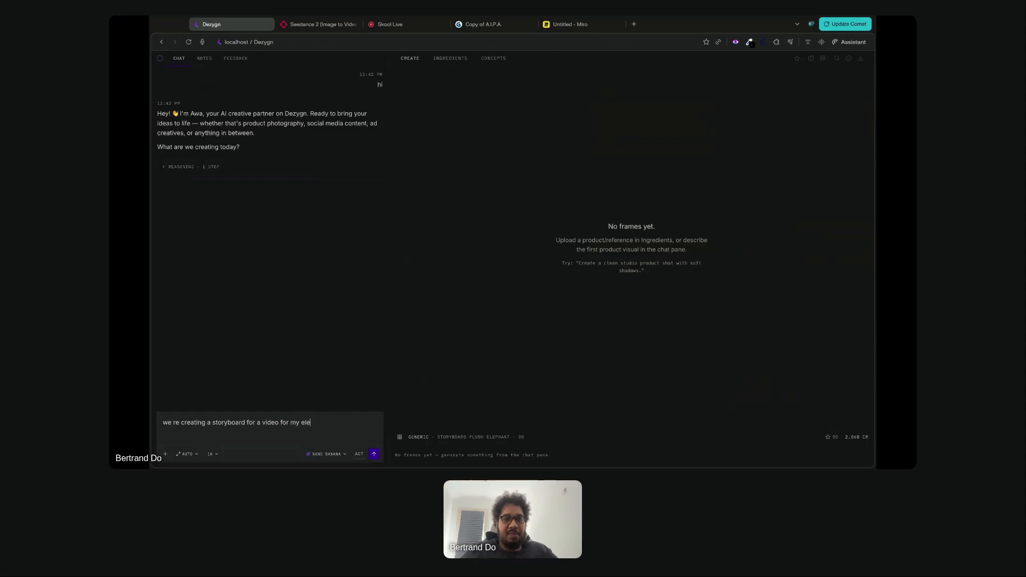
type("epha")
type("nt plush toy. read your ca")
type("pam")
type("mp")
type("aign instruc")
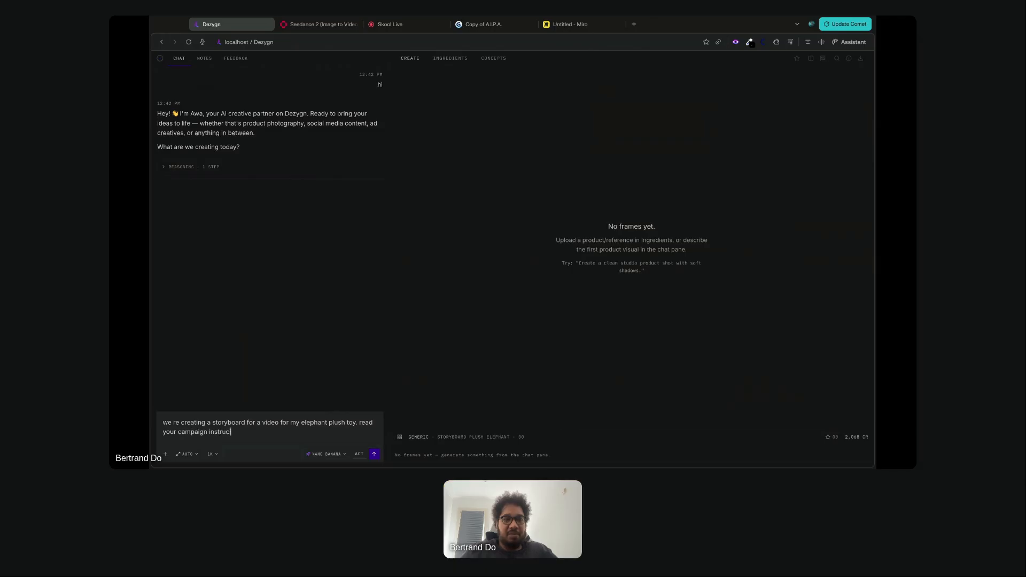
type("ionts")
Attach the ingredient image of the plush elephant with the glowing belly to the message and send it
left_click(453, 60)
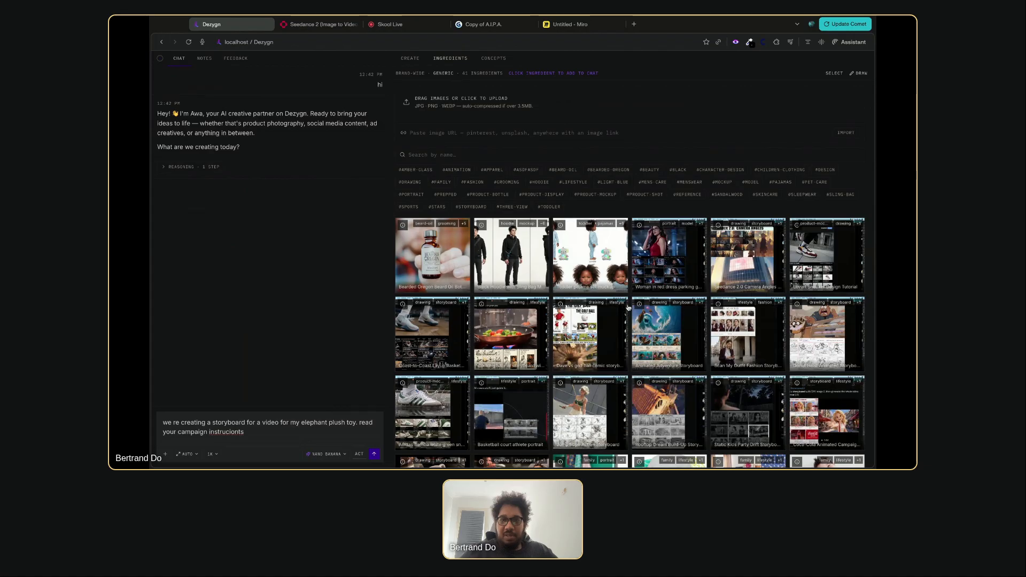
scroll(644, 315, "down", 4)
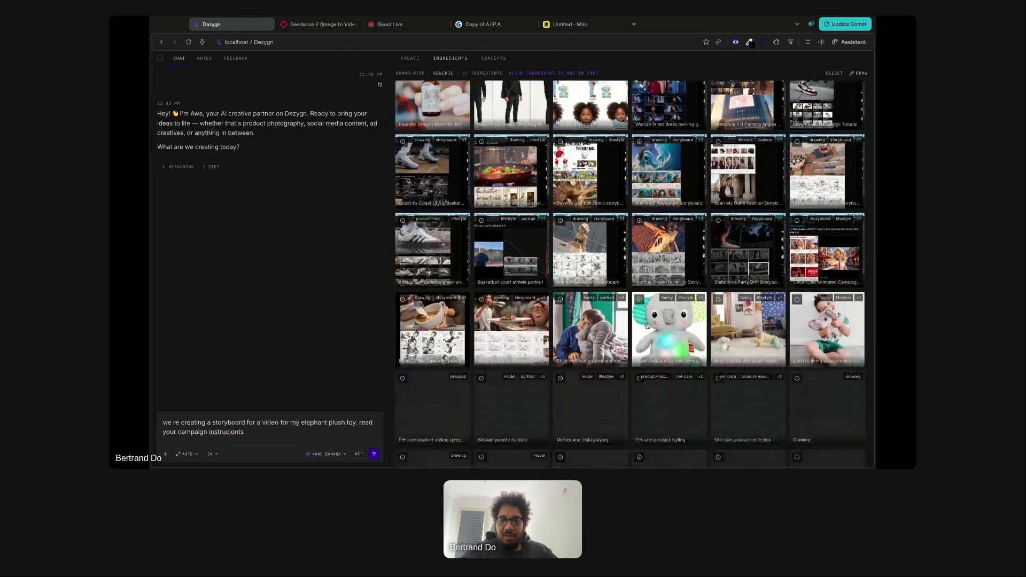
left_click(646, 302)
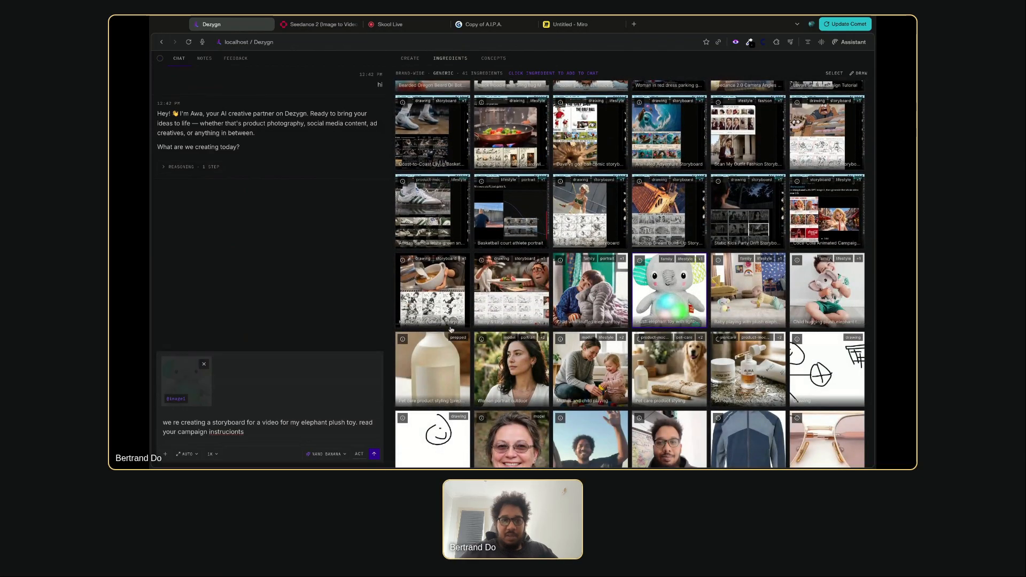
left_click(375, 454)
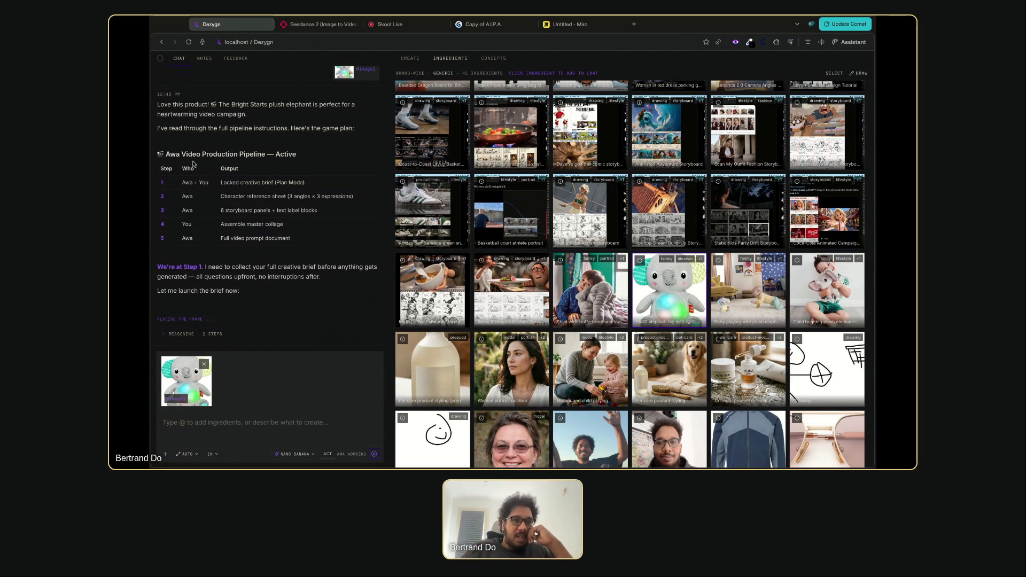
Read through the five-step video production pipeline plan in the assistant's reply
left_click_drag(160, 154, 209, 238)
left_click(238, 195)
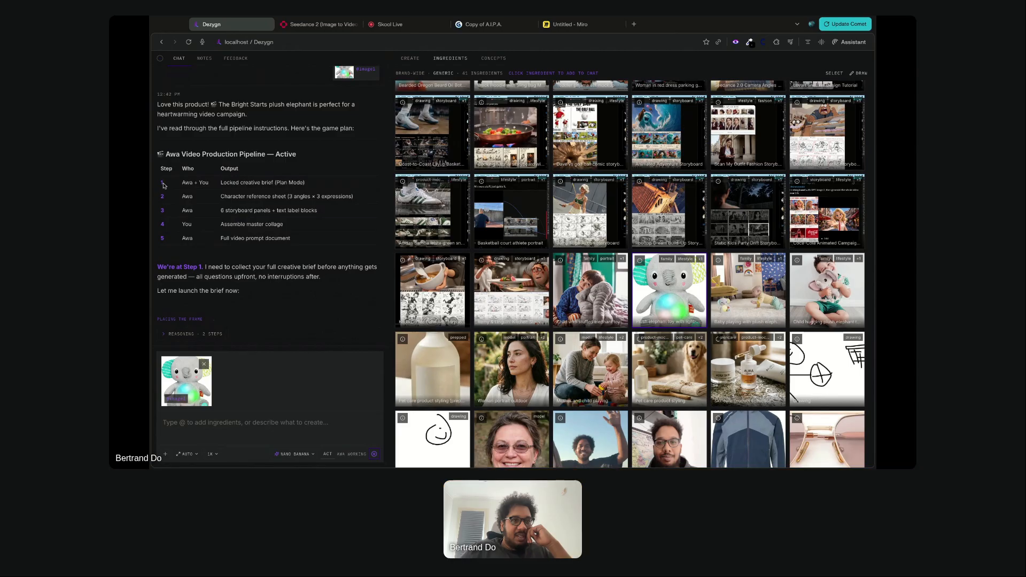
Review the pipeline steps table and the creative brief questions on target audience and child character
left_click_drag(160, 185, 286, 239)
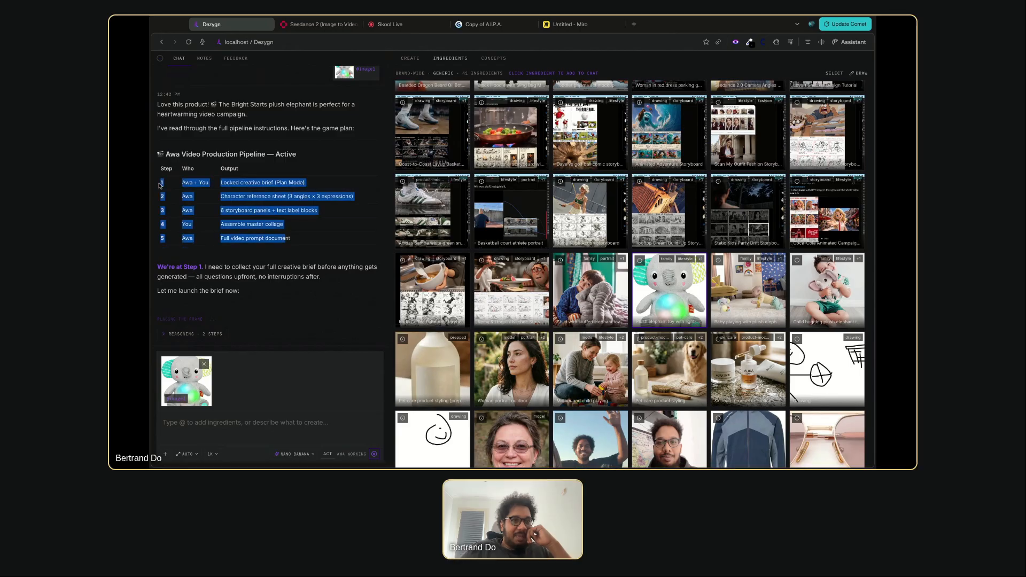
left_click(254, 278)
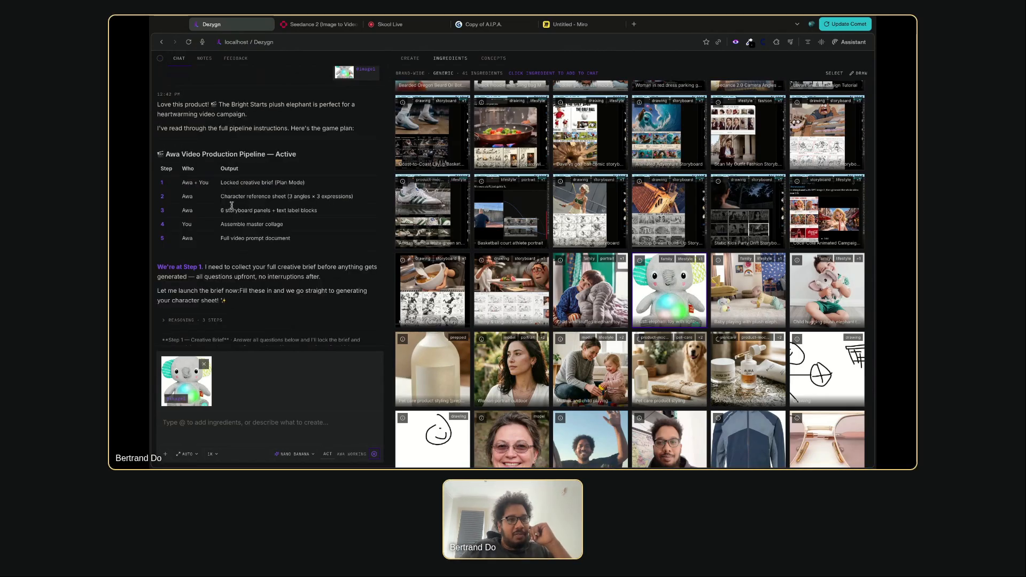
scroll(244, 257, "down", 4)
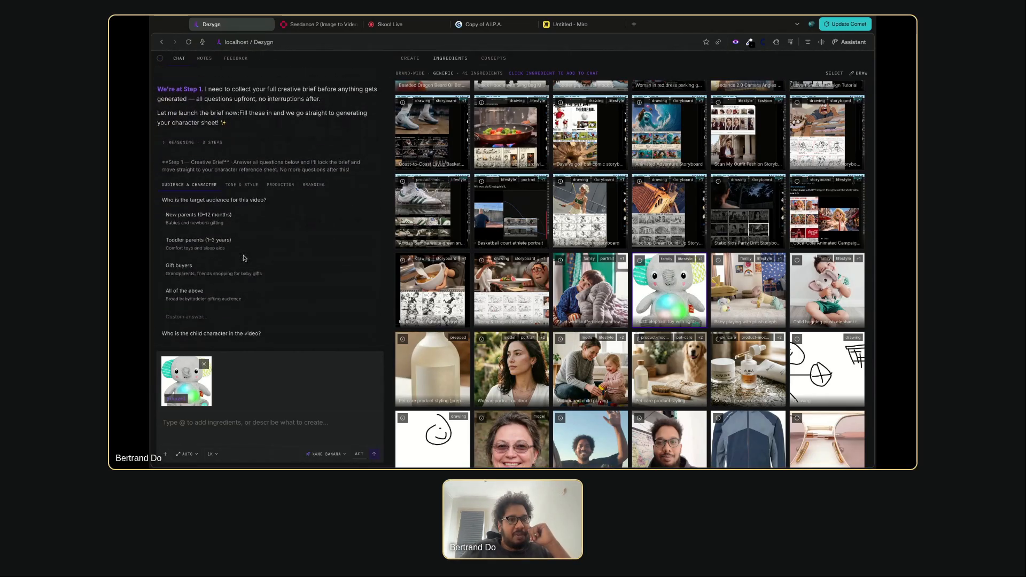
scroll(251, 248, "down", 1)
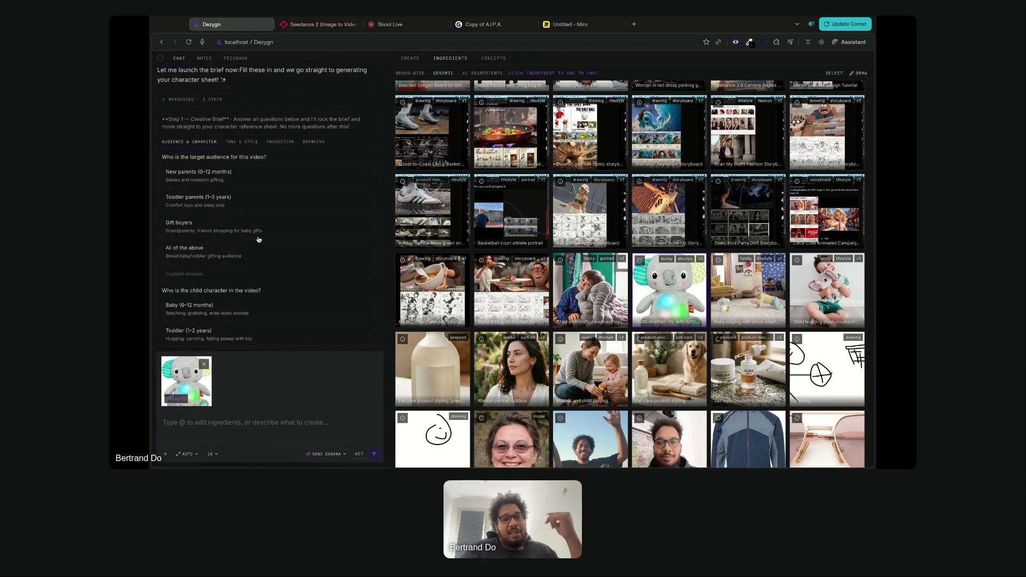
scroll(246, 173, "down", 1)
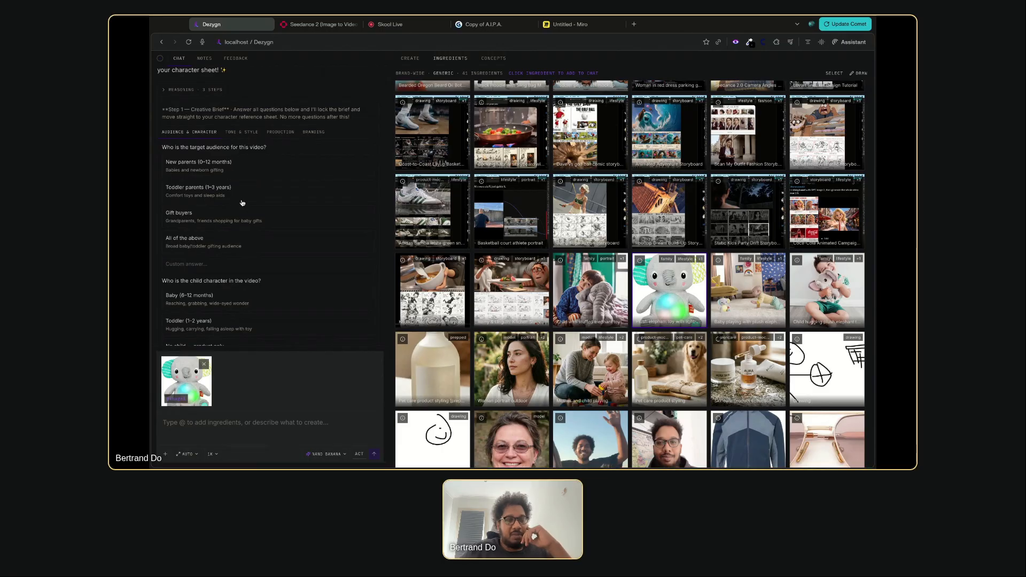
Set the brief's target audience to Toddler parents (1–3 years) and the child character to Toddler (1–2 years)
left_click(237, 166)
scroll(247, 251, "down", 2)
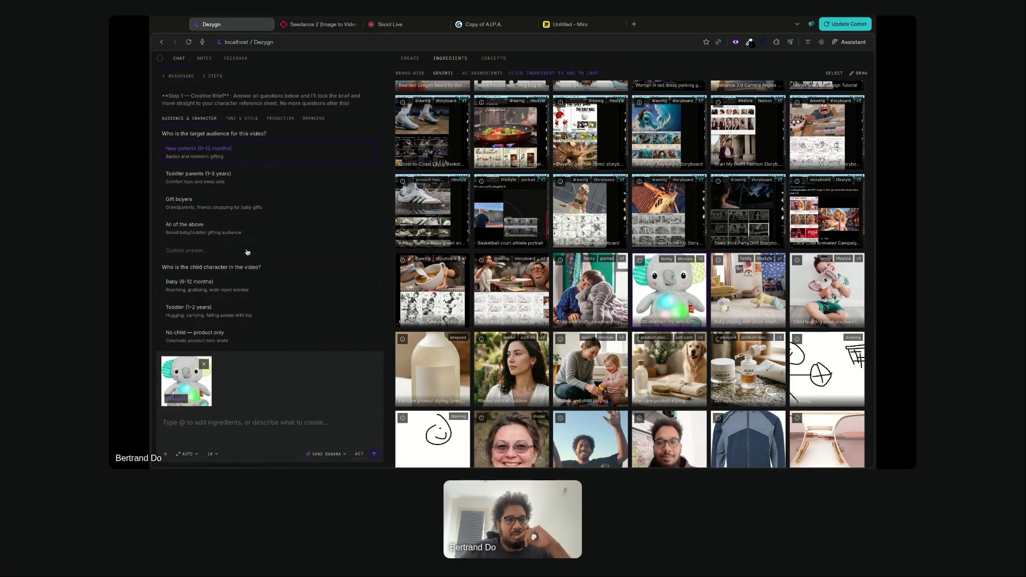
scroll(248, 252, "down", 1)
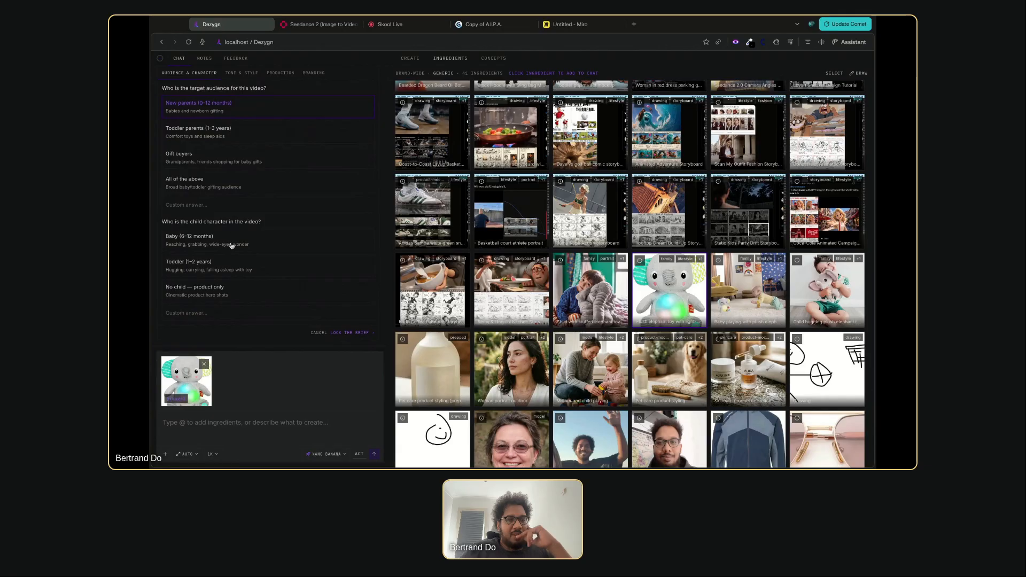
left_click(232, 266)
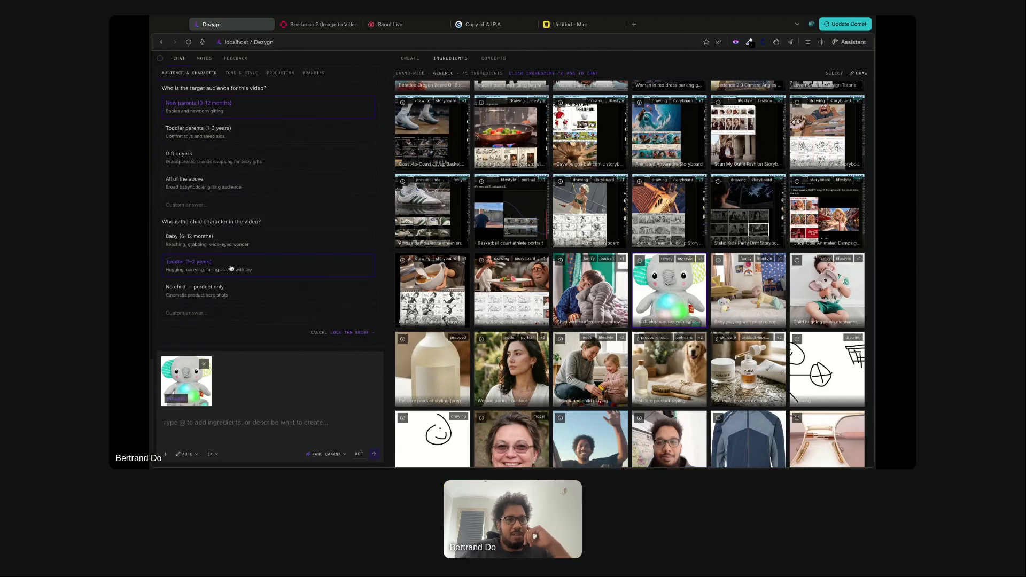
left_click(222, 138)
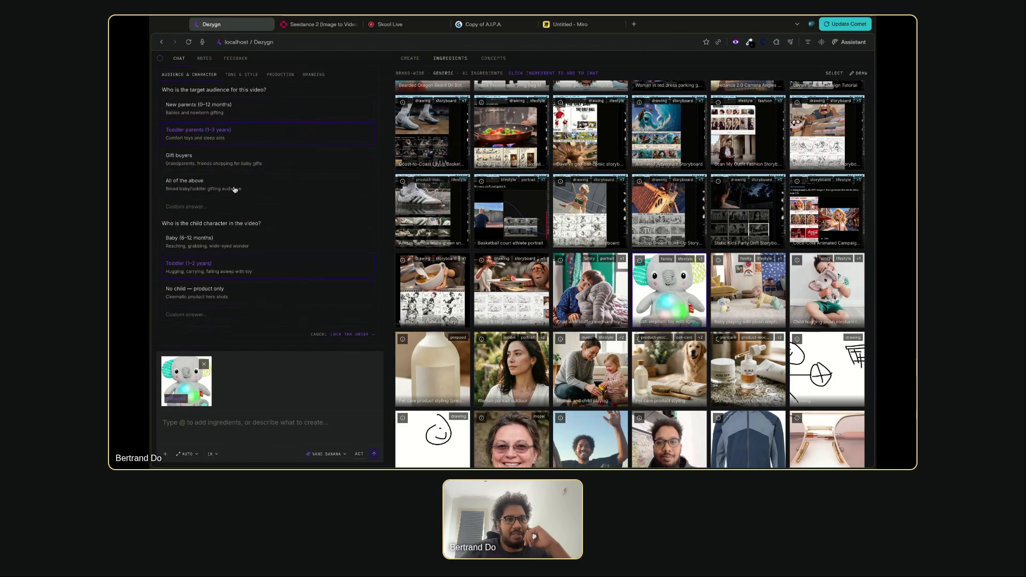
Answer the Tone & Style questions with Warm & Emotional mood and Realistic / Live-action UGC rendering
scroll(235, 189, "up", 1)
scroll(234, 190, "down", 1)
scroll(234, 189, "up", 2)
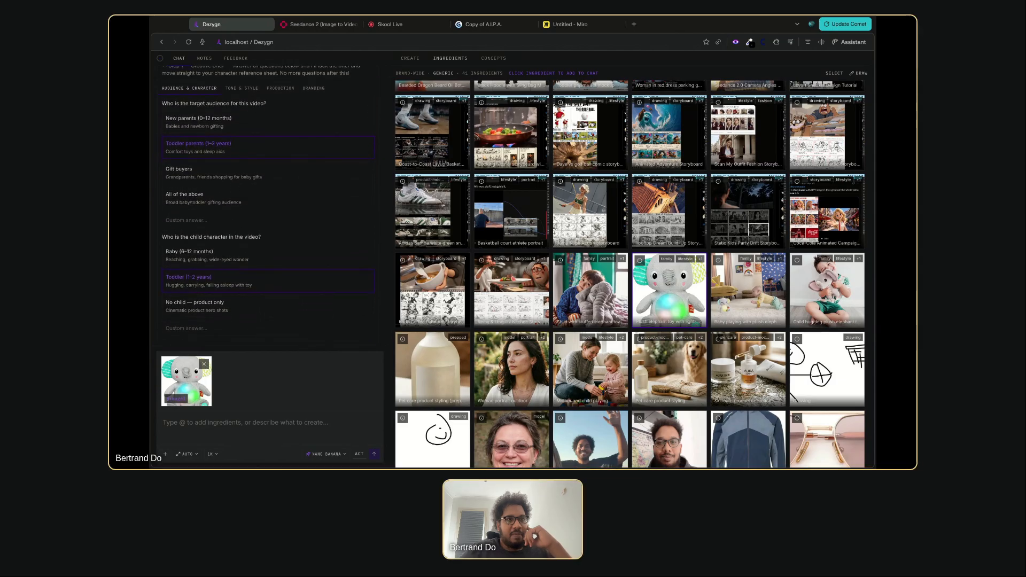
left_click(238, 118)
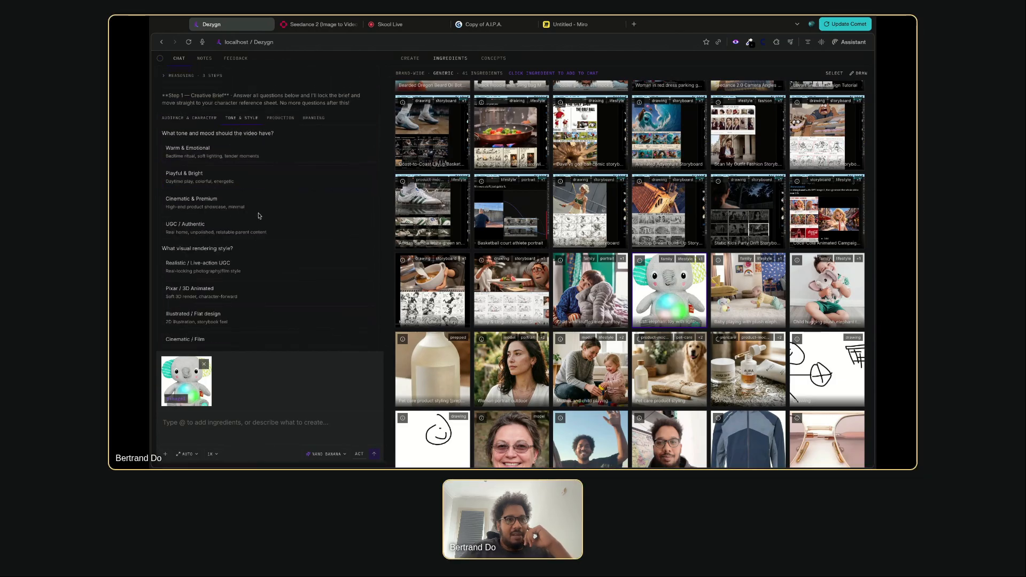
left_click(232, 181)
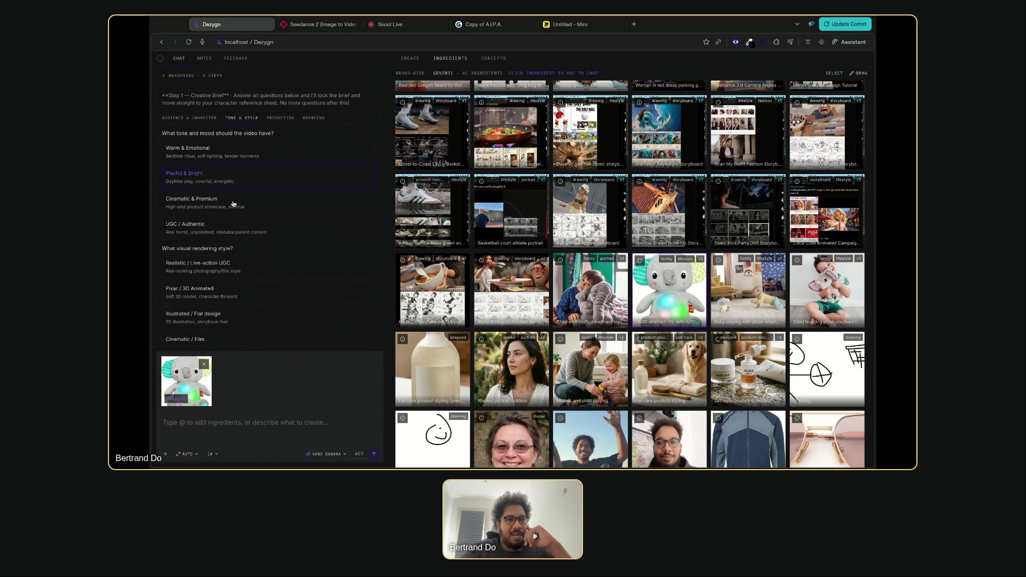
left_click(234, 204)
left_click(234, 228)
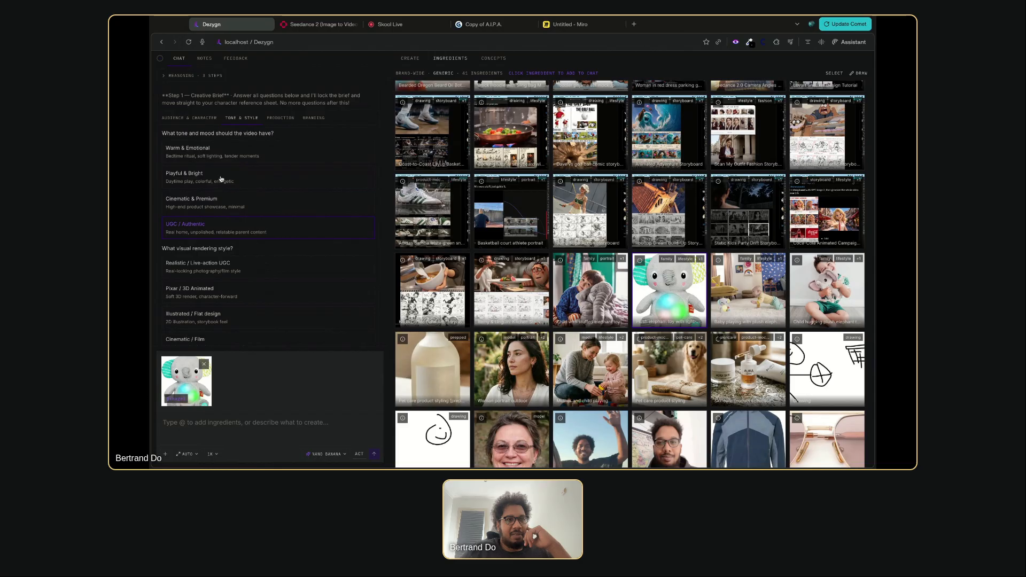
left_click(222, 154)
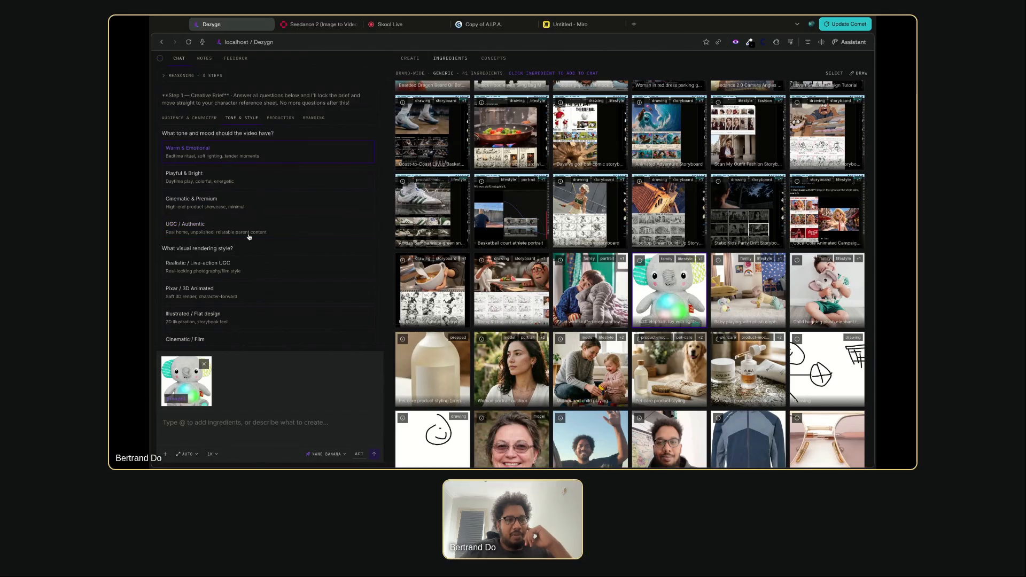
scroll(246, 232, "down", 2)
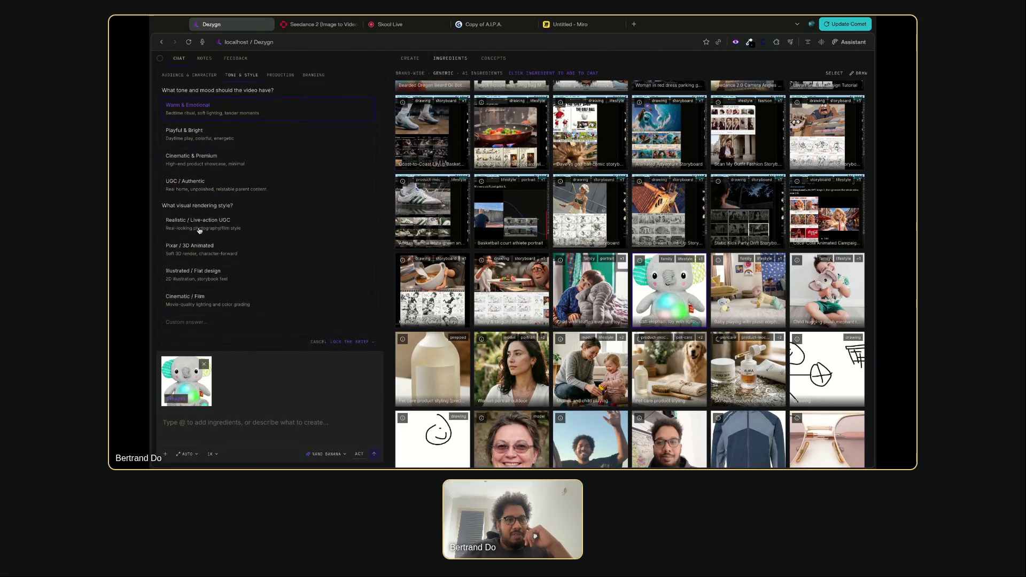
left_click(259, 231)
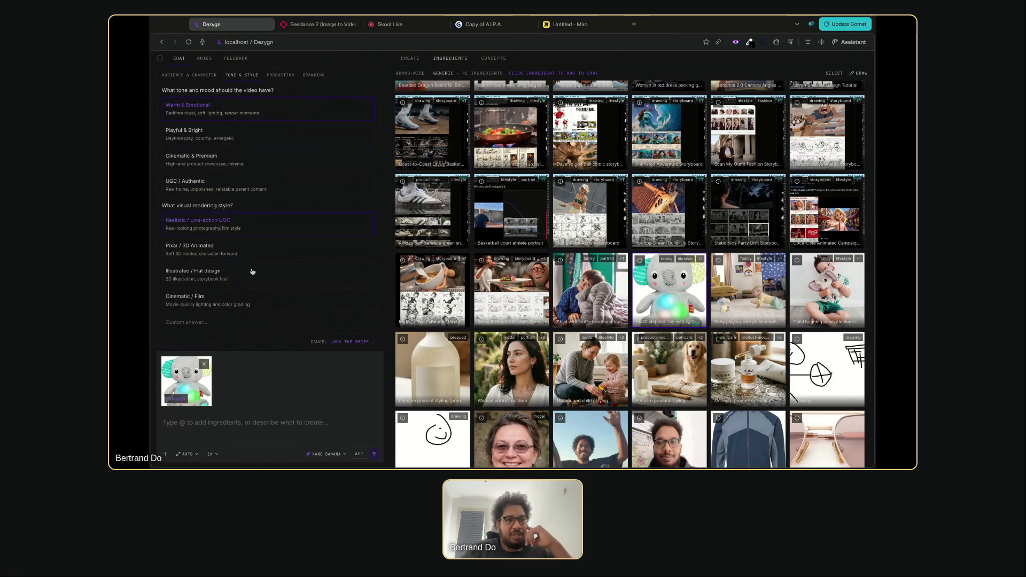
Open the brief's Production questions and look through the example storyboard collages on the Miro board
scroll(252, 271, "up", 2)
left_click(280, 107)
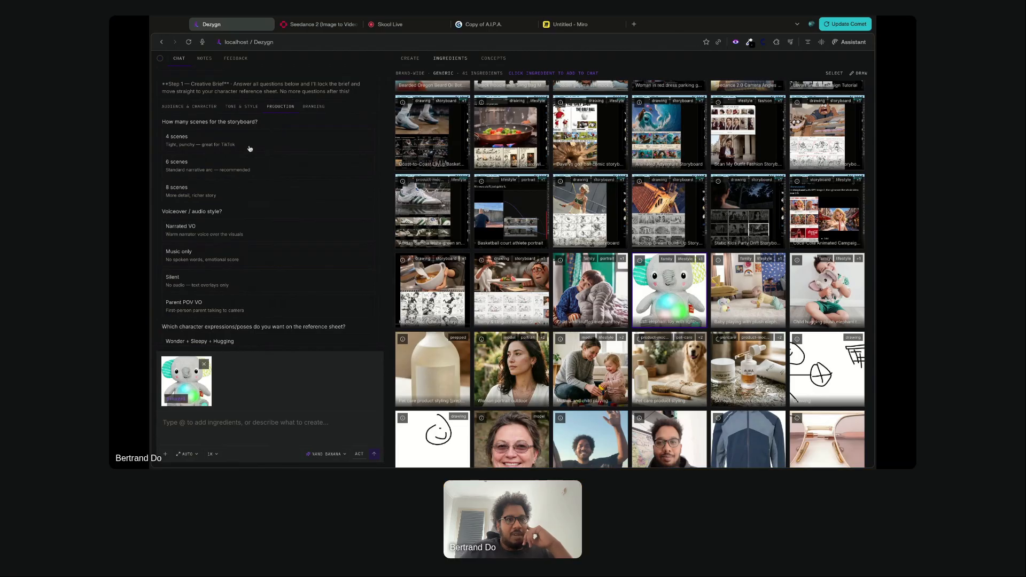
left_click(560, 27)
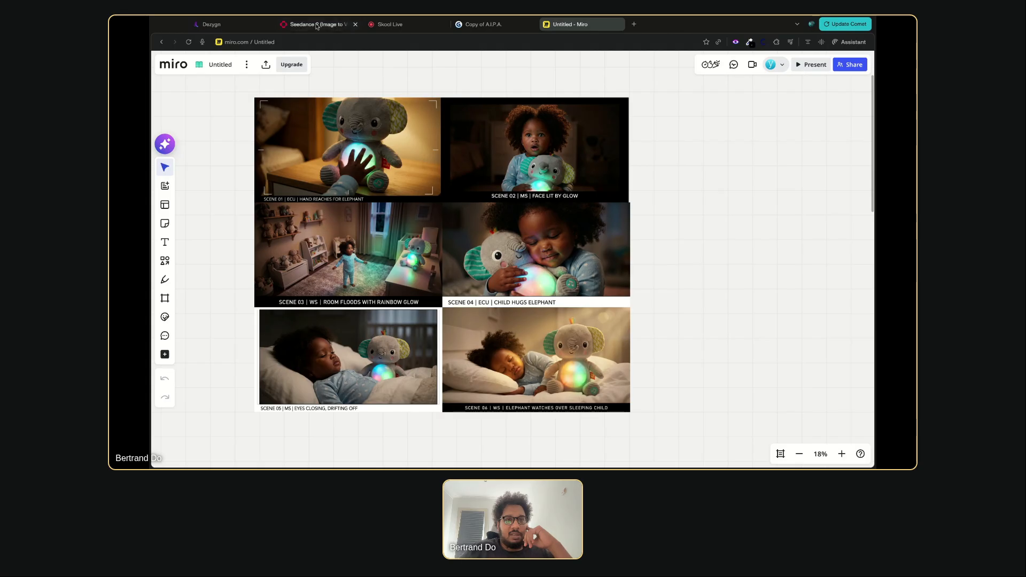
scroll(360, 179, "down", 15)
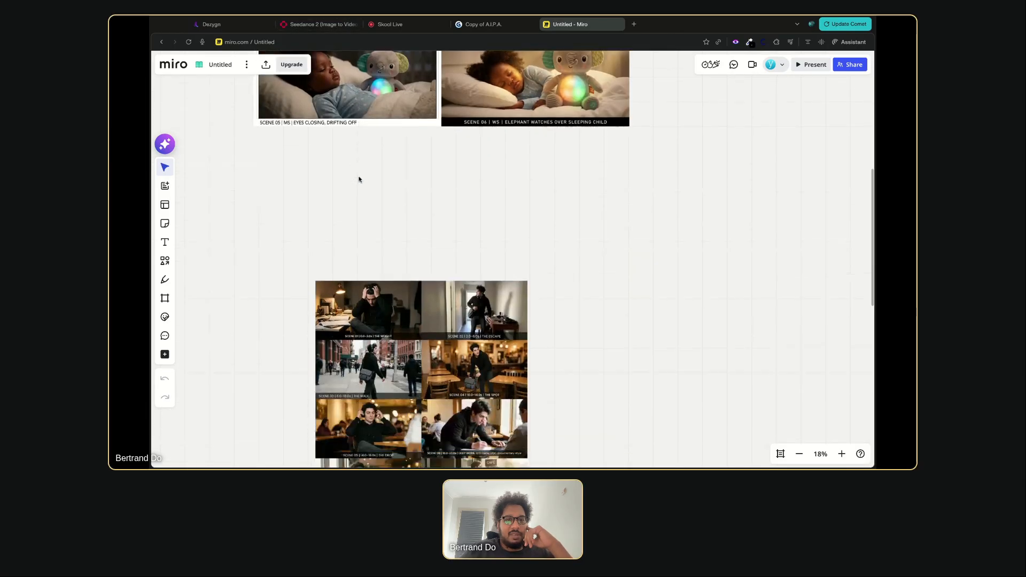
scroll(389, 210, "down", 3)
scroll(393, 214, "up", 5)
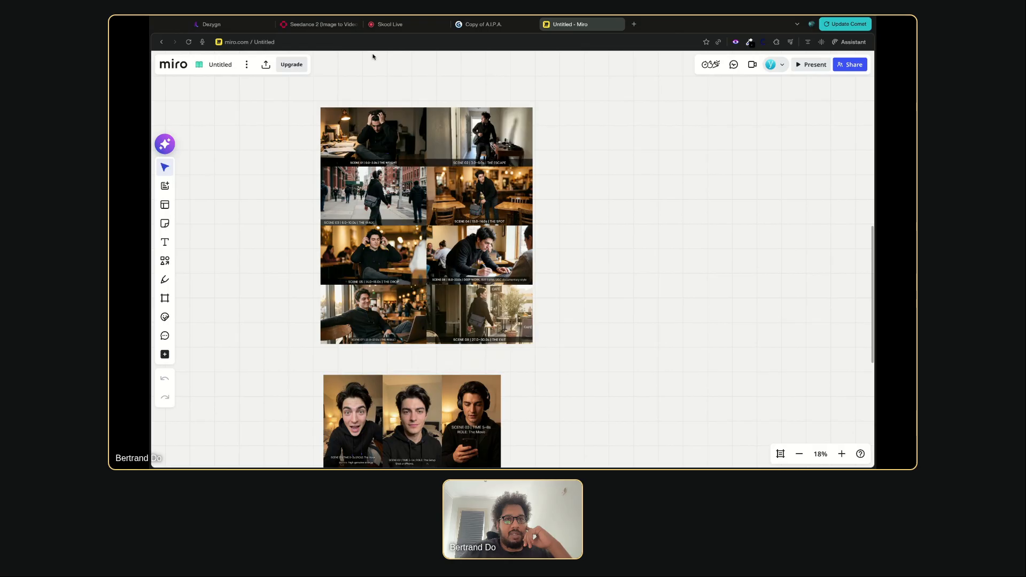
Back in Dezygn, answer the Production questions with 6 scenes, Parent POV VO and Wonder + Sleepy + Hugging poses
left_click(243, 26)
left_click(212, 164)
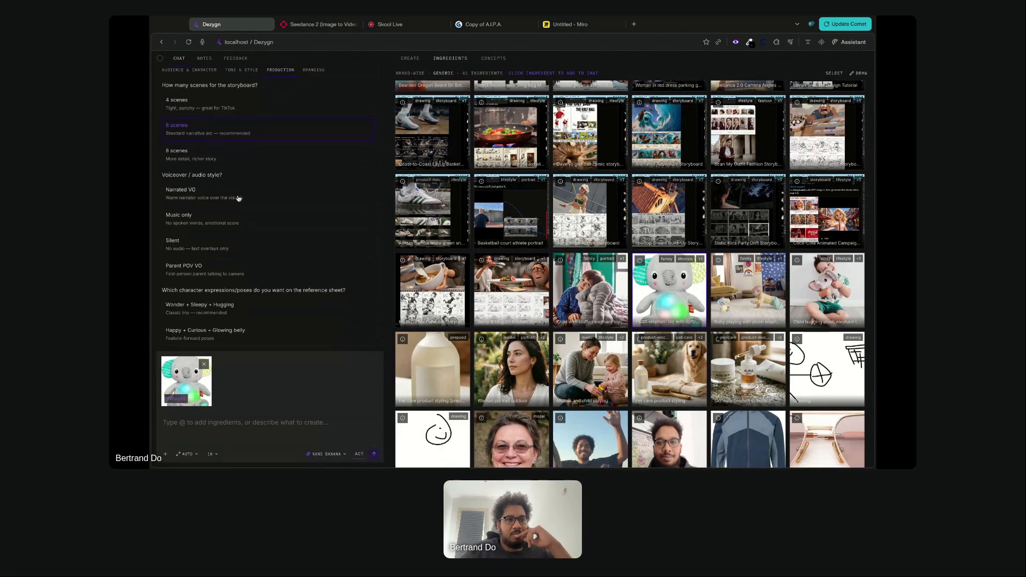
left_click(222, 276)
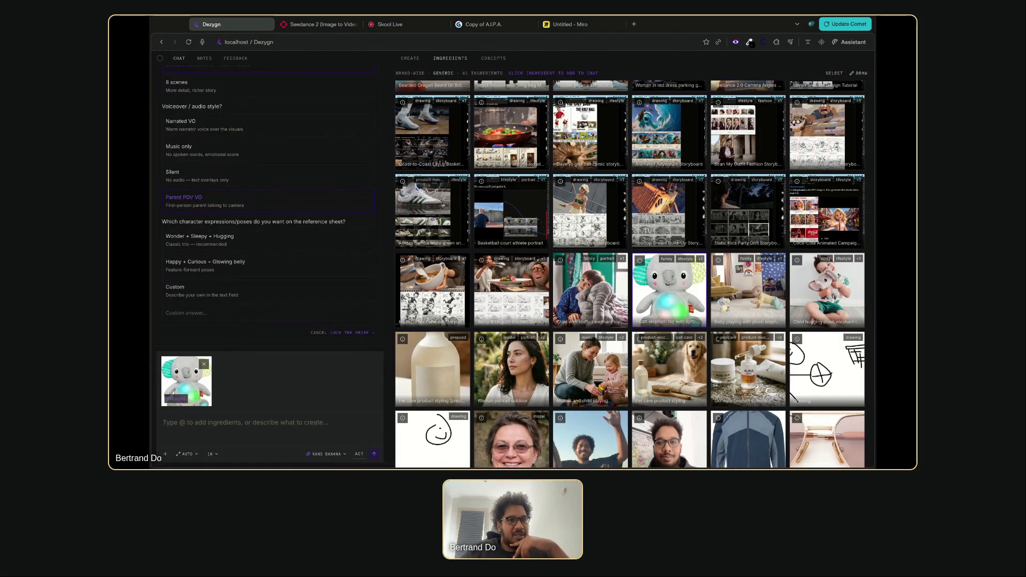
left_click(248, 244)
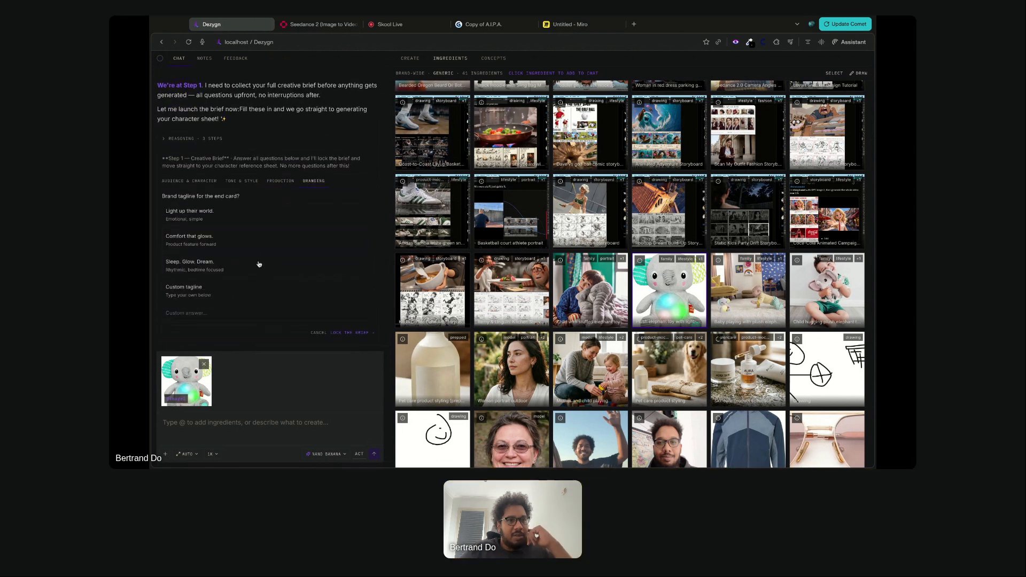
Choose "Sleep. Glow. Dream." as the end card tagline and lock the brief
left_click(237, 220)
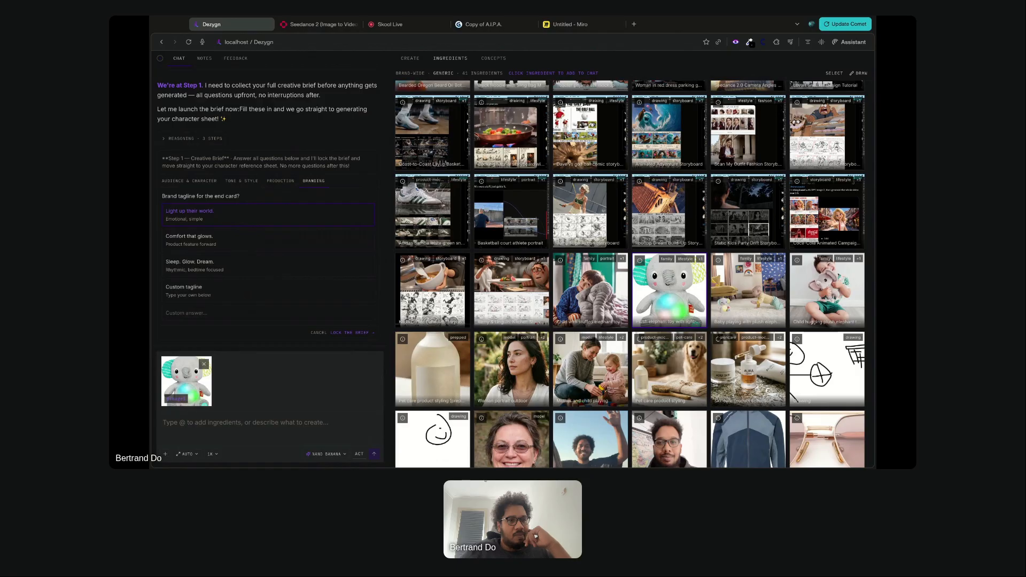
left_click(237, 265)
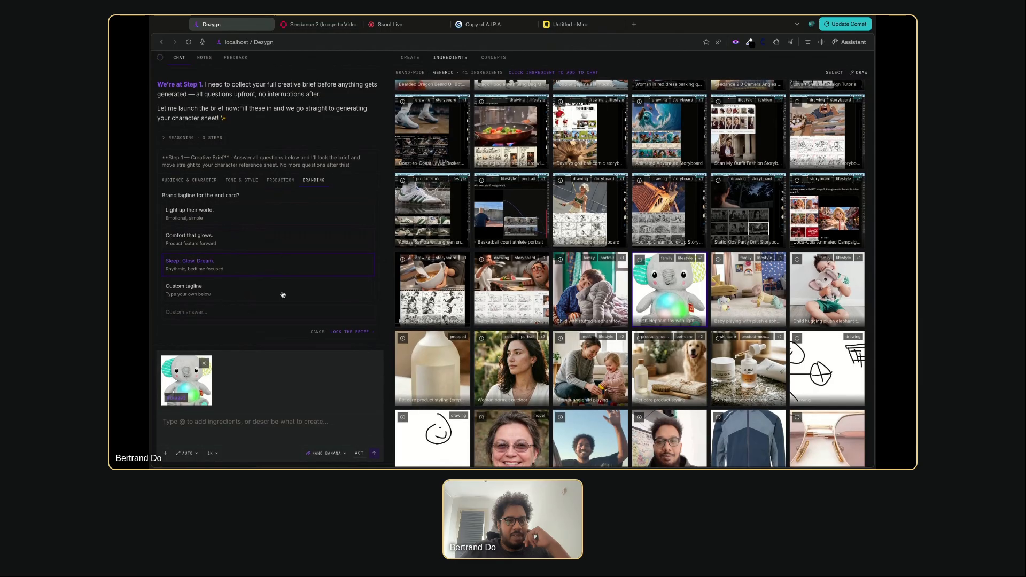
left_click(352, 334)
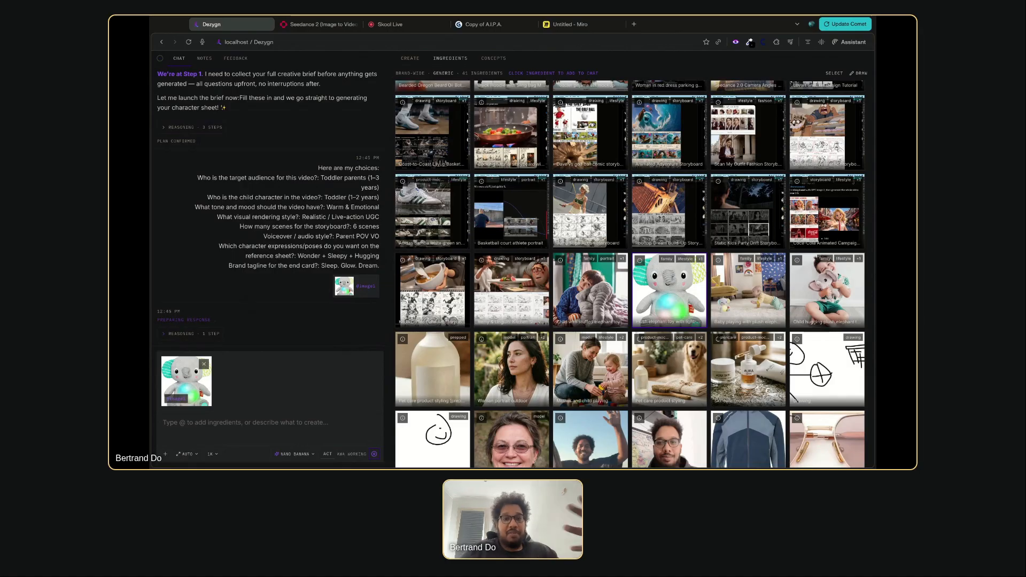
Show the Create workspace and switch the image generation model to Nano Banana 2
left_click(410, 60)
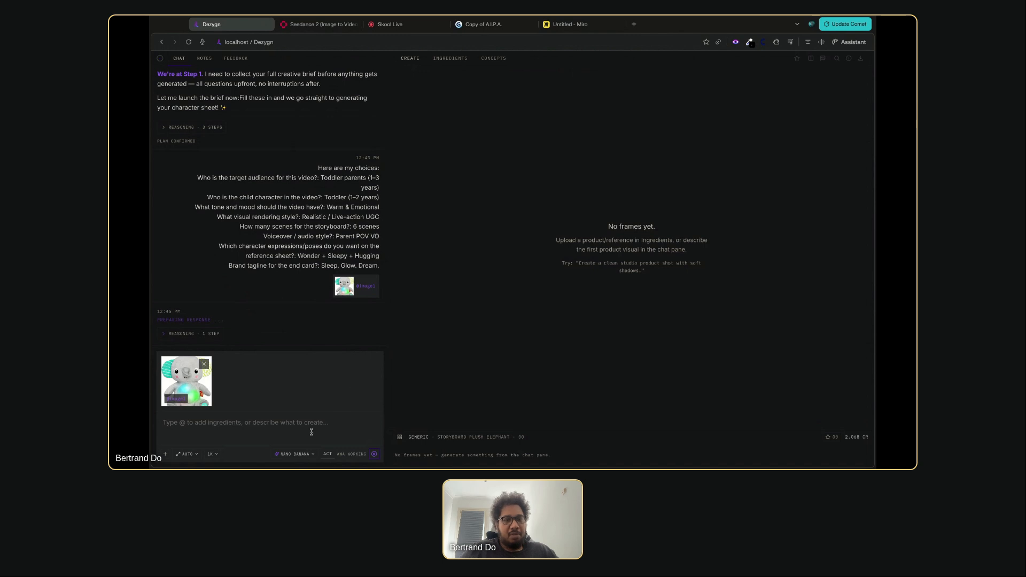
left_click(302, 455)
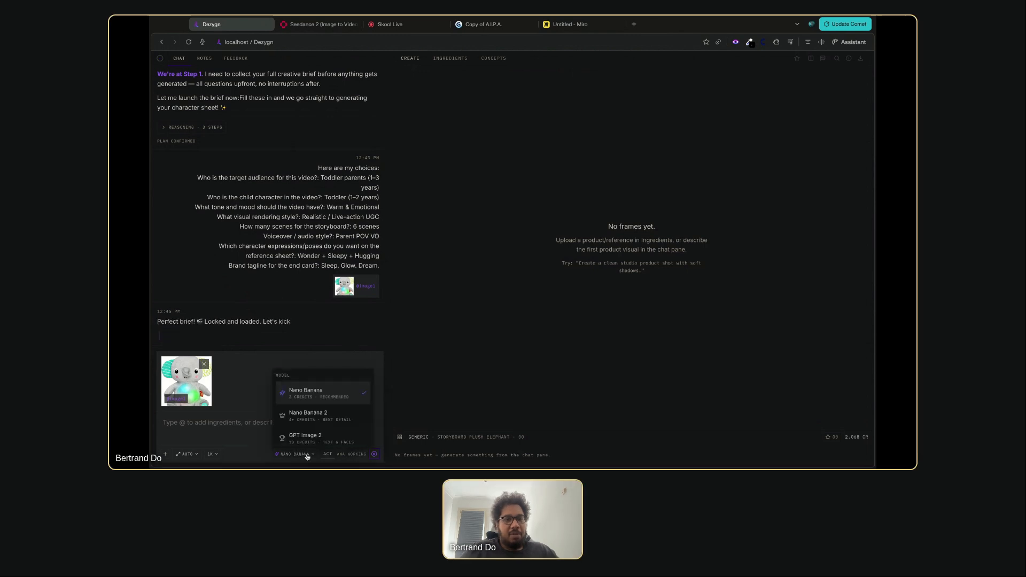
left_click(304, 417)
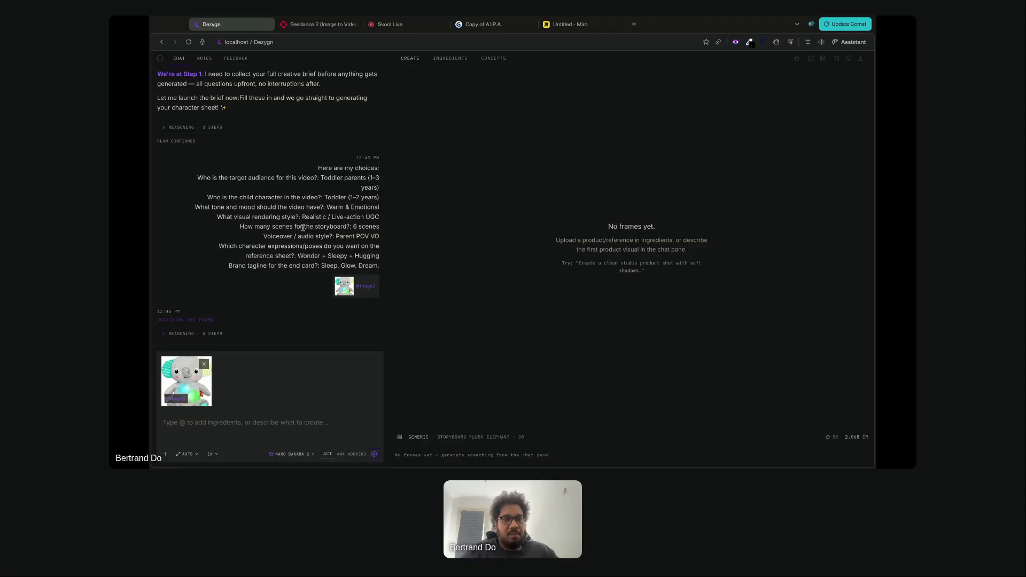
Revisit the pipeline table's first two steps, the locked creative brief and the character reference sheet
scroll(303, 228, "up", 4)
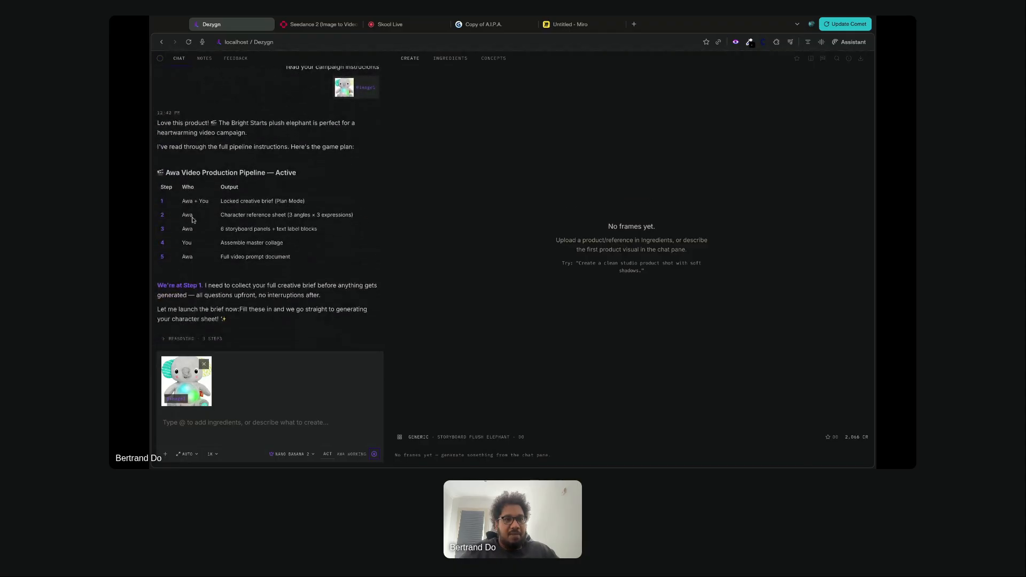
left_click_drag(159, 202, 300, 202)
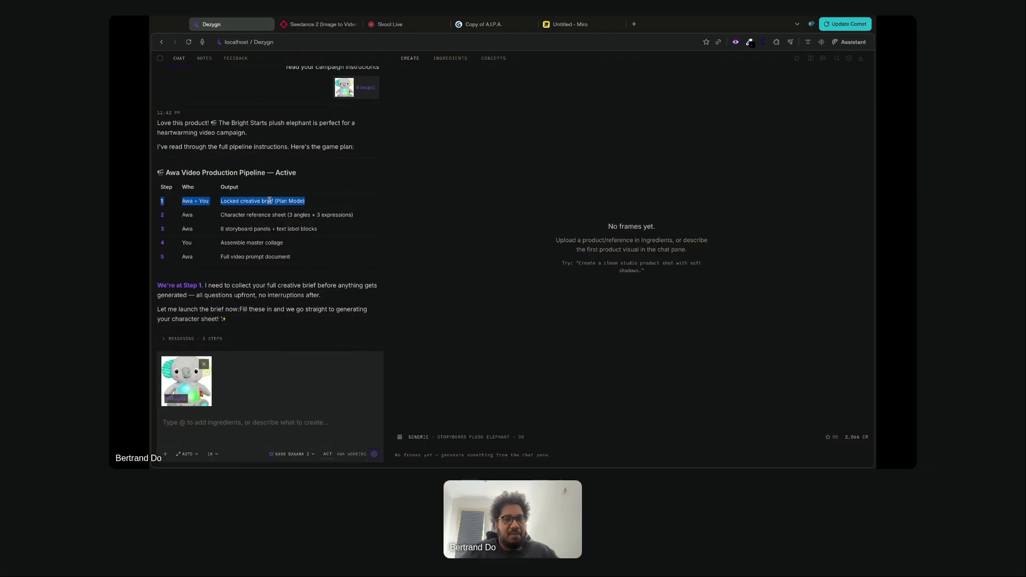
left_click_drag(161, 216, 349, 216)
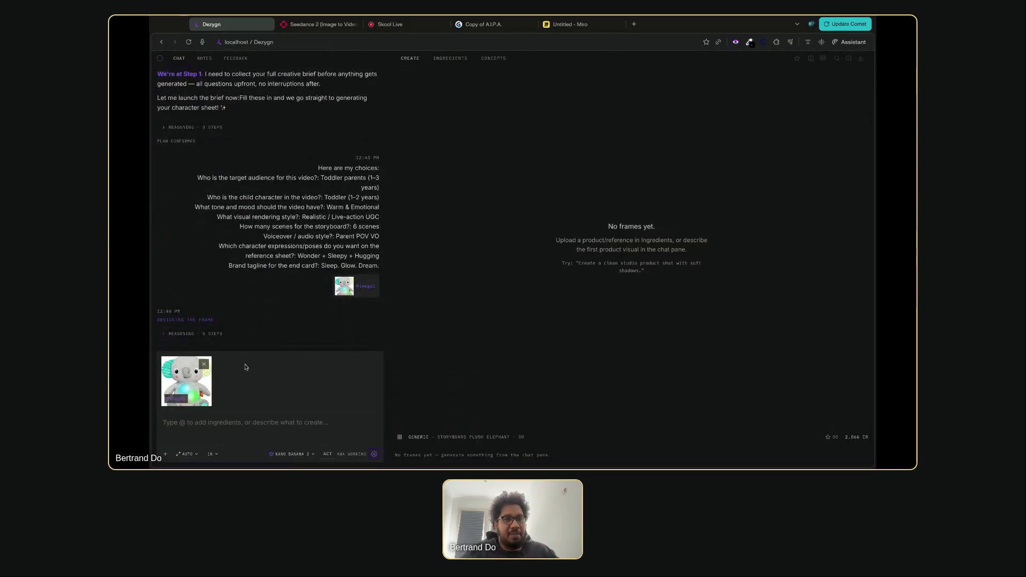
Switch to the Miro board and examine the six-scene elephant storyboard collage, selecting the Scene 03 image
left_click(570, 24)
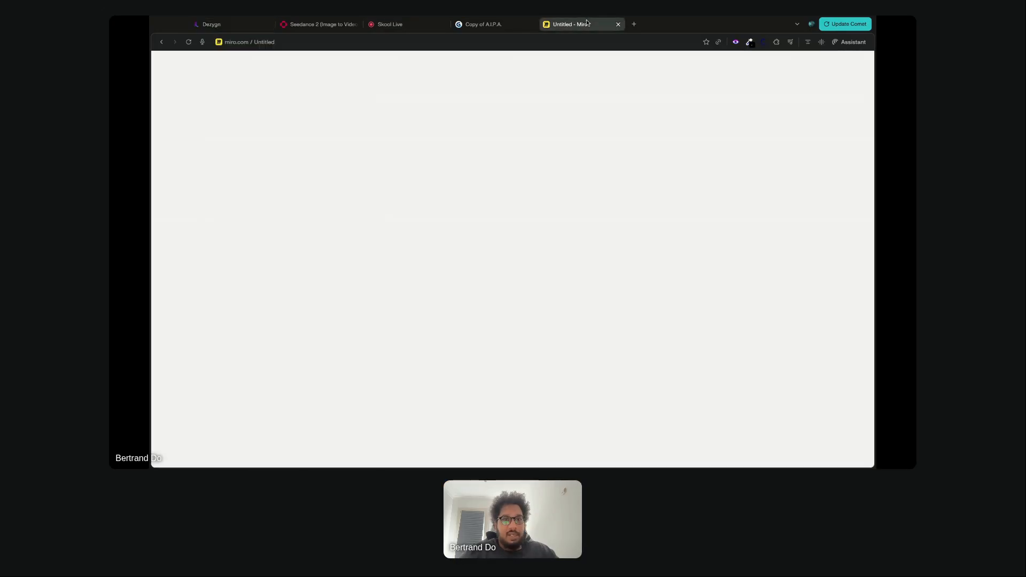
scroll(429, 299, "up", 10)
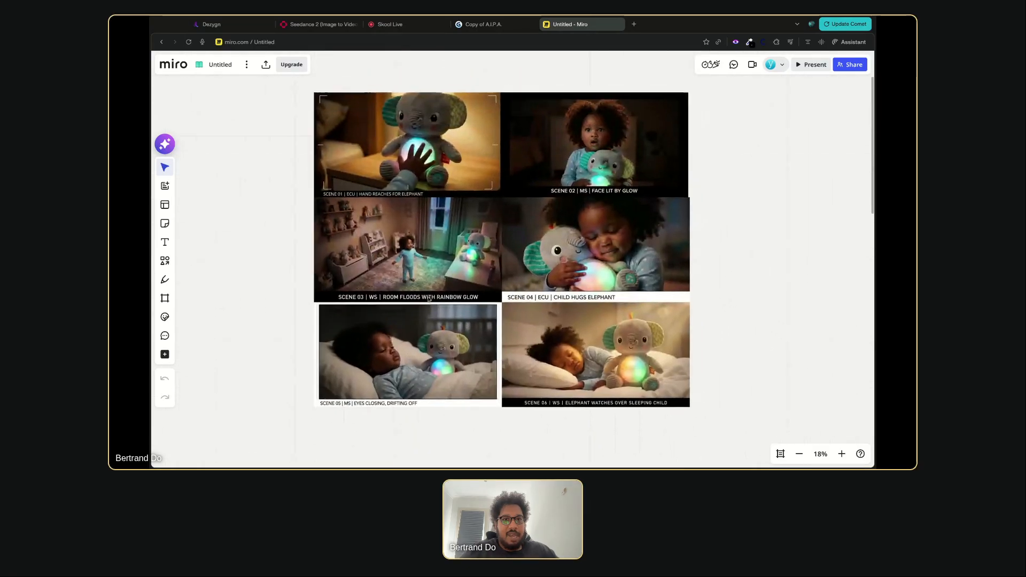
left_click(386, 267)
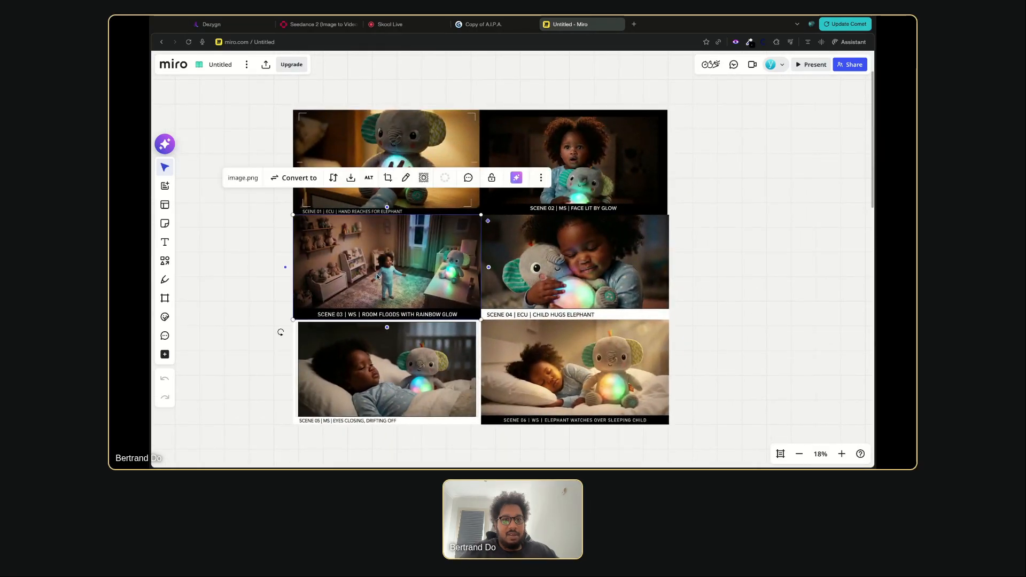
Examine the six storyboard scene images in the collage one after another, then clear the selection
left_click(386, 369)
left_click(535, 354)
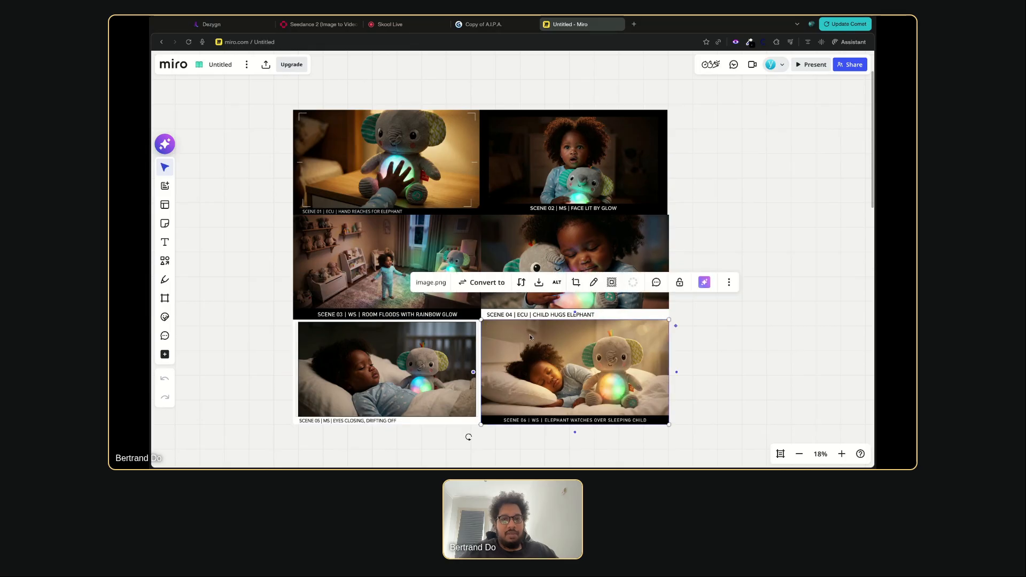
left_click(532, 245)
left_click(534, 146)
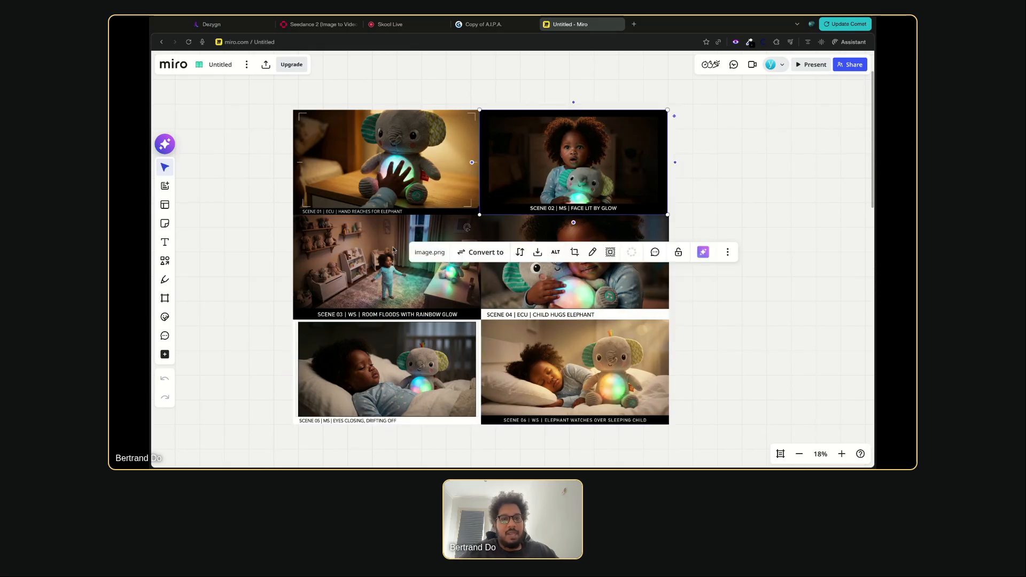
left_click(416, 220)
left_click(567, 223)
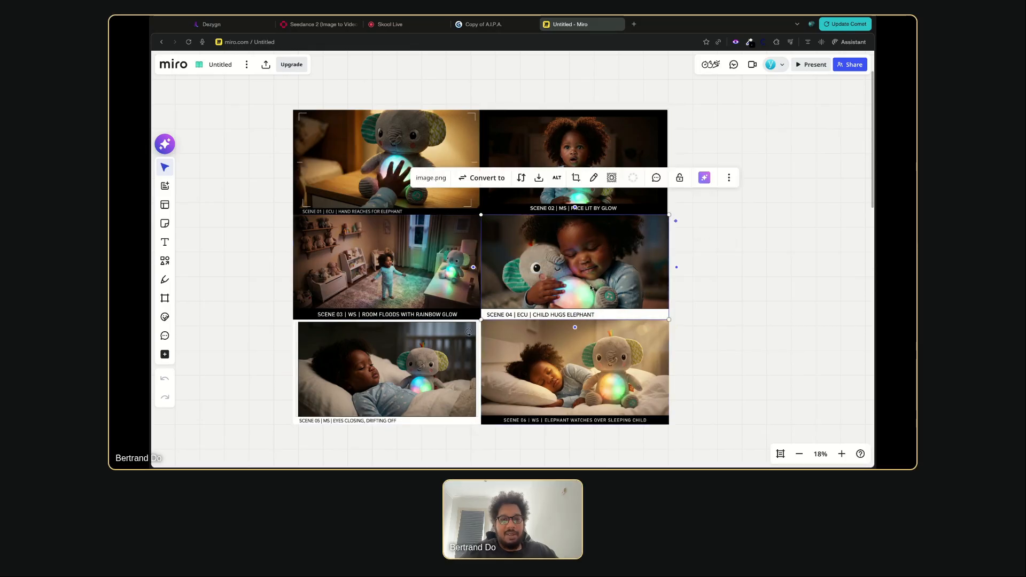
left_click(590, 354)
left_click(419, 373)
left_click(411, 257)
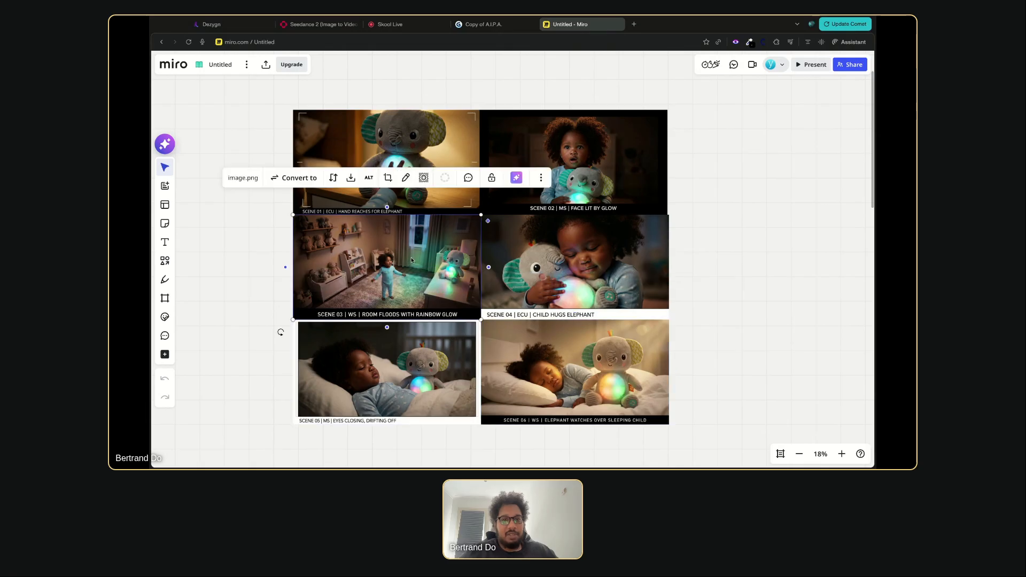
left_click(548, 243)
left_click(534, 155)
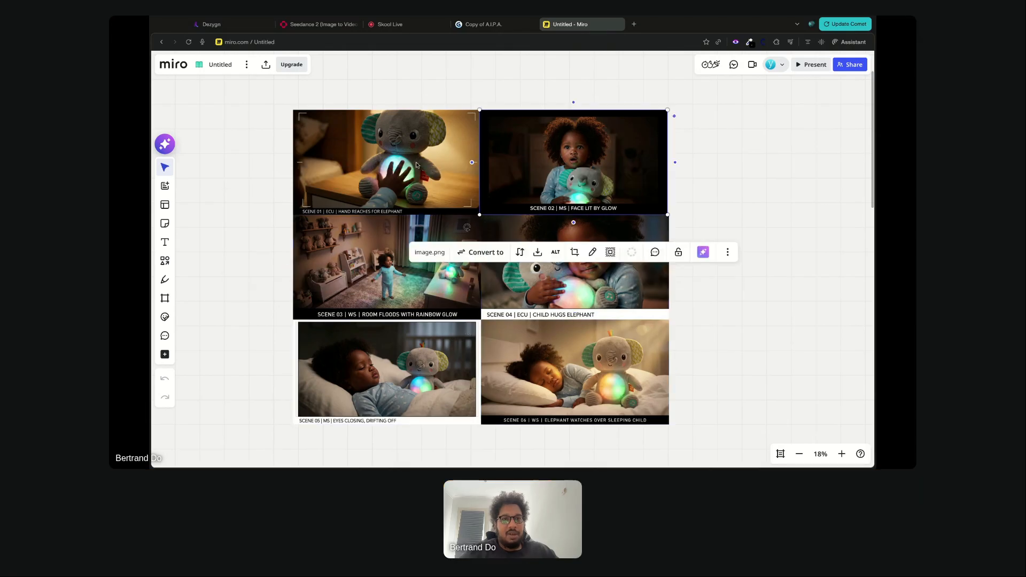
left_click(337, 147)
left_click(257, 156)
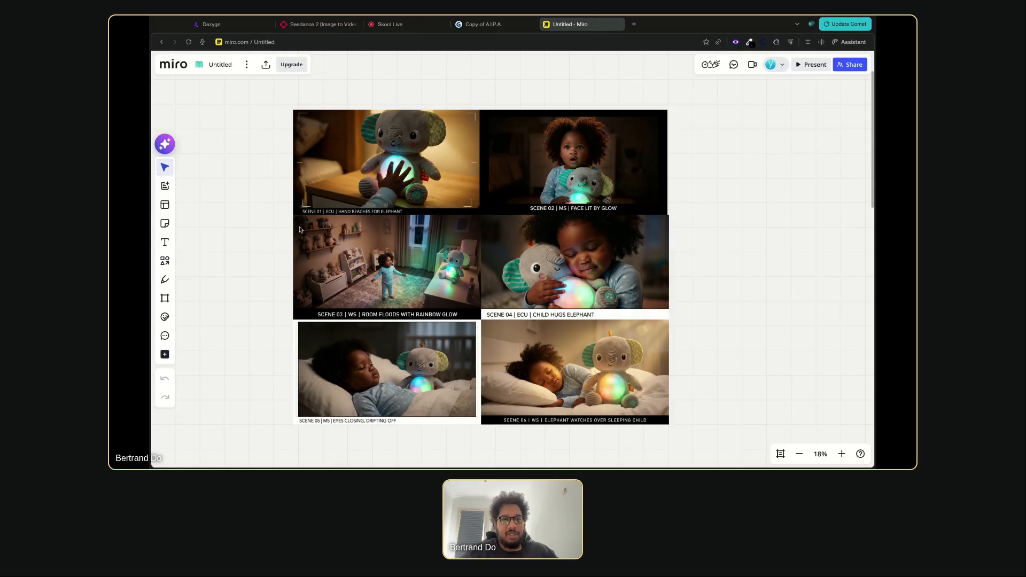
scroll(300, 230, "down", 2)
scroll(300, 230, "up", 3)
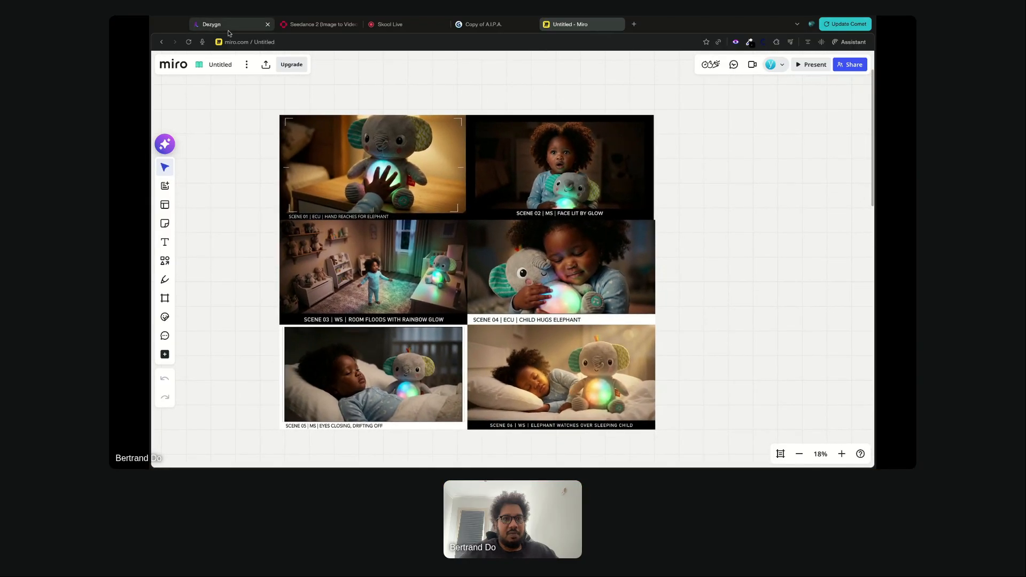
Switch to Dezygn, review the confirmed brief choices, and ask the assistant "what is the script? is it just using the toy, no toddler?"
left_click(234, 24)
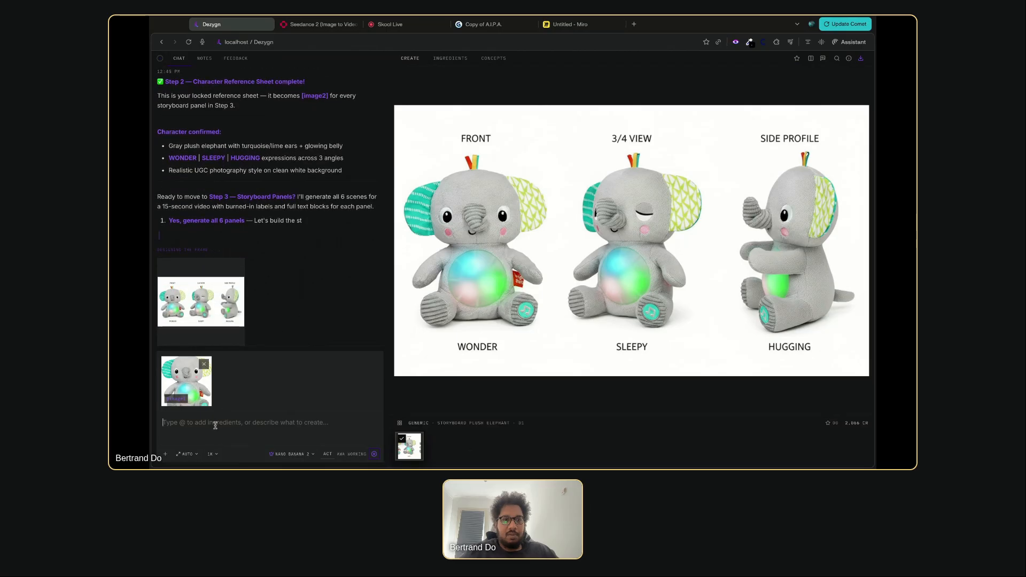
scroll(273, 252, "up", 7)
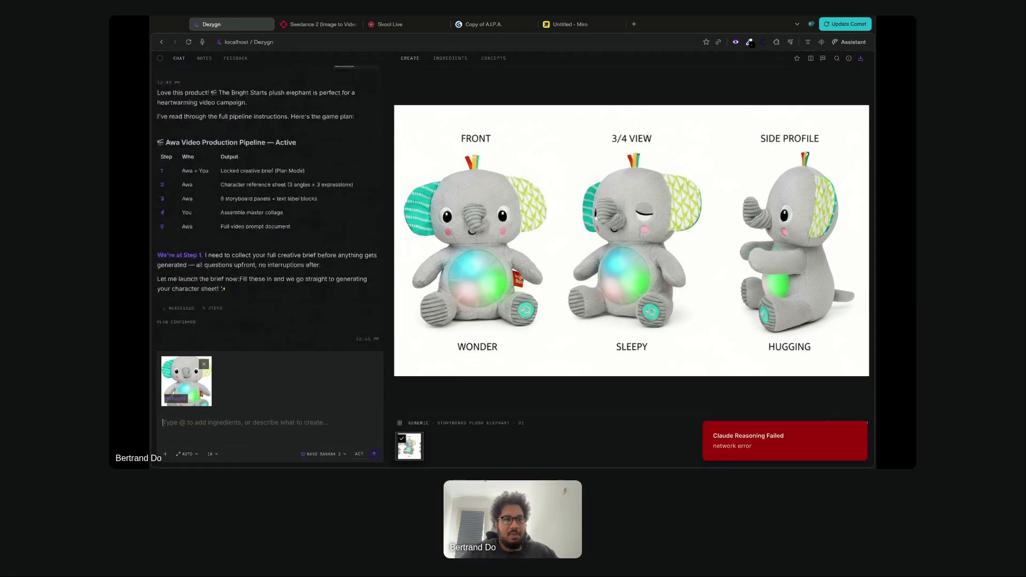
scroll(283, 263, "up", 5)
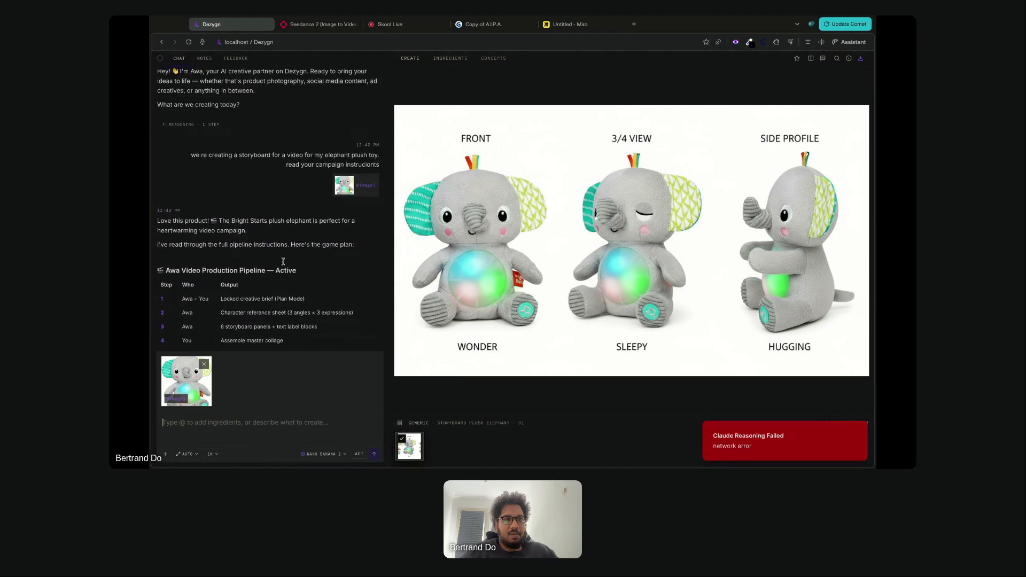
scroll(268, 214, "down", 6)
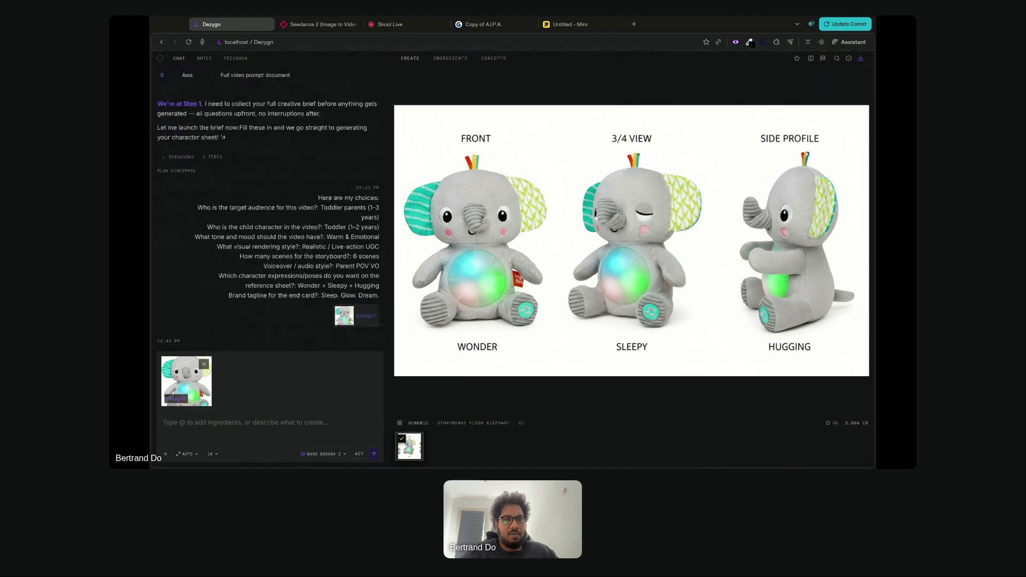
scroll(268, 213, "down", 1)
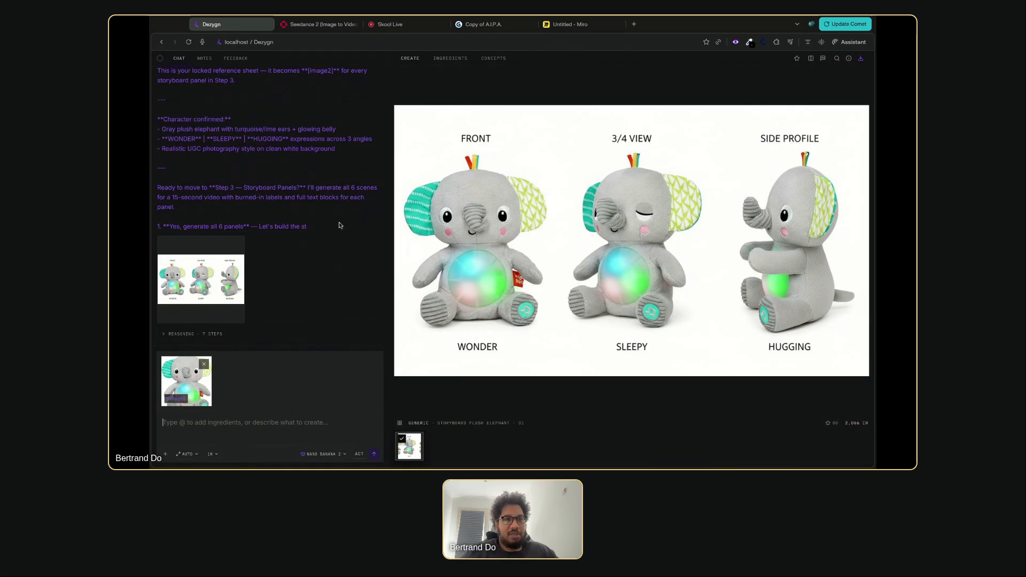
left_click(232, 423)
type("W")
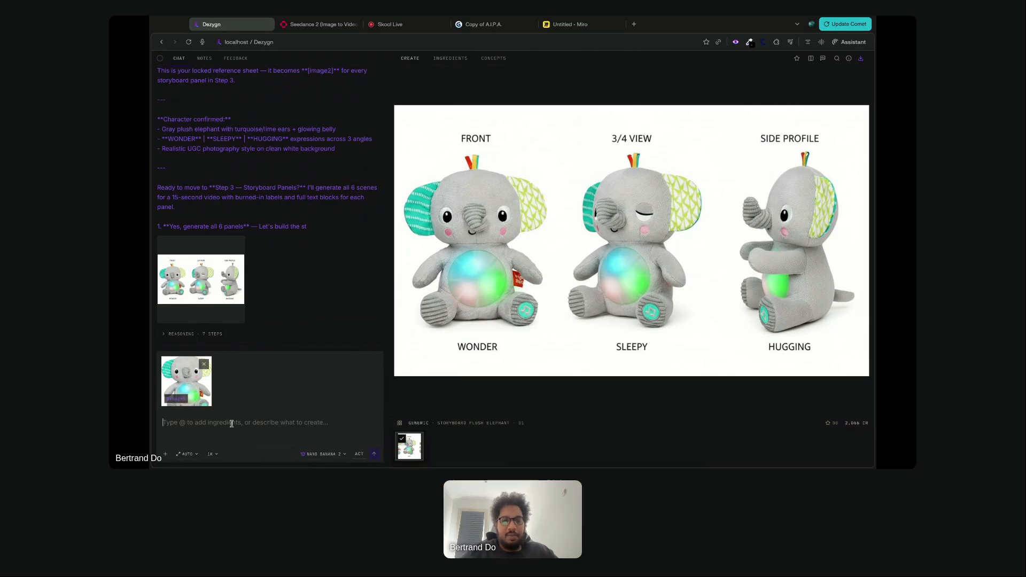
type("hat is the sc")
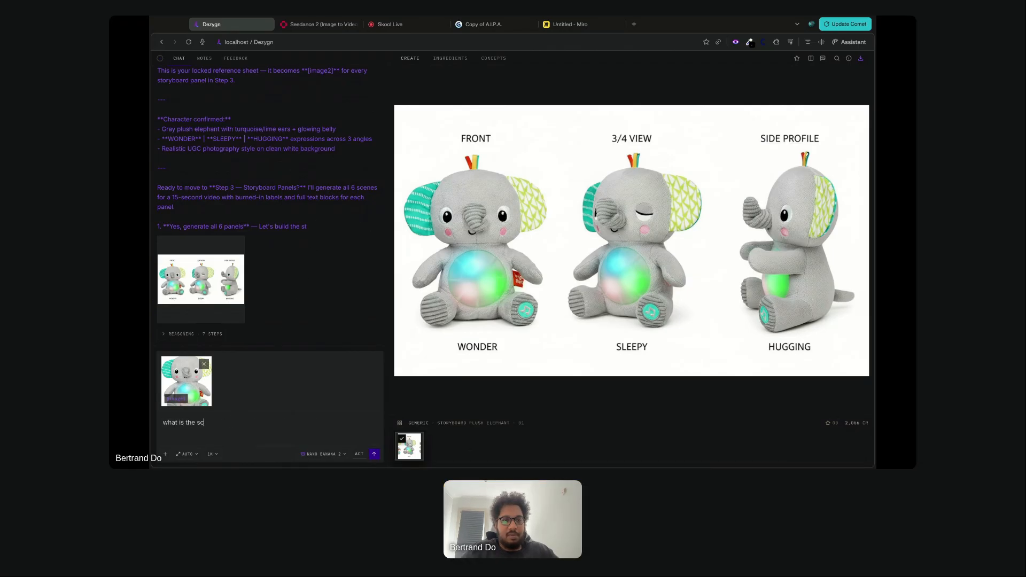
type("ript? is it just using the toy, no toddler?")
key("Return")
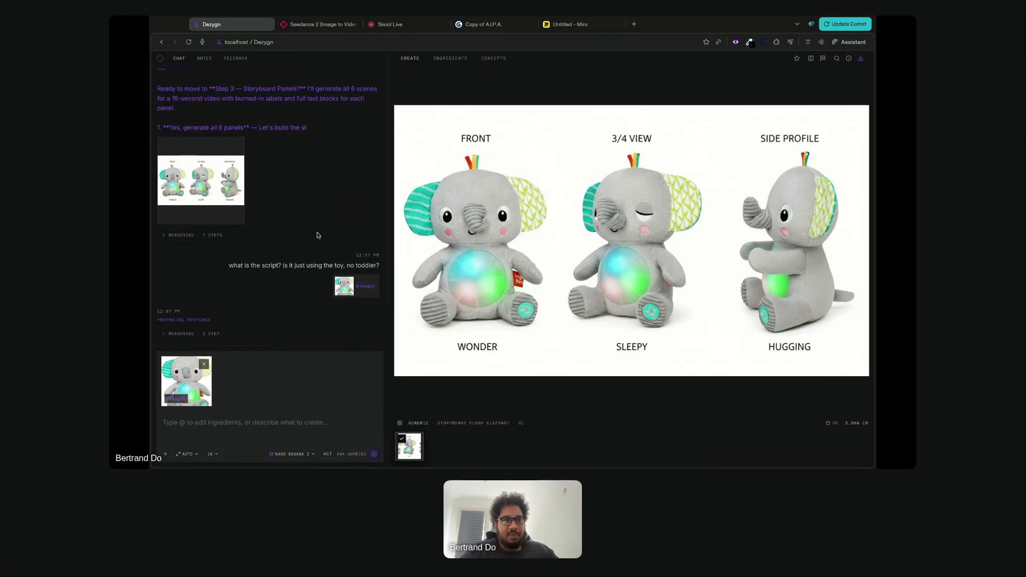
Review the brief and the 15s script outline, and tell the assistant the character reference sheet should be for the toddler
scroll(321, 234, "up", 10)
scroll(318, 235, "up", 8)
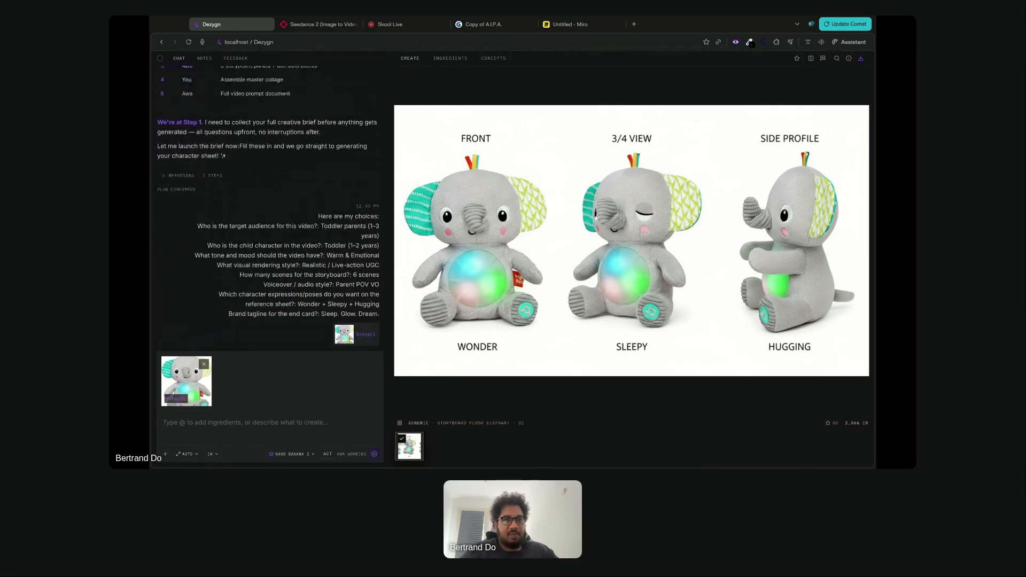
scroll(291, 240, "down", 20)
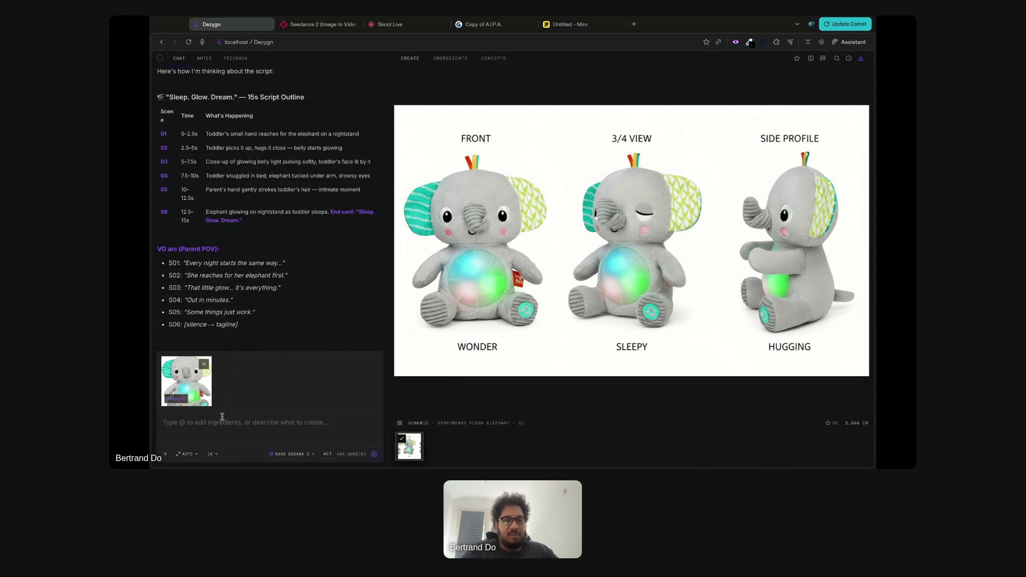
type("ok so the d")
type("arac")
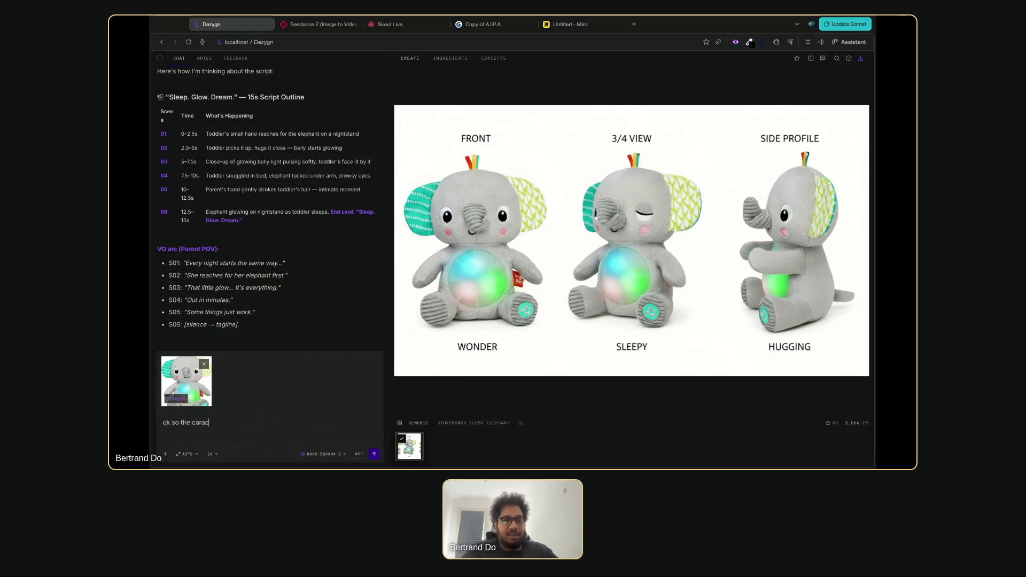
type("ter reference sheet shoudl ")
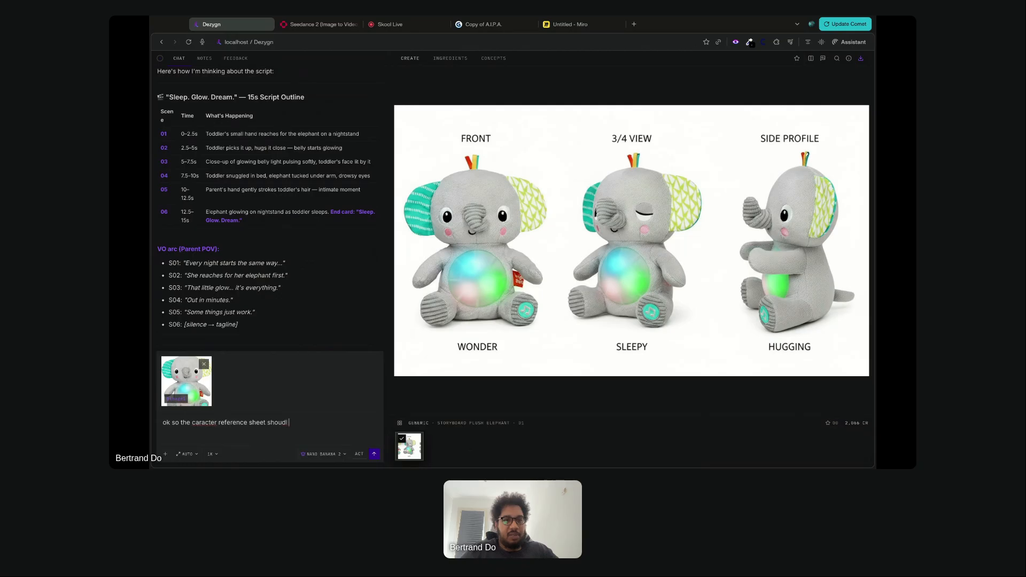
type("be for the toddler then")
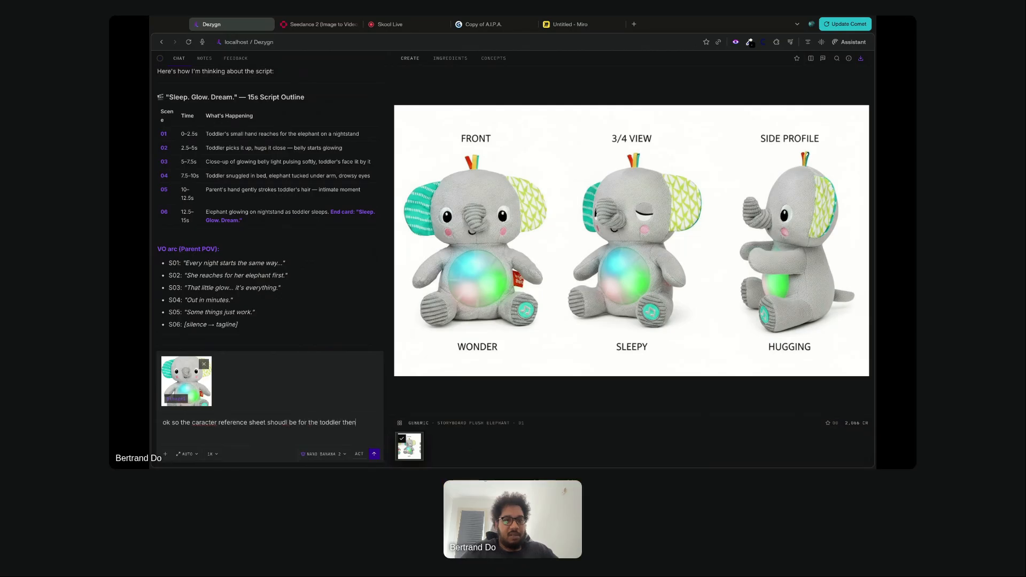
key("Return")
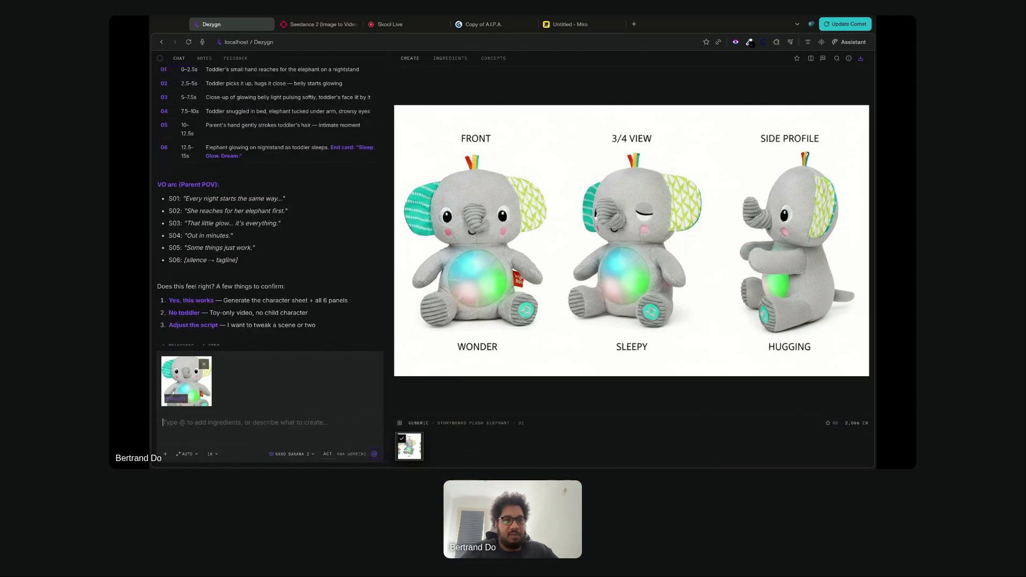
Reread the script outline and answer the question about the toddler's look with "yea make a choice"
scroll(236, 253, "up", 10)
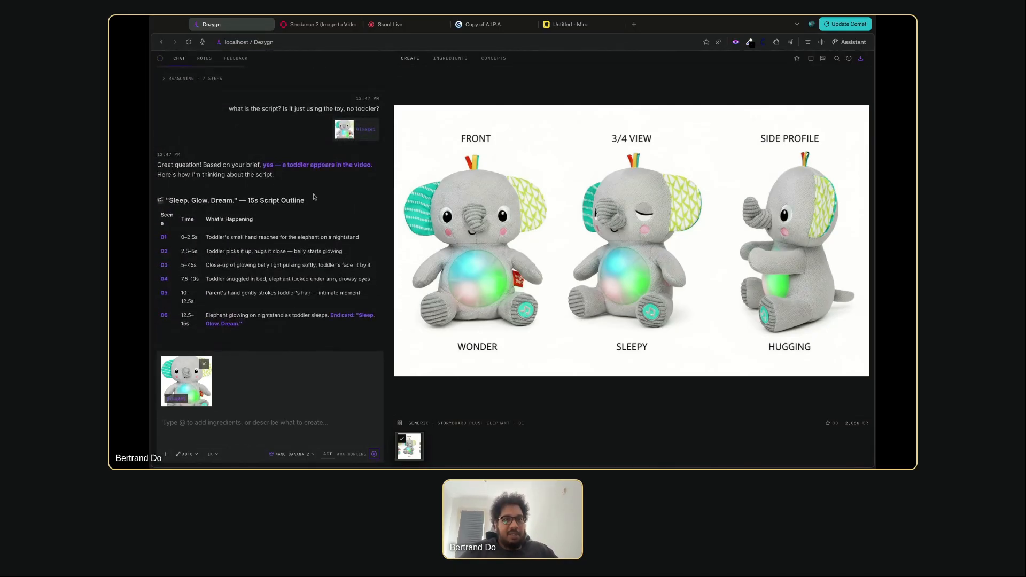
scroll(314, 198, "up", 3)
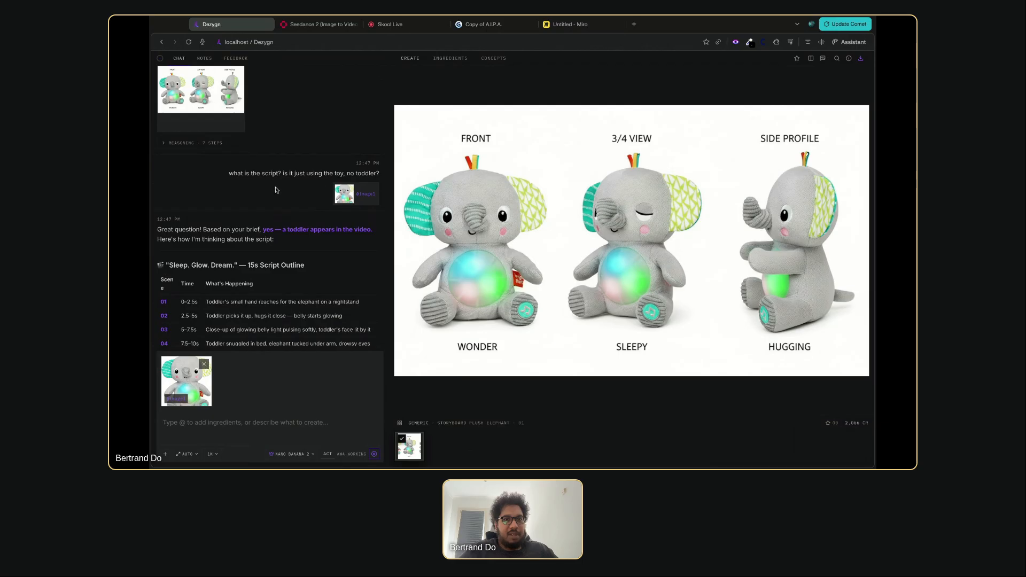
scroll(276, 190, "up", 4)
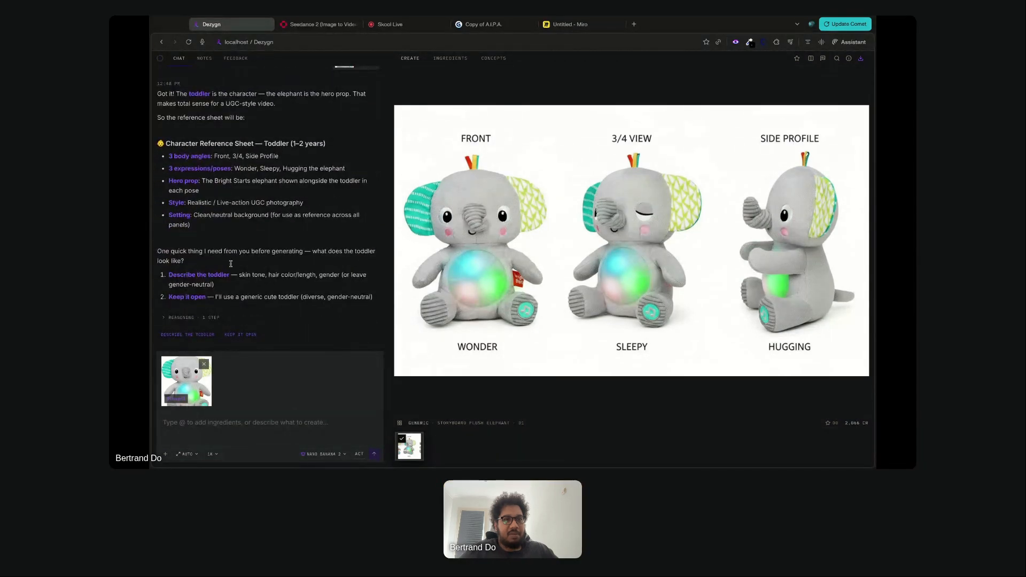
left_click(190, 336)
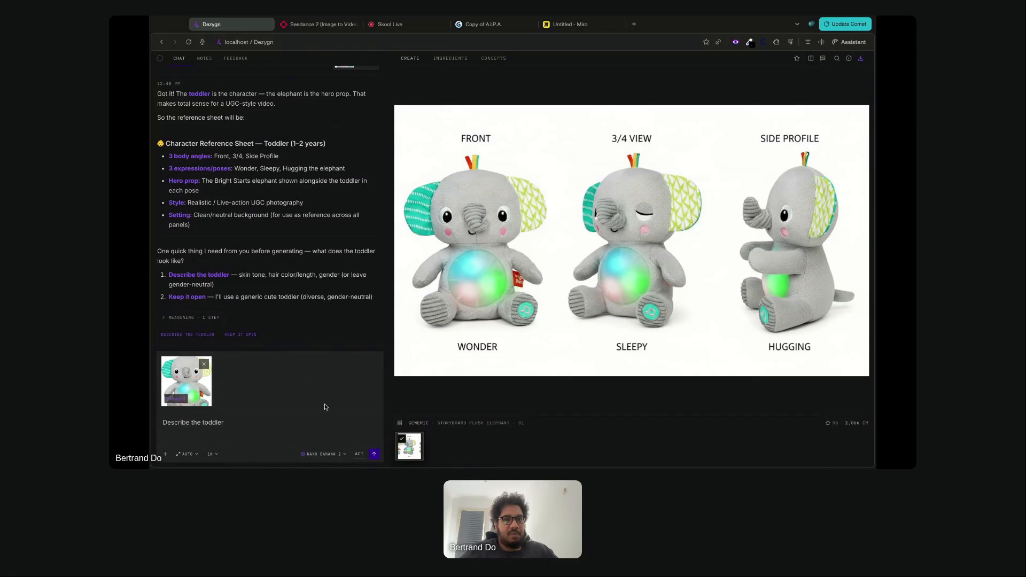
triple_click(216, 423)
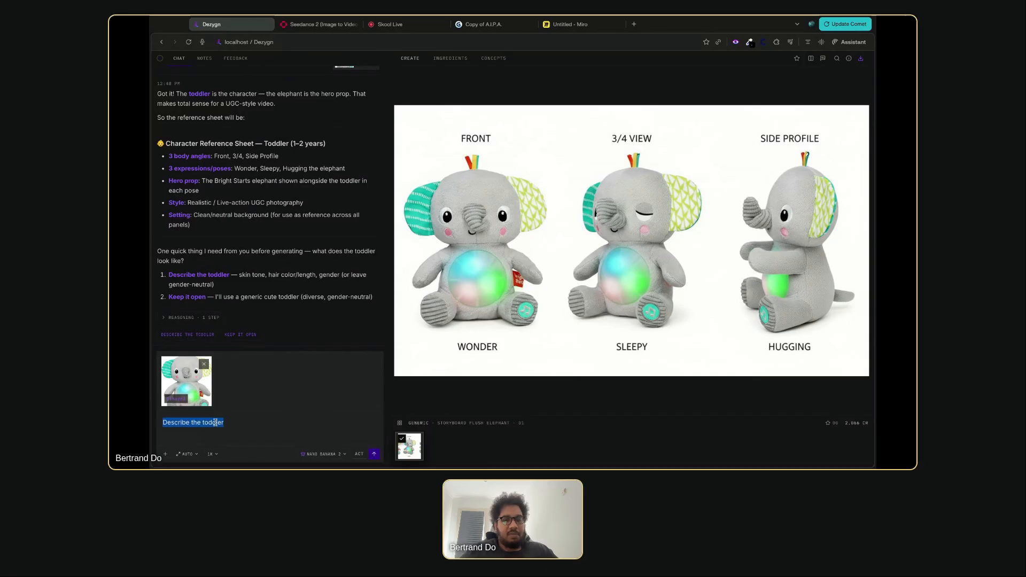
type("yea make a ch")
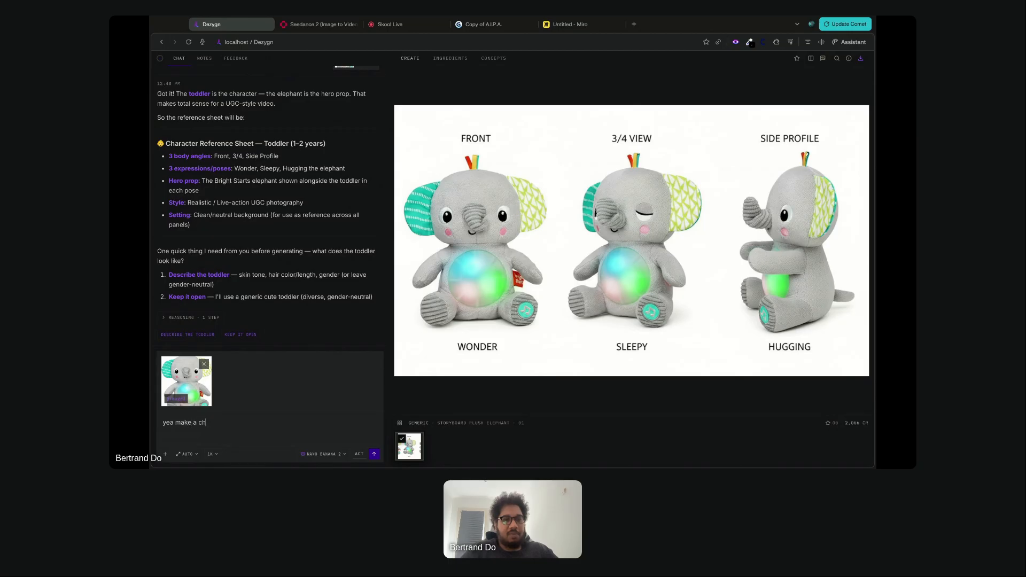
type("oice")
key("Return")
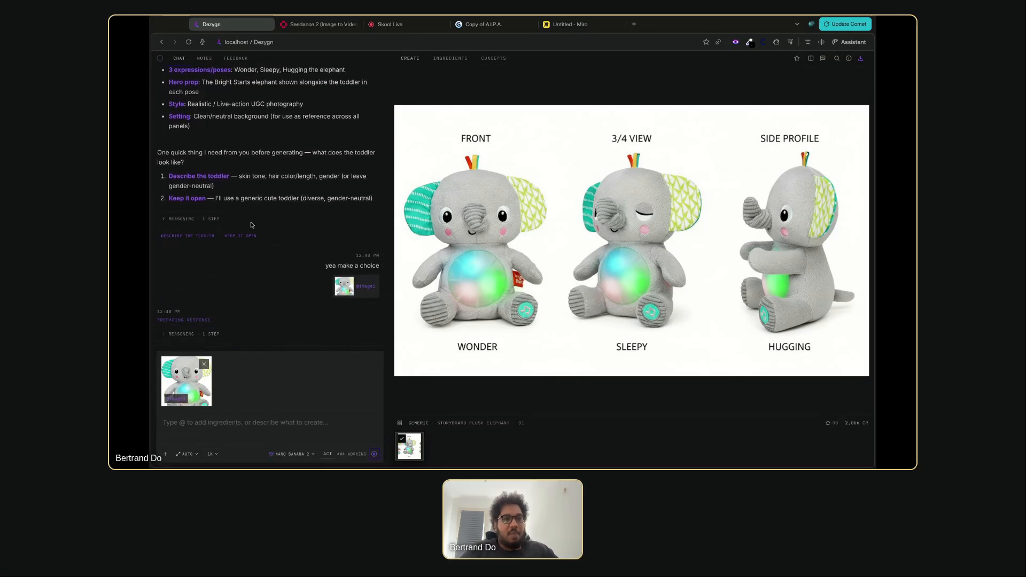
Review the toddler character reference sheet and its prompt in the frame info, and save the sheet as an ingredient
scroll(248, 249, "up", 3)
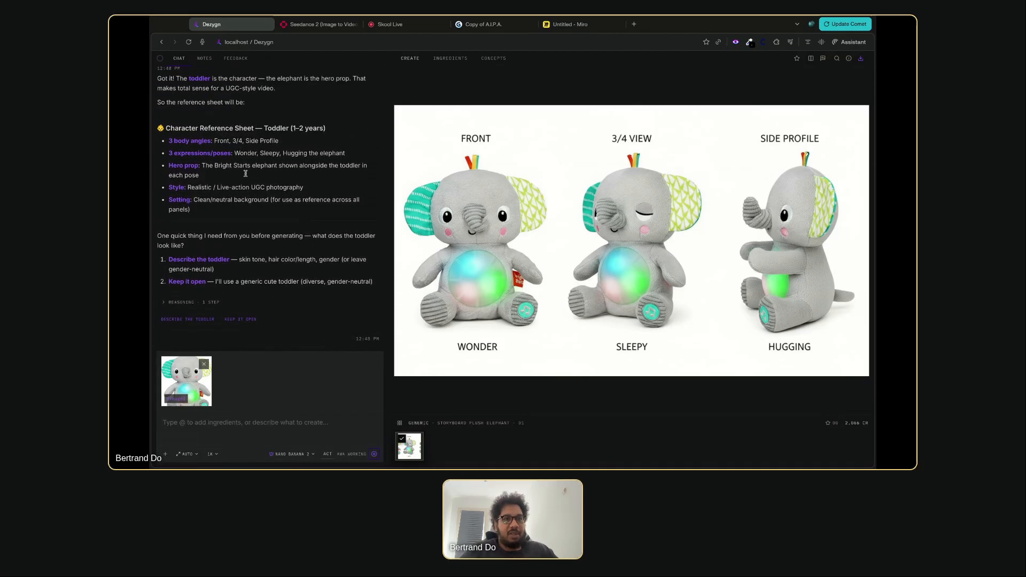
scroll(250, 196, "up", 1)
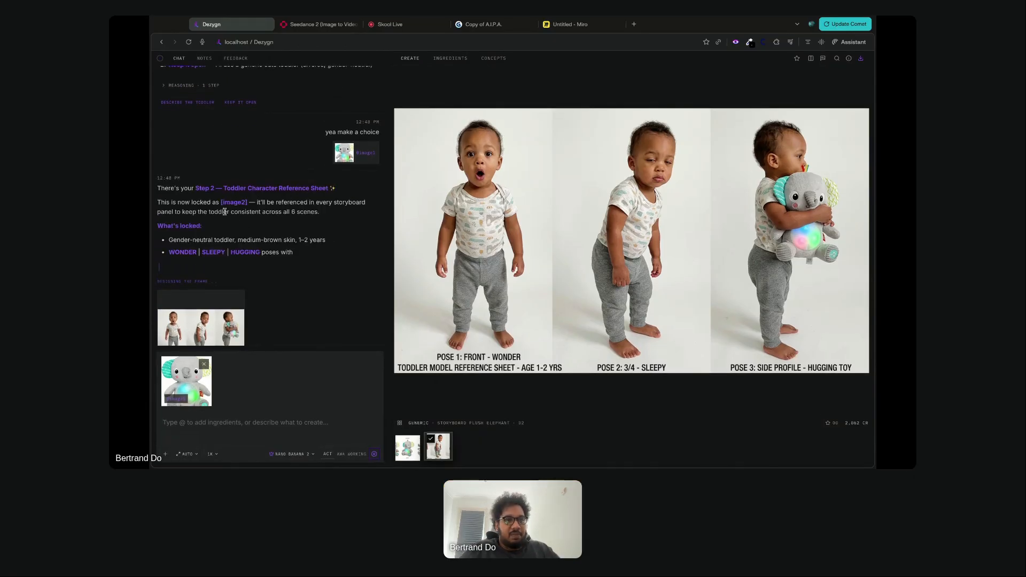
left_click_drag(158, 189, 327, 188)
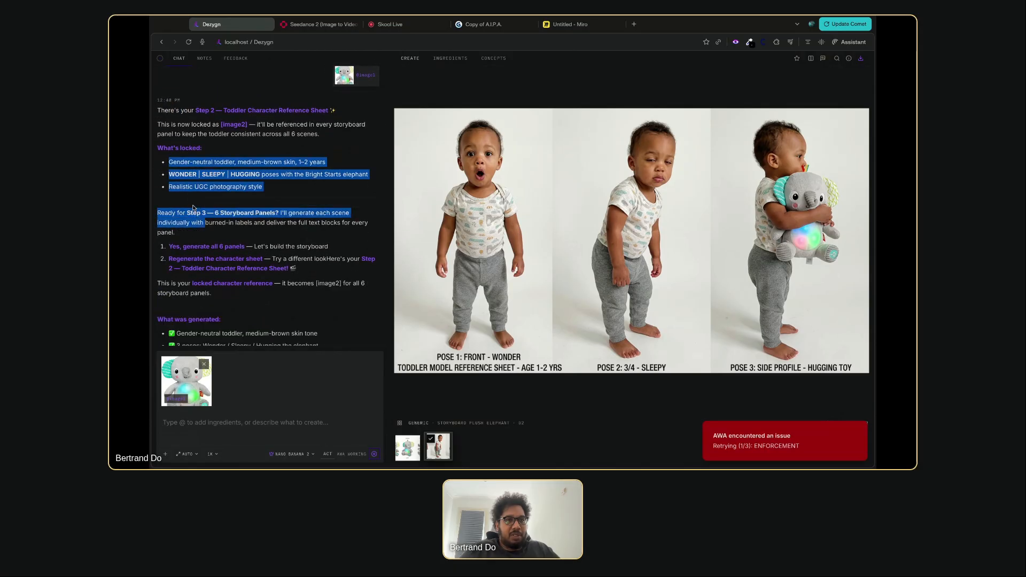
triple_click(208, 224)
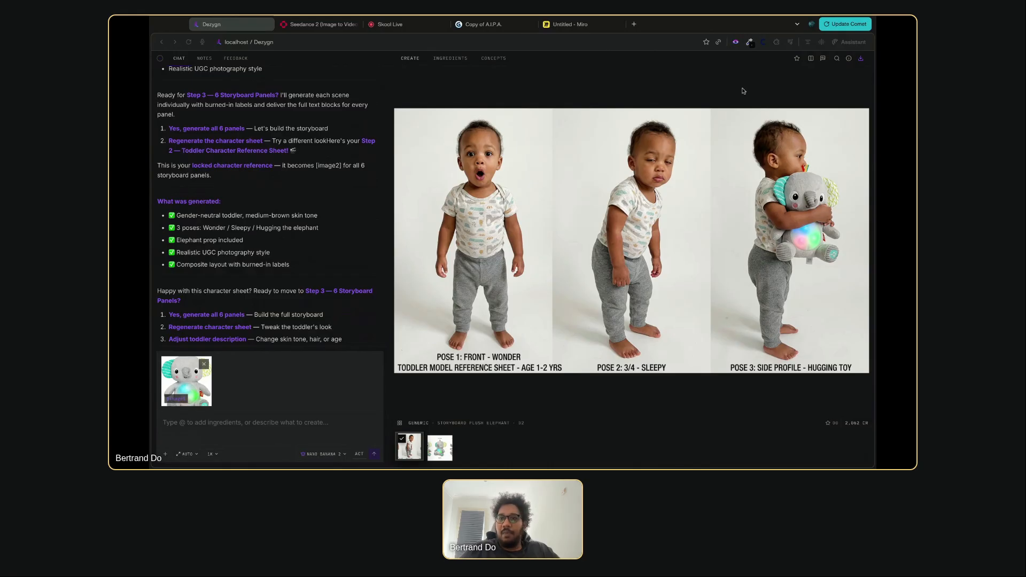
left_click(849, 59)
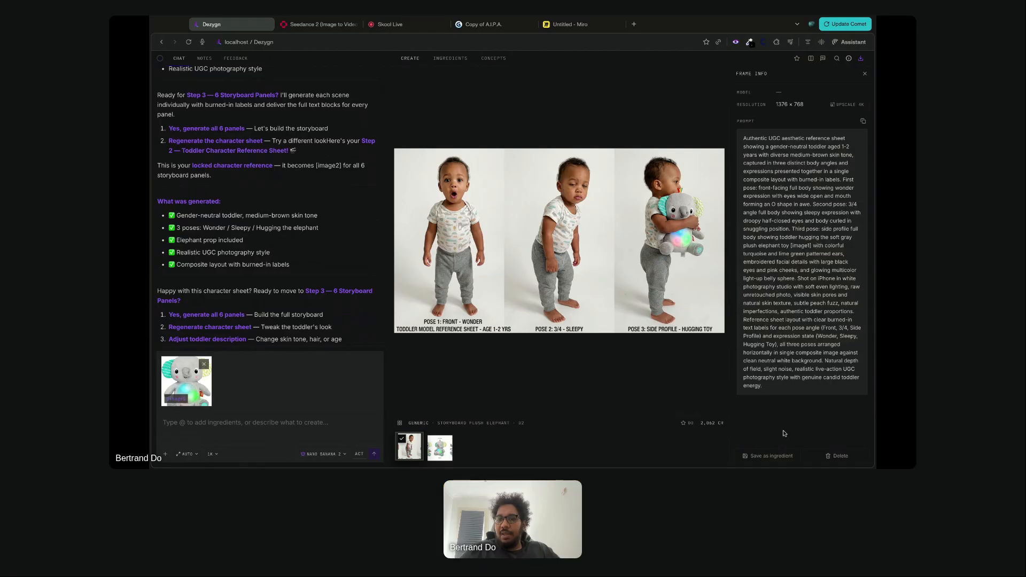
left_click(774, 455)
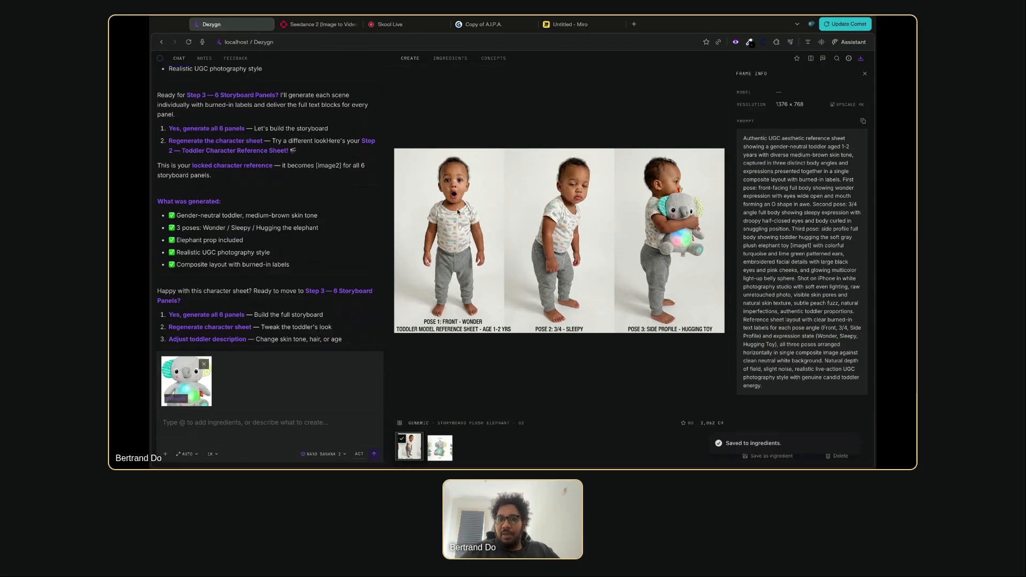
left_click(865, 73)
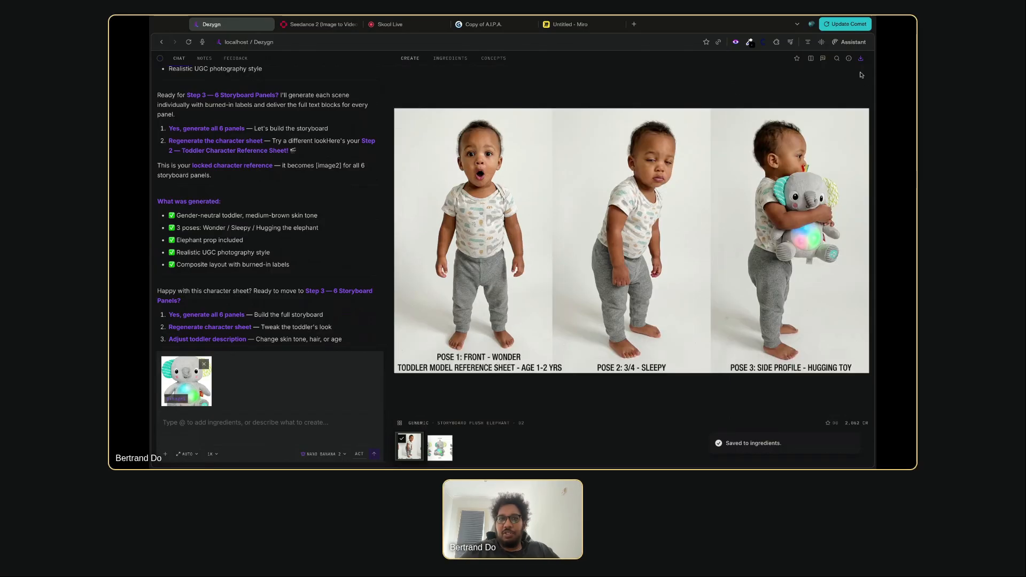
Add the saved toddler reference sheet from the ingredients to the chat and send the reply "Yes, generate all 6 panels"
left_click(450, 59)
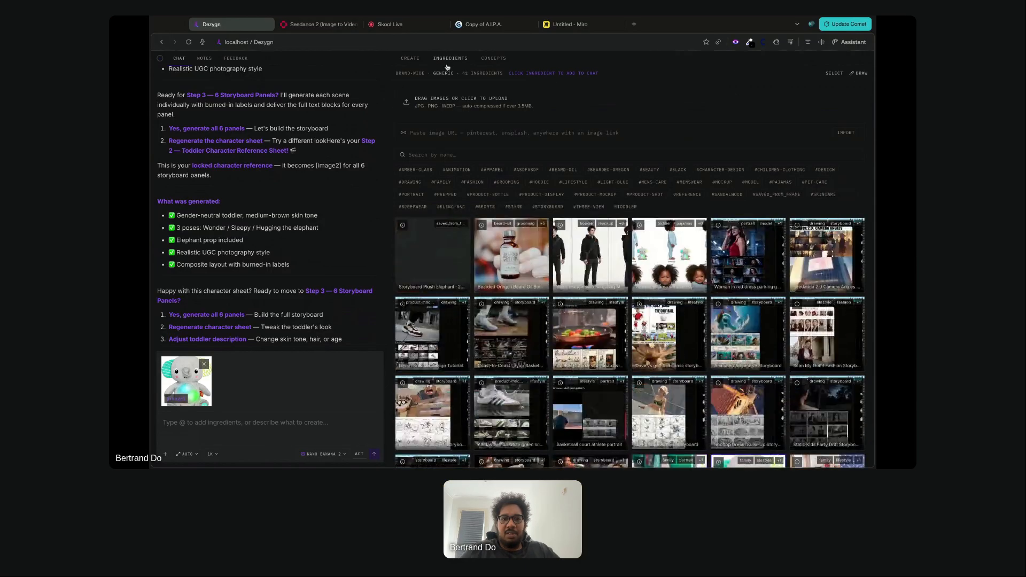
left_click(432, 266)
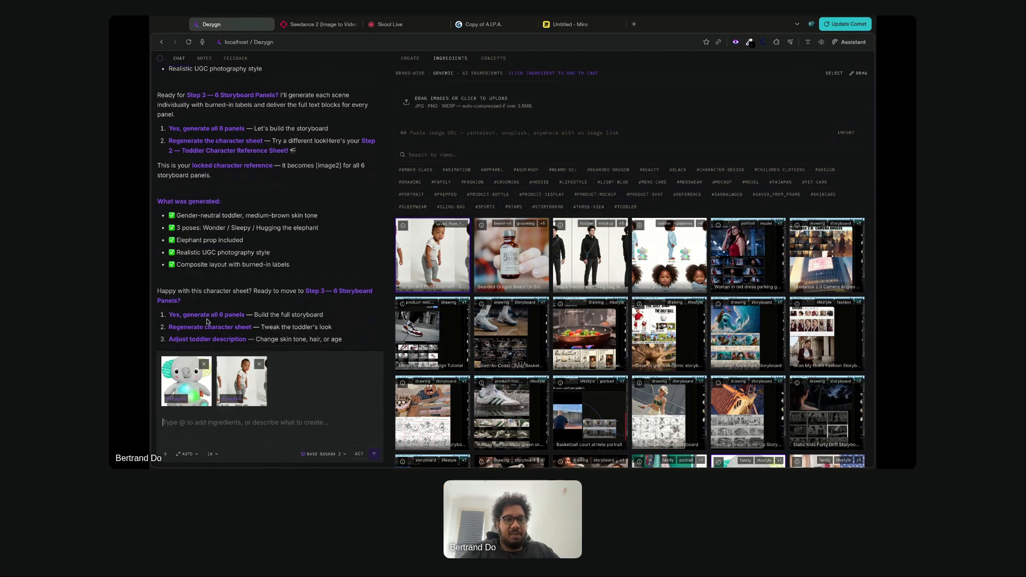
scroll(208, 302, "down", 3)
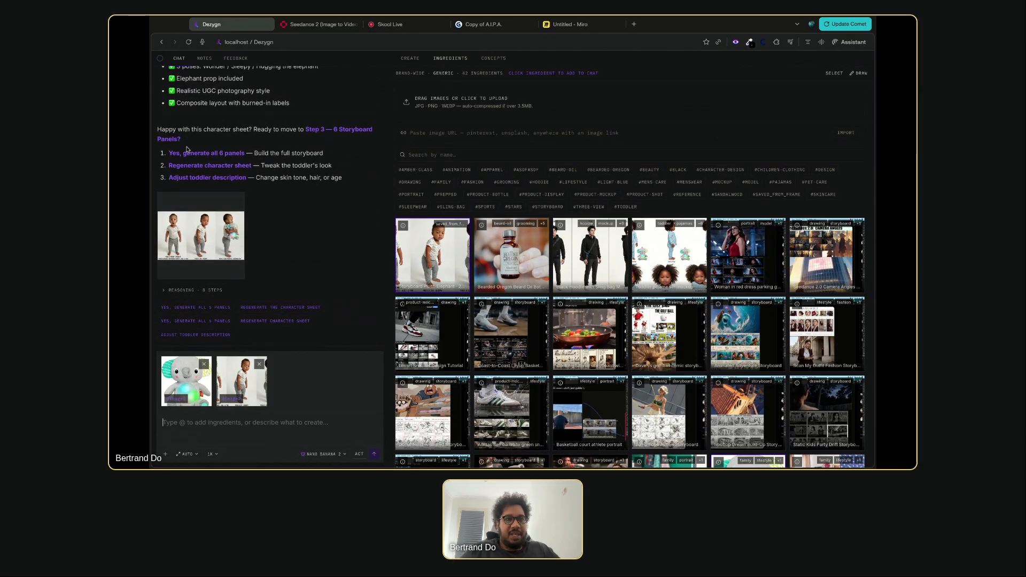
left_click(195, 307)
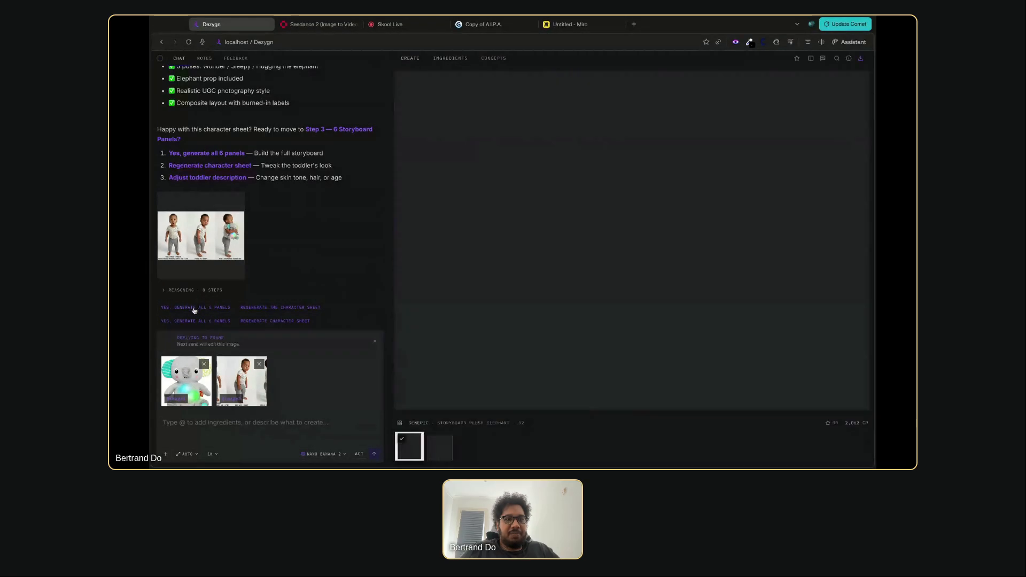
left_click(373, 454)
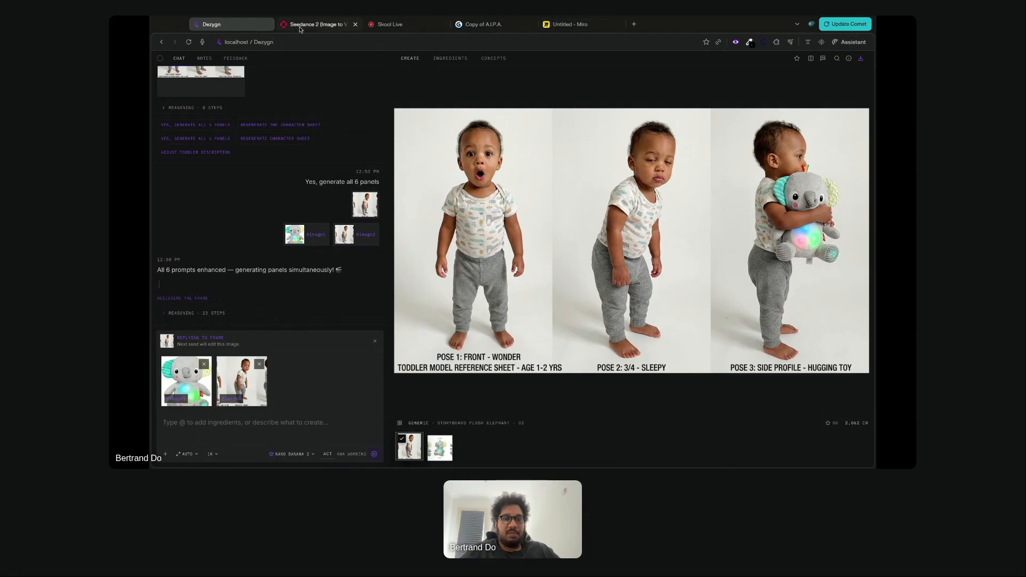
Move the Miro tab next to the Dezygn tab and switch to Miro to look over the existing six-scene elephant storyboard
left_click_drag(569, 24, 350, 30)
left_click(249, 27)
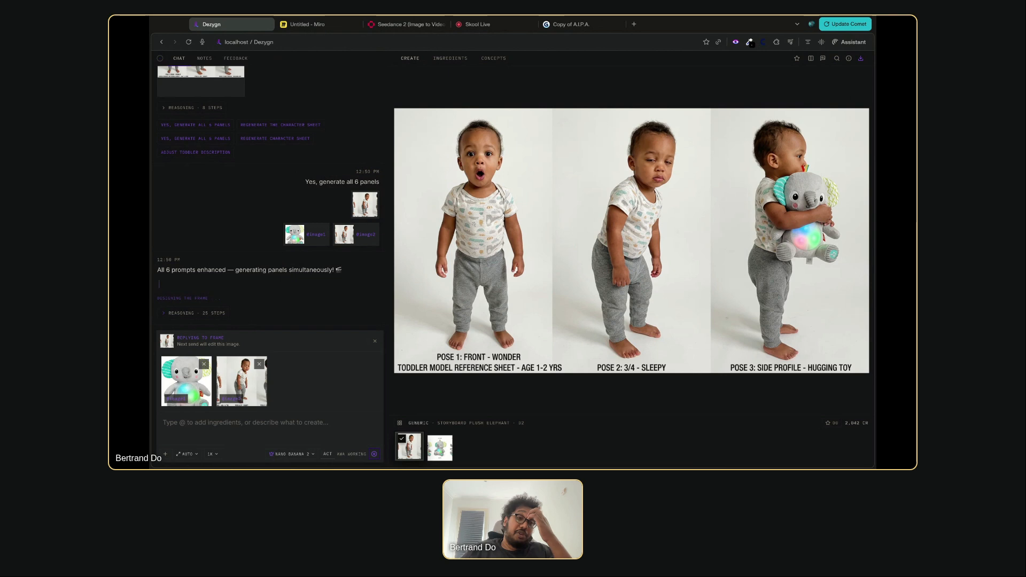
left_click(390, 25)
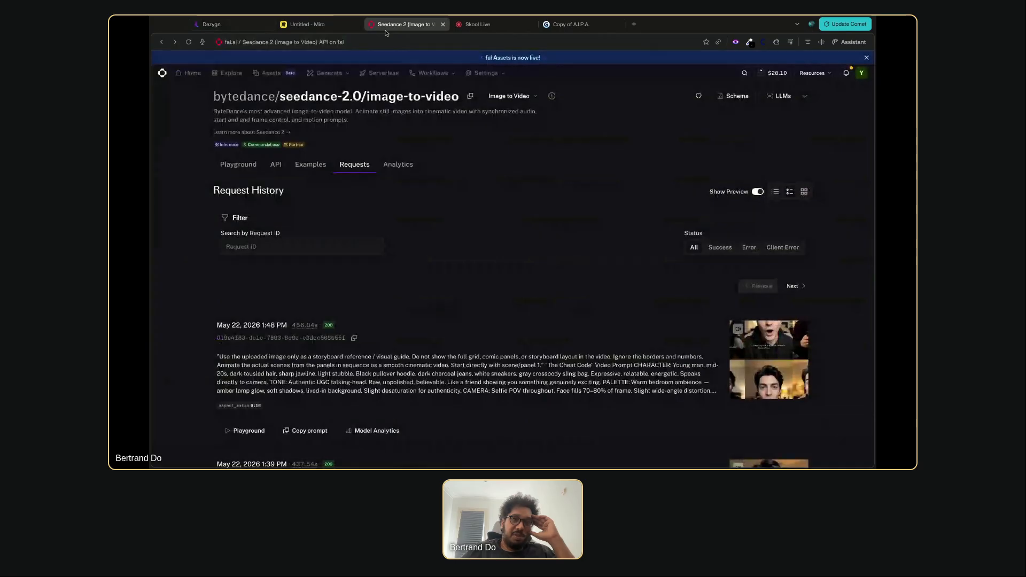
left_click(319, 25)
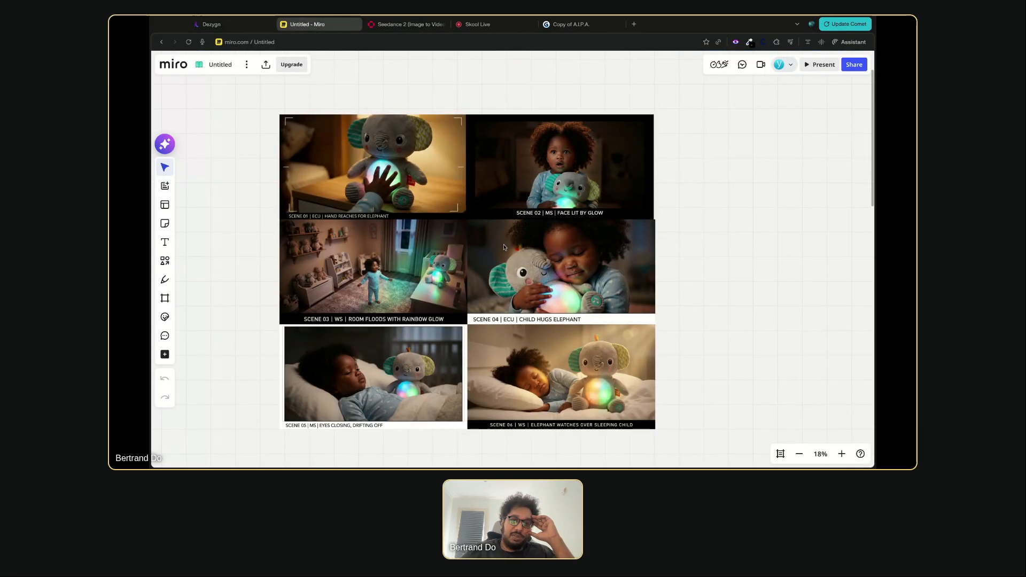
scroll(504, 247, "down", 3)
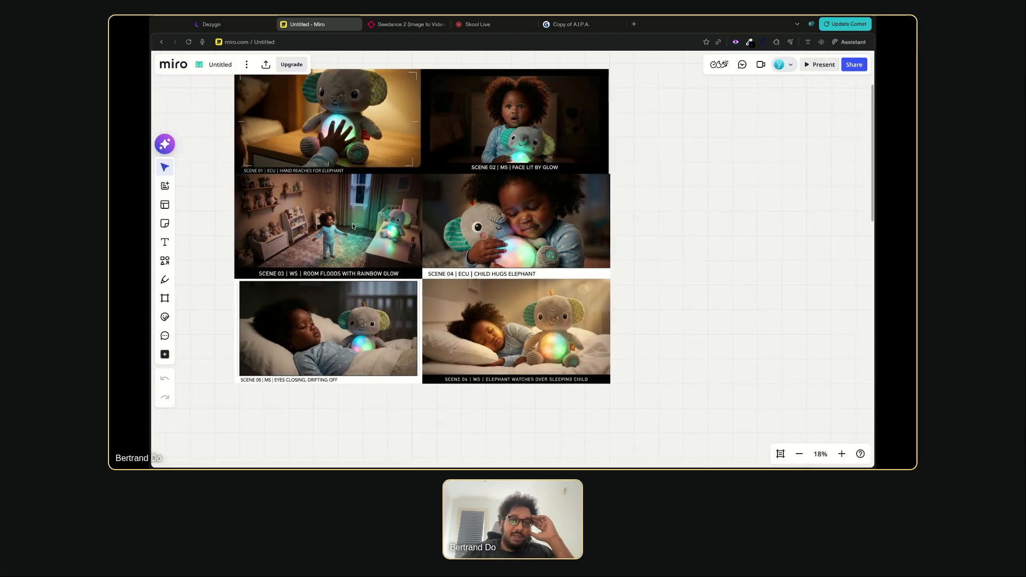
Switch to Dezygn and examine the generated scene panels one by one, ending on the Scene 02 frame
left_click(239, 25)
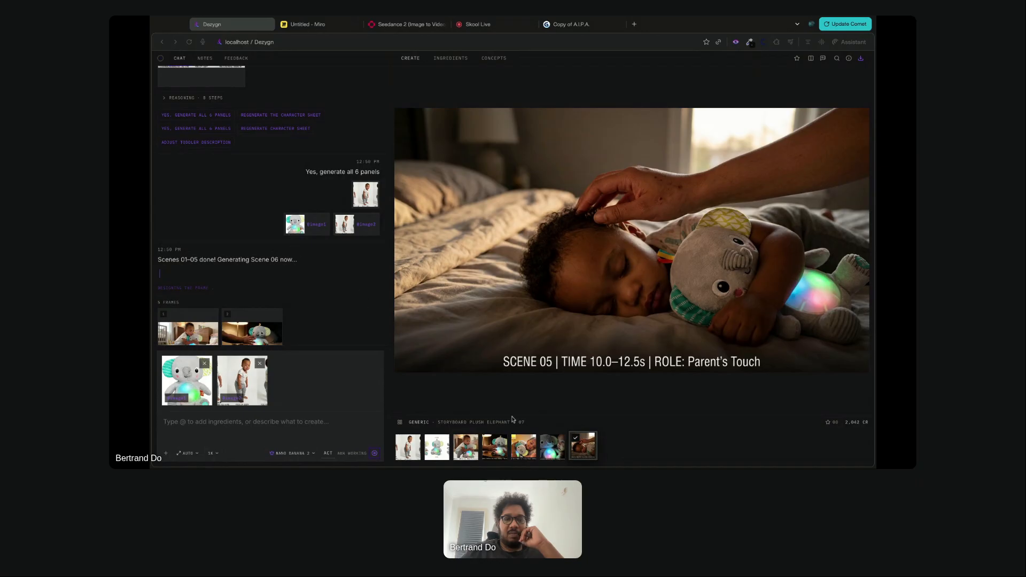
left_click(467, 449)
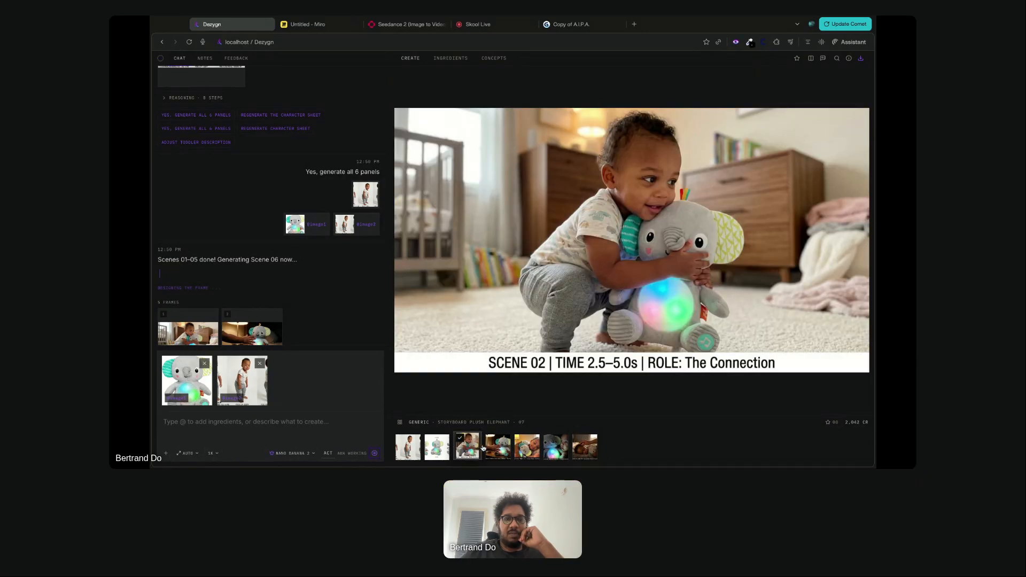
left_click(501, 449)
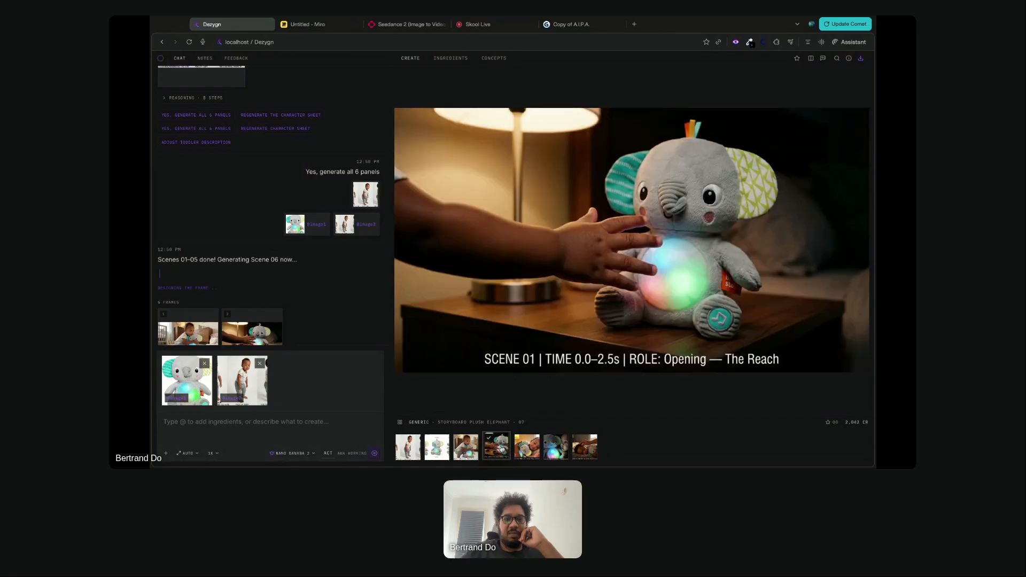
left_click(531, 447)
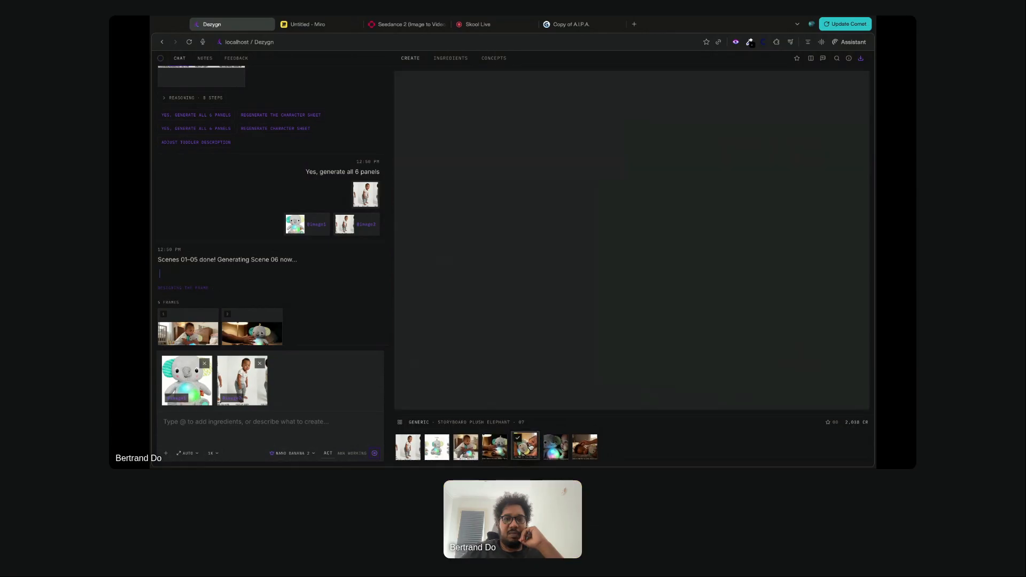
left_click(561, 452)
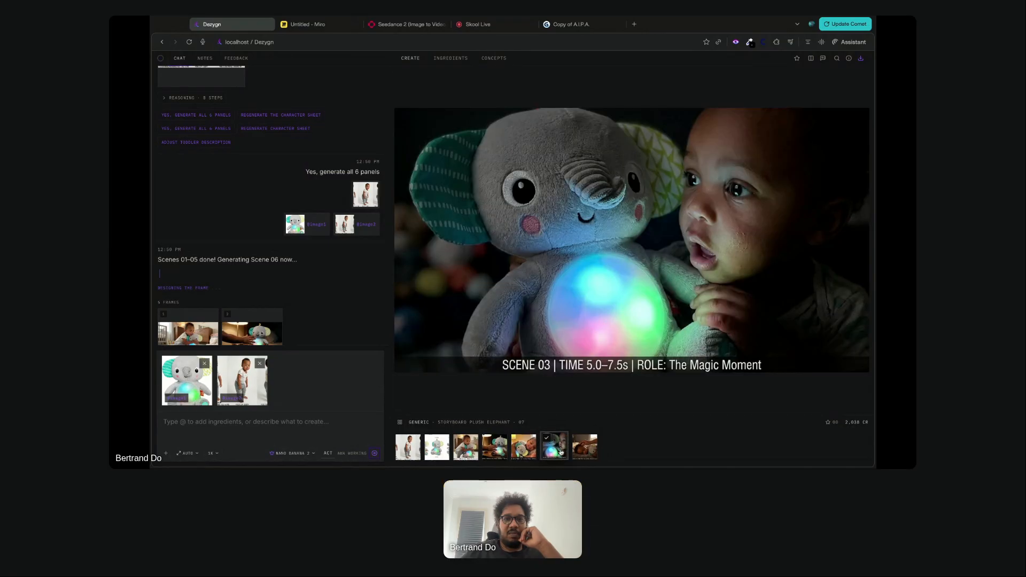
left_click(585, 450)
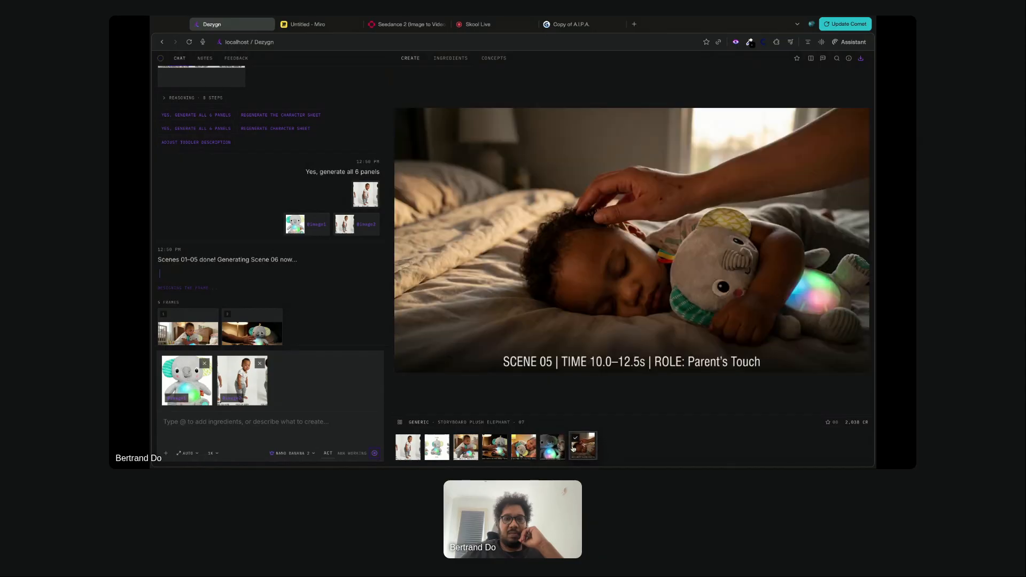
left_click(473, 455)
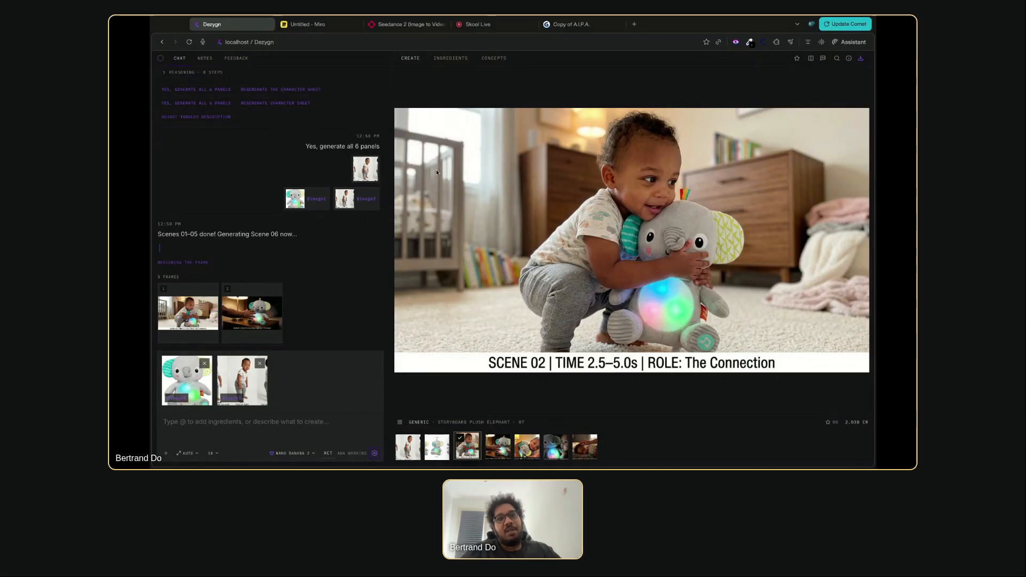
Switch to Miro and go through the six scene images of the example storyboard grid in order, from Scene 01 to Scene 06
left_click(318, 24)
scroll(416, 191, "up", 2)
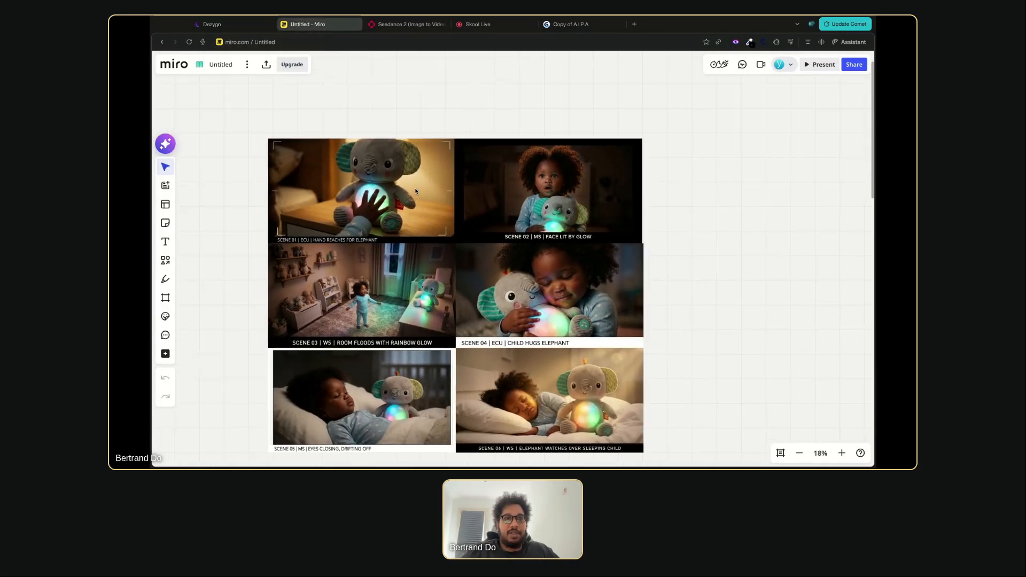
scroll(351, 204, "down", 1)
scroll(351, 205, "up", 1)
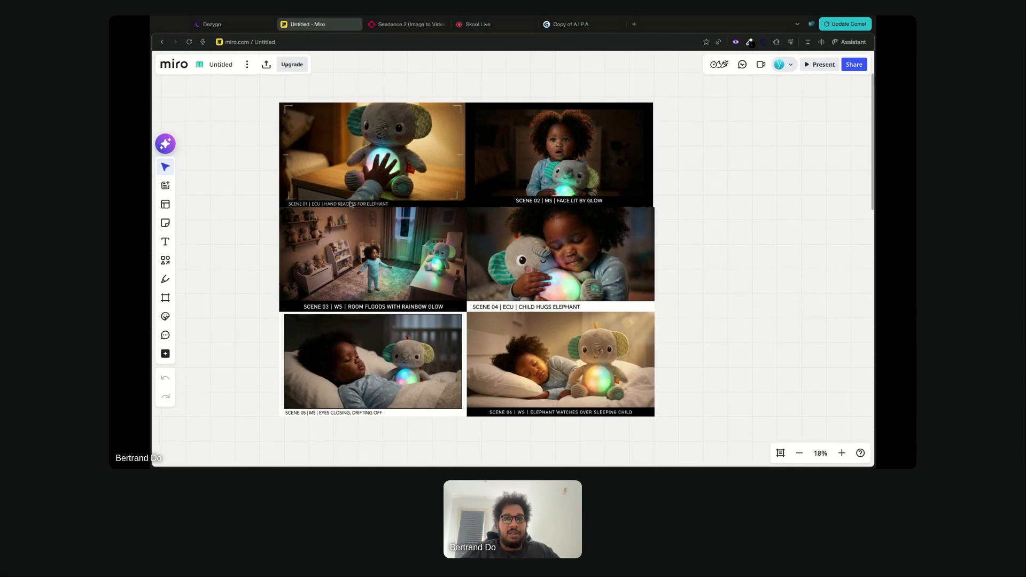
left_click(383, 188)
left_click(514, 180)
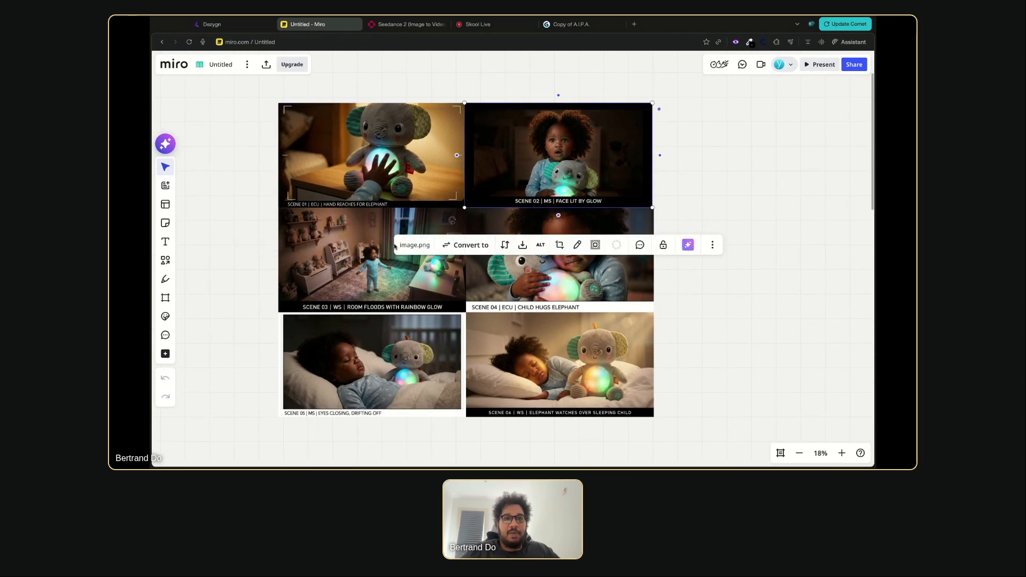
left_click(376, 250)
left_click(477, 248)
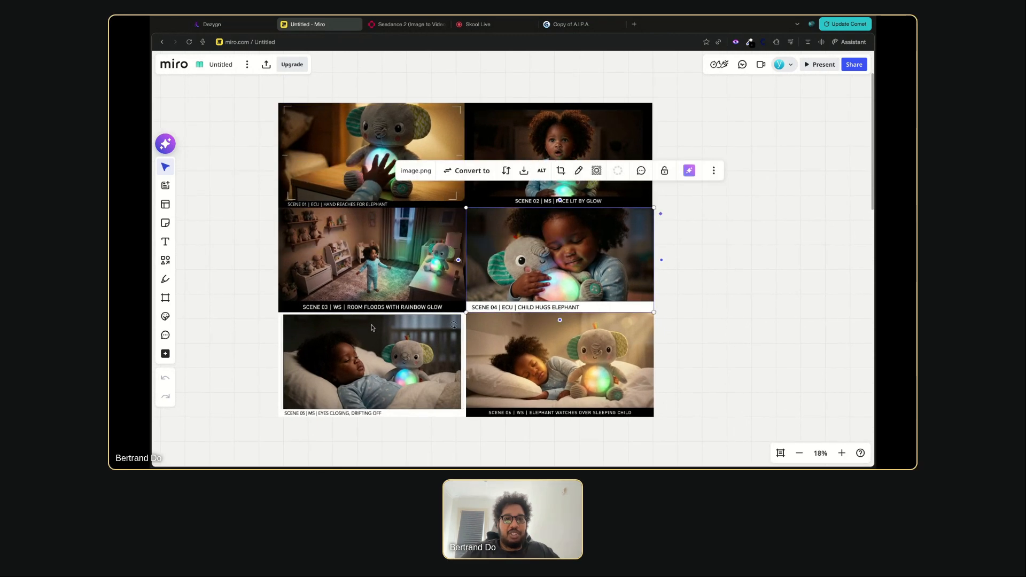
left_click(461, 342)
left_click(509, 327)
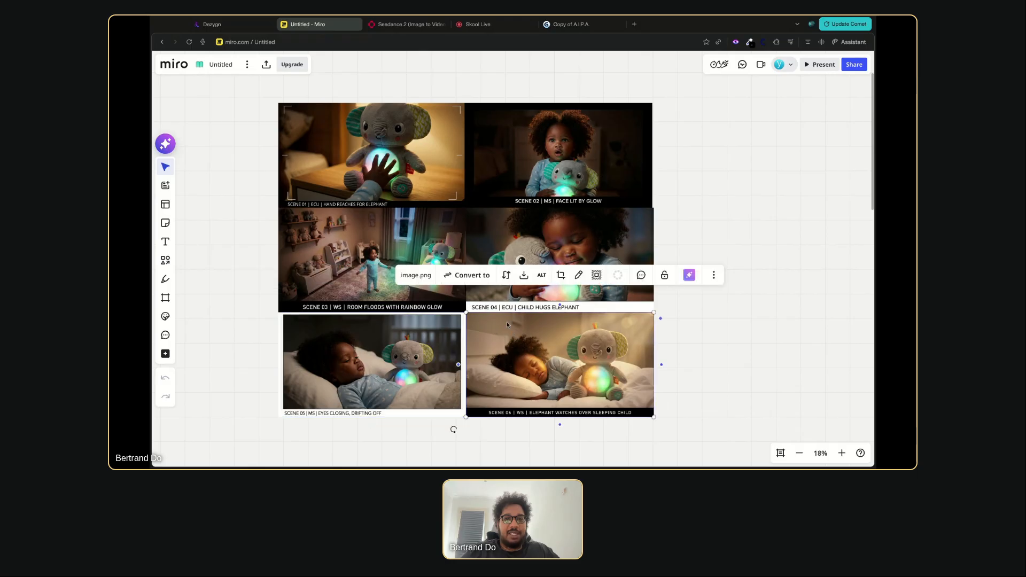
left_click(282, 99)
left_click_drag(269, 95, 659, 426)
left_click(672, 416)
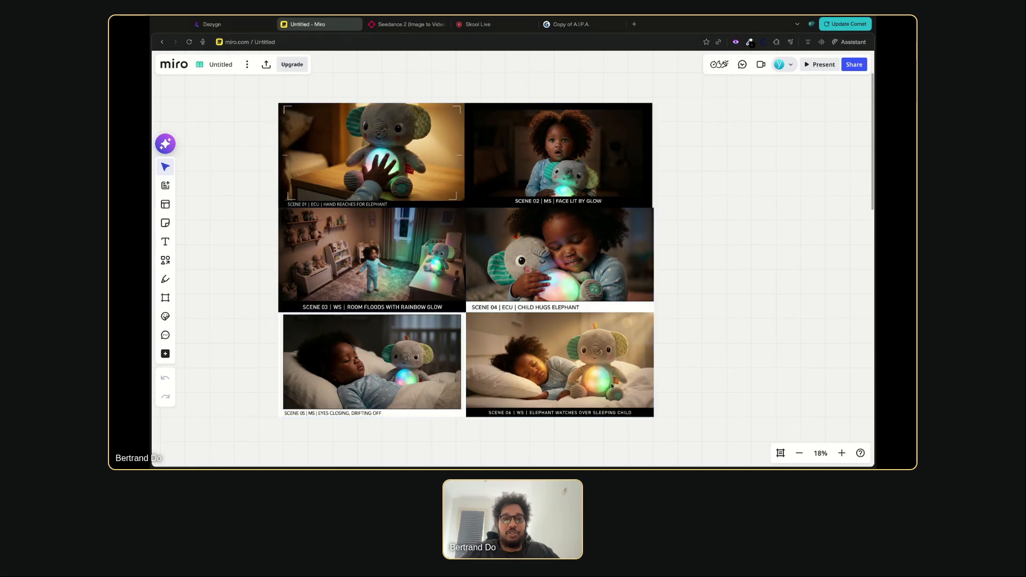
Delete the small rounded shape above the storyboard grid on the Miro board
scroll(529, 338, "up", 5)
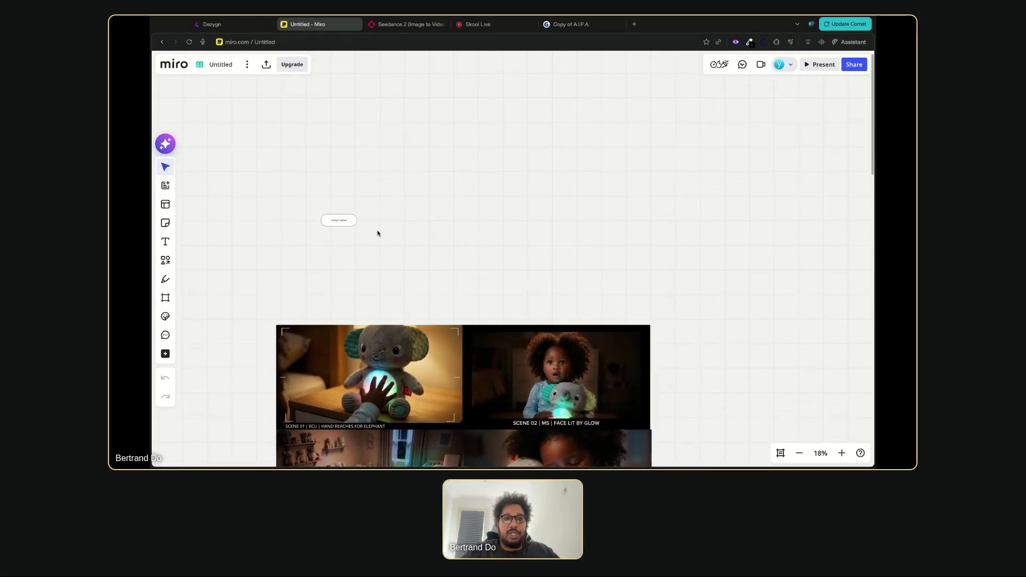
left_click(350, 223)
key("Delete")
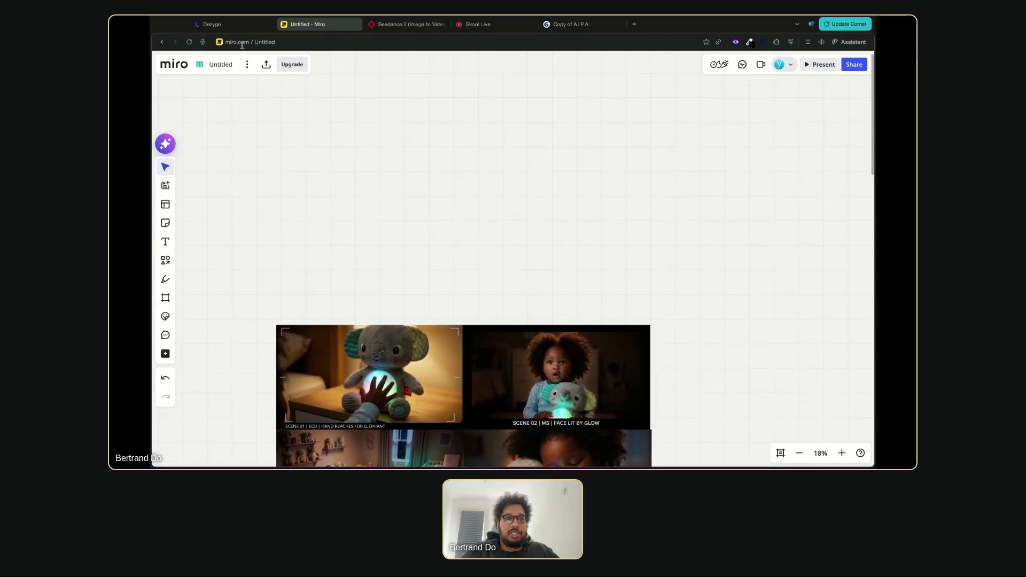
scroll(360, 188, "up", 1)
scroll(360, 188, "up", 2)
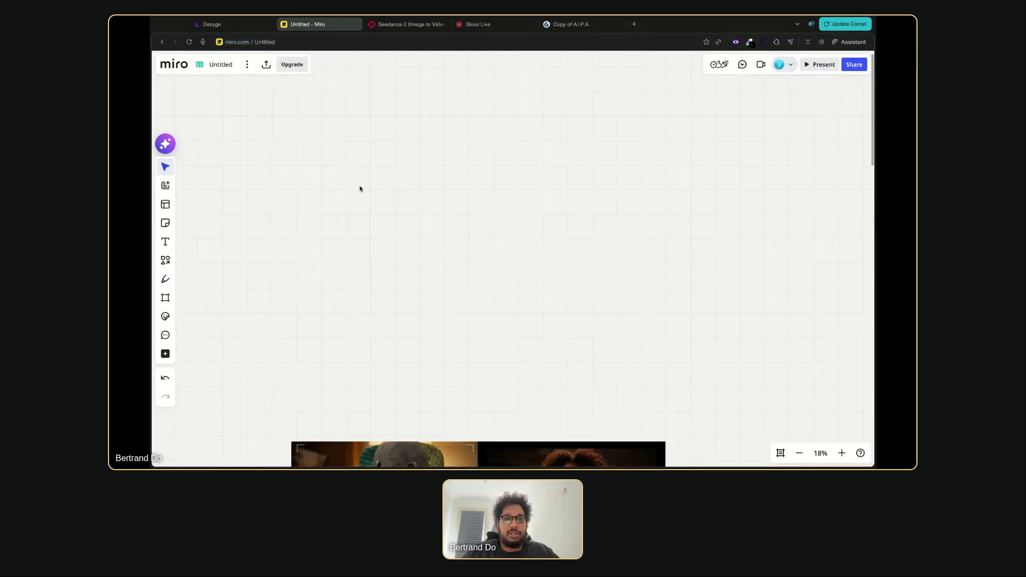
Switch to Dezygn and send the assistant "for scene 6 u got teh character wrong u didnt use the character attached"
left_click(245, 26)
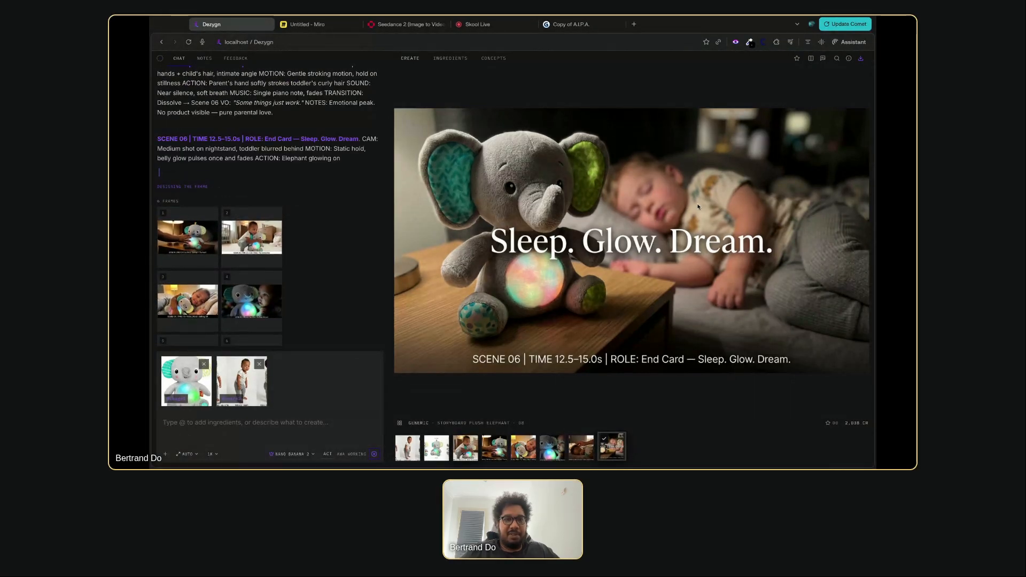
left_click(222, 421)
type("for")
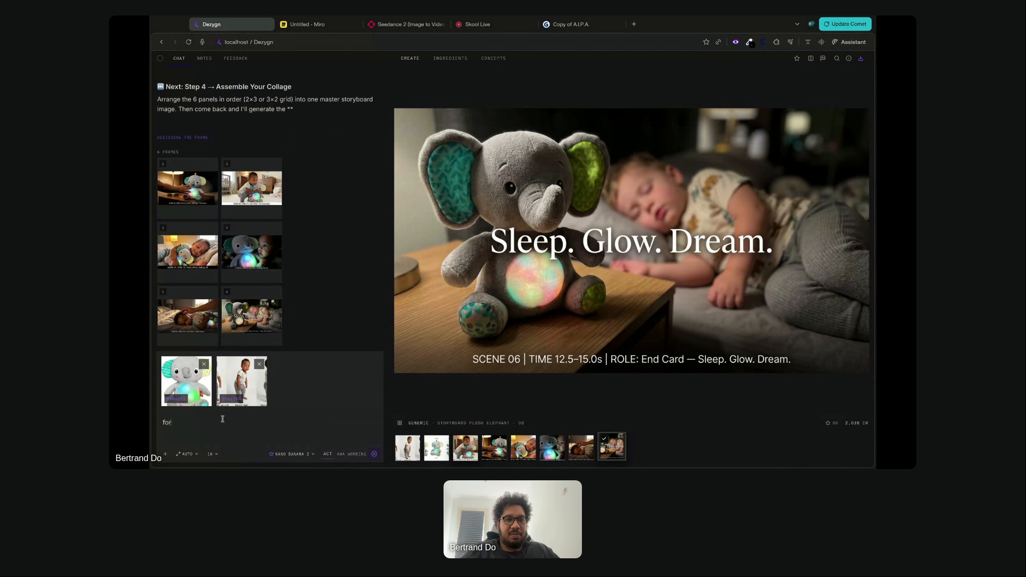
type(" scene 6 ")
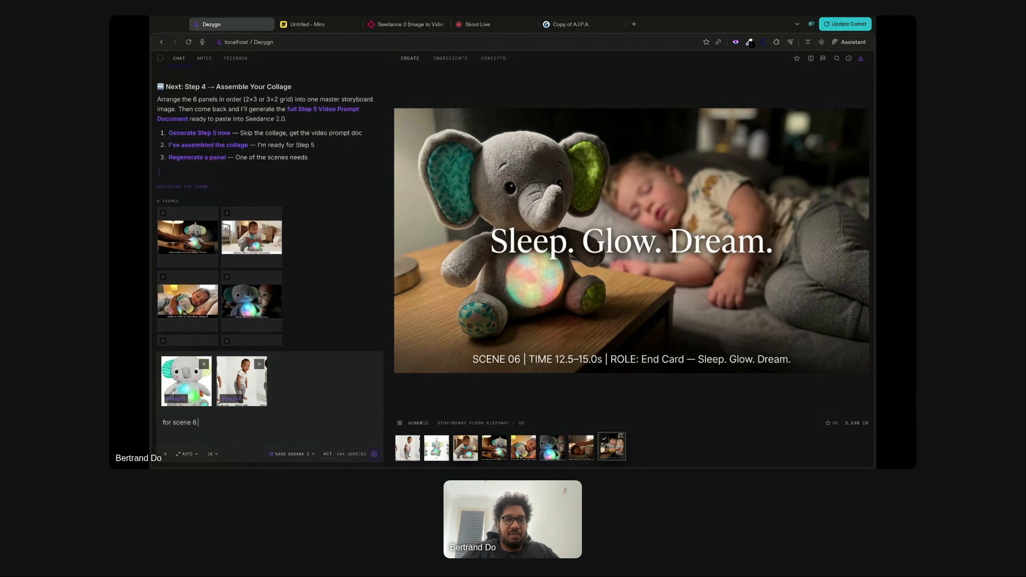
type("u got teh cha")
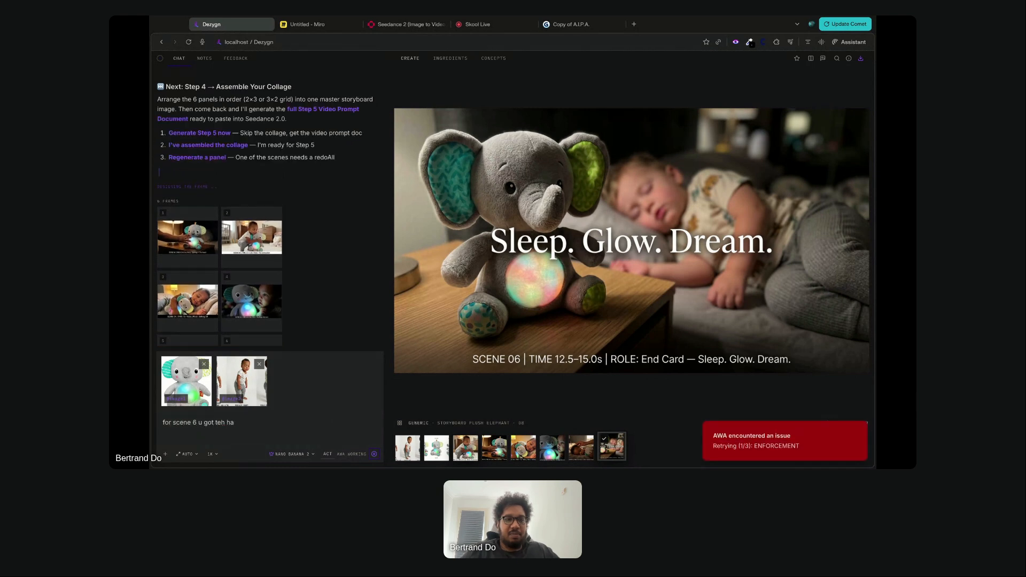
key("BackSpace")
key("BackSpace")
type("charac")
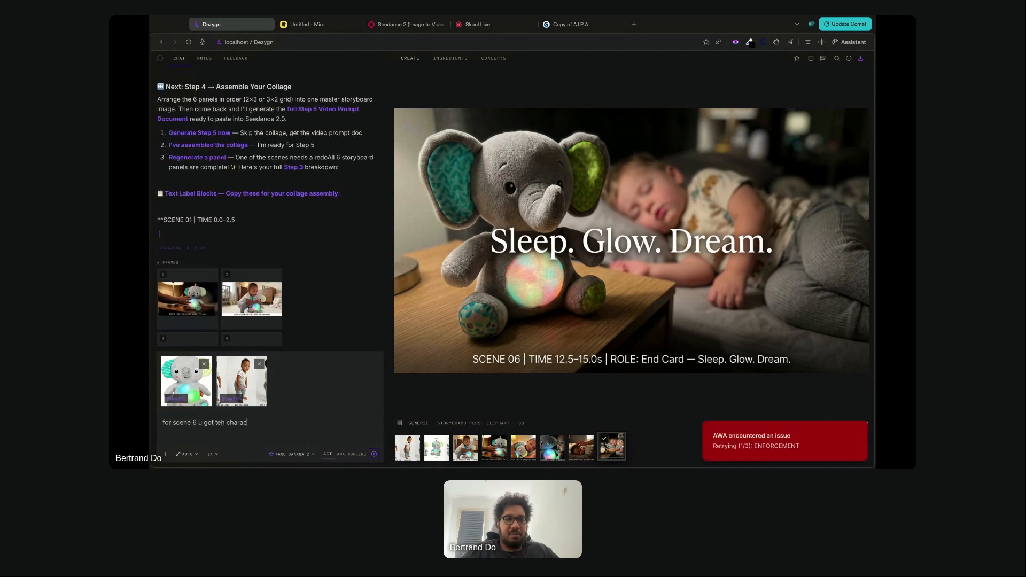
type("ter wrong u didnt use the")
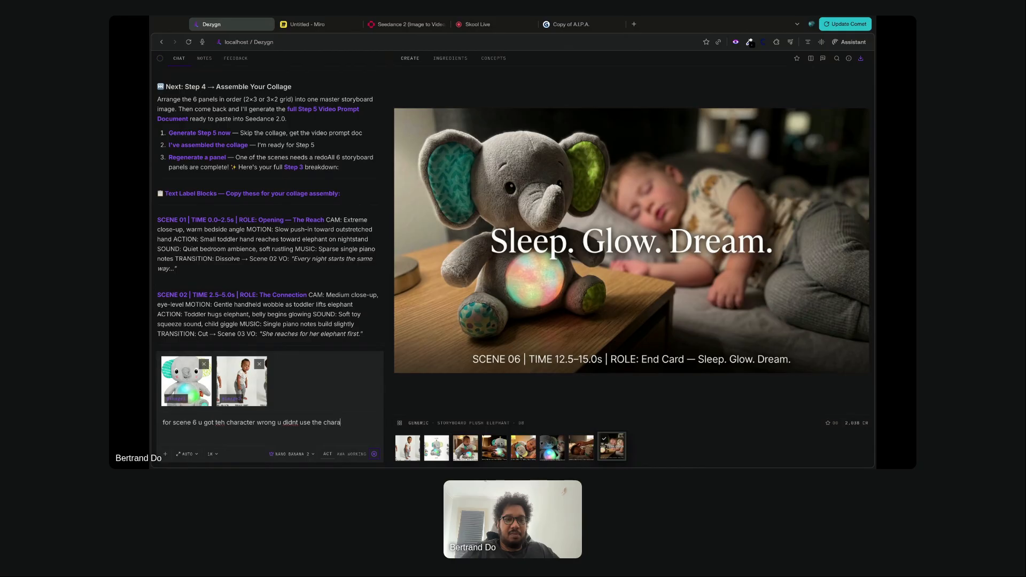
type(" character attached")
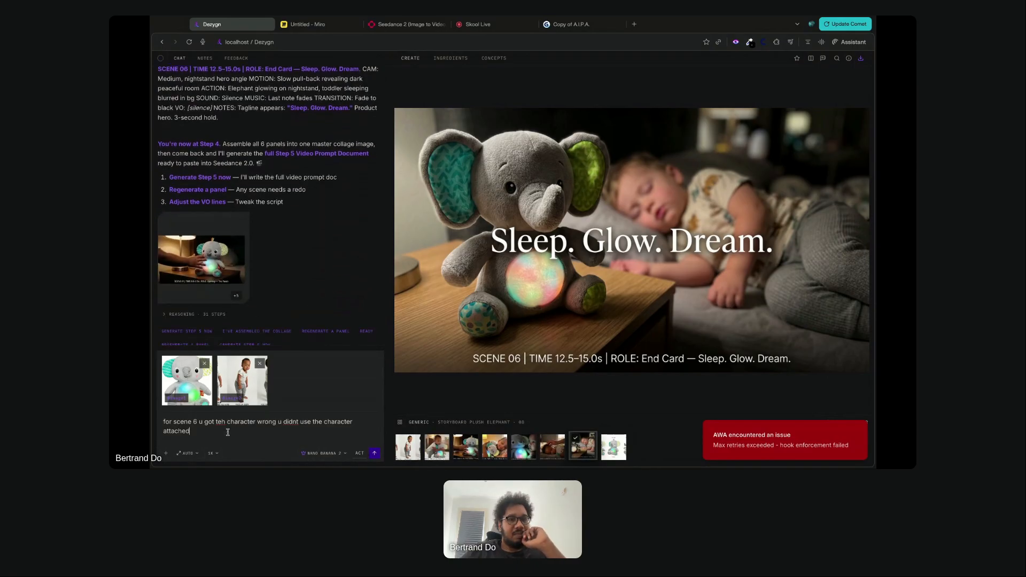
key("Return")
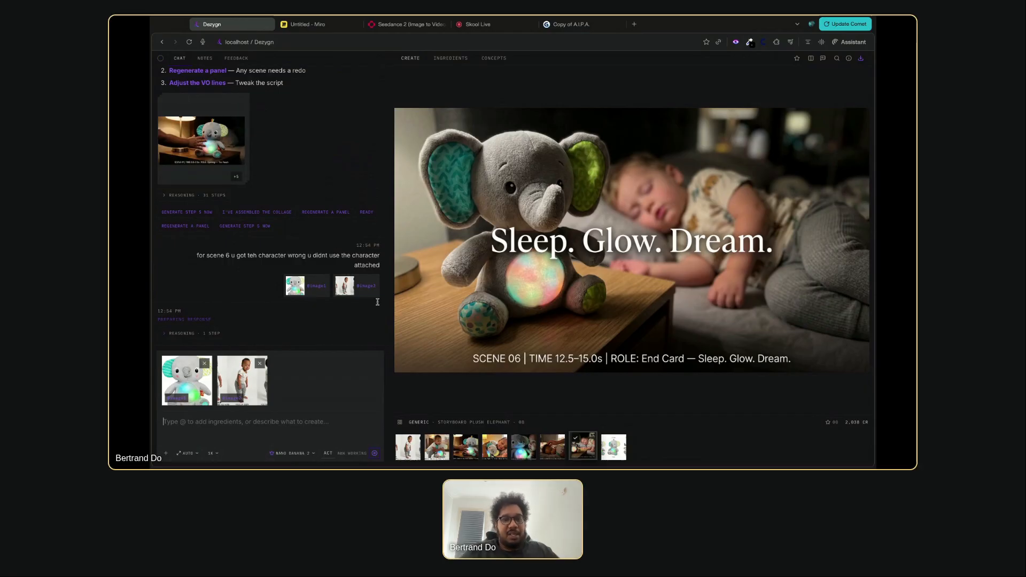
Stop the running response and write "and also the ligthing is not consistent across all scenes. some scenes are" in the assistant chat
left_click(447, 453)
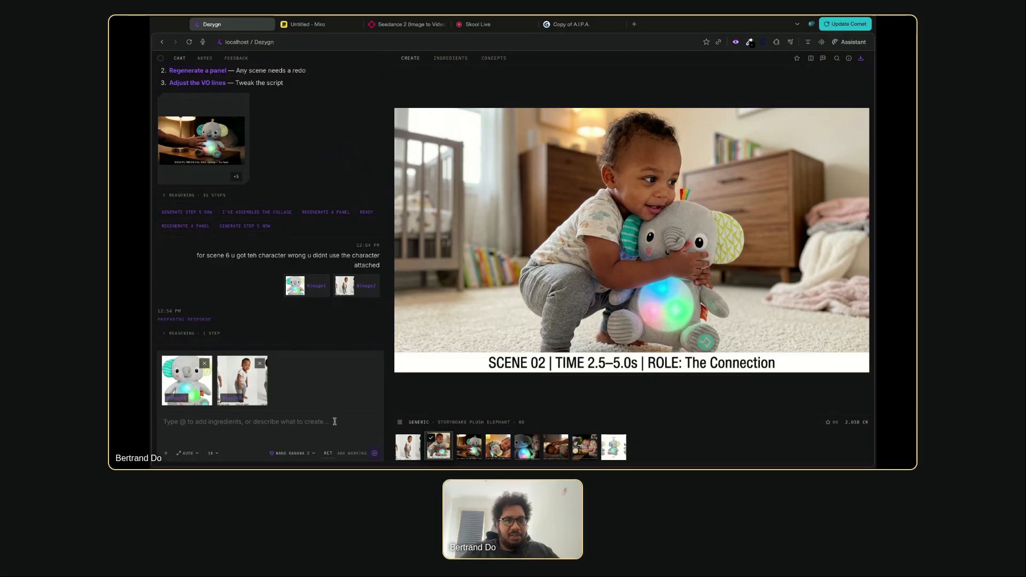
left_click(375, 453)
type("and a")
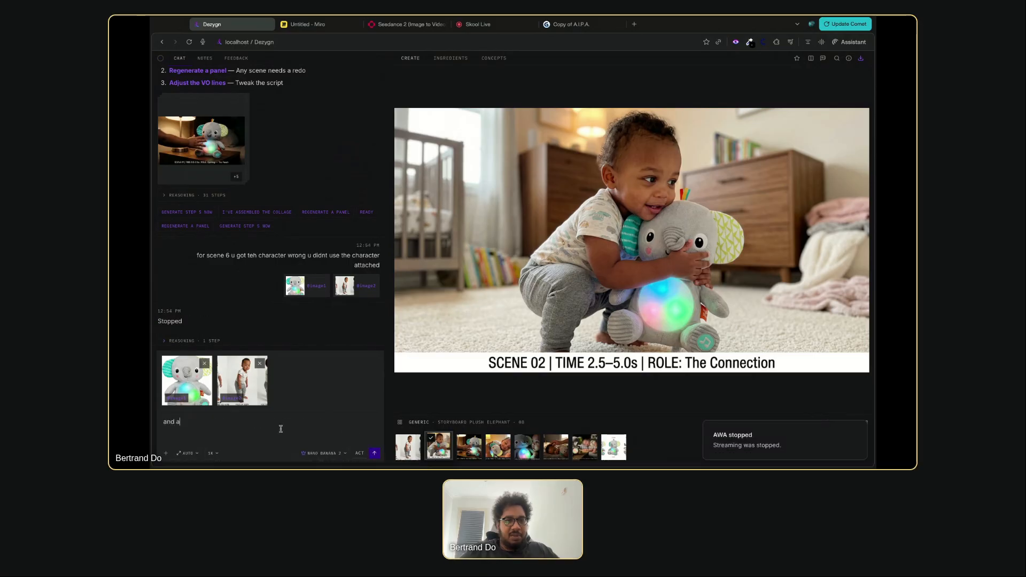
type("lso the")
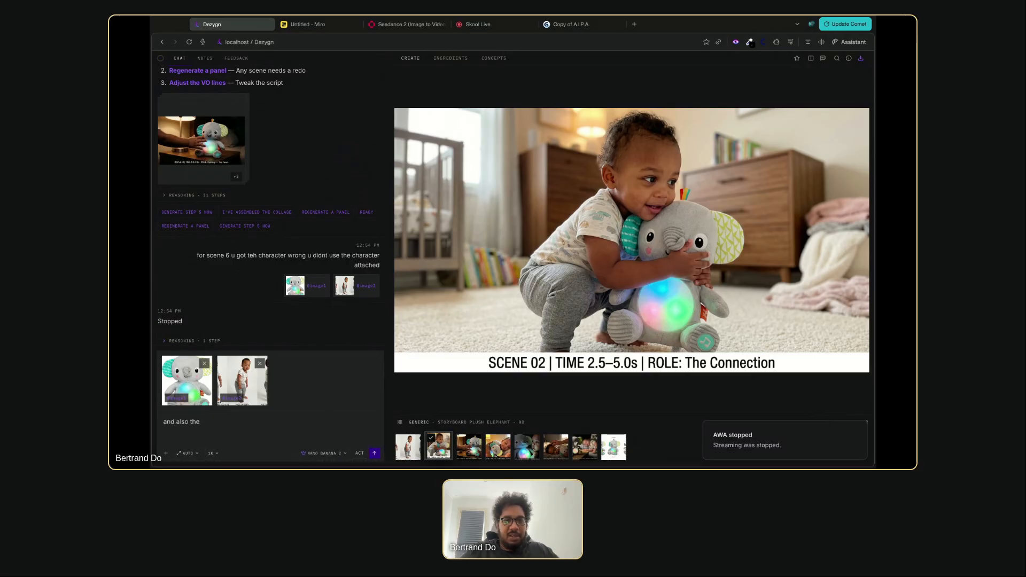
type(" ligthing is not consistn")
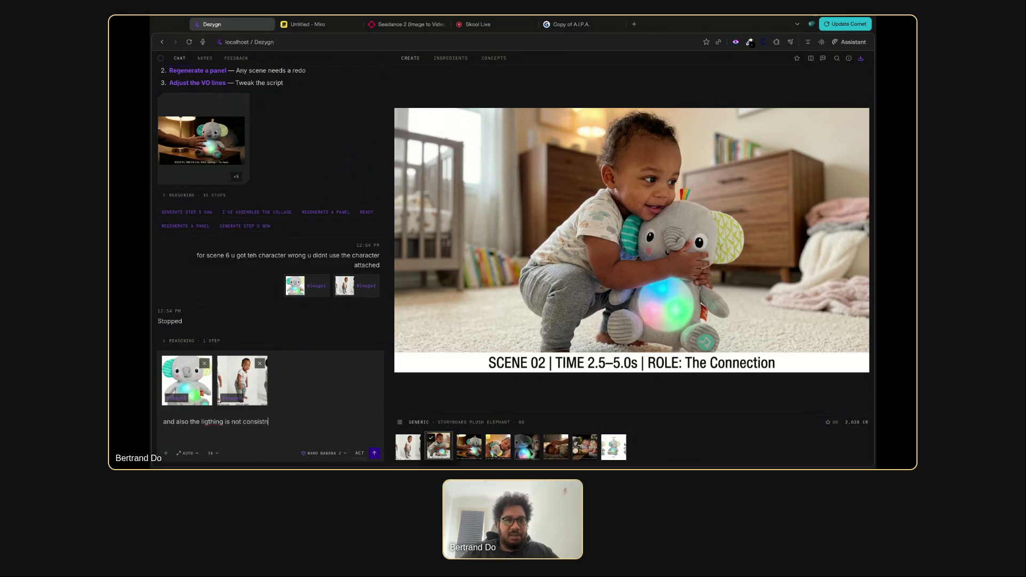
key("BackSpace")
type("ent across al")
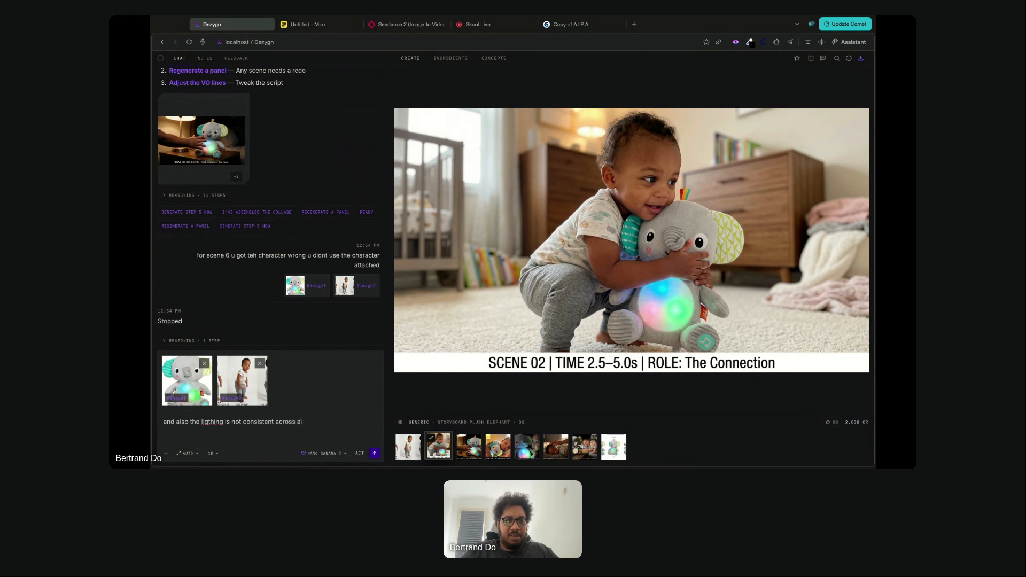
type("l sc")
key("BackSpace")
key("BackSpace")
key("BackSpace")
key("BackSpace")
type("enes. some scenes are ")
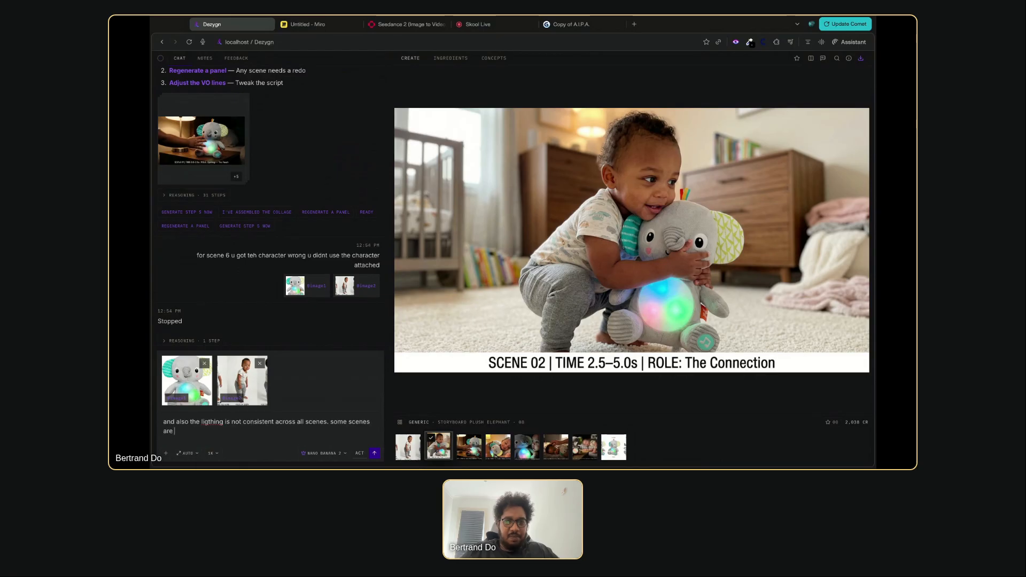
Add "in the dark others are in day time im not sure if thats on purpose or if we need to redo them" and send the message
type("in the dark ")
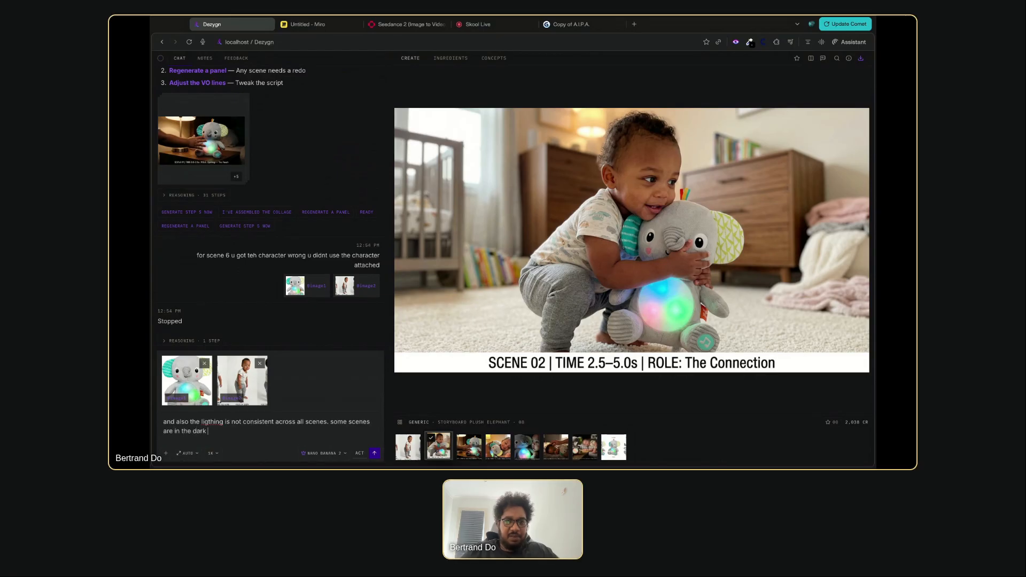
type("others are in day ti")
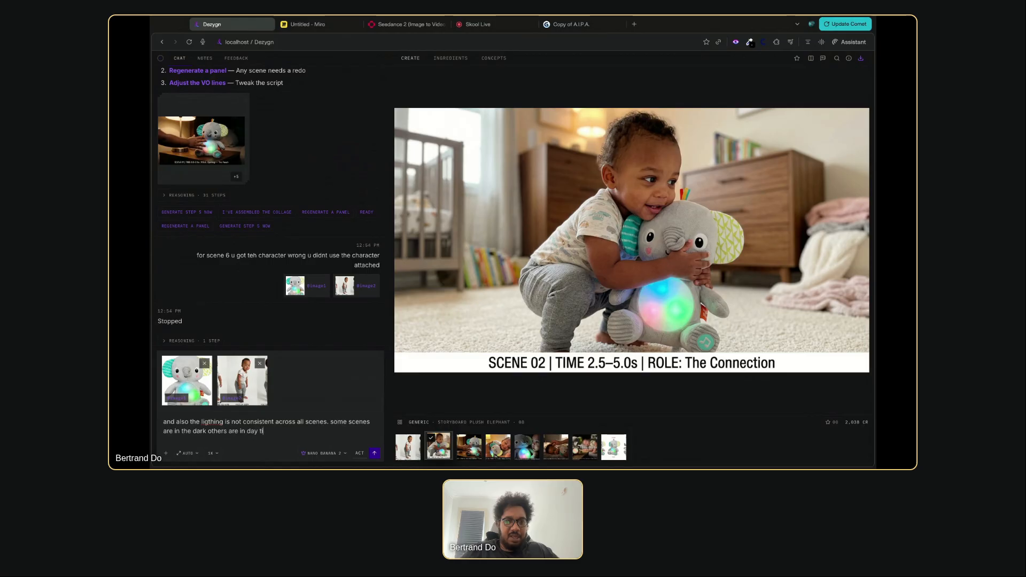
type("me im not sure if that")
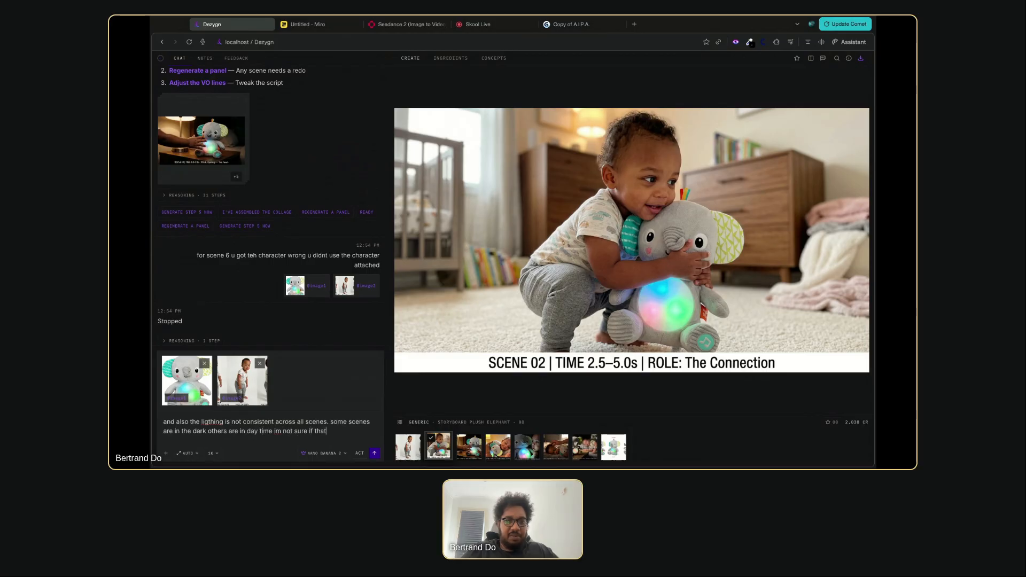
type("s on purpose or if we need to redo them")
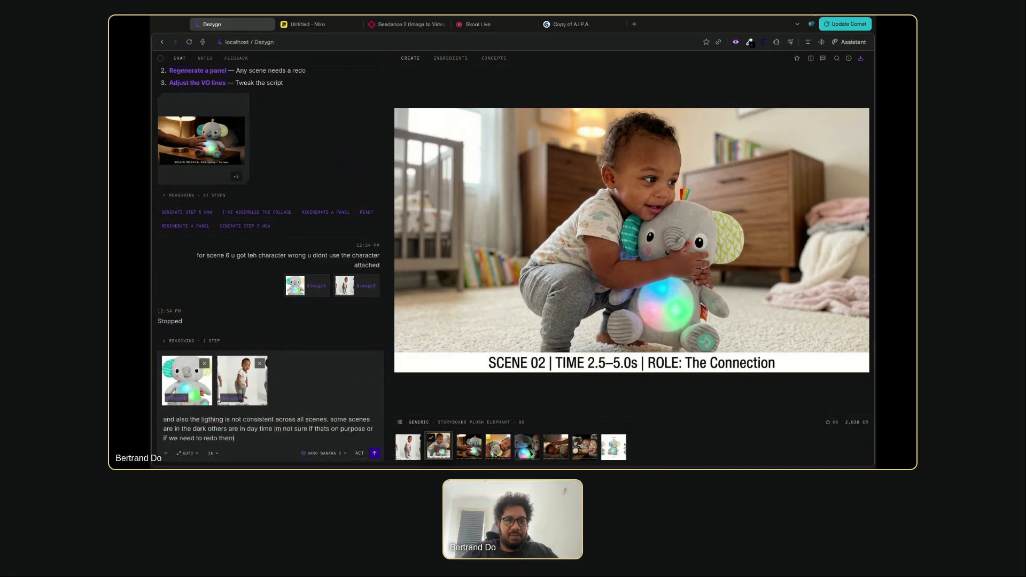
key("Return")
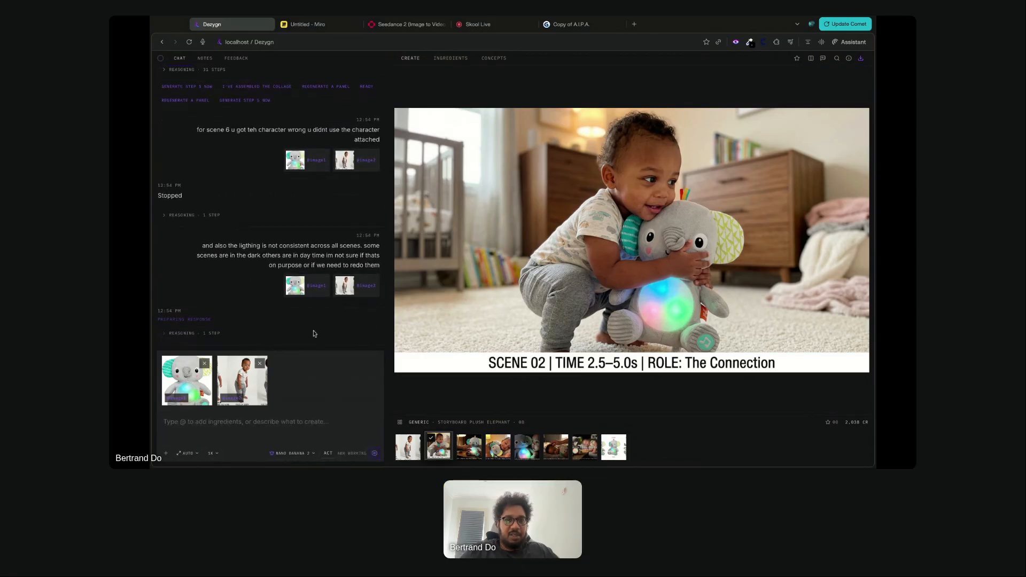
Examine the generated scene panels one after another to compare their lighting, ending on the Scene 06 end card
left_click(503, 452)
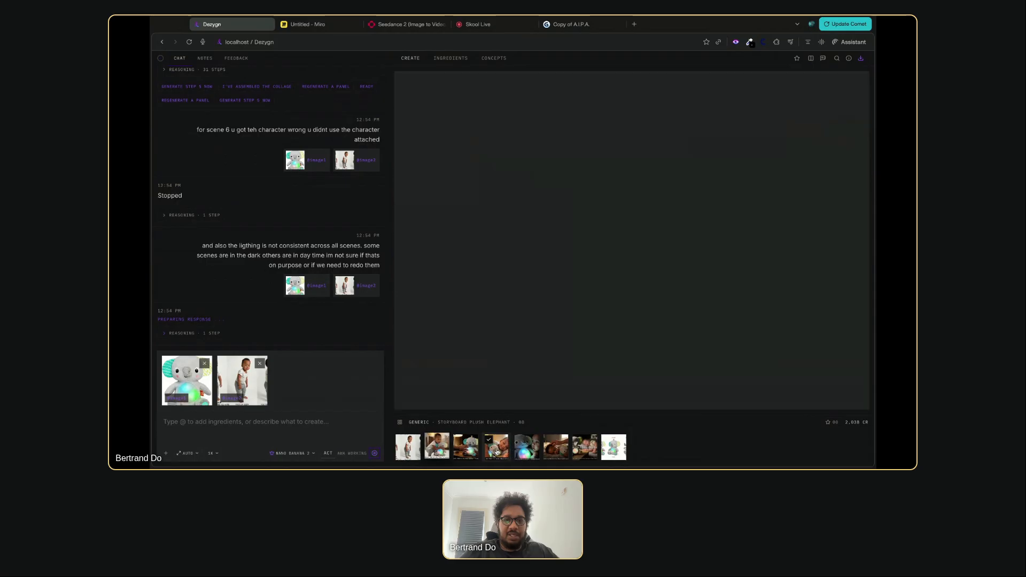
left_click(471, 449)
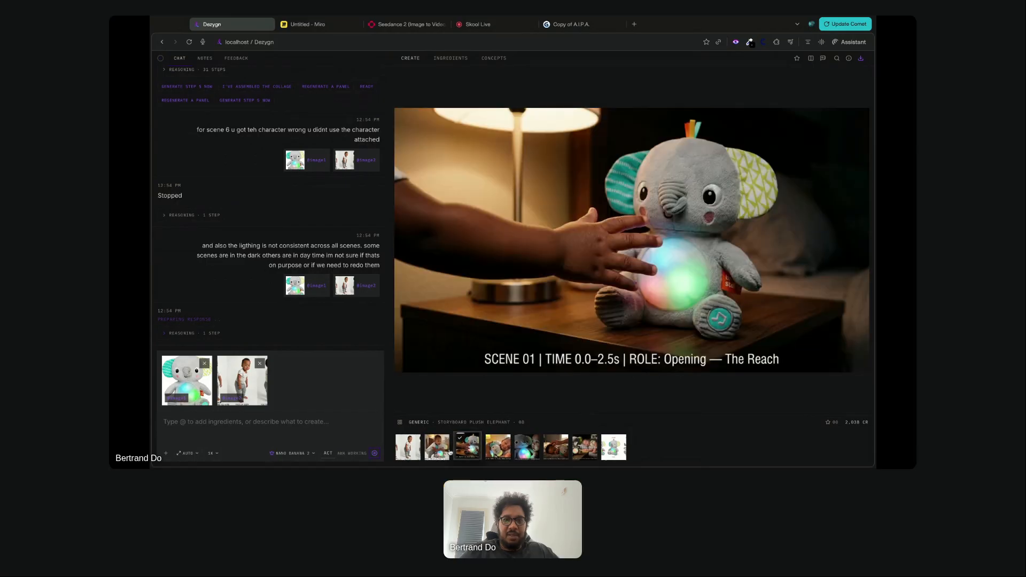
left_click(439, 451)
left_click(467, 452)
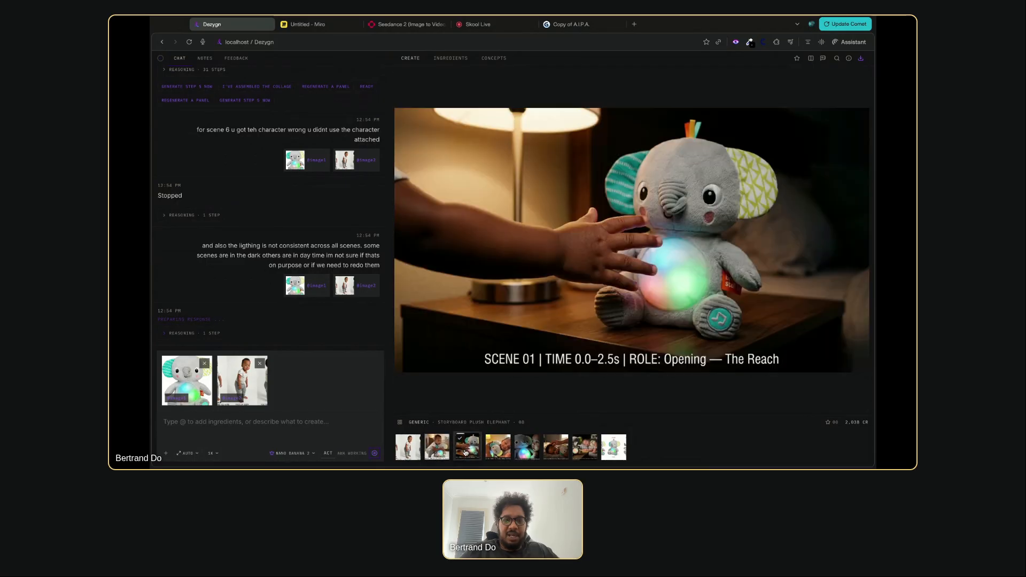
left_click(501, 451)
left_click(530, 451)
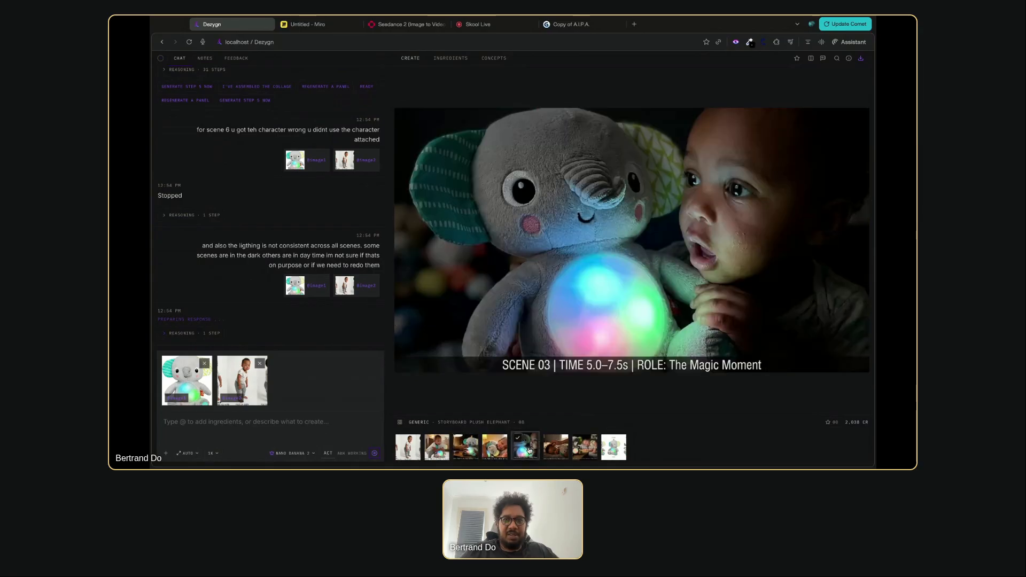
left_click(570, 444)
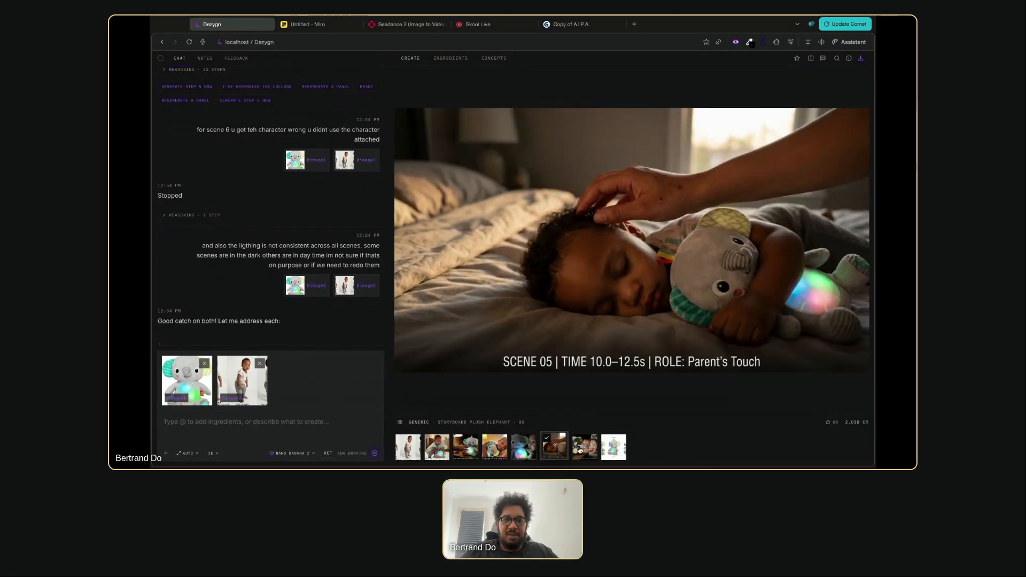
left_click(581, 447)
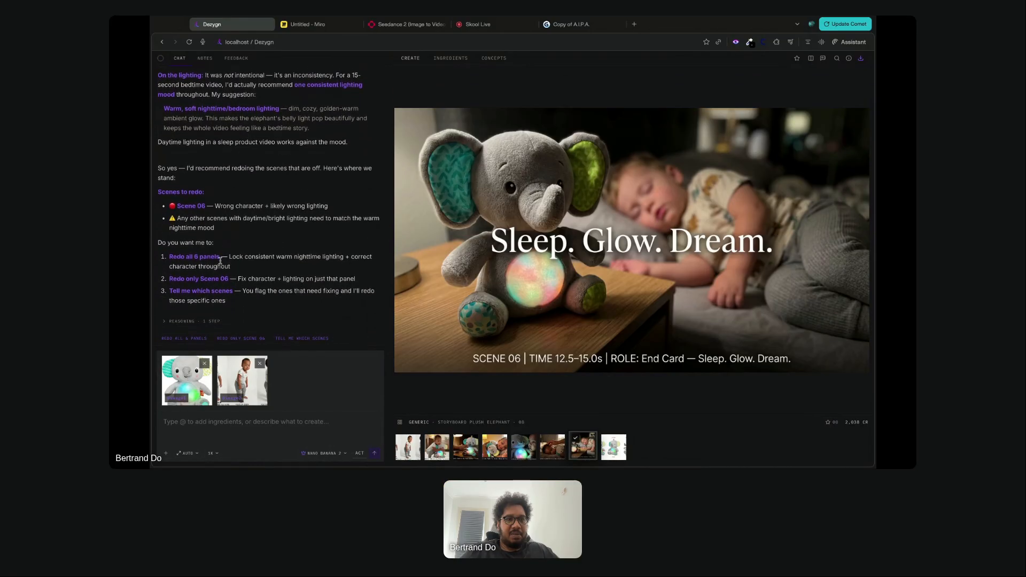
Send the assistant the suggested reply "Redo all 6 panels"
left_click(190, 335)
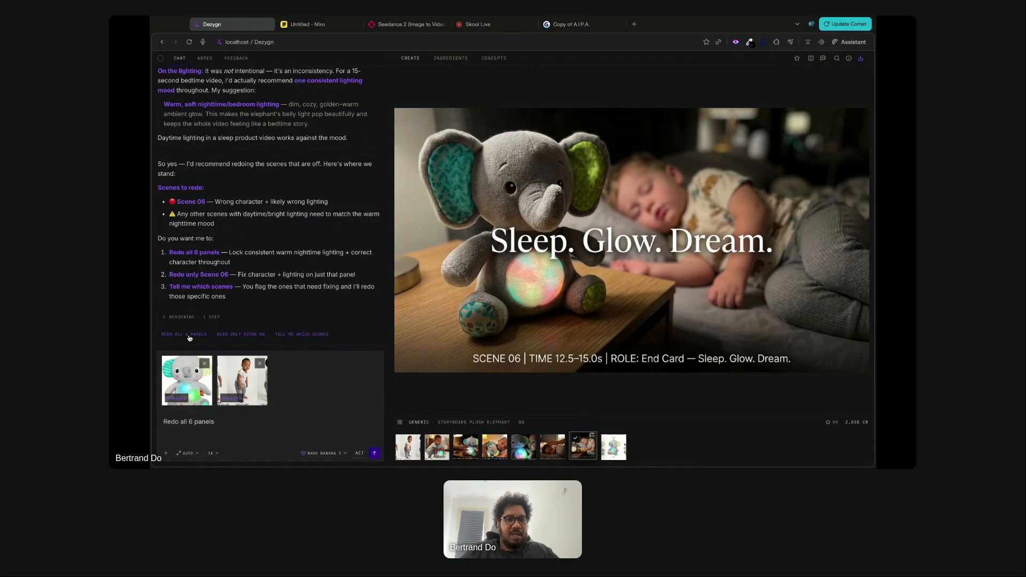
left_click(374, 455)
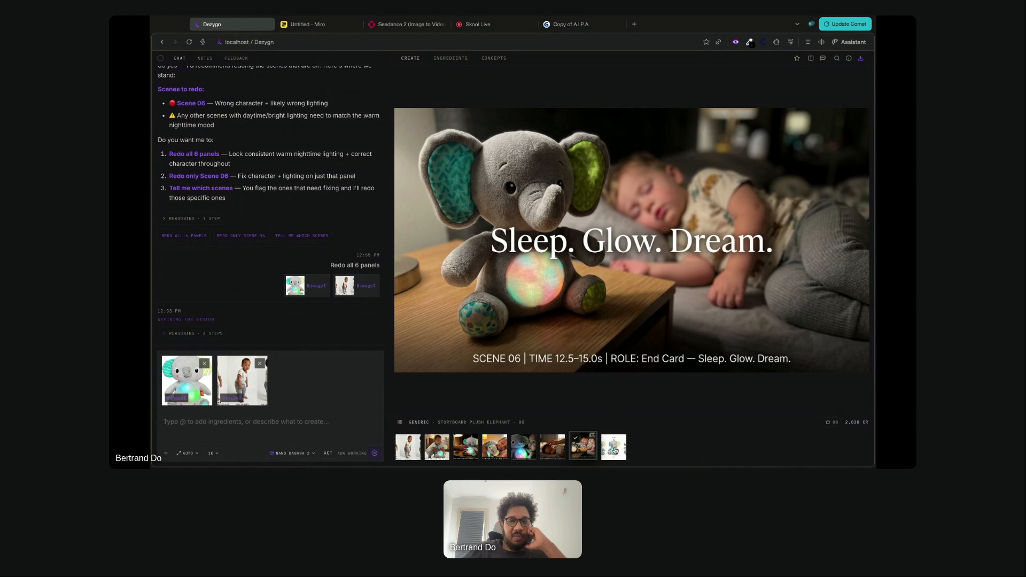
Copy the Scene 01 panel from Dezygn, paste it above the example storyboard grid on the Miro board, and enlarge it
left_click(547, 453)
left_click(526, 452)
left_click(497, 451)
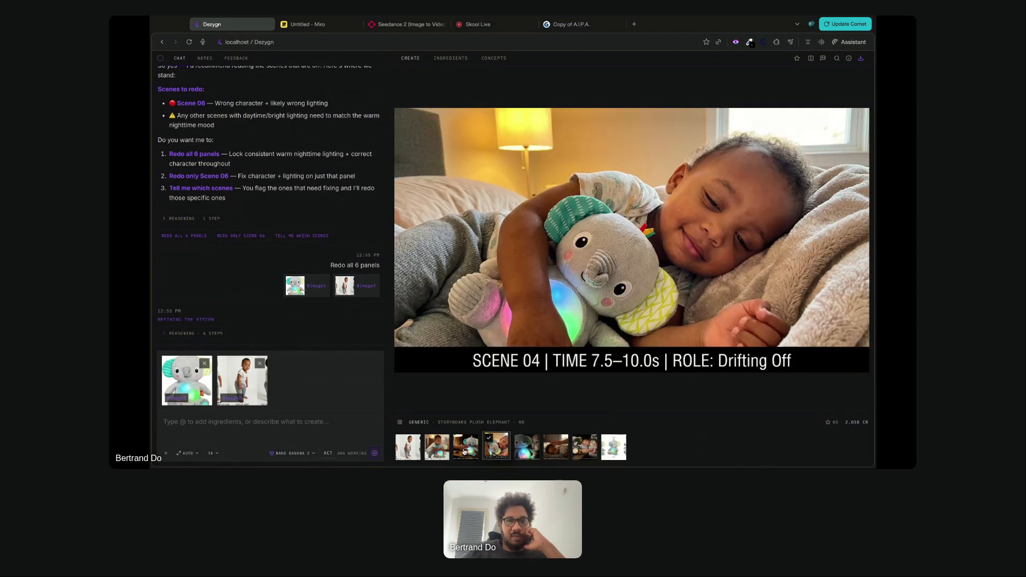
left_click(467, 448)
double_click(485, 340)
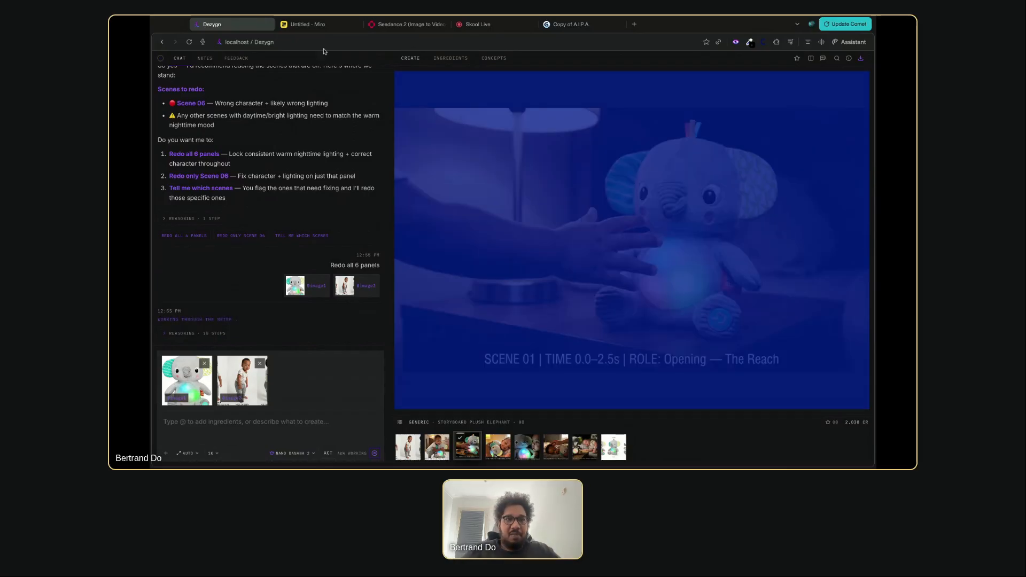
left_click(320, 24)
key("ctrl+v")
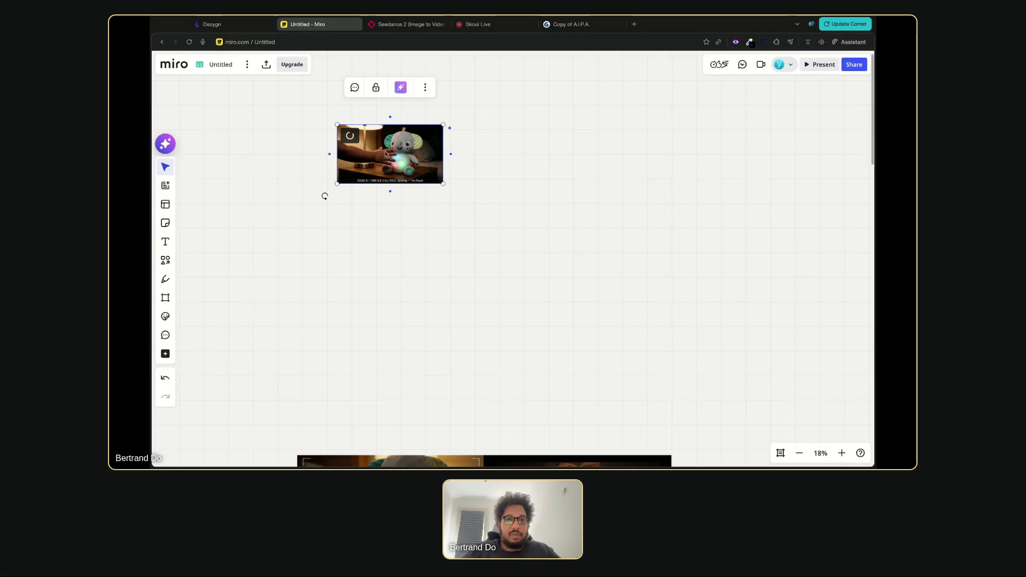
mouse_move(436, 187)
left_mouse_down()
mouse_move(499, 221)
mouse_move(447, 192)
left_mouse_up()
scroll(472, 204, "right", 1)
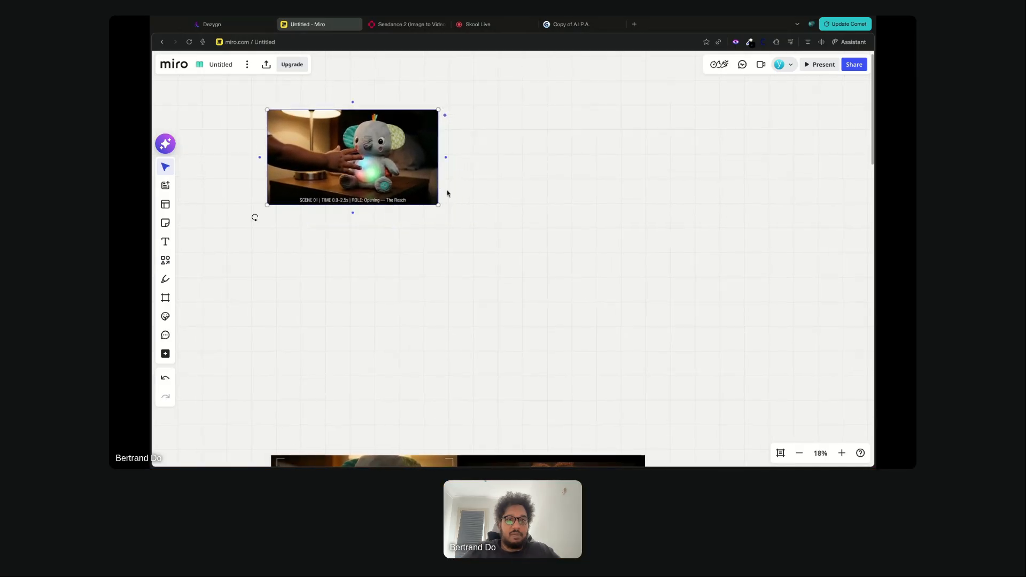
Switch to Dezygn, find and copy the Scene 02 panel among the generated images, and return to the Miro board
left_click(231, 24)
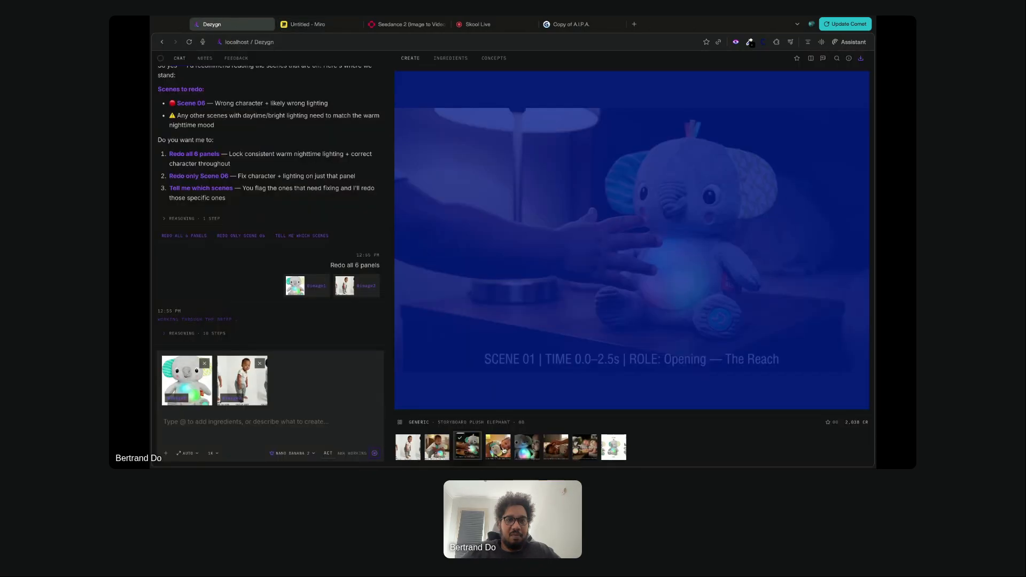
left_click(504, 451)
left_click(527, 452)
left_click(556, 453)
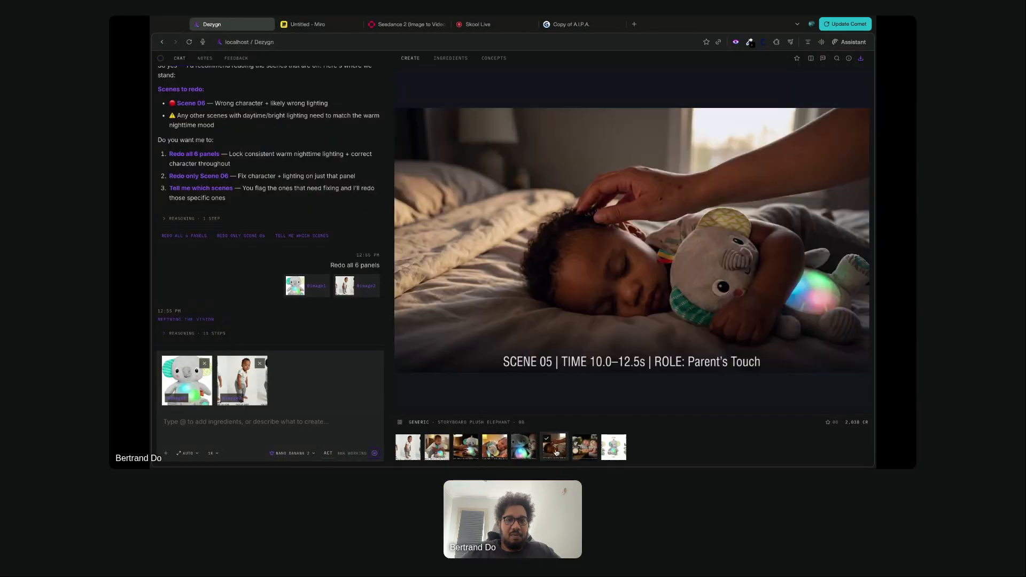
left_click(556, 453)
left_click(581, 452)
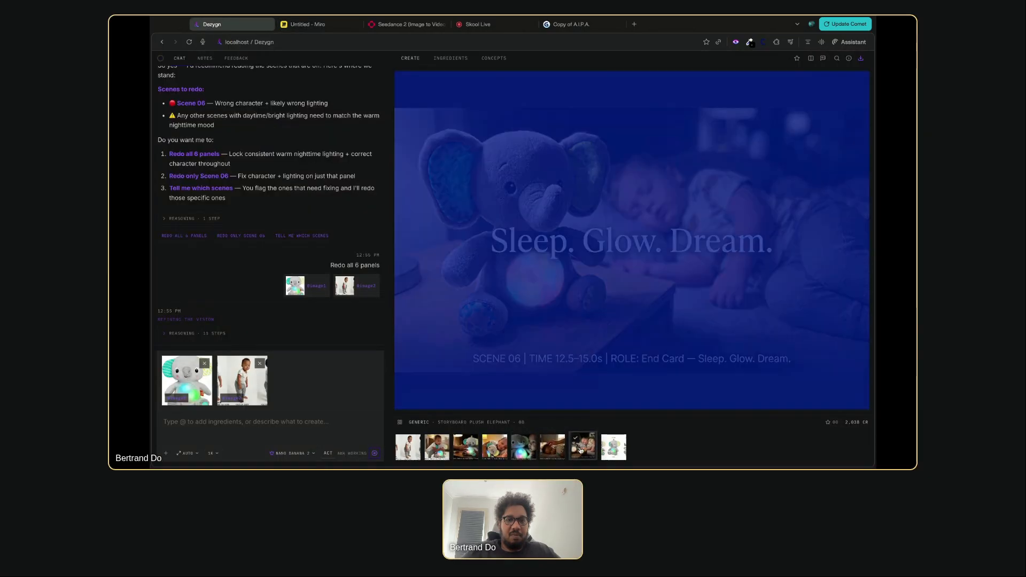
left_click(440, 451)
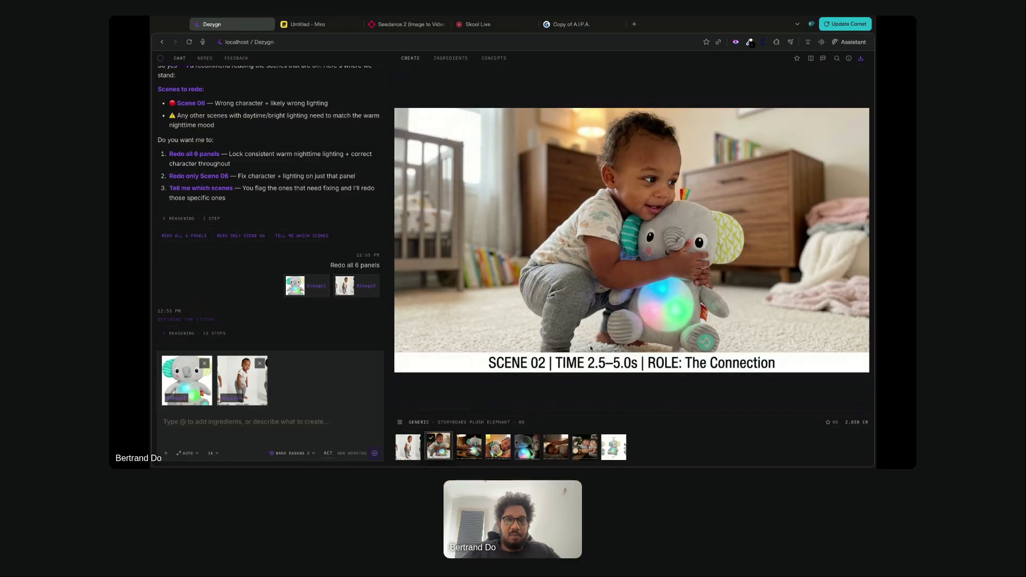
left_click(307, 25)
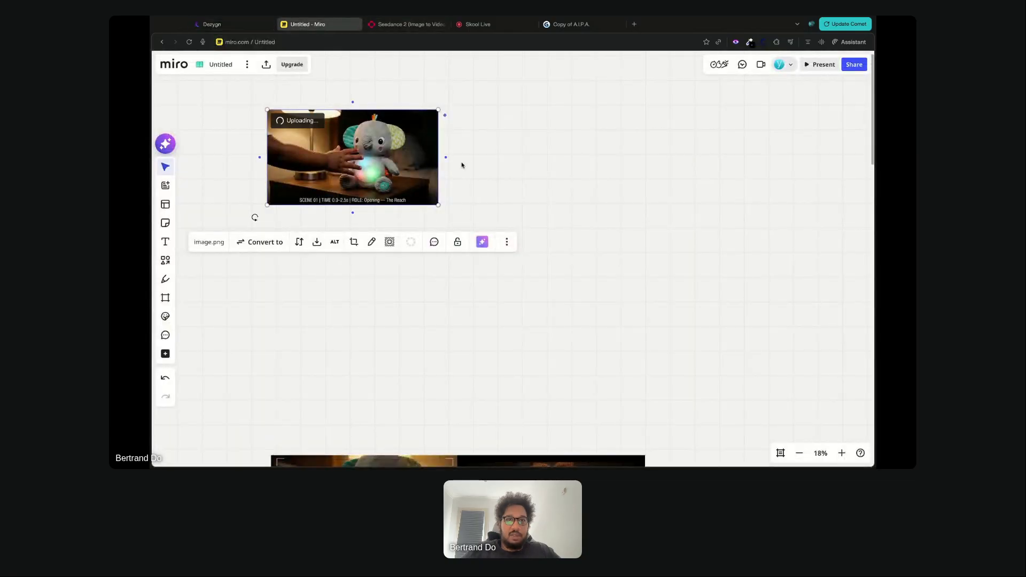
left_click(331, 151)
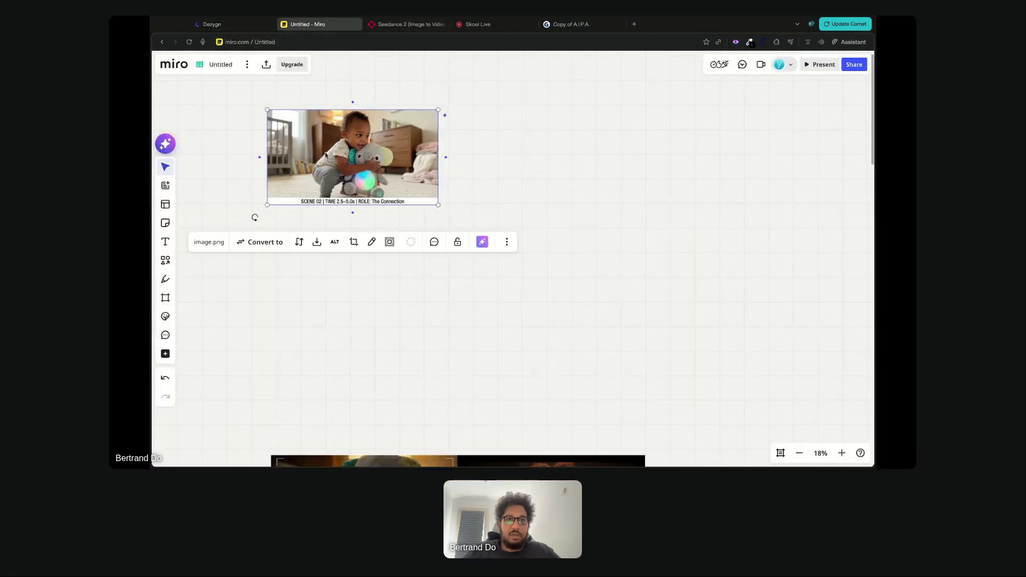
left_click_drag(326, 155, 413, 152)
key("super+z")
key("super+z")
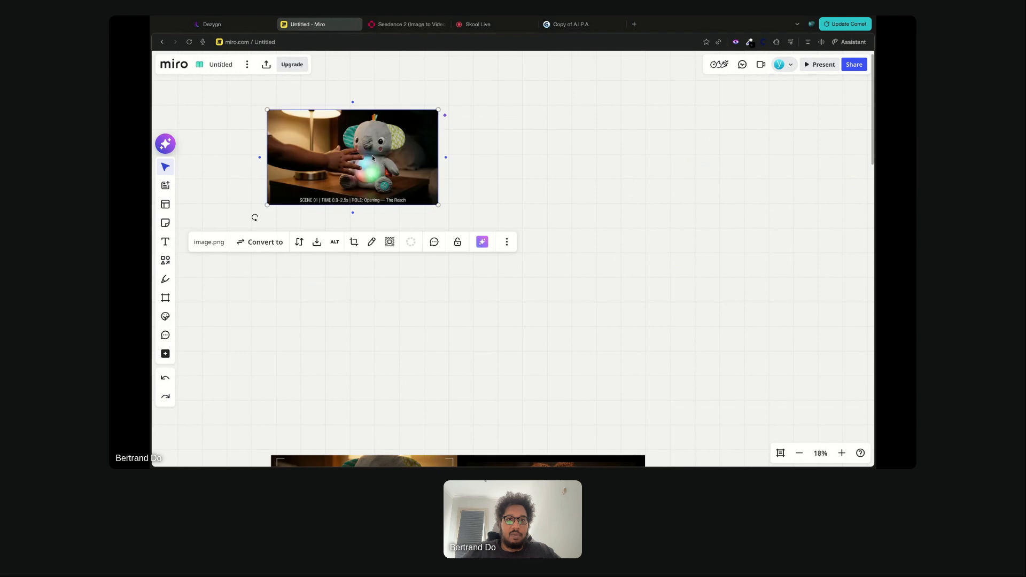
Paste the Scene 02 panel directly beside Scene 01 and scale it to the same size
left_click(492, 157)
key("super+v")
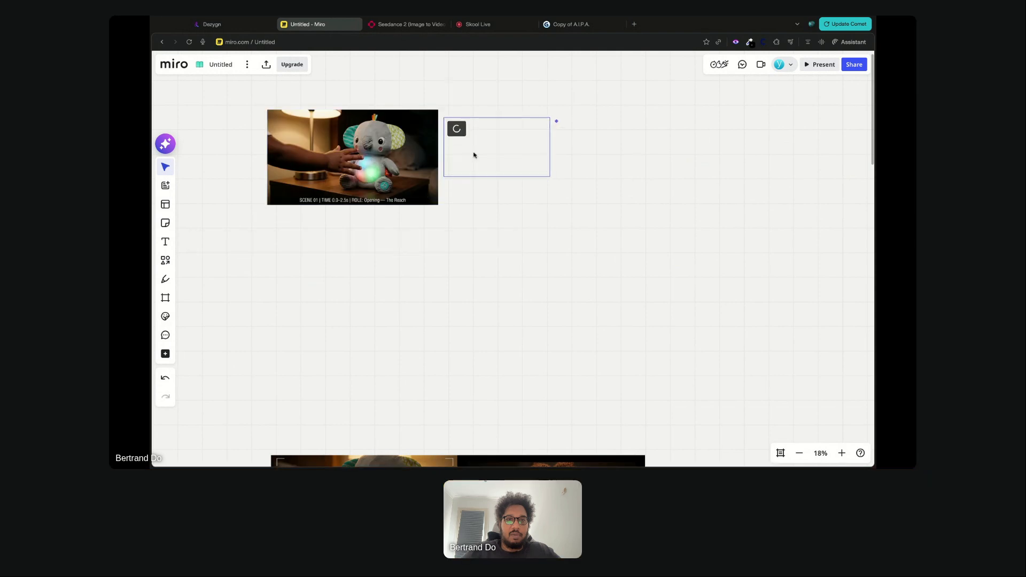
left_click_drag(546, 171, 609, 204)
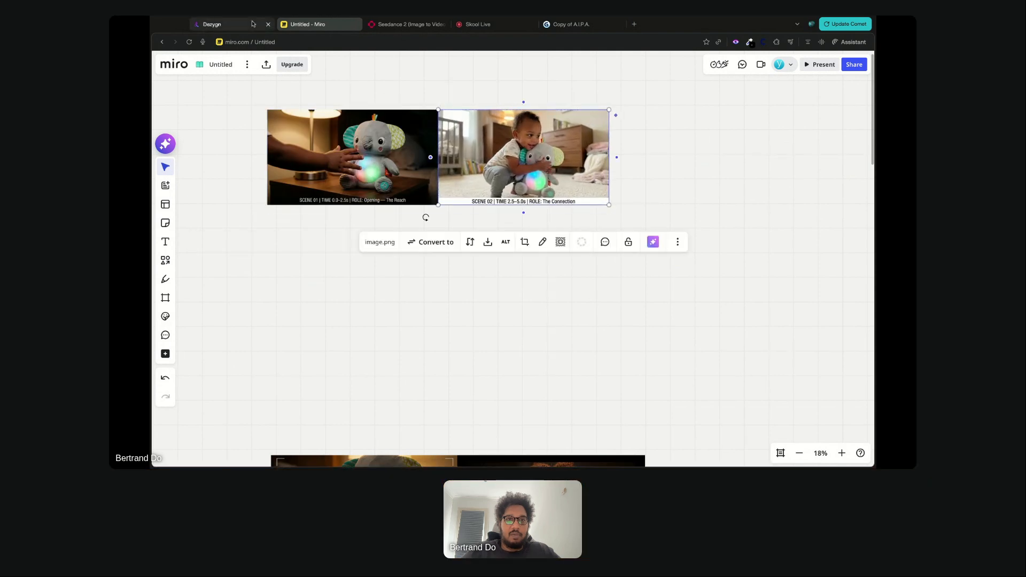
Switch to Dezygn, find and copy the Scene 03 panel among the generated images, and return to the Miro board
left_click(212, 24)
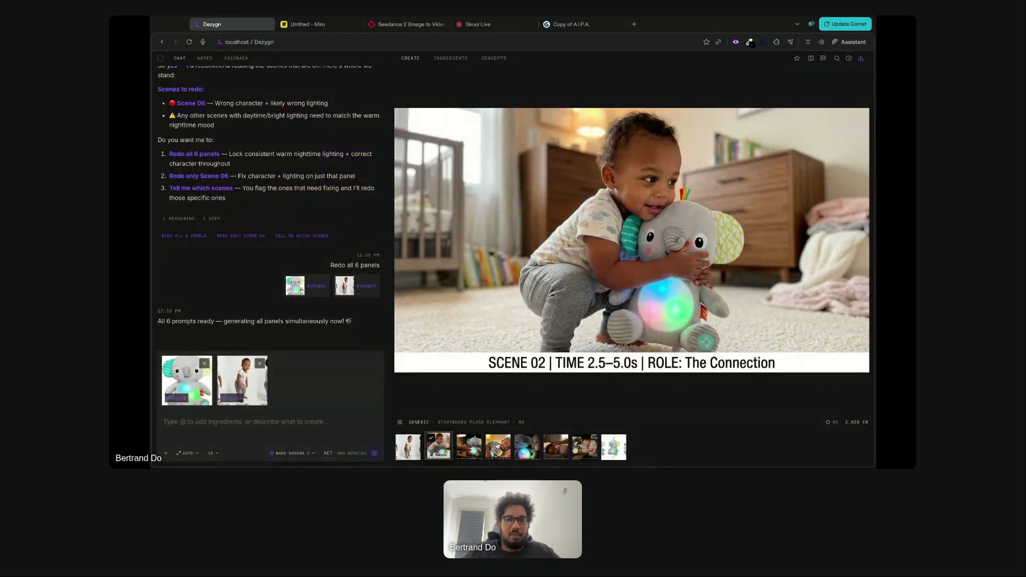
left_click(497, 445)
left_click(527, 451)
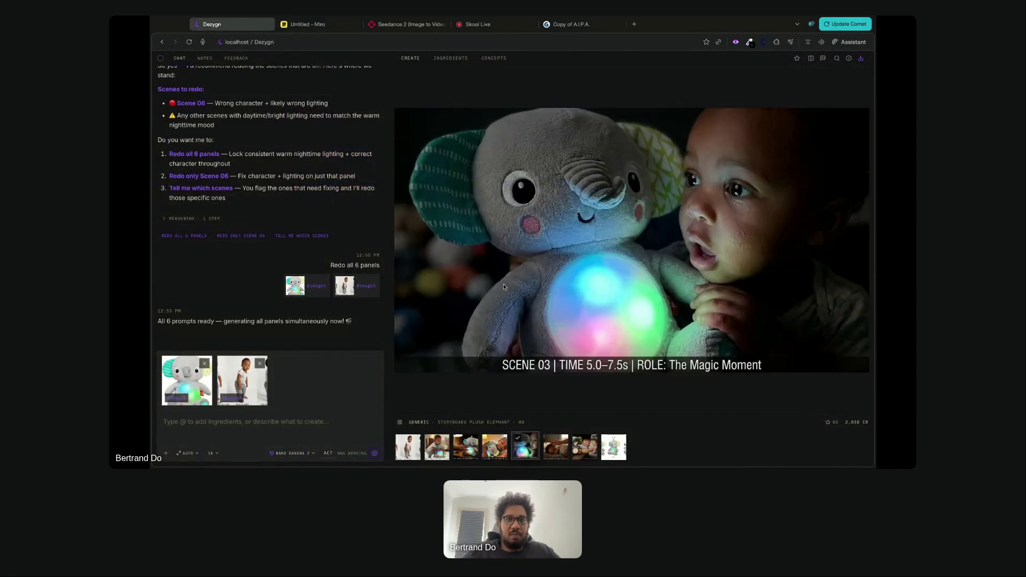
left_click(315, 24)
Paste the Scene 03 panel directly below Scene 01 and scale it to the same size
left_click(416, 299)
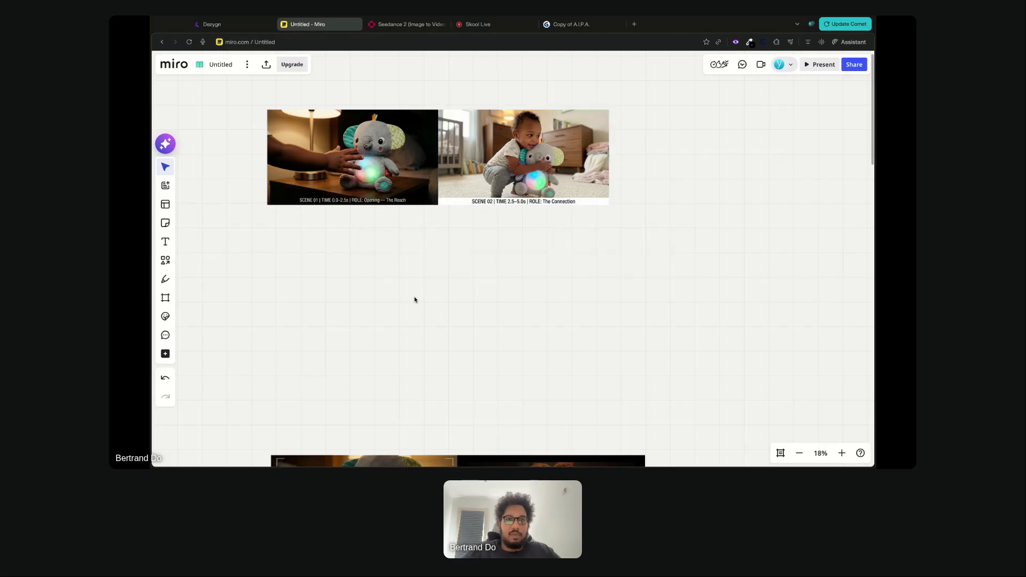
key("ctrl+v")
mouse_move(444, 304)
left_mouse_down()
mouse_move(350, 240)
mouse_move(439, 300)
left_mouse_up()
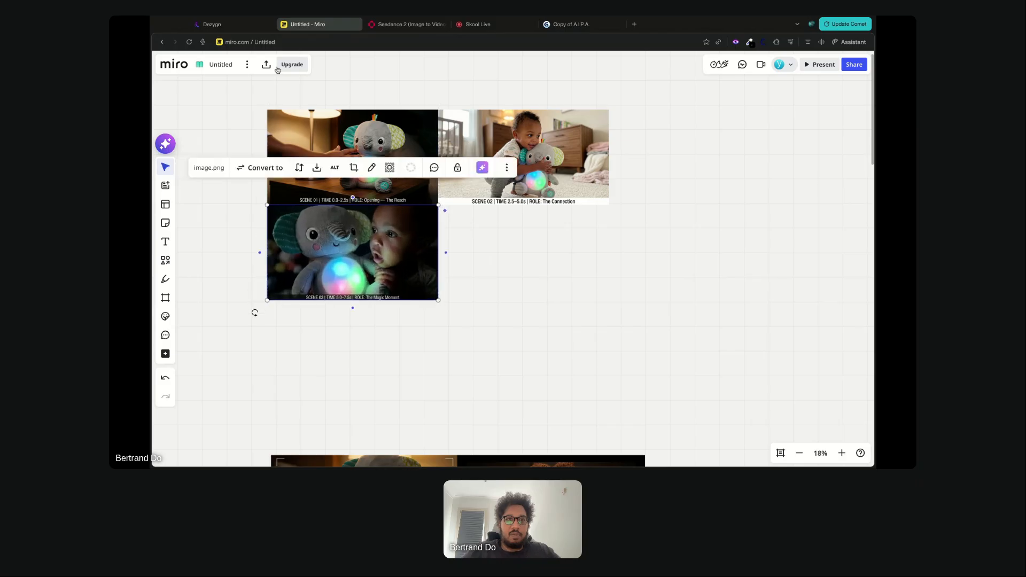
Switch to Dezygn and browse the generated images to find and copy the Scene 04 panel
left_click(244, 26)
left_click(554, 451)
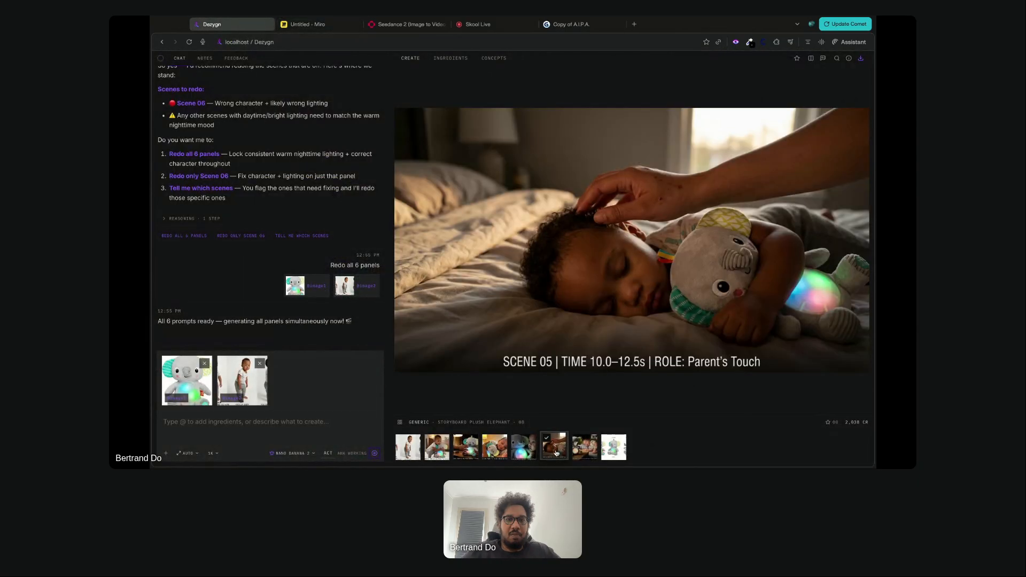
left_click(582, 452)
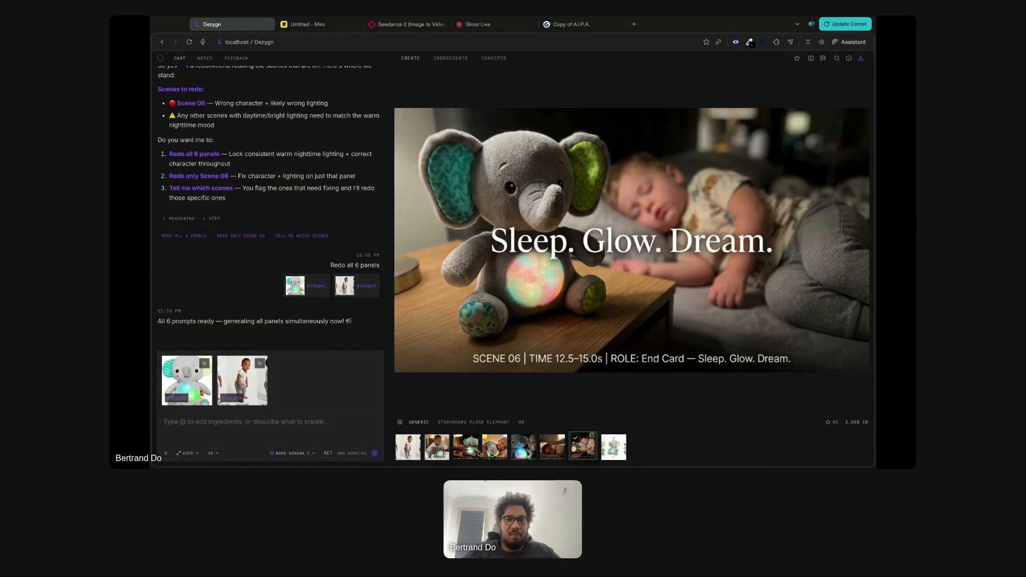
left_click(470, 453)
left_click(503, 452)
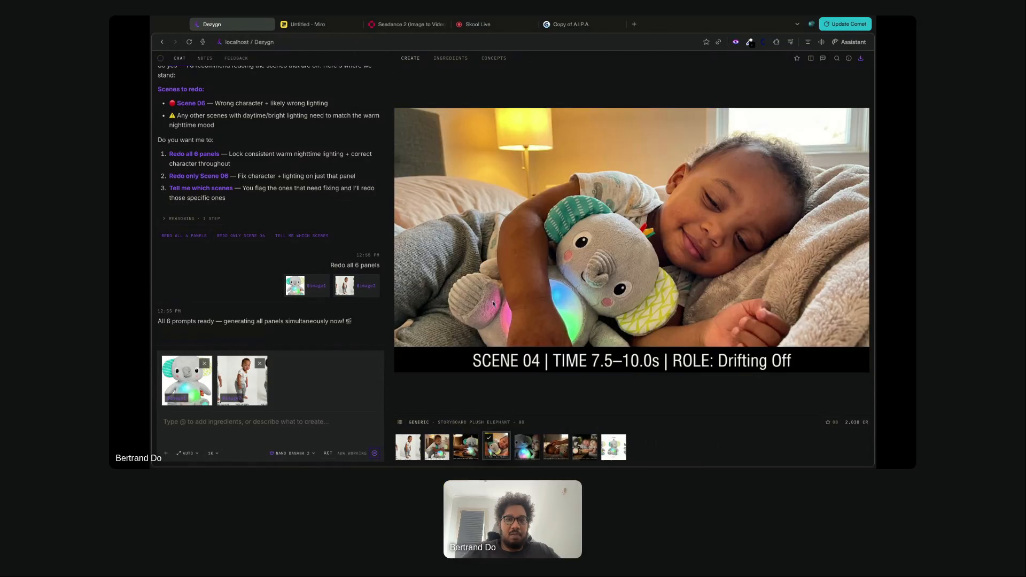
Place the Scene 04 panel on the Miro board below Scene 02 and enlarge it to the size of its neighbours
left_click_drag(493, 304, 485, 235)
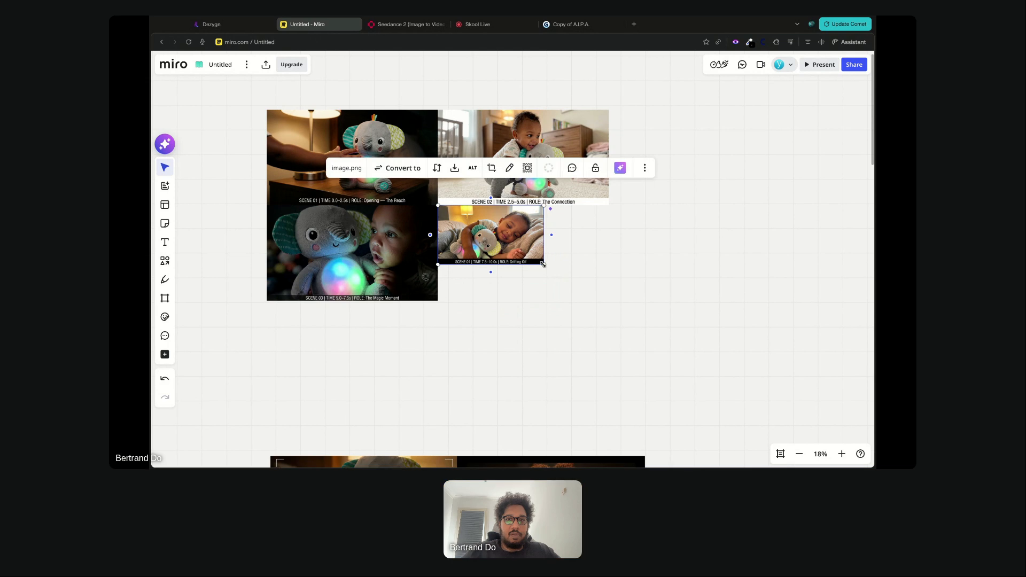
left_click_drag(543, 263, 609, 301)
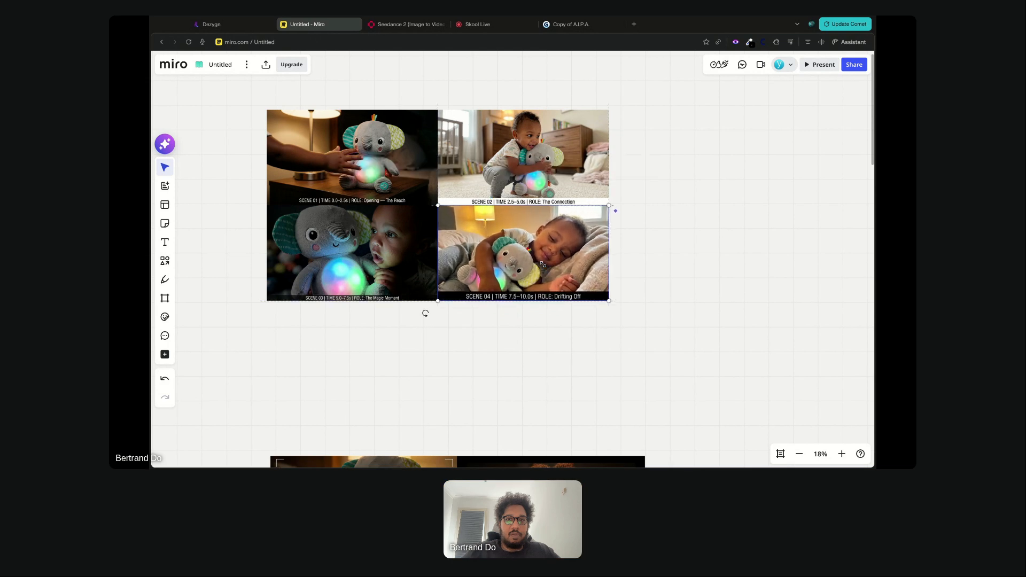
left_click(547, 344)
Copy the Scene 05 panel from the Dezygn images and go back to the Miro board
left_click(242, 32)
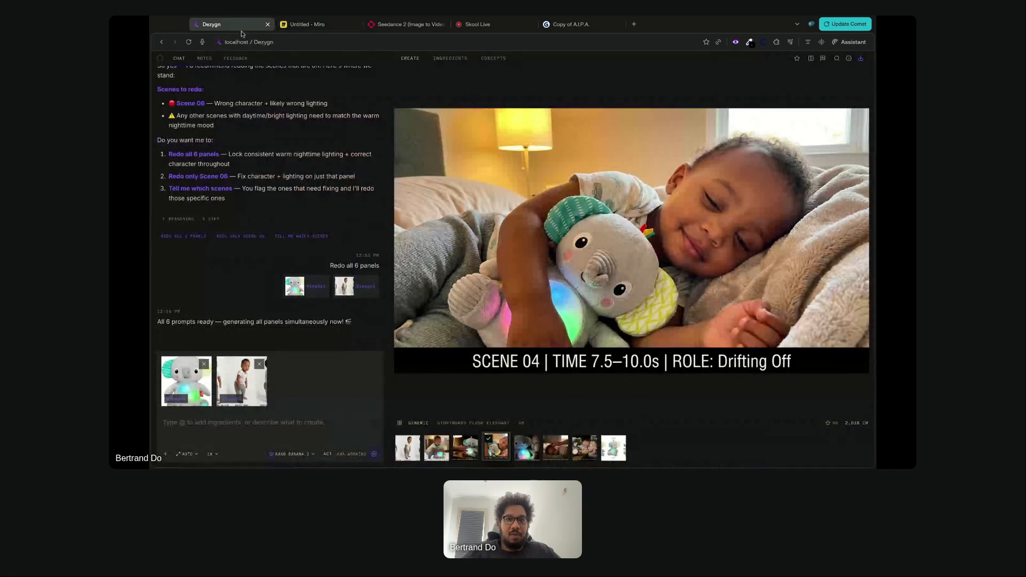
left_click(531, 450)
left_click(554, 448)
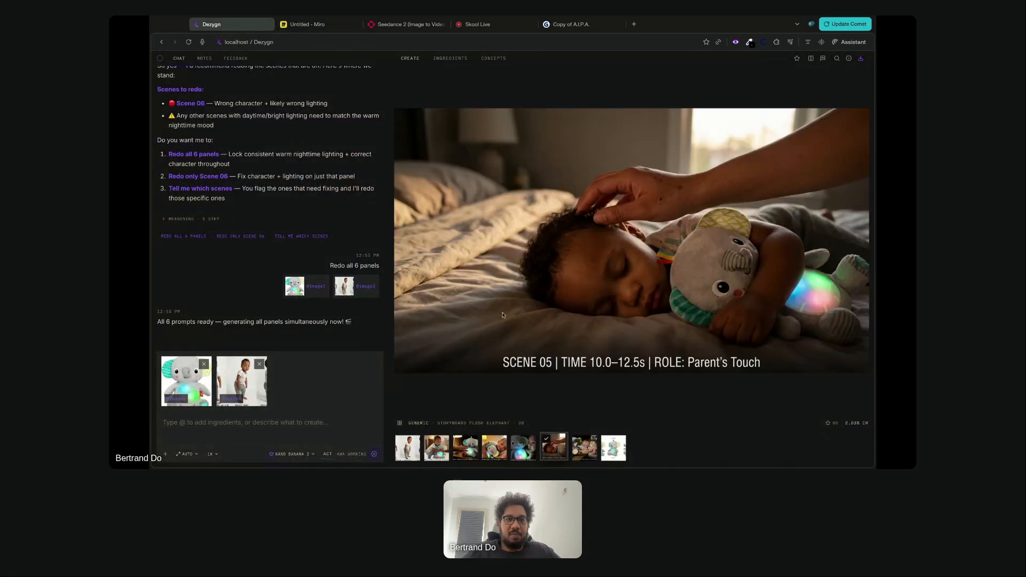
key("ctrl+Tab")
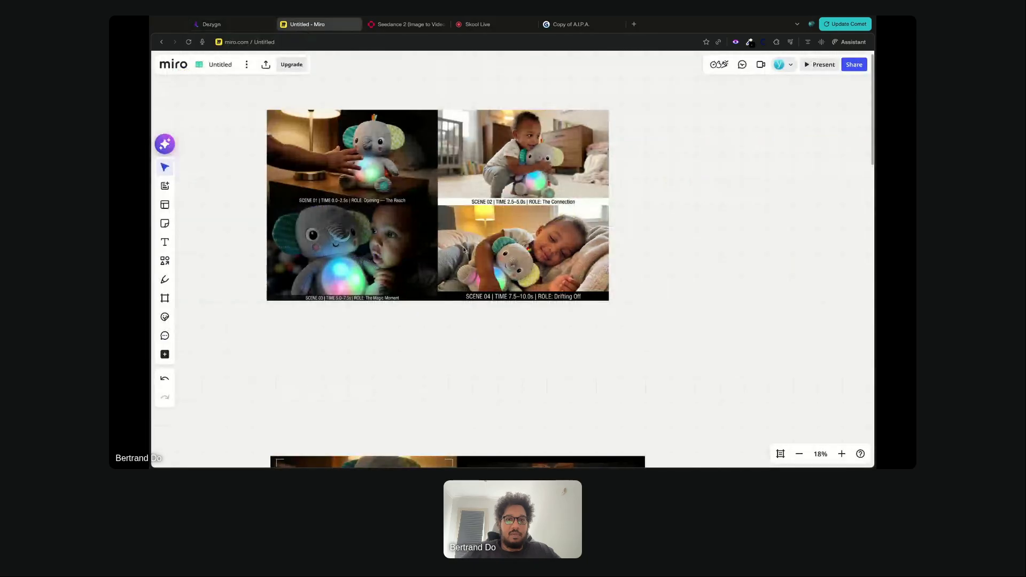
Paste the Scene 05 panel directly below Scene 03 and enlarge it to the same width
key("ctrl+v")
scroll(488, 328, "right", 2)
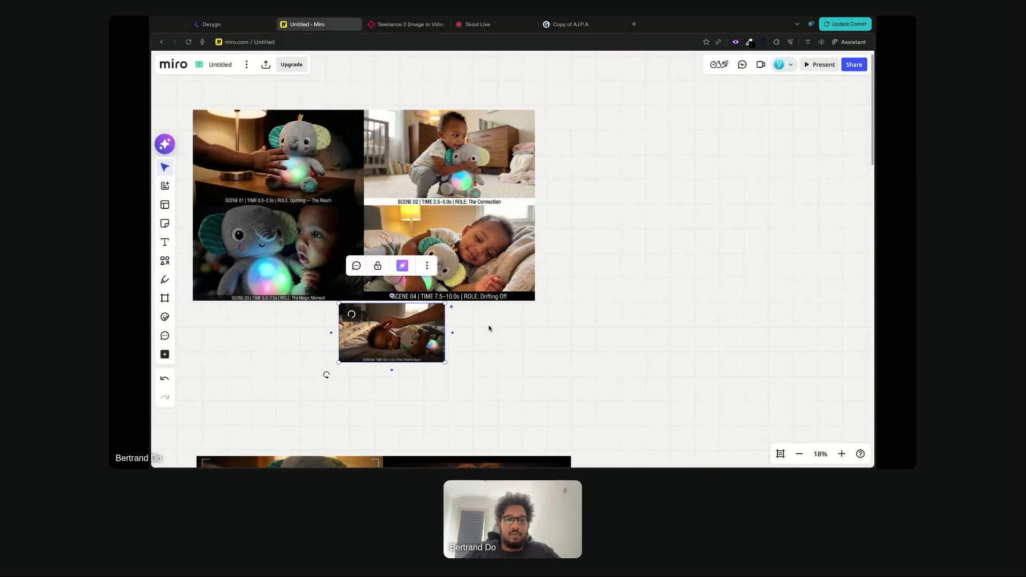
left_click_drag(405, 333, 258, 330)
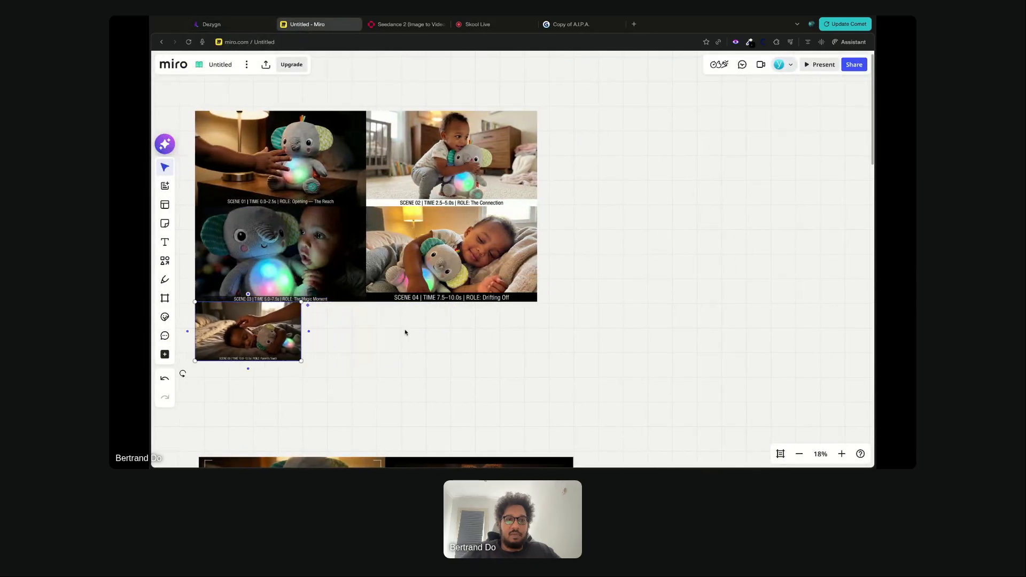
left_click_drag(302, 361, 366, 397)
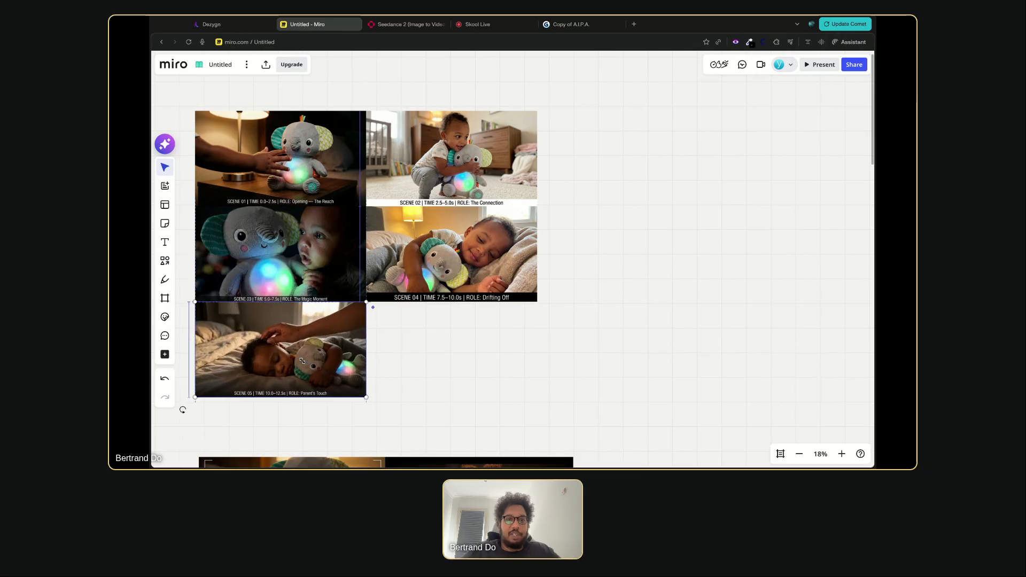
left_click(396, 378)
Copy the Scene 06 end card panel from Dezygn and return to the Miro board
left_click(211, 24)
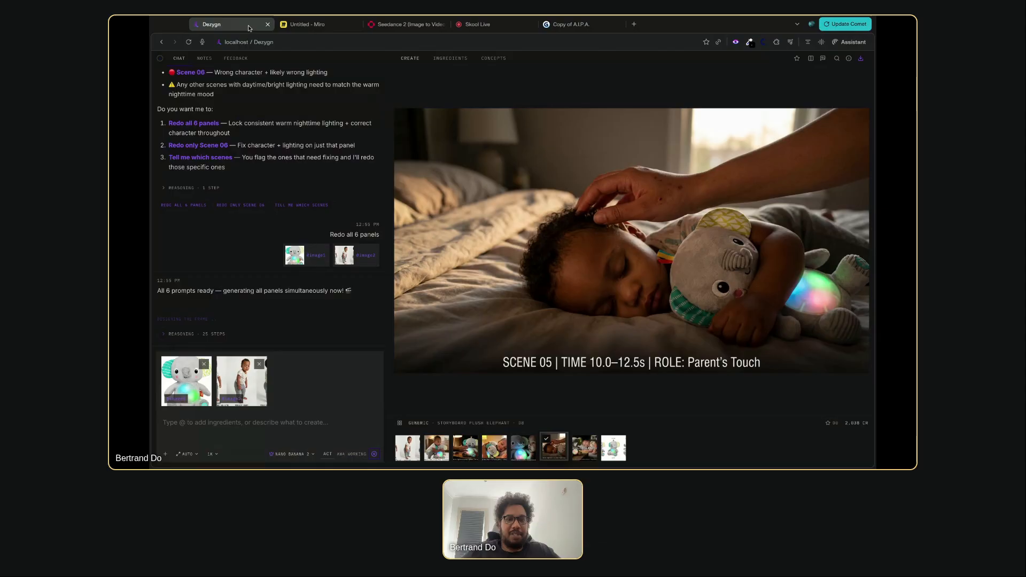
left_click(587, 449)
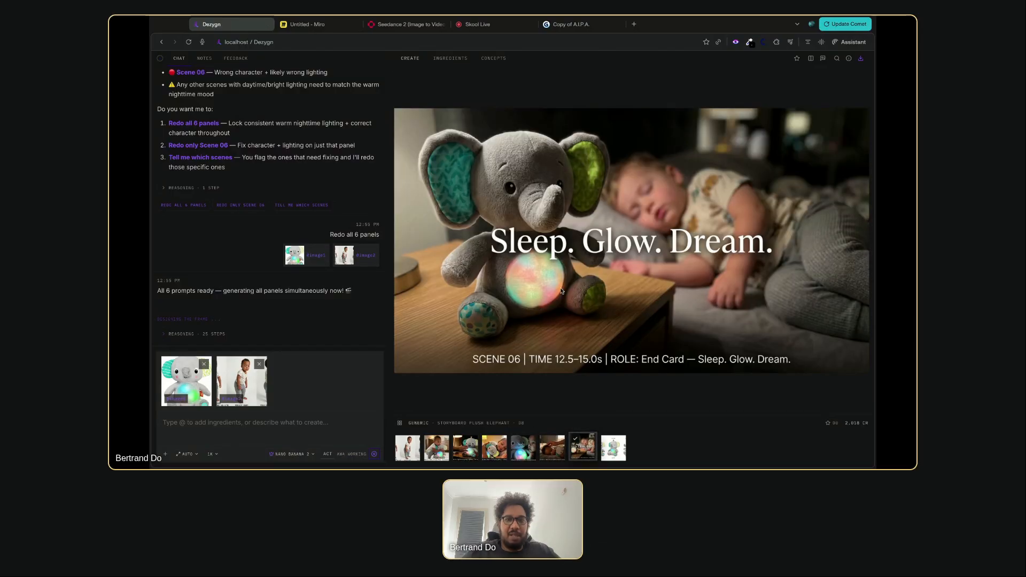
left_click(310, 24)
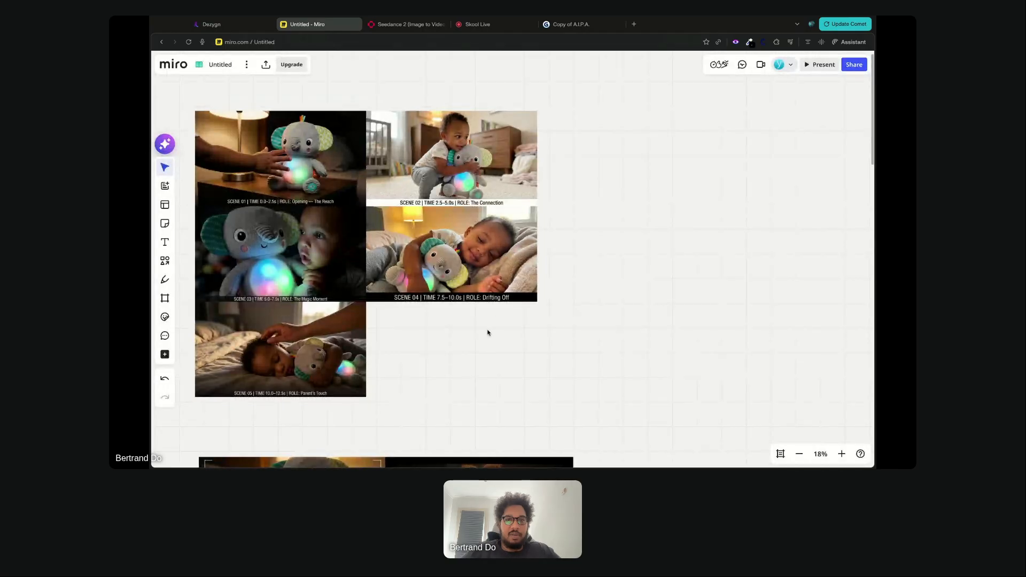
Paste the Scene 06 panel below Scene 04 and scale it to complete the two-by-three collage
key("ctrl+v")
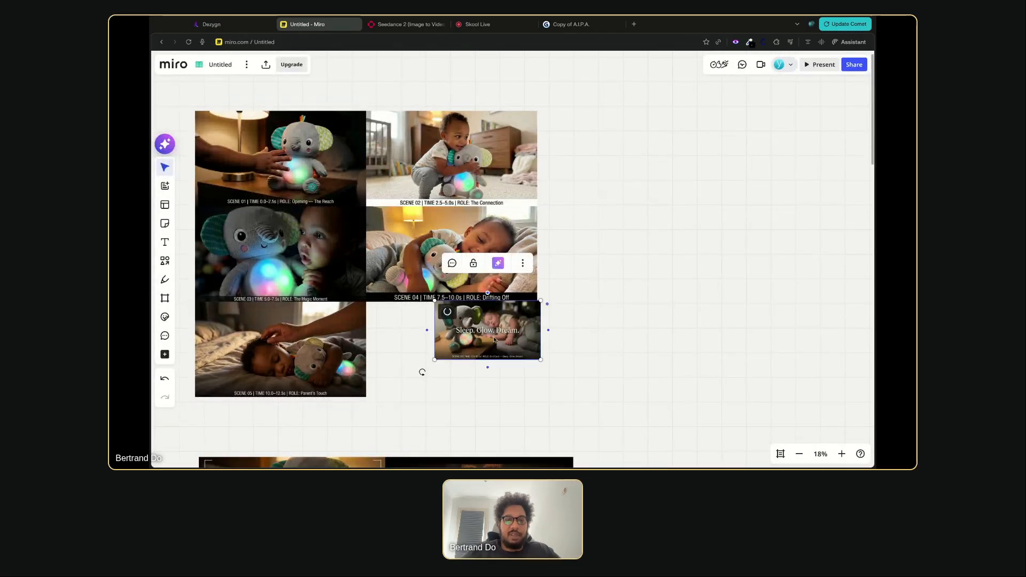
left_click_drag(494, 340, 537, 397)
left_click(469, 355)
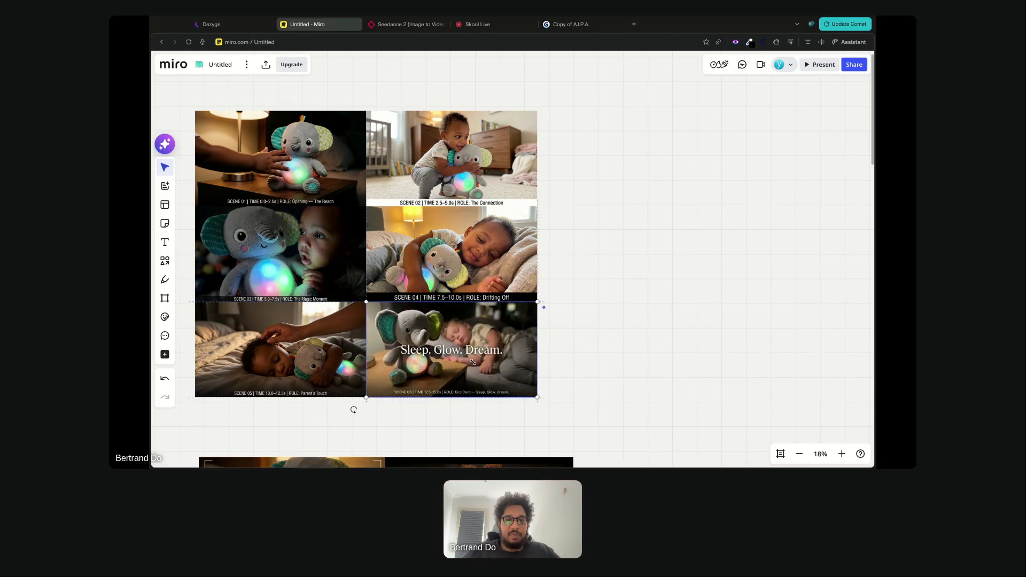
left_click(589, 387)
scroll(589, 388, "left", 3)
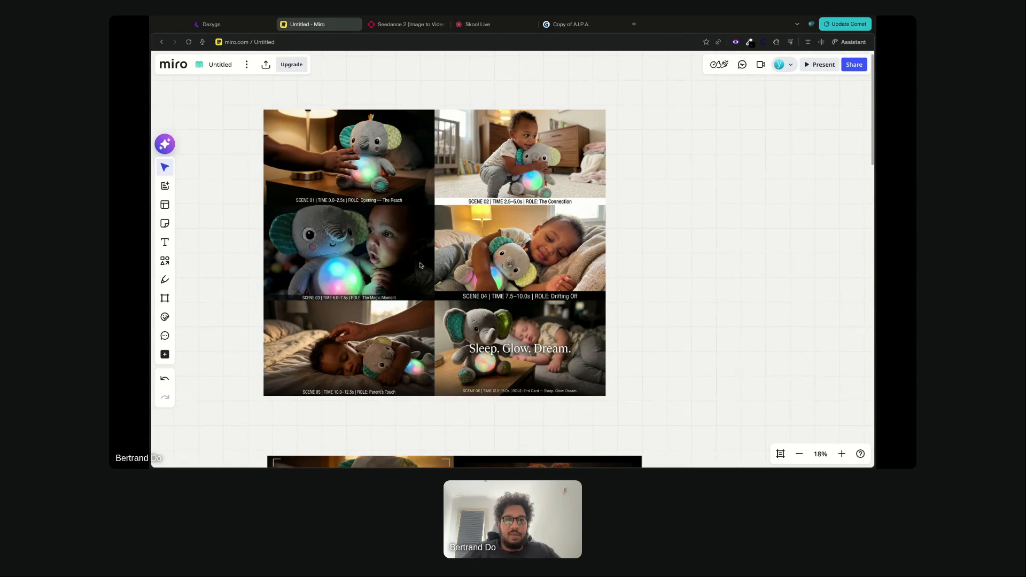
Capture the Scene 01 to 03 text label blocks in the Dezygn chat and paste the image beside the Miro collage
left_click(240, 24)
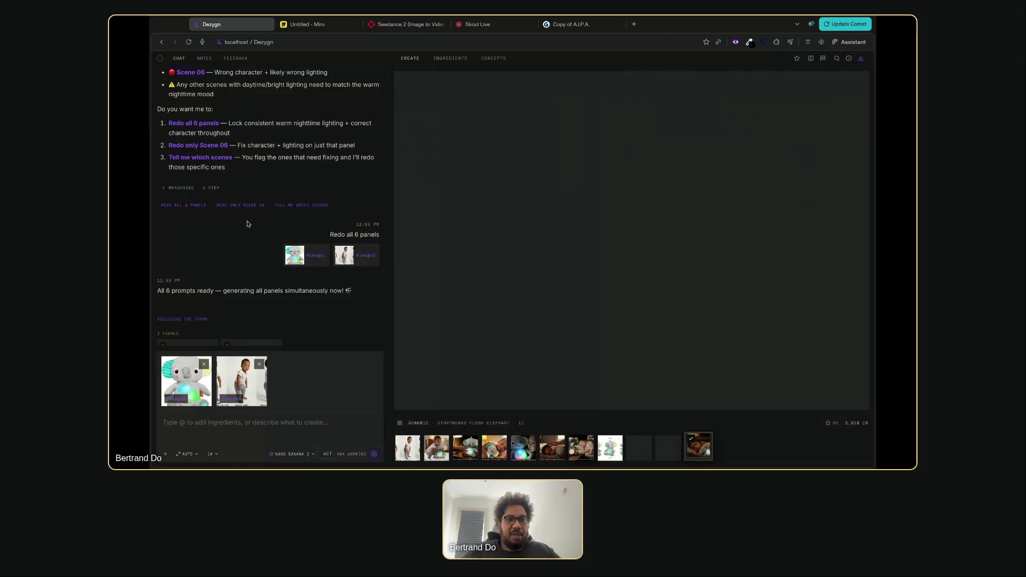
scroll(247, 224, "up", 10)
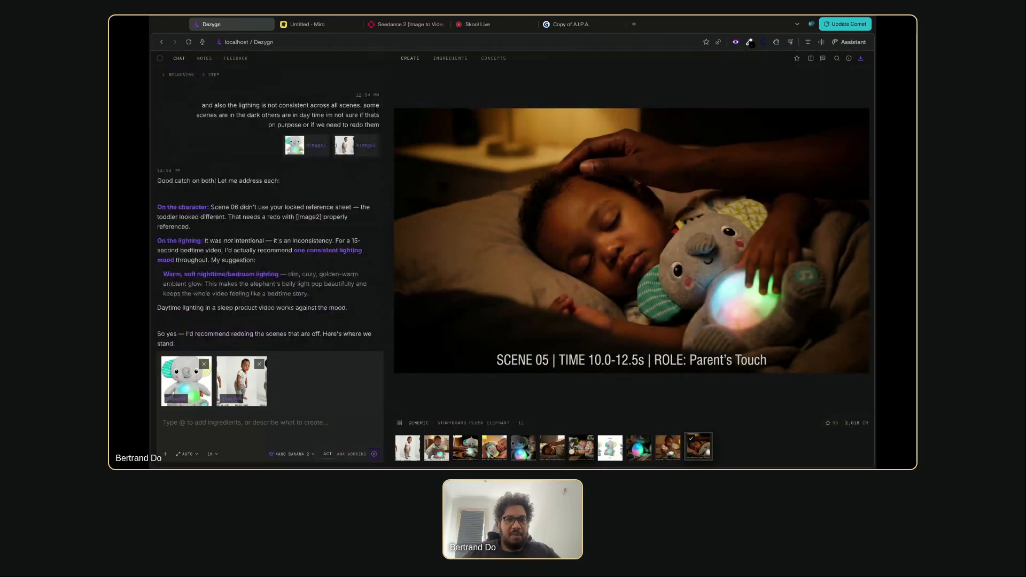
scroll(249, 240, "down", 10)
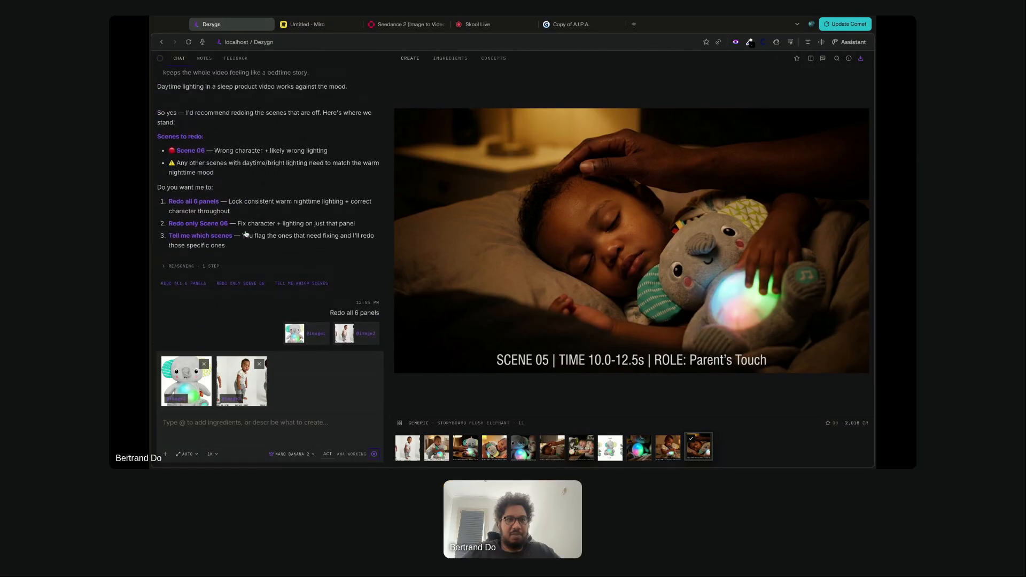
scroll(267, 203, "up", 6)
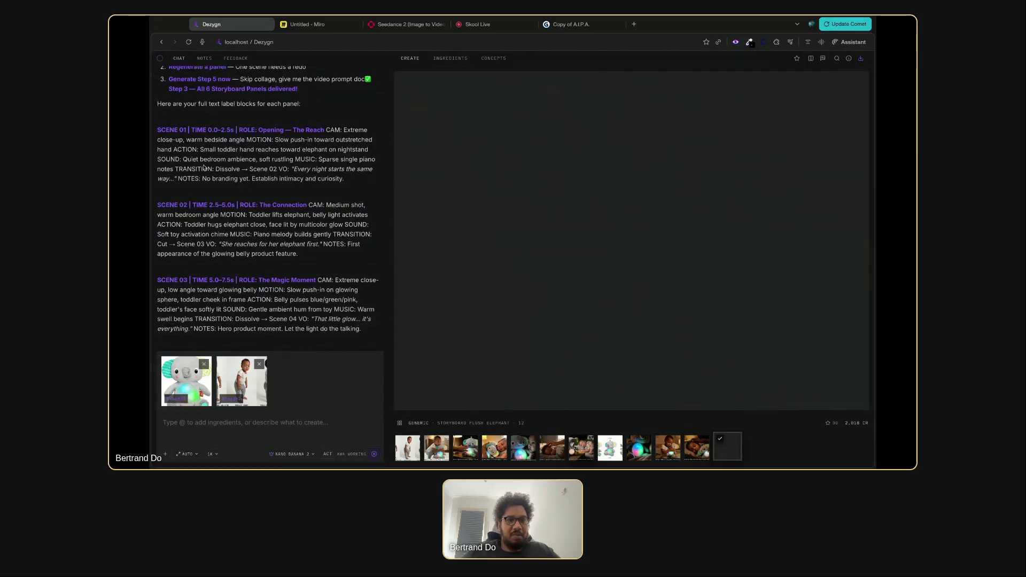
left_click(353, 23)
key("ctrl+v")
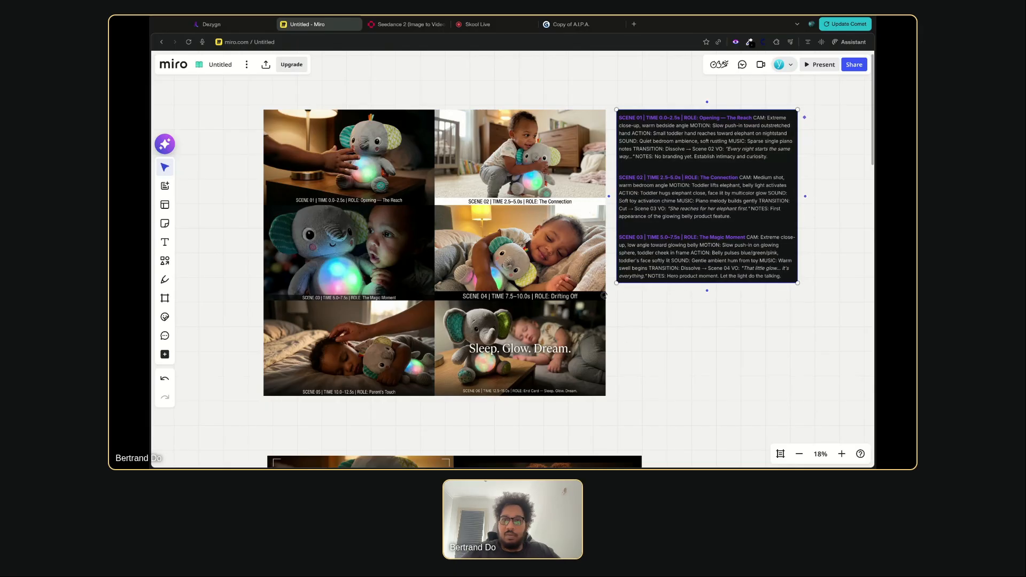
Capture the Scene 04 to 06 text label blocks in the Dezygn chat and paste the image onto the Miro board
left_click(229, 24)
scroll(264, 250, "down", 10)
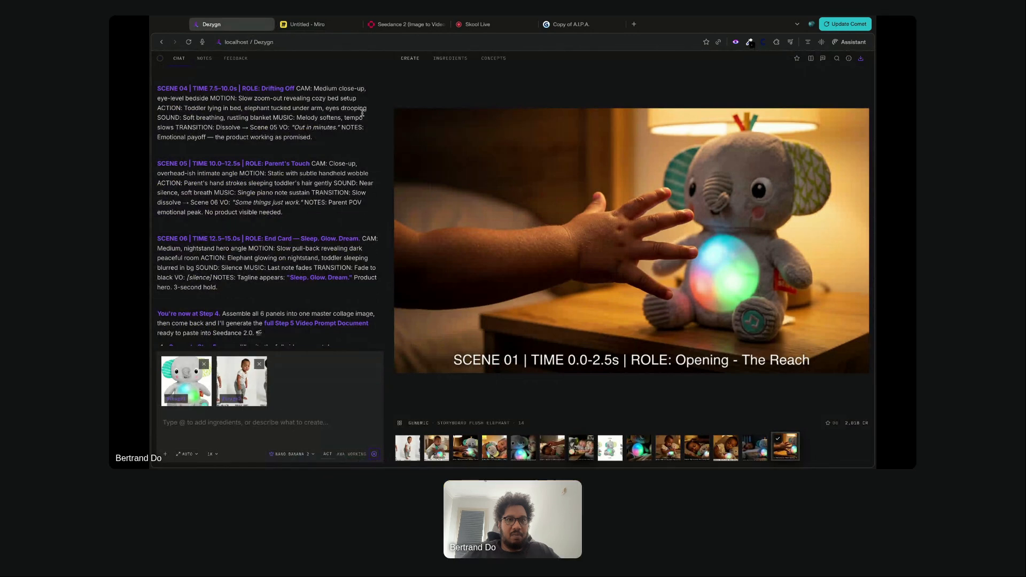
left_click(327, 25)
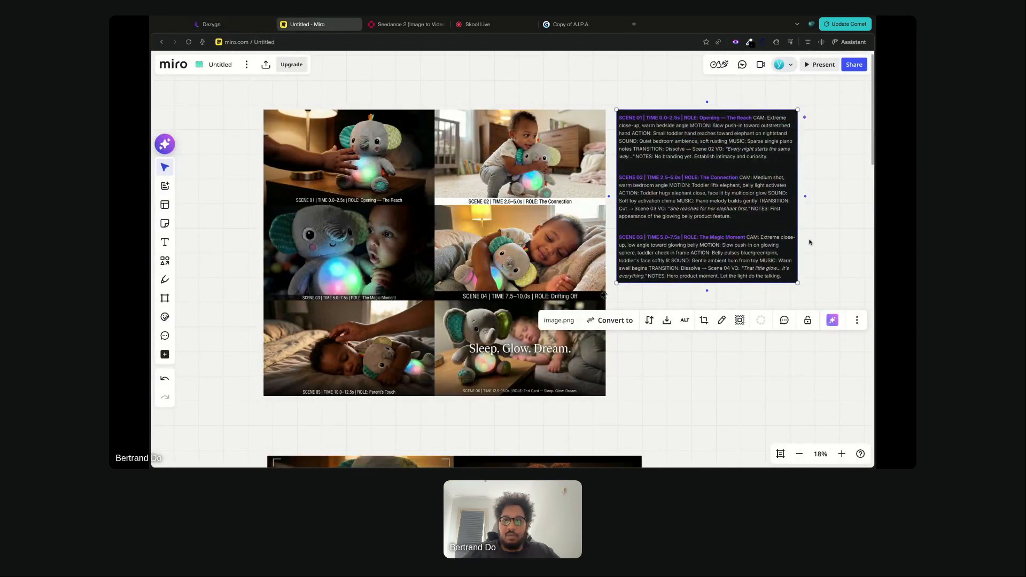
key("ctrl+v")
Position the Scene 04 to 06 text image beside the first text image and enlarge it to the same width
left_click_drag(818, 247, 843, 182)
scroll(818, 247, "right", 4)
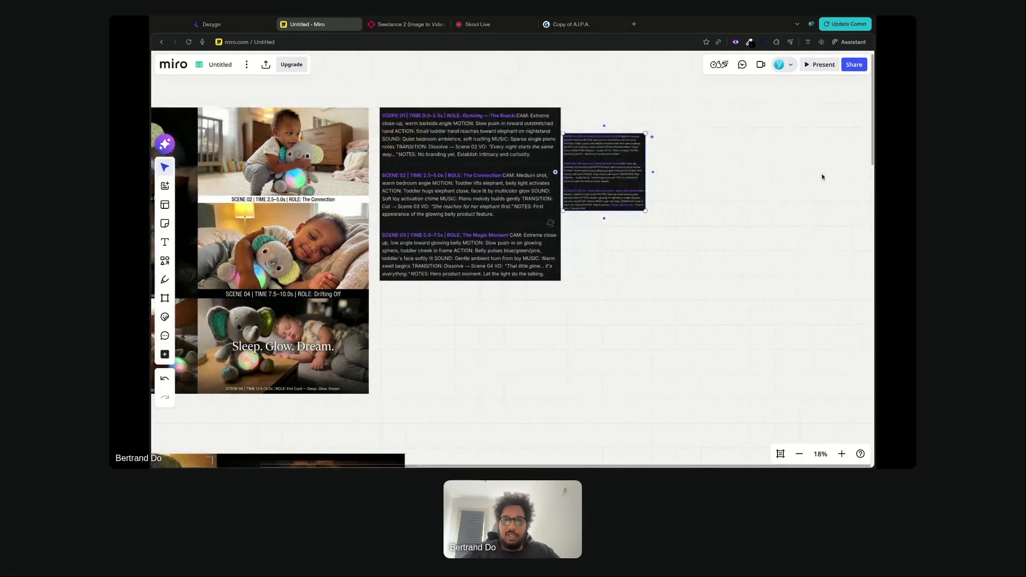
left_click_drag(643, 210, 642, 180)
left_click_drag(641, 180, 642, 194)
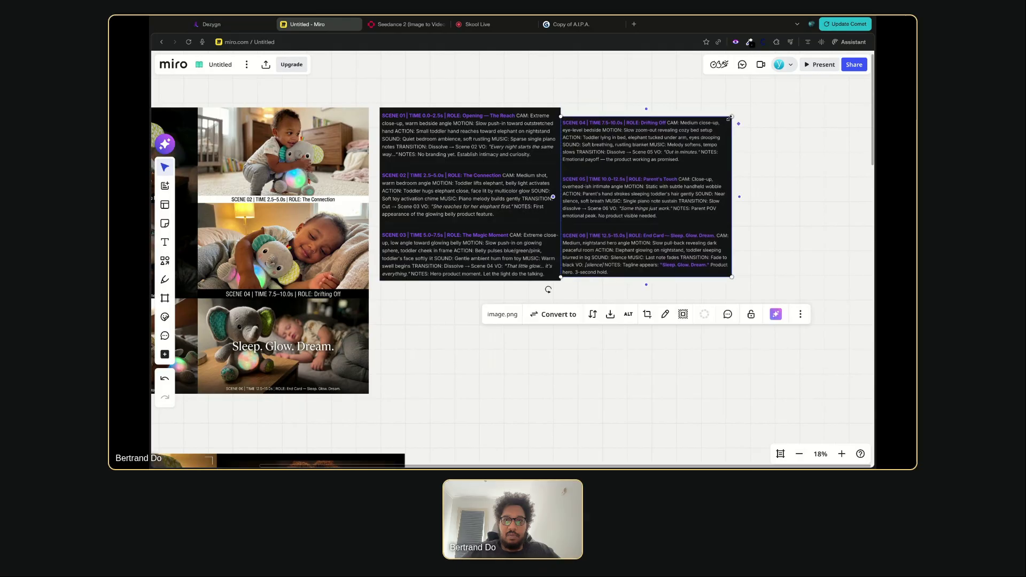
left_click_drag(723, 116, 733, 108)
Move the Scene 01 panel out of the collage to just above the Scene 01 to 03 text image
left_click(402, 145)
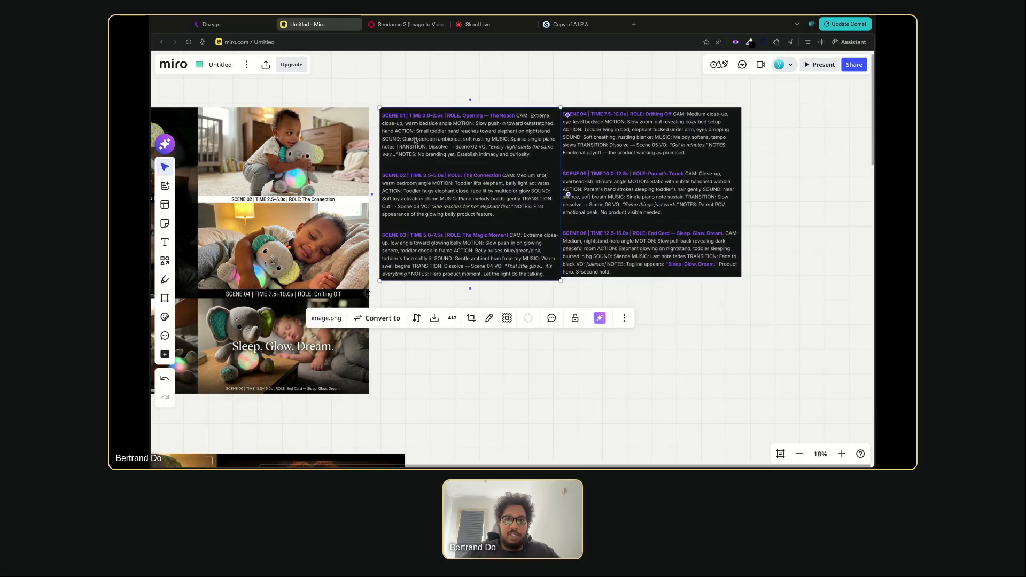
scroll(428, 139, "left", 5)
scroll(428, 139, "up", 1)
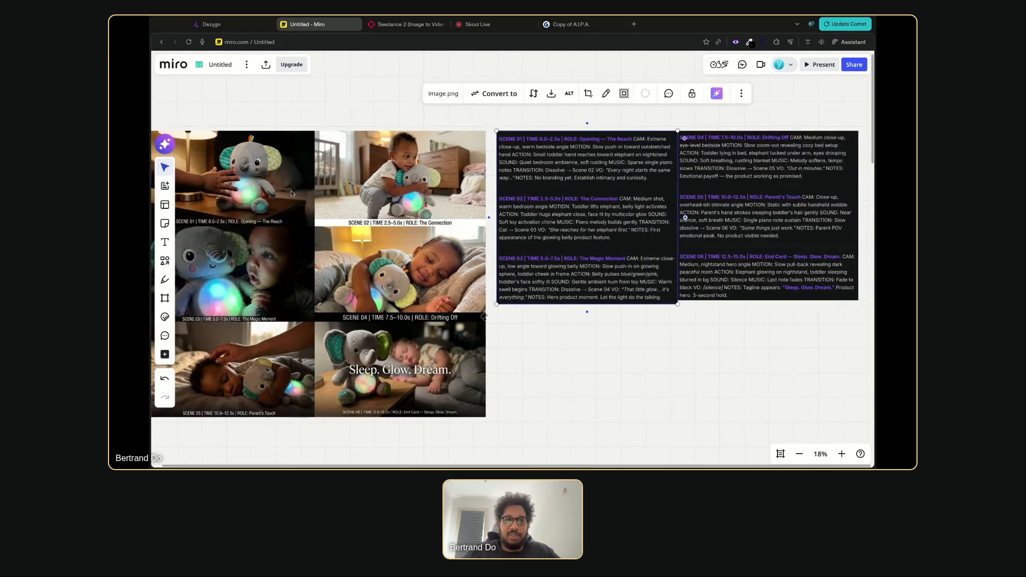
scroll(331, 155, "left", 2)
left_click_drag(285, 163, 632, 76)
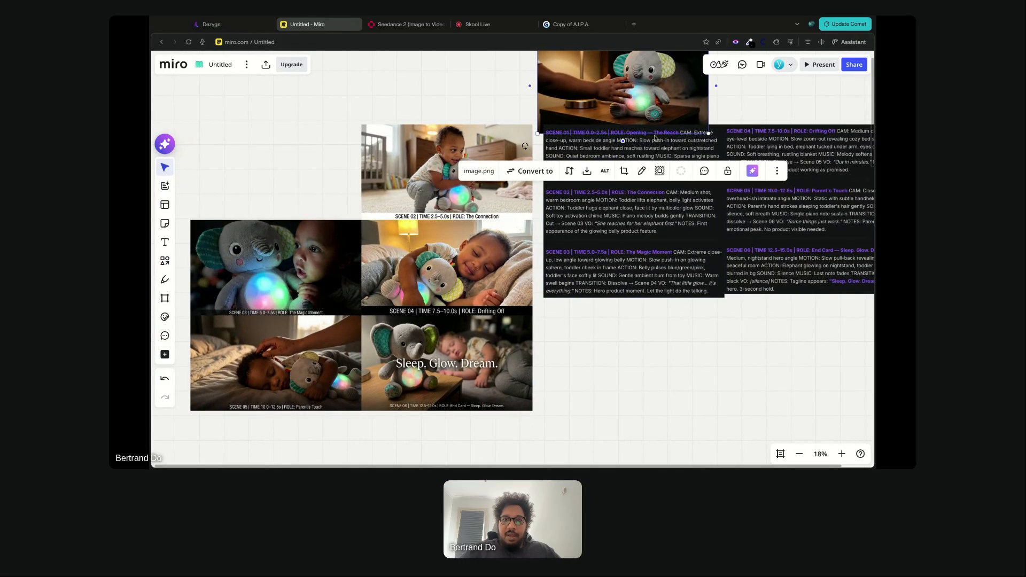
Read the Scene 01 shot notes and return the Scene 01 image to the first cell of the storyboard grid
scroll(655, 138, "up", 5)
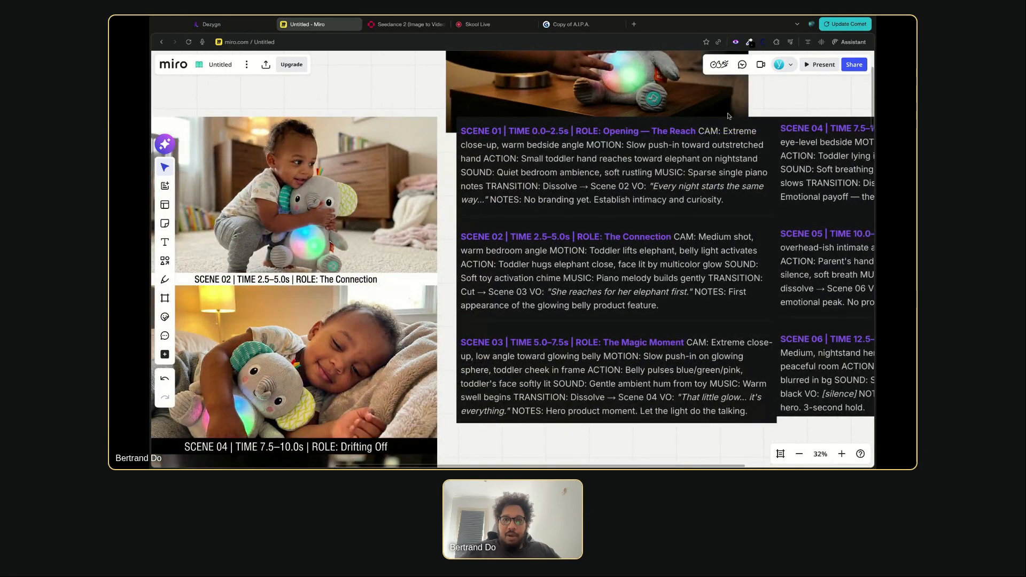
scroll(729, 116, "up", 3)
scroll(729, 116, "right", 3)
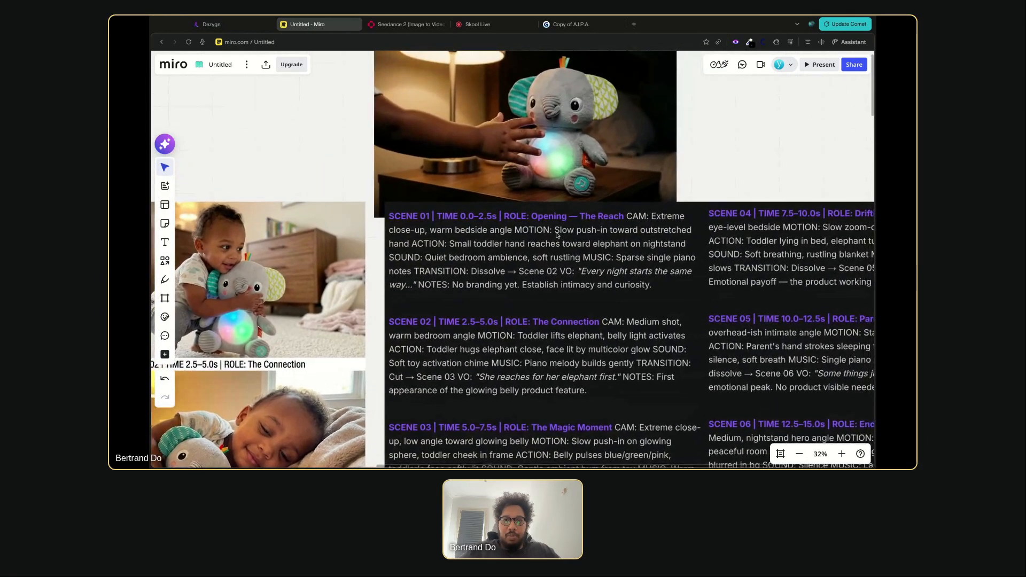
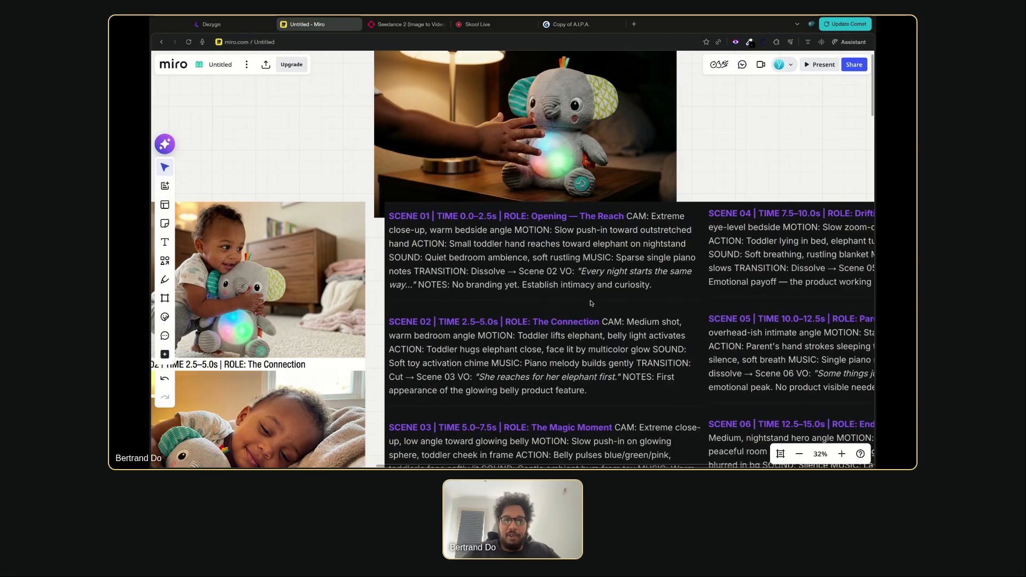
scroll(591, 303, "down", 5)
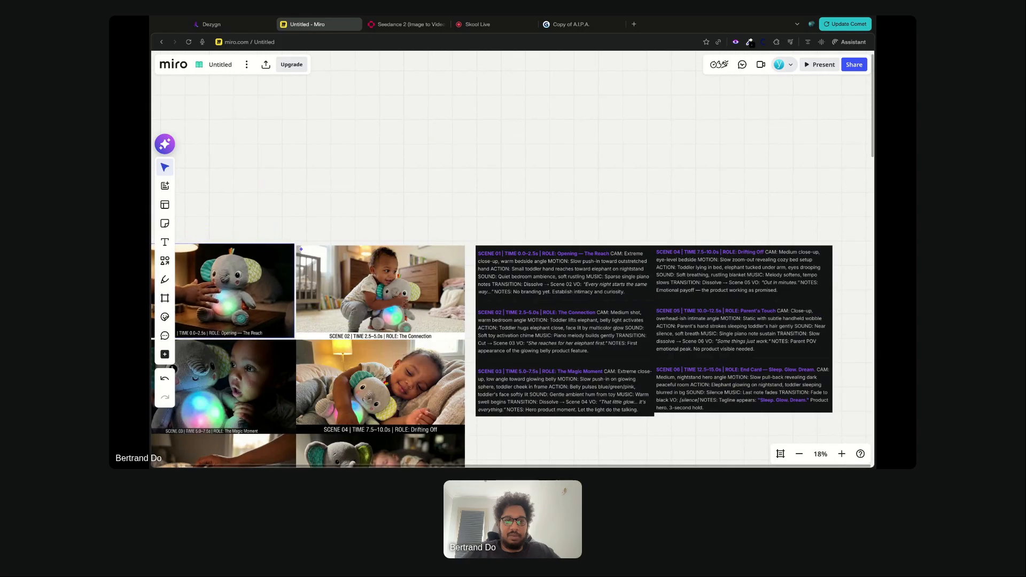
Move the Scene 01–03 notes block higher on the board and put the Scene 02 image back in its storyboard grid cell
left_click(507, 280)
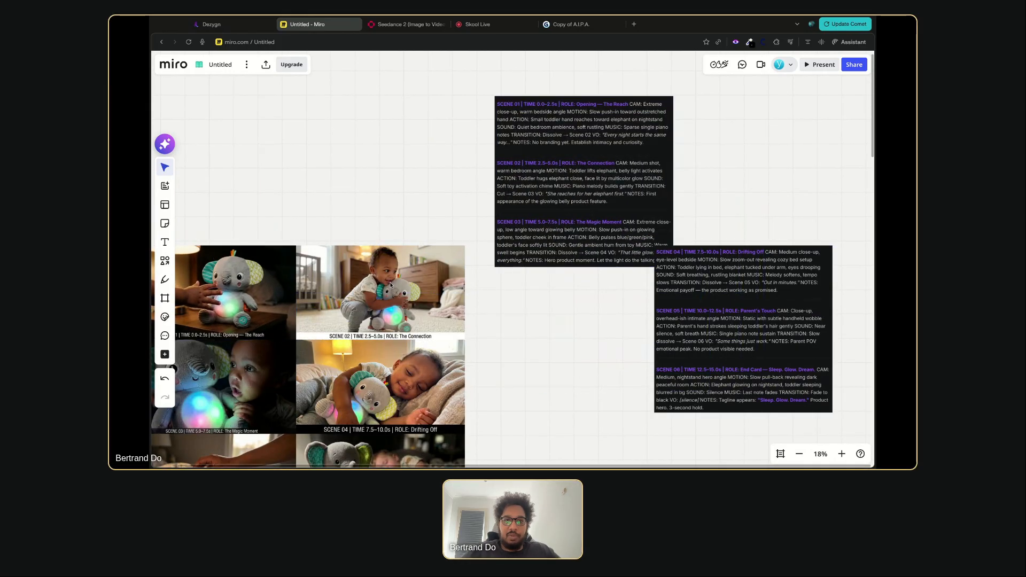
scroll(556, 202, "up", 3)
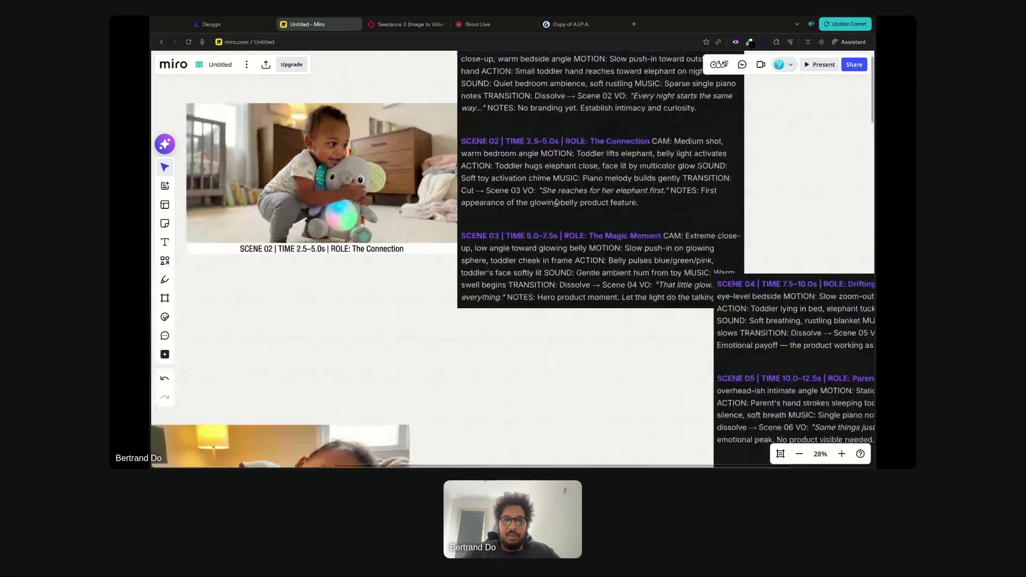
left_click(557, 165)
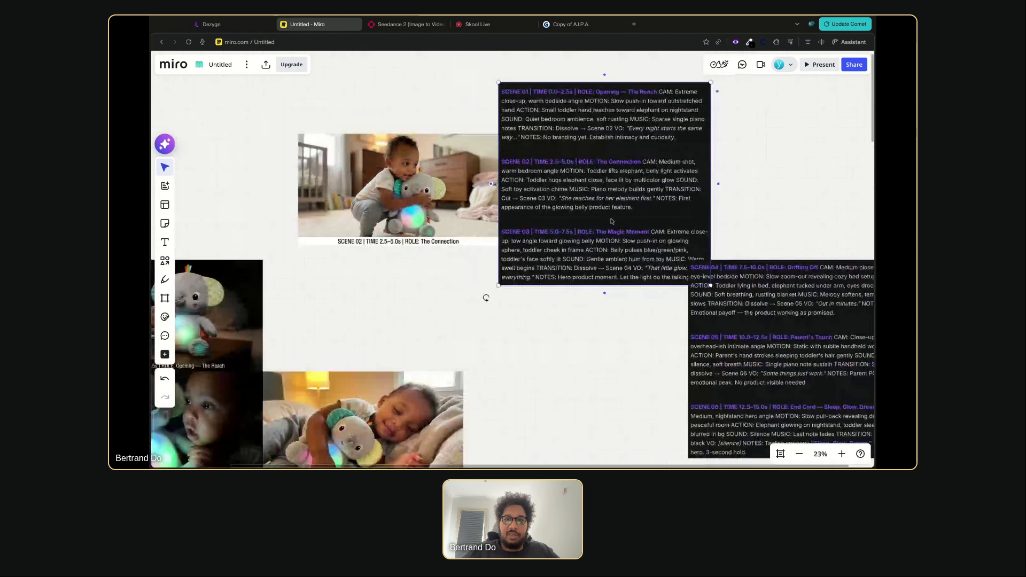
scroll(582, 214, "down", 5)
left_click_drag(454, 207, 425, 311)
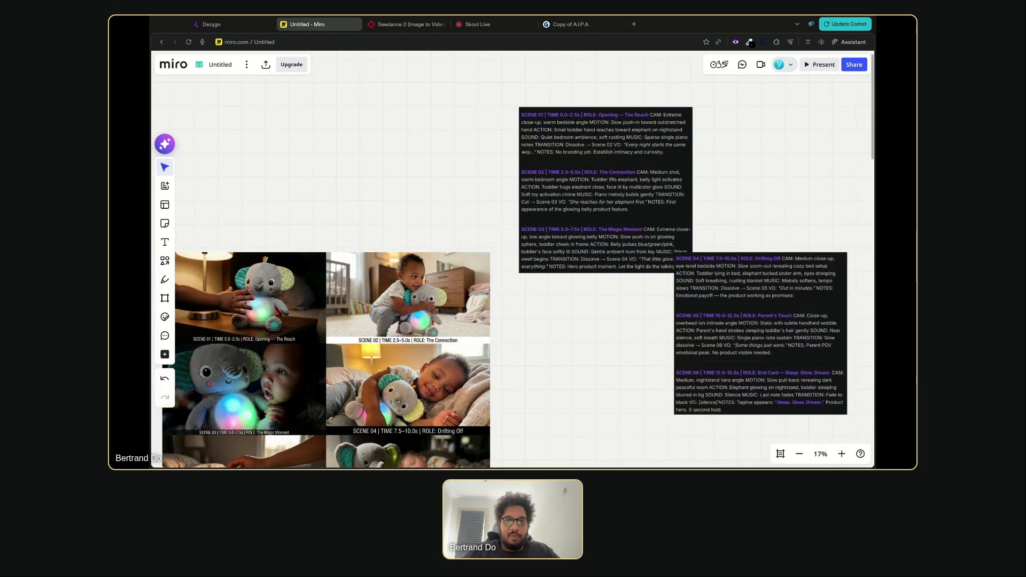
Examine the Scene 03 shot notes against the Scene 03 image in the storyboard grid
left_click(298, 377)
scroll(596, 259, "up", 5)
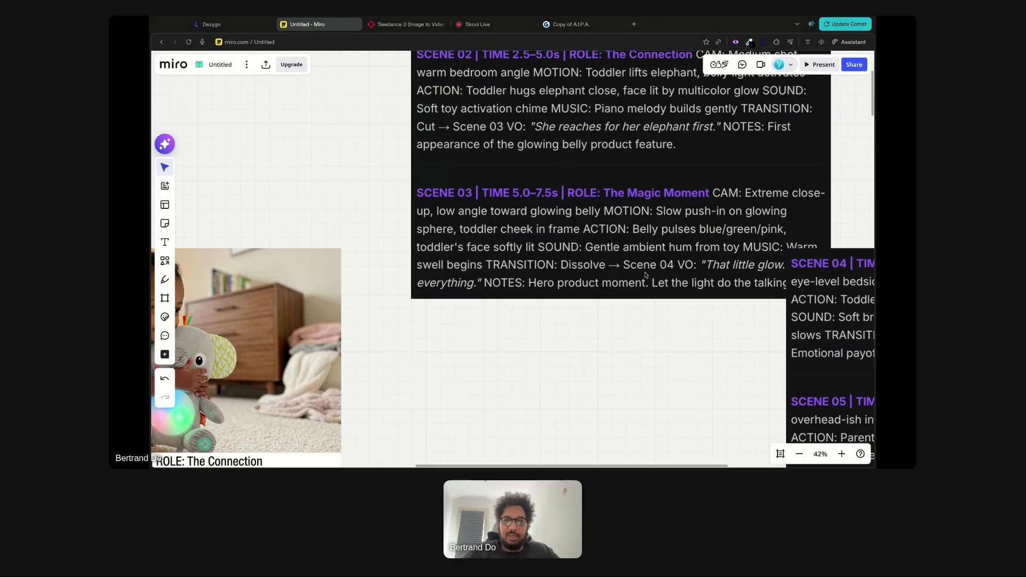
scroll(614, 277, "down", 2)
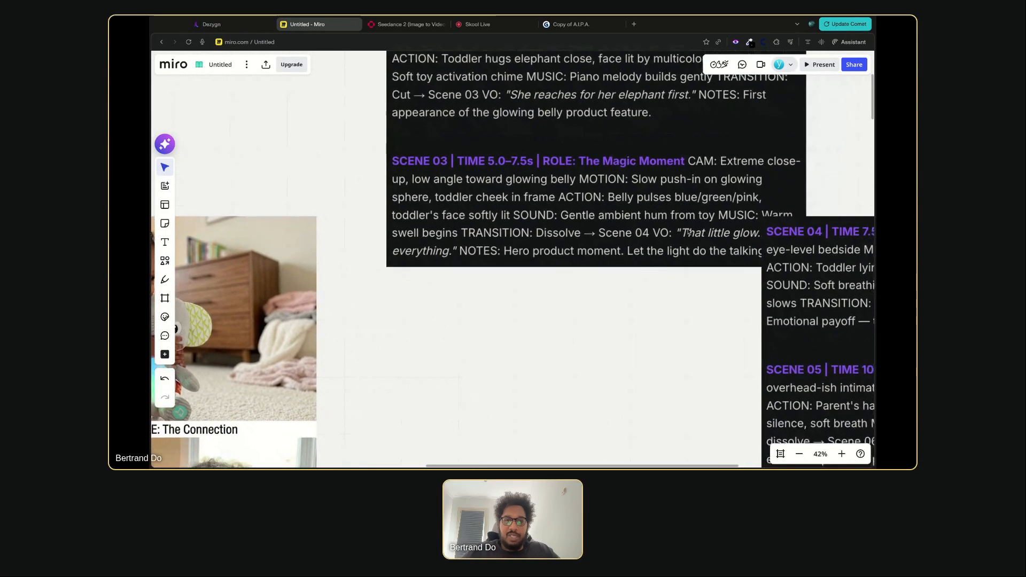
scroll(575, 279, "down", 3)
scroll(575, 278, "down", 3)
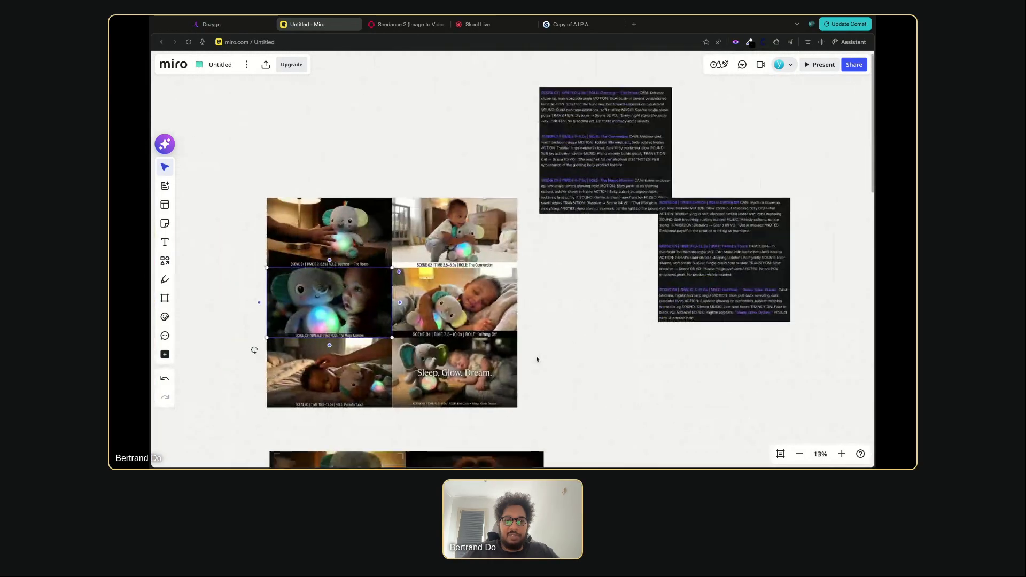
left_click(508, 284)
left_click(449, 348)
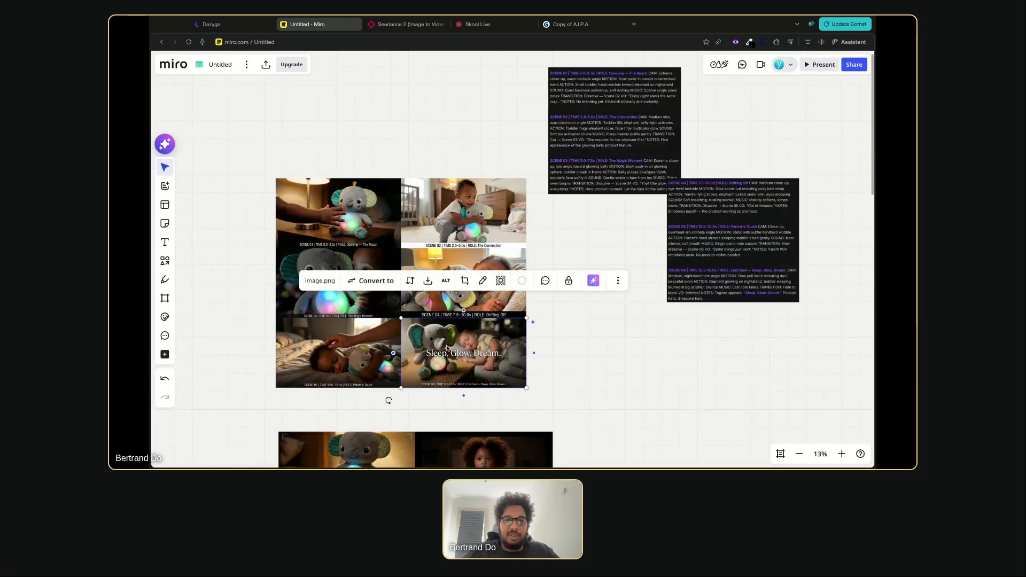
Switch to Dezygn, find the alternative Scene 01 hand-reaching image and replace the Scene 01 panel in the Miro storyboard grid with it
left_click(224, 24)
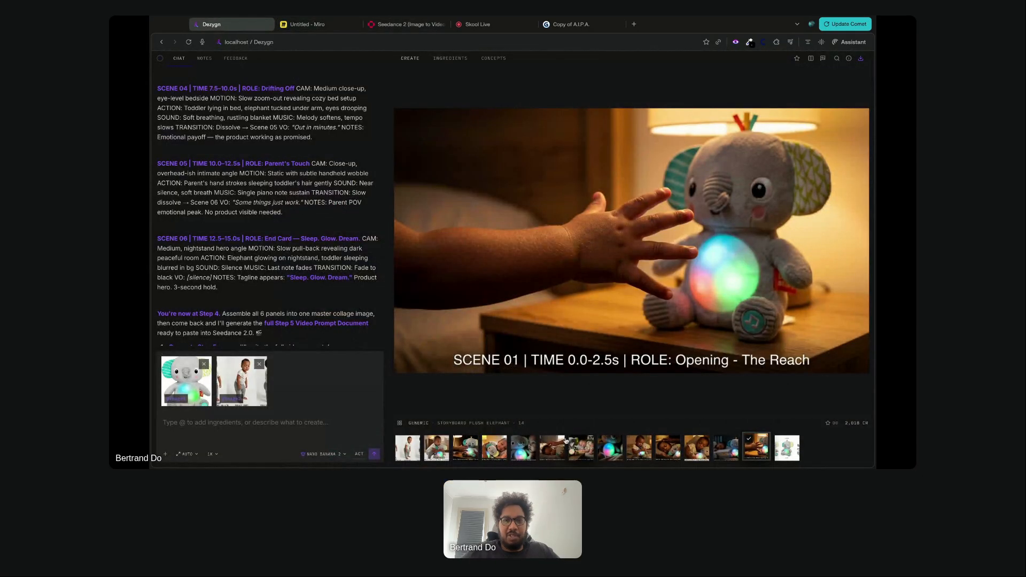
left_click(612, 453)
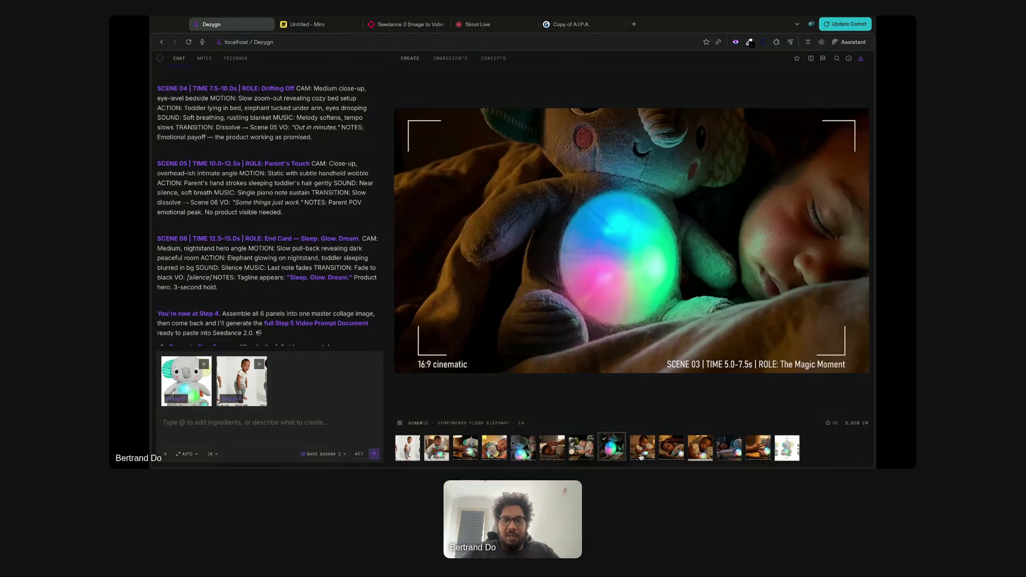
left_click(641, 456)
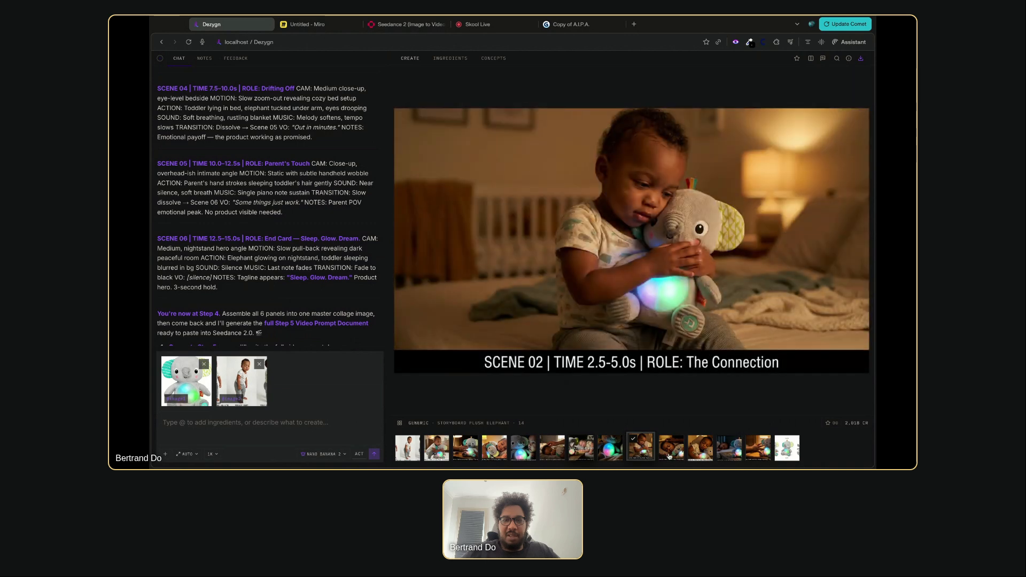
left_click(669, 456)
left_click(700, 454)
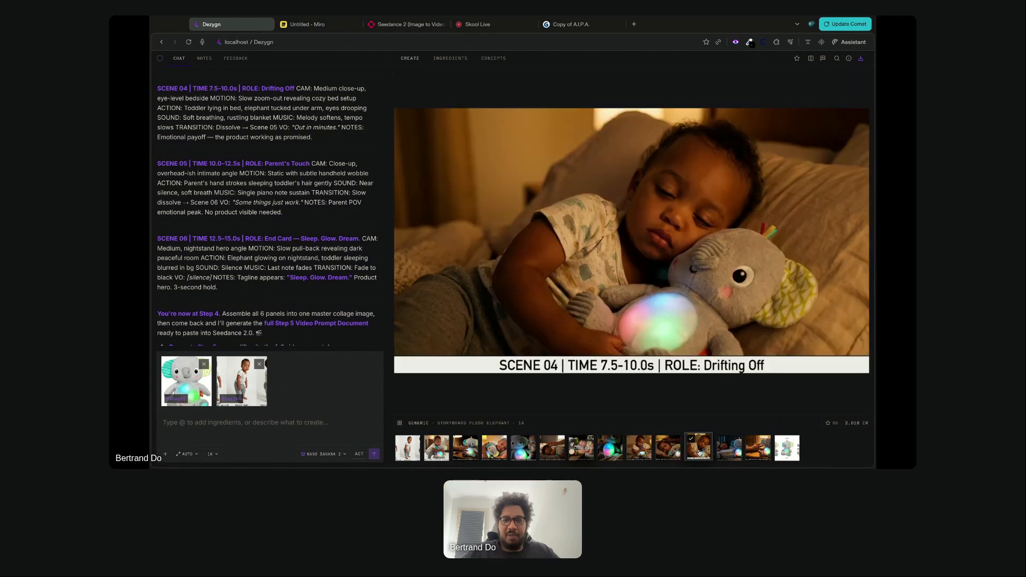
left_click(727, 455)
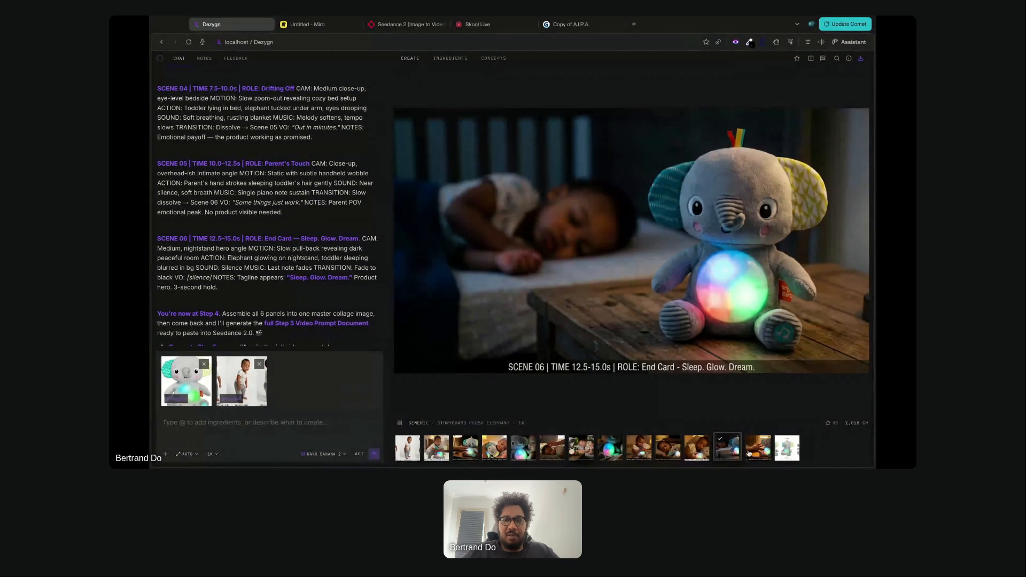
left_click(749, 454)
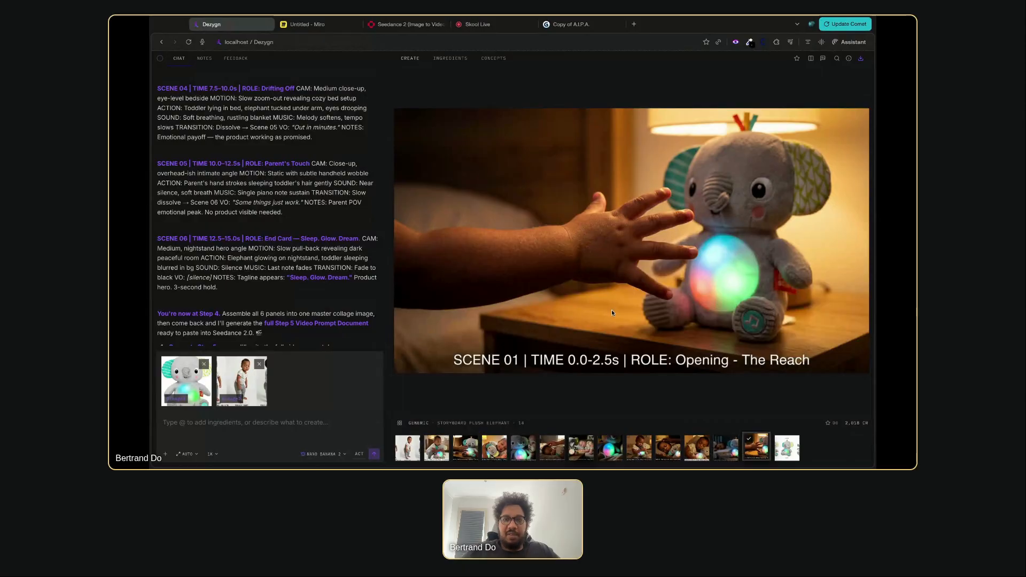
left_click(307, 24)
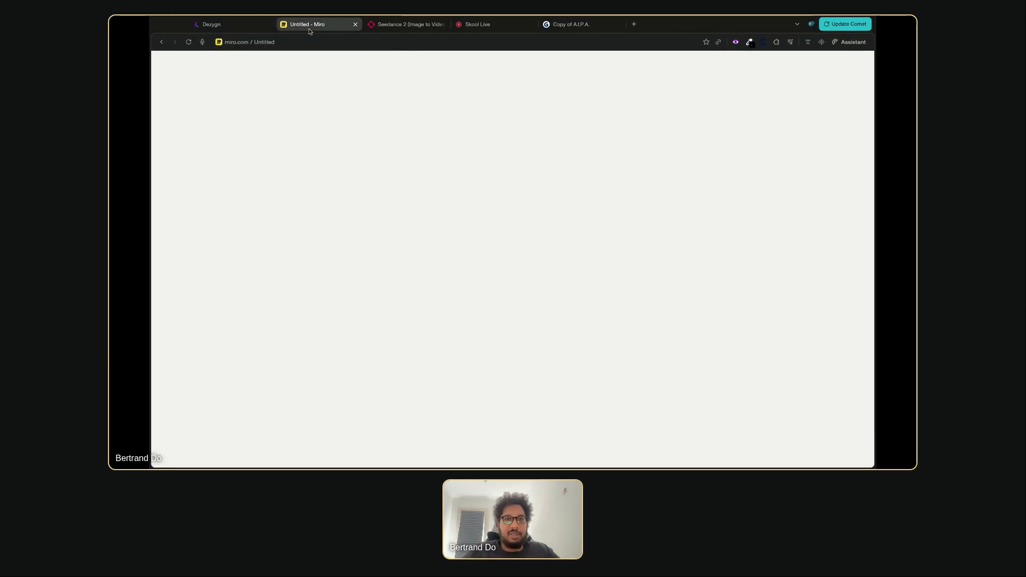
left_click(327, 216)
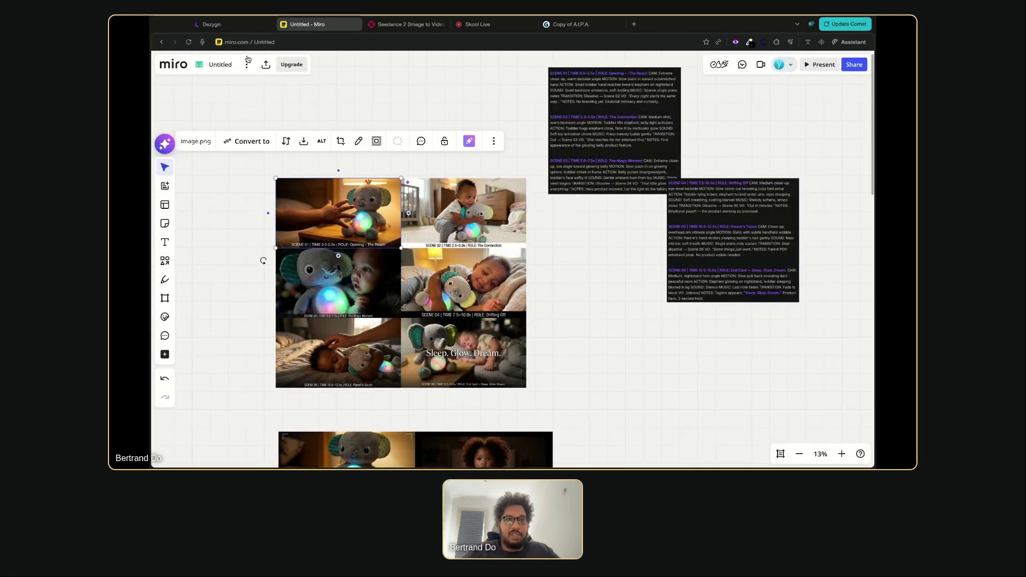
Replace the Scene 02 panel in the Miro grid with Dezygn's version of the toddler hugging the elephant on the bed
left_click(230, 24)
left_click(562, 452)
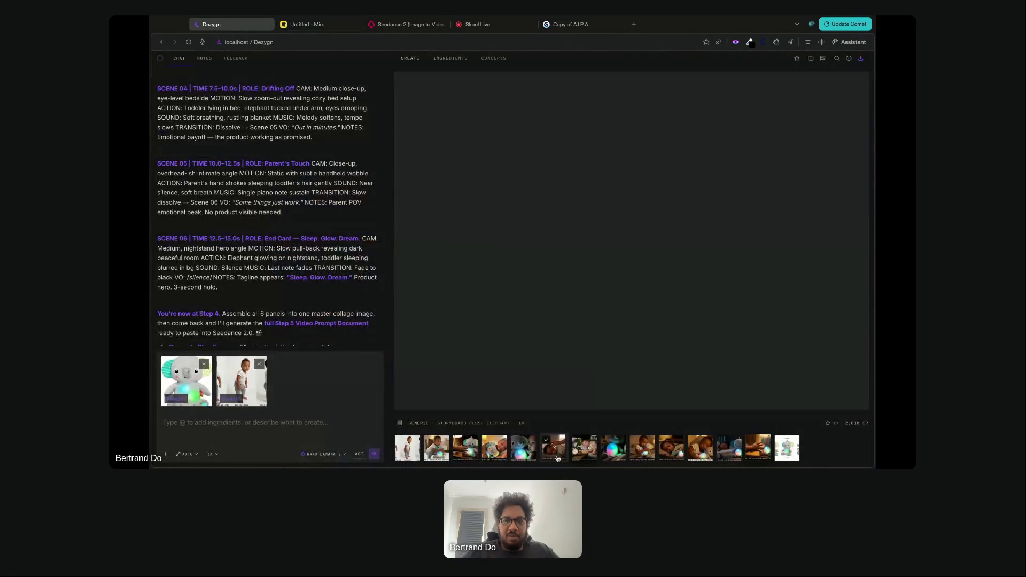
left_click(581, 456)
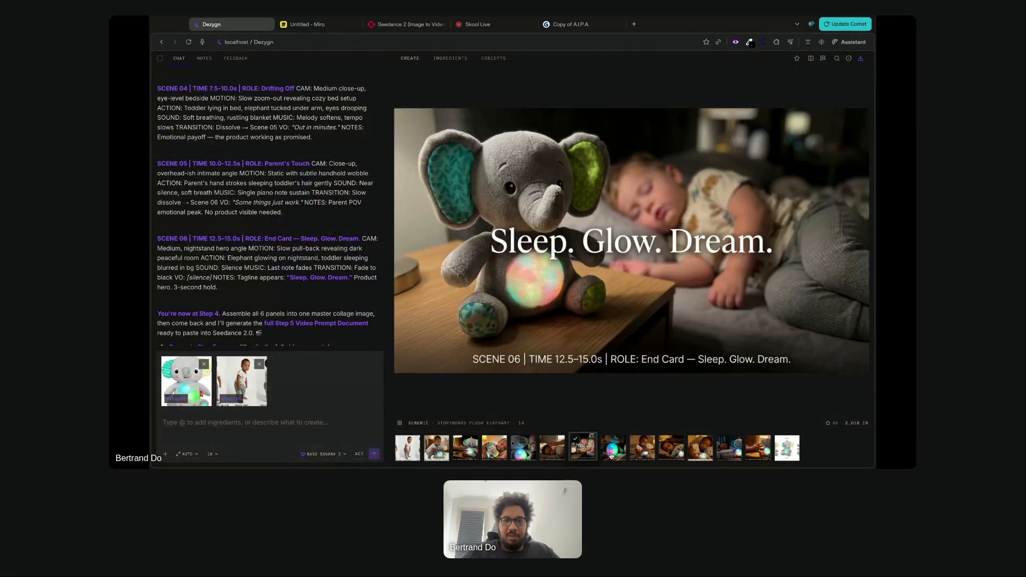
left_click(612, 454)
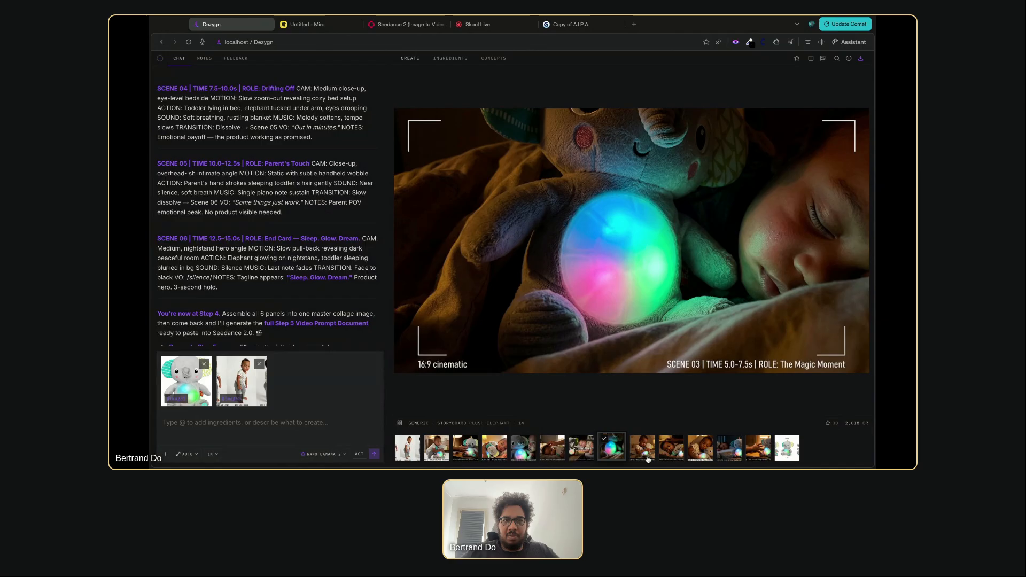
left_click(647, 457)
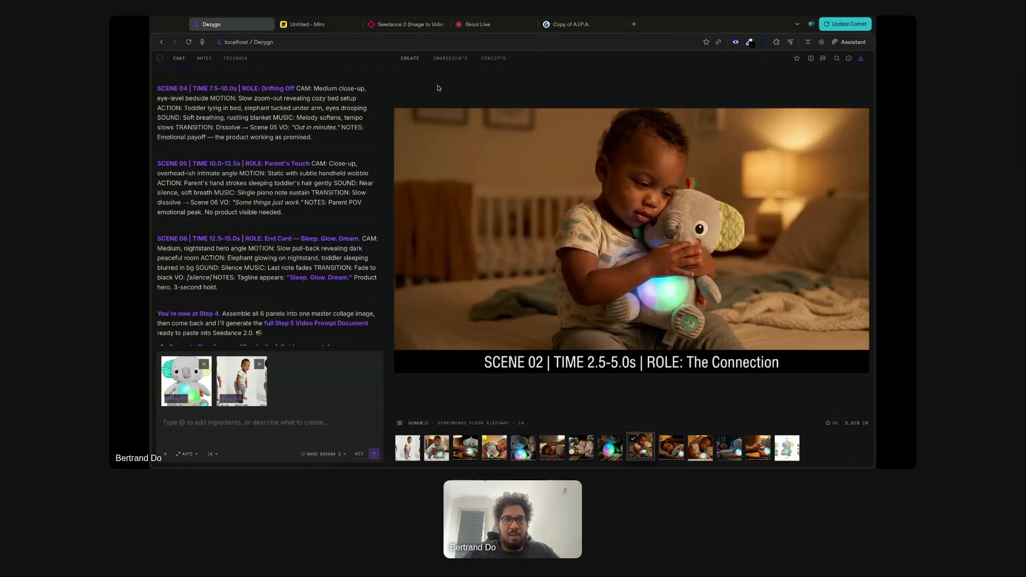
left_click(323, 27)
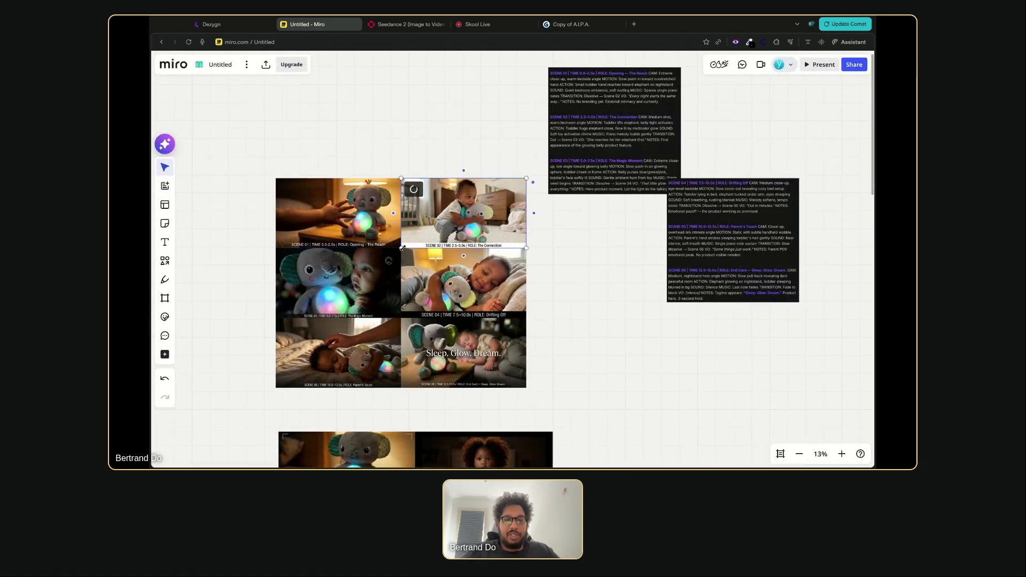
Replace the Scene 04 panel in the Miro grid with Dezygn's darker Drifting Off image of the toddler asleep with the elephant
left_click(245, 26)
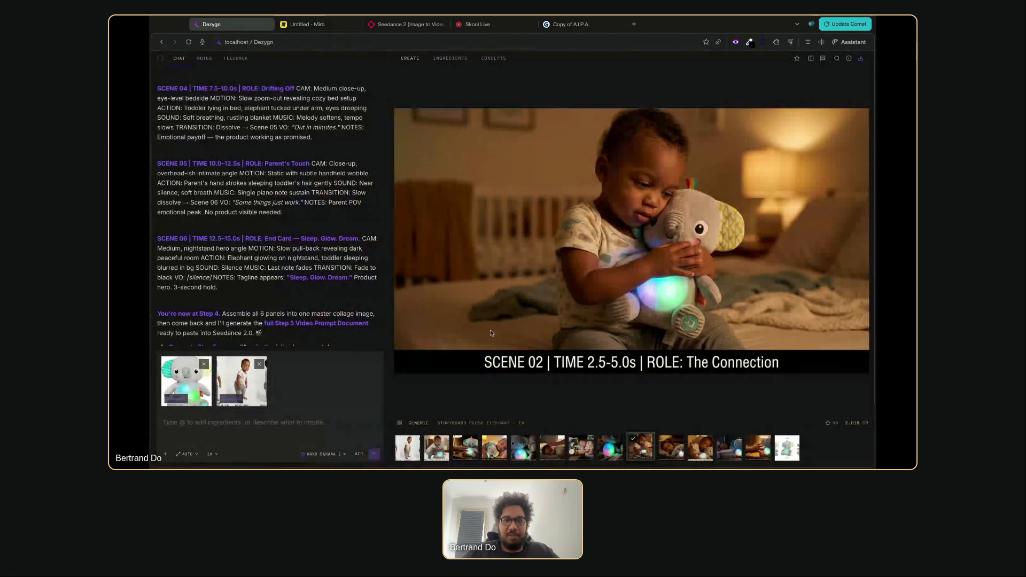
left_click(669, 455)
left_click(698, 456)
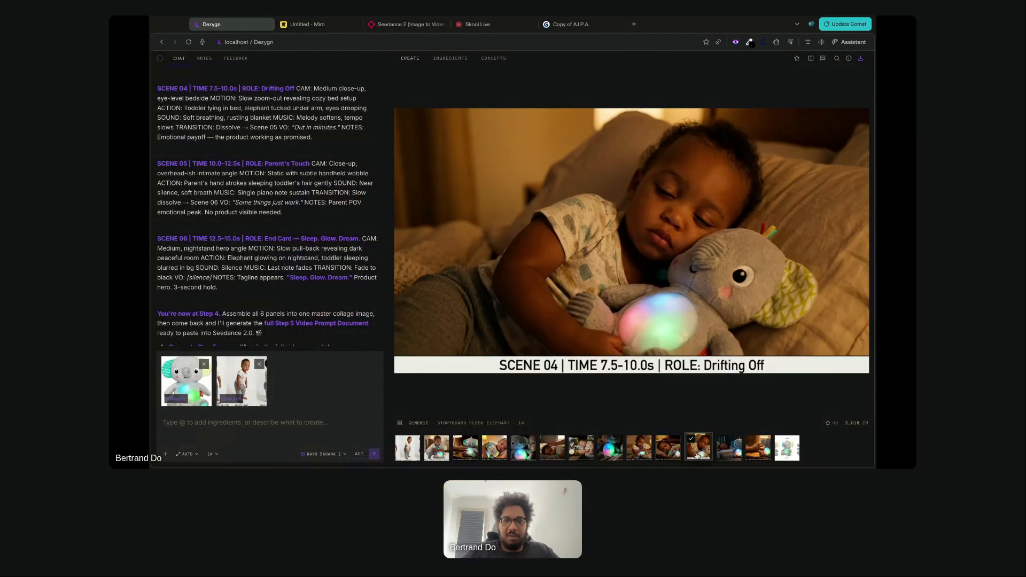
left_click(728, 455)
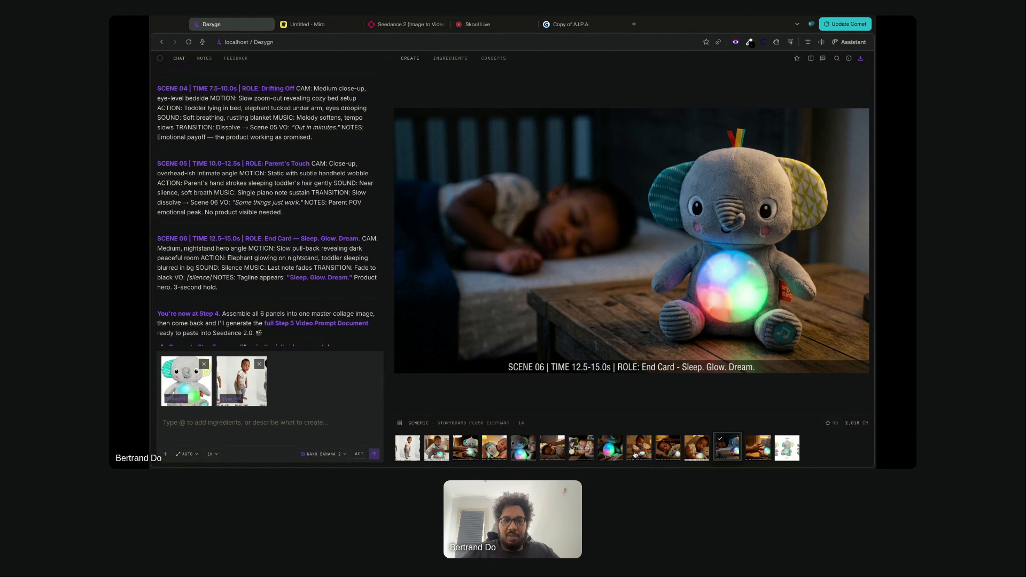
left_click(747, 455)
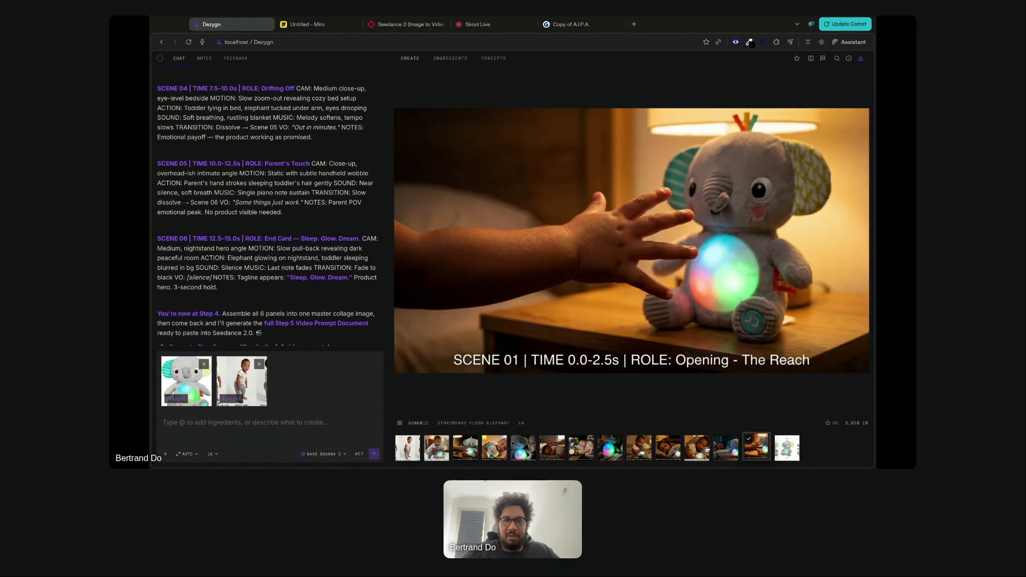
left_click(719, 456)
left_click(694, 455)
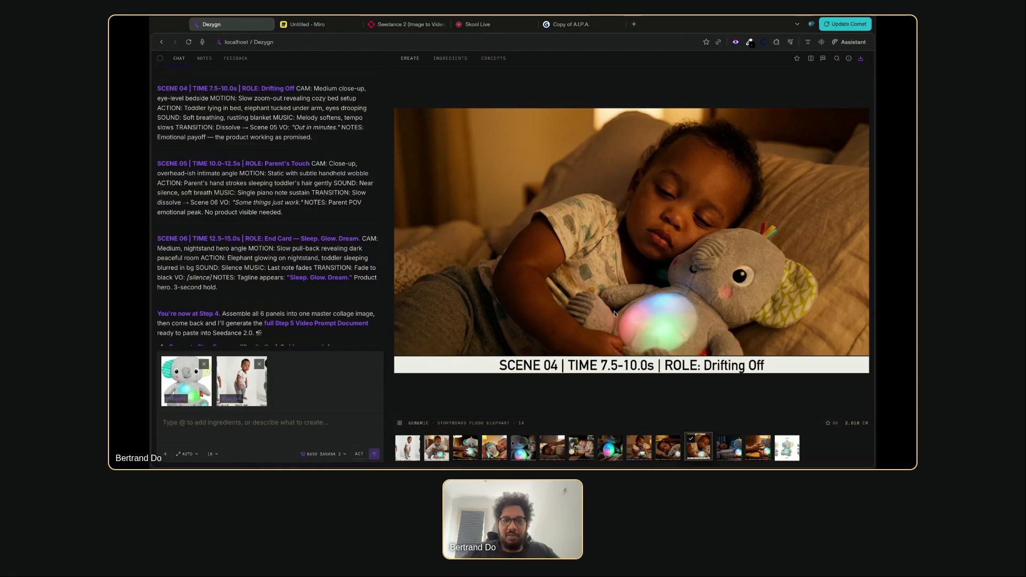
left_click(312, 24)
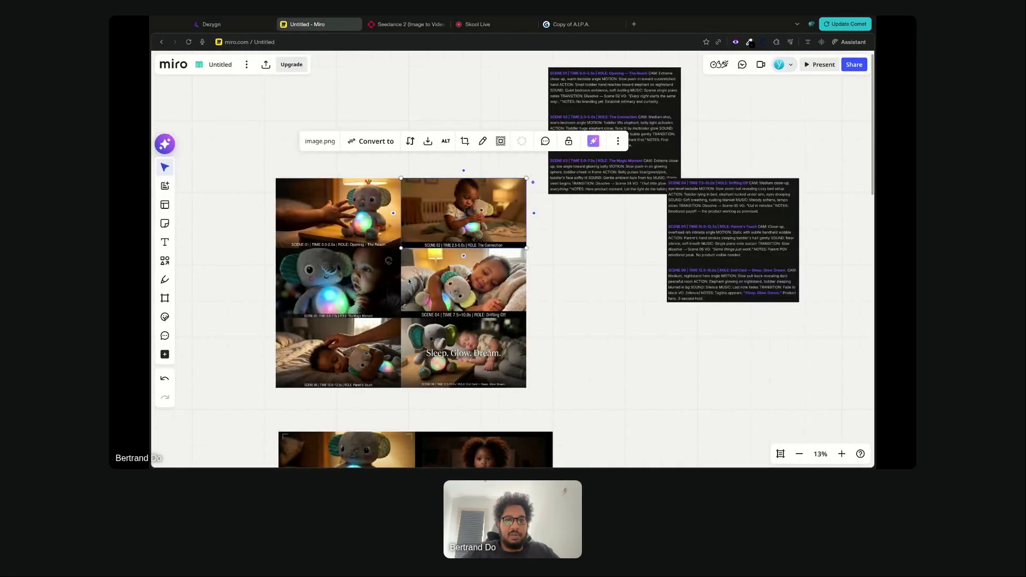
left_click(417, 284)
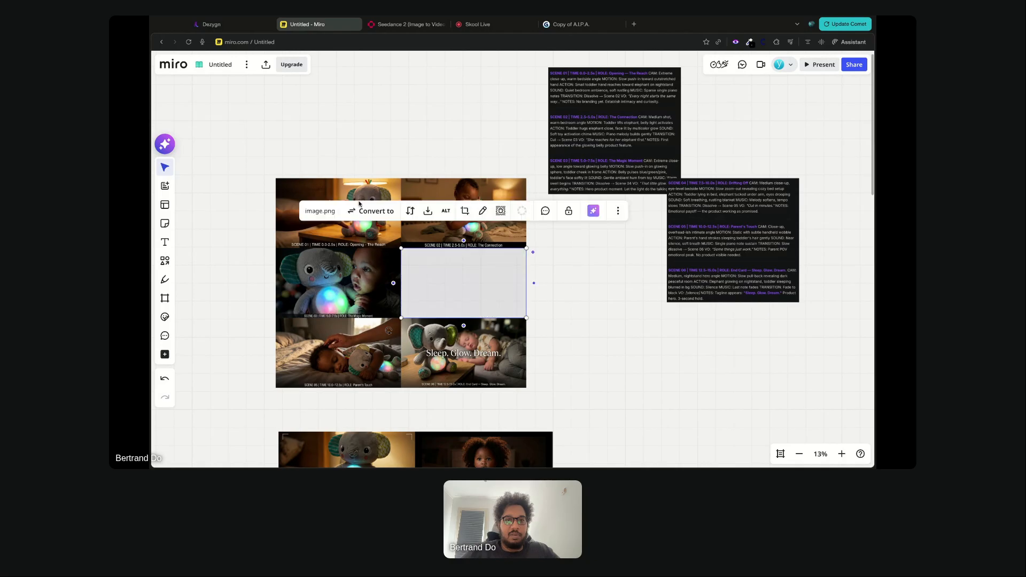
Replace the Scene 05 panel in the Miro grid with Dezygn's Parent's Touch image of a hand stroking the sleeping toddler
left_click(379, 302)
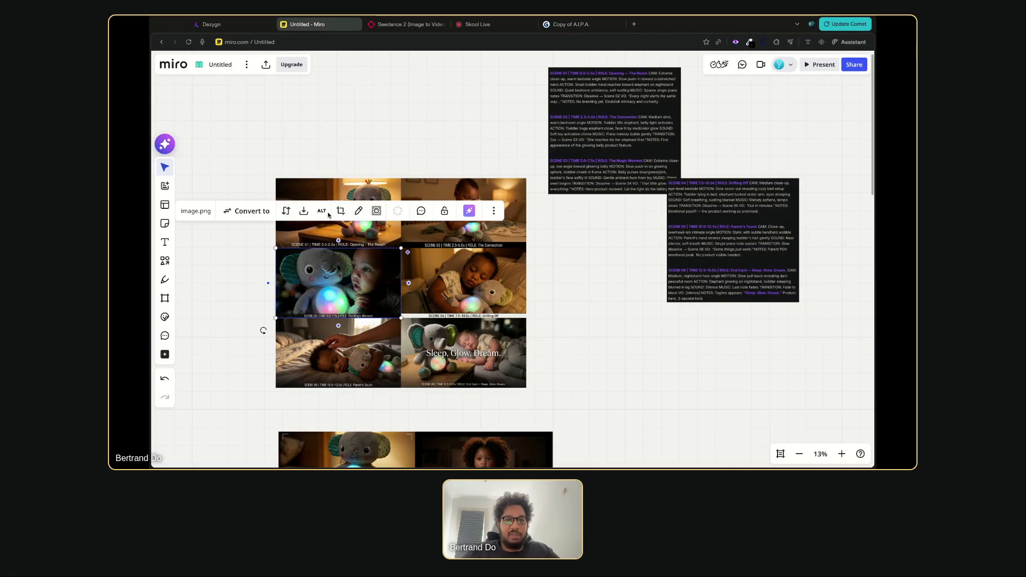
left_click(213, 24)
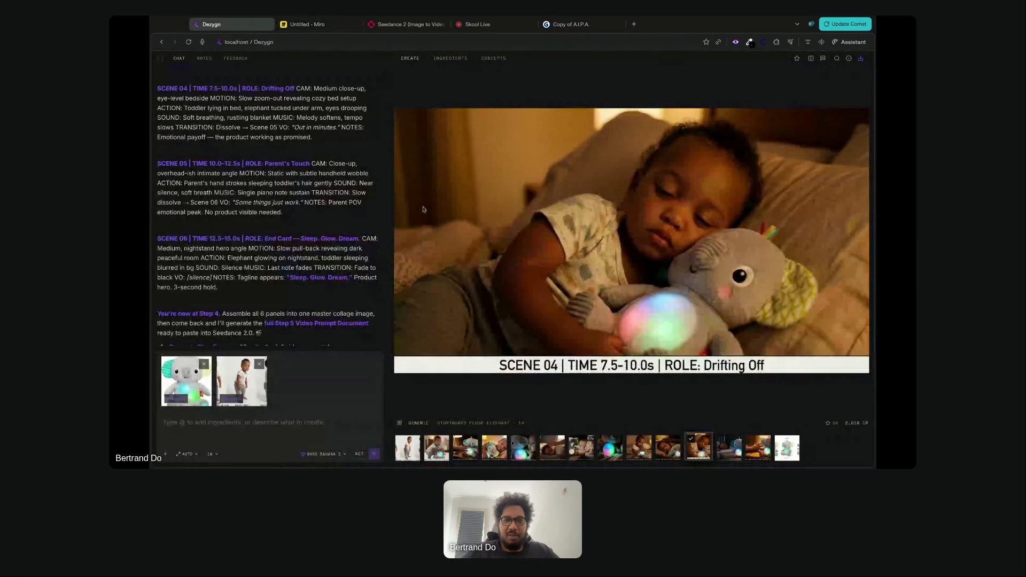
left_click(725, 451)
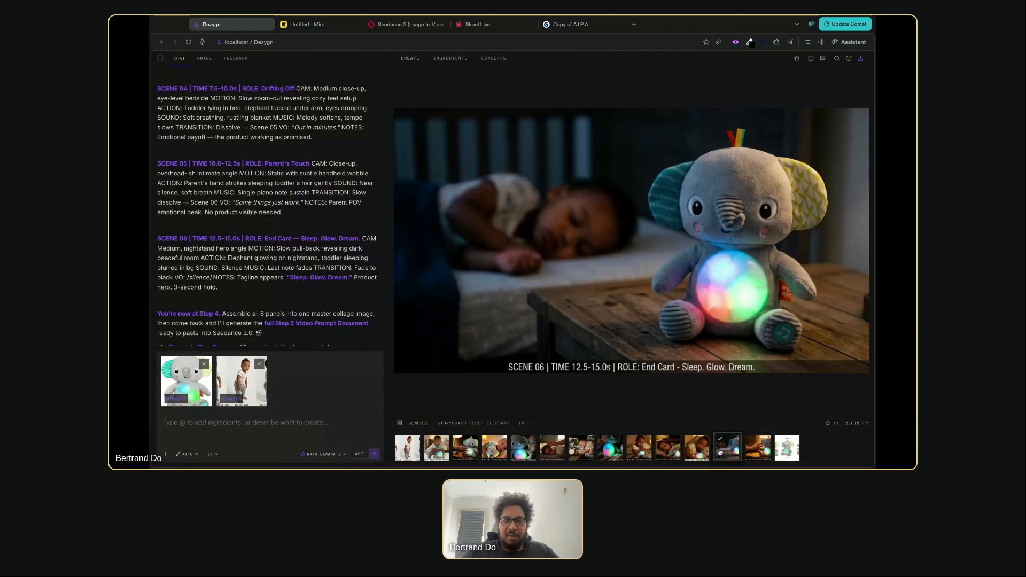
left_click(665, 455)
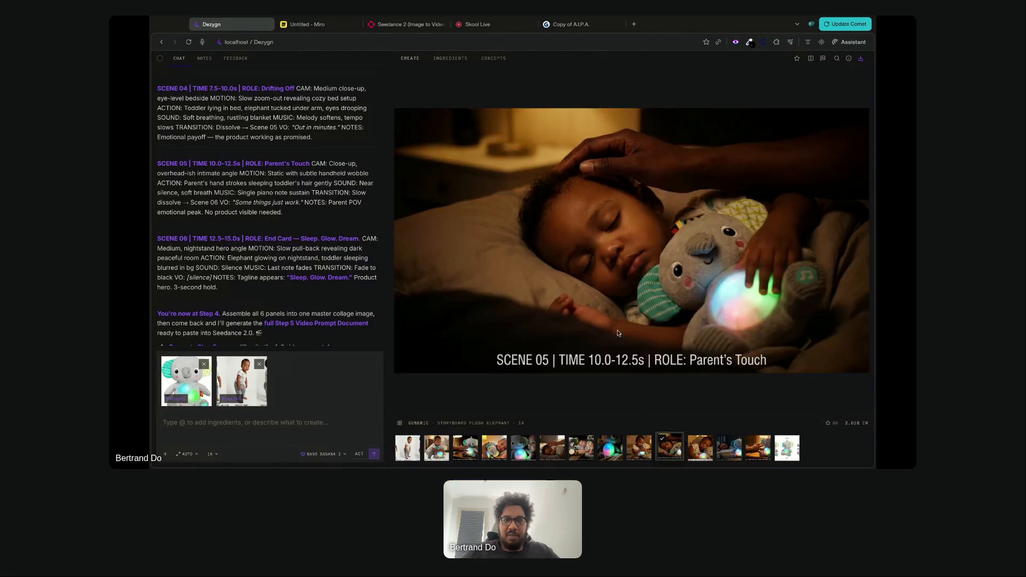
left_click(303, 25)
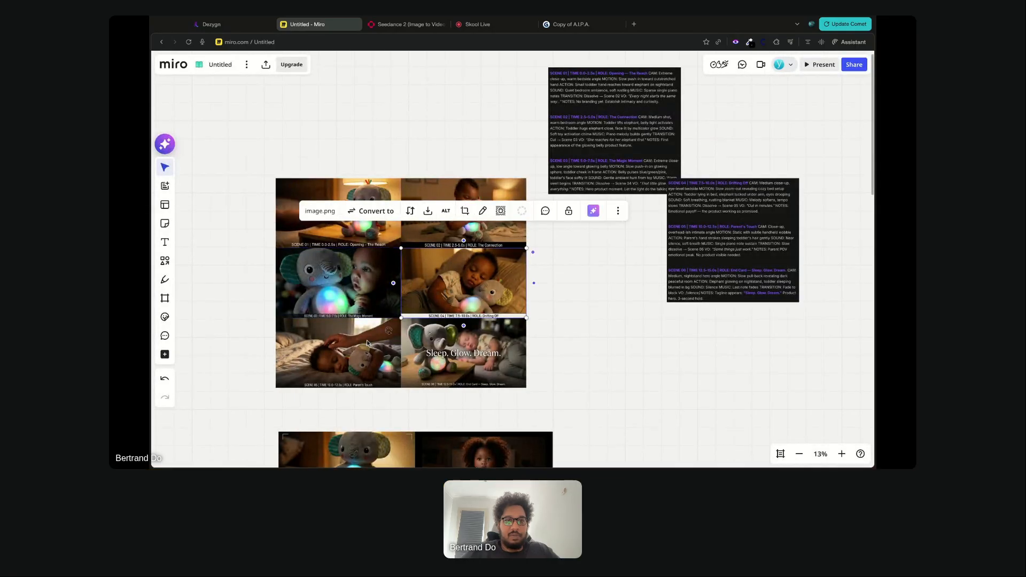
left_click(367, 344)
key("super+c")
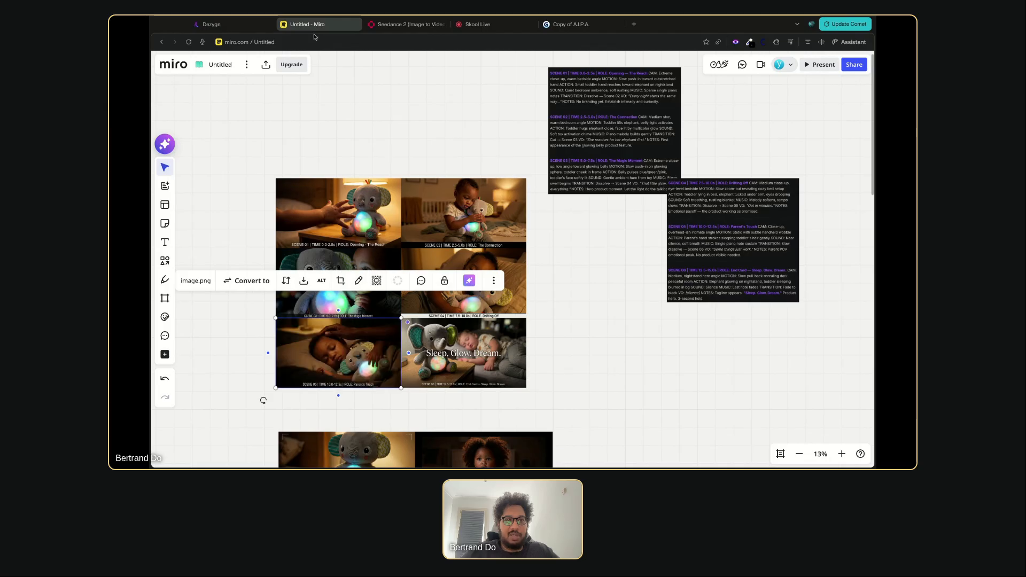
Replace the Scene 06 panel in the Miro grid with Dezygn's End Card image of the glowing elephant on the wooden nightstand
left_click(225, 24)
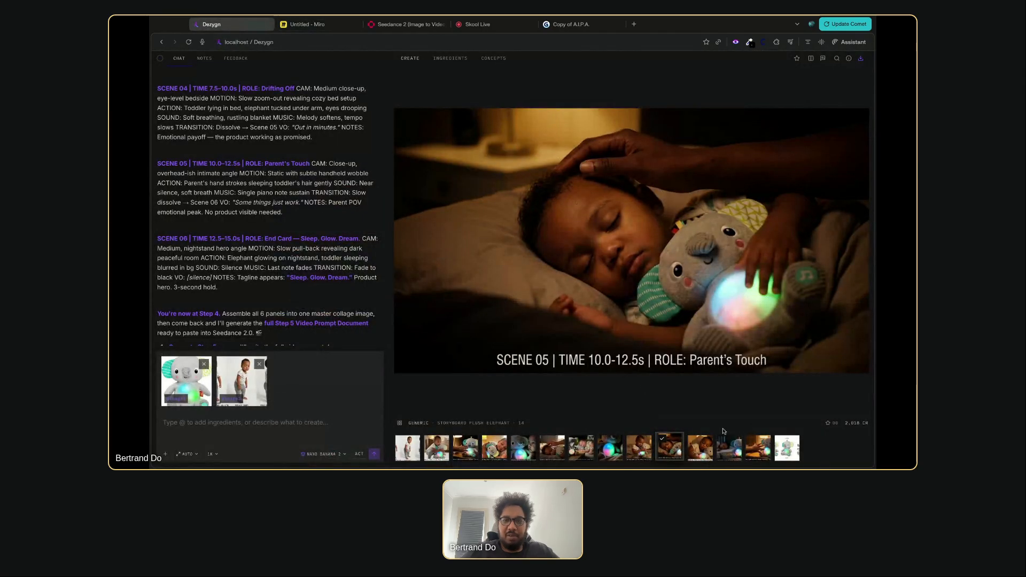
left_click(708, 451)
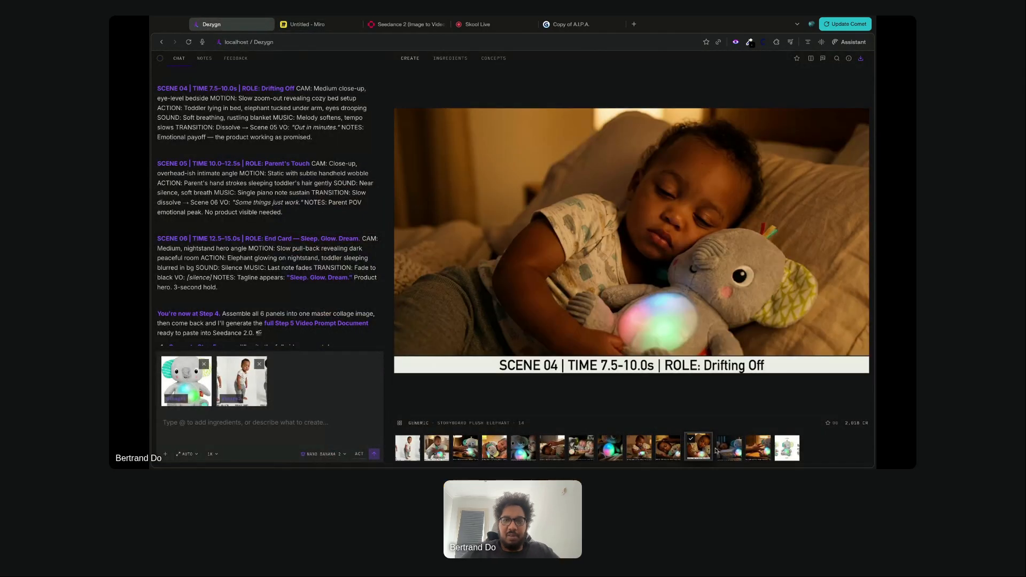
left_click(307, 24)
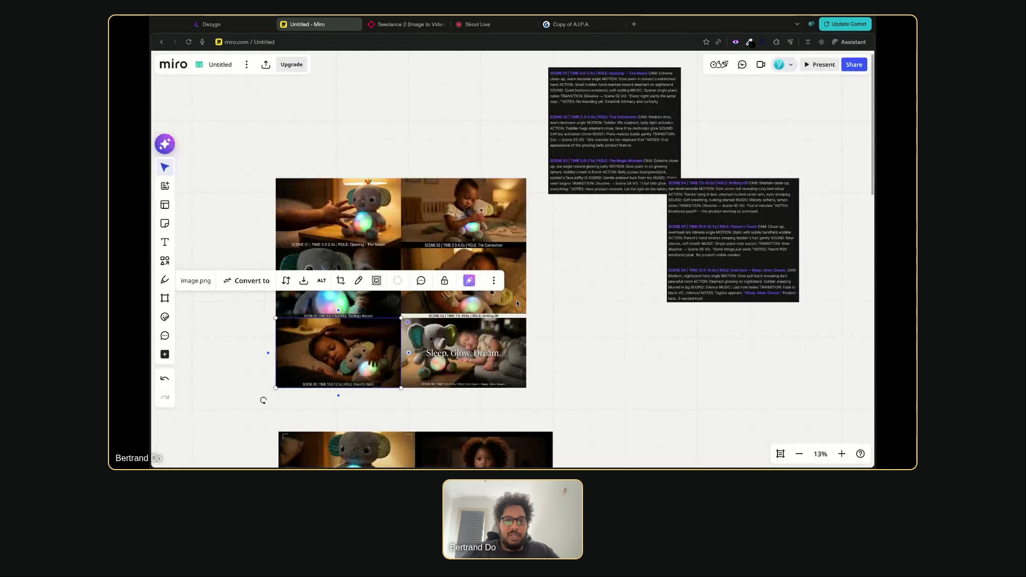
left_click(497, 369)
left_click(225, 24)
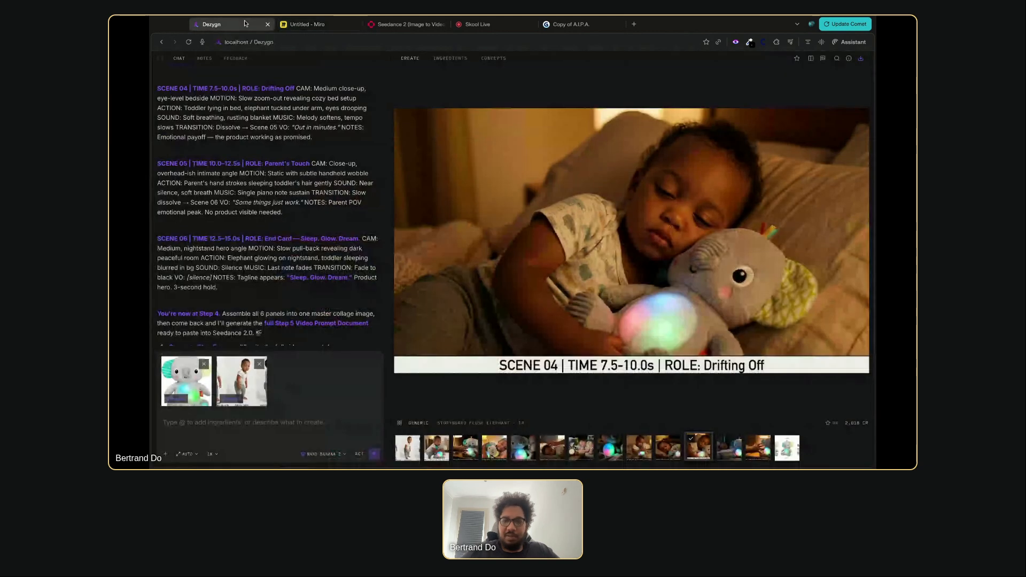
left_click(755, 449)
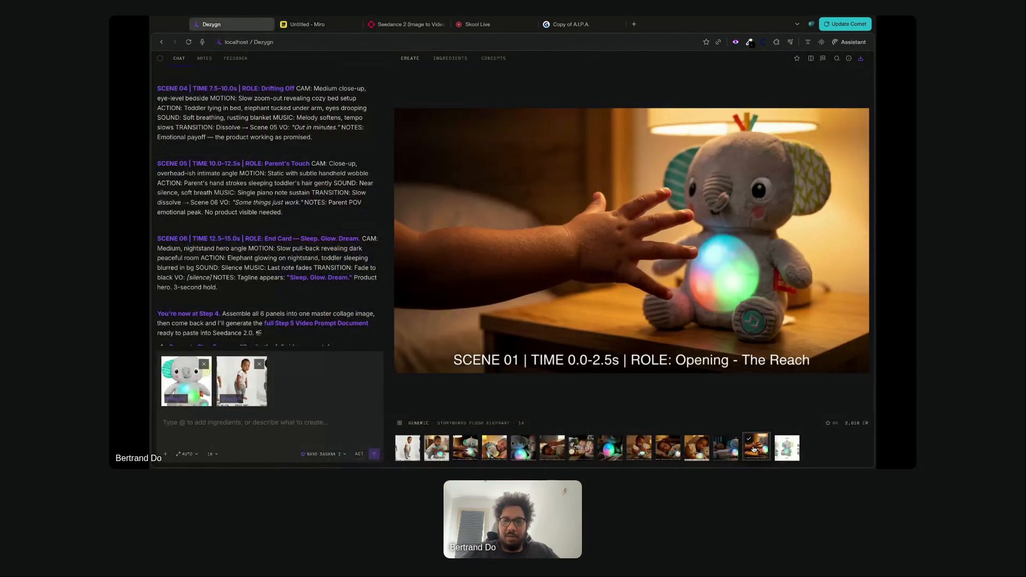
left_click(721, 455)
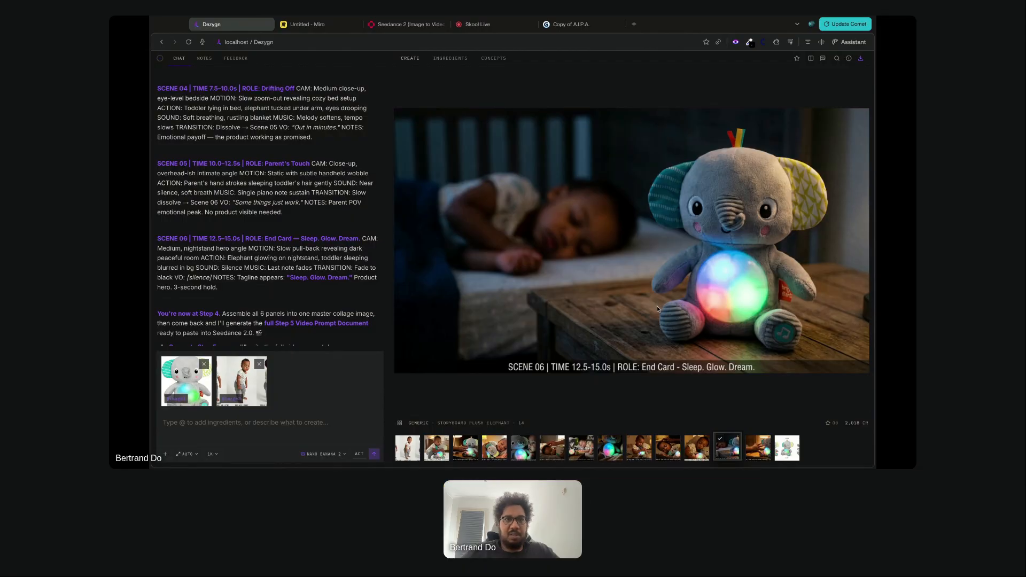
left_click(319, 25)
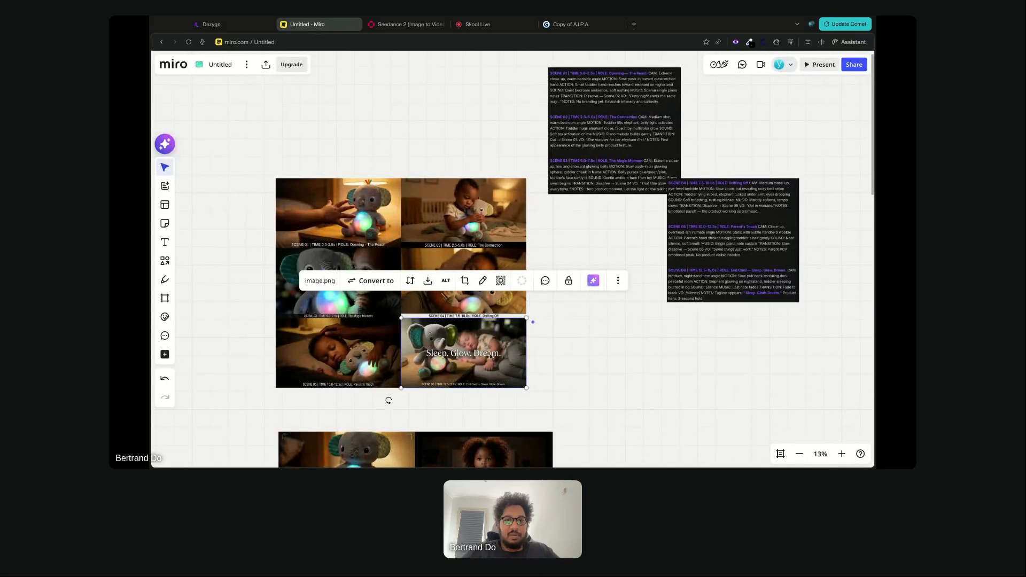
left_click(555, 360)
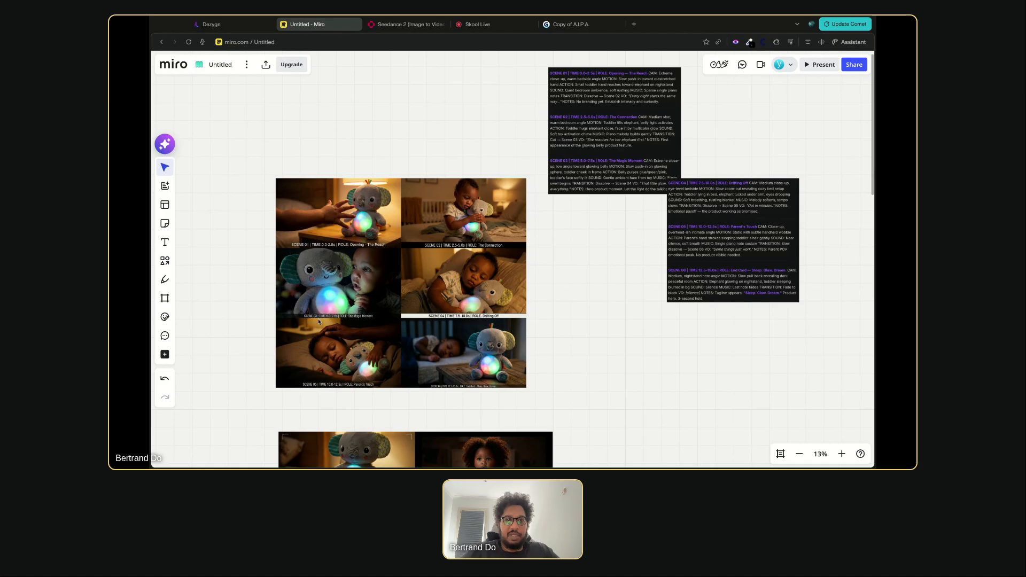
Review the six-panel grid and compare its Scene 03 panel with Dezygn's alternative Magic Moment close-up of the glowing belly
scroll(389, 262, "up", 5)
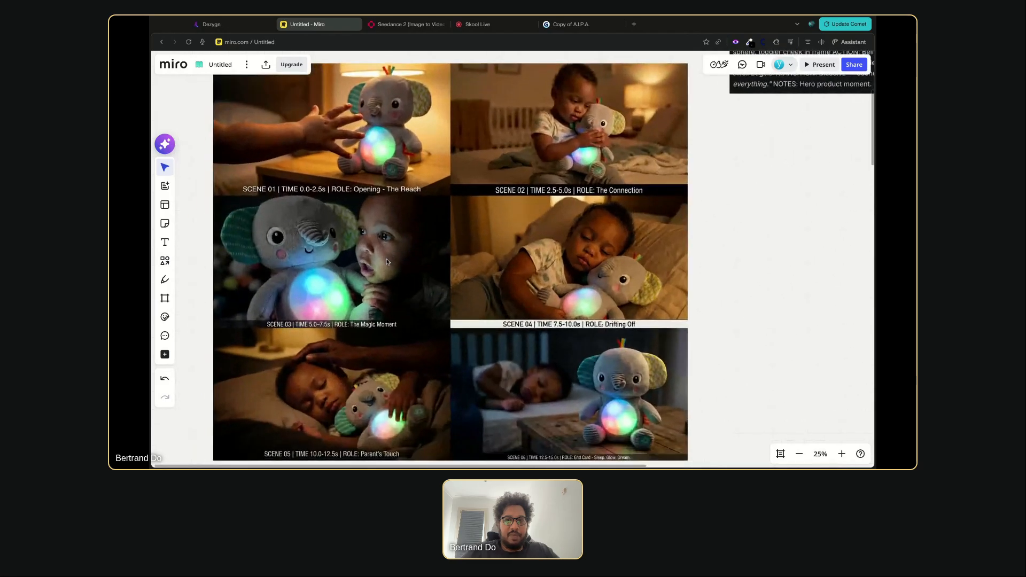
scroll(392, 278, "down", 1)
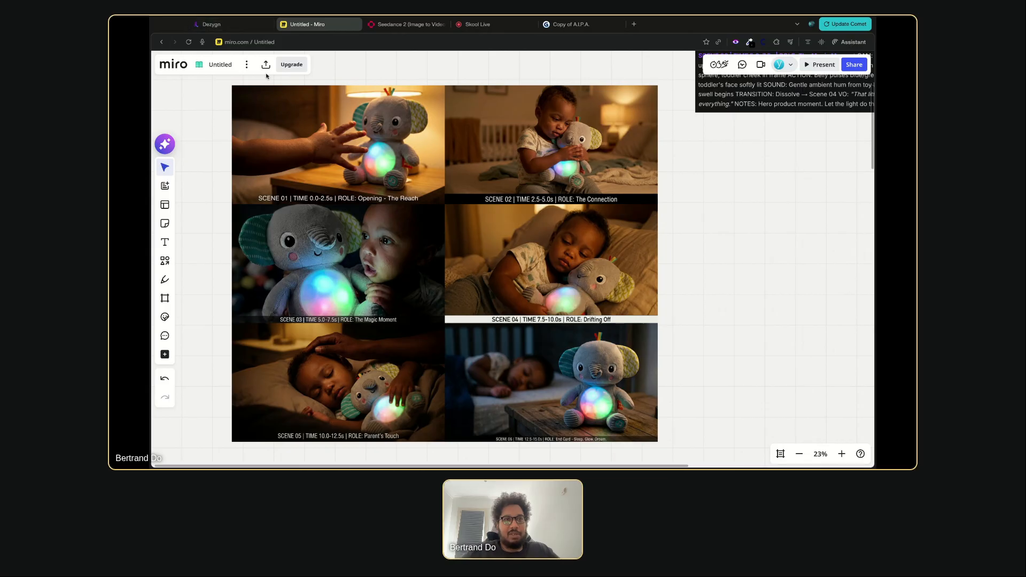
left_click(212, 24)
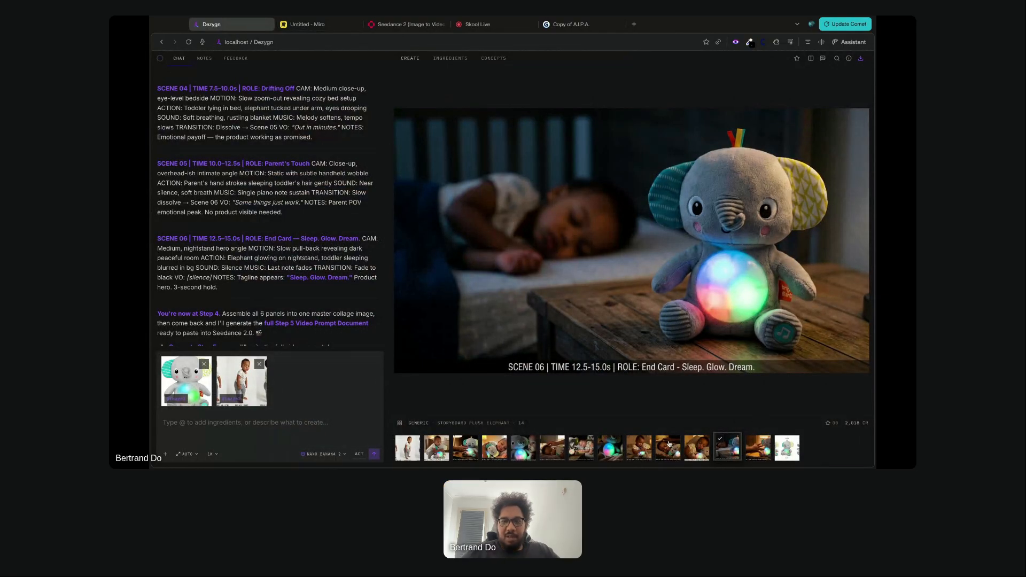
left_click(637, 450)
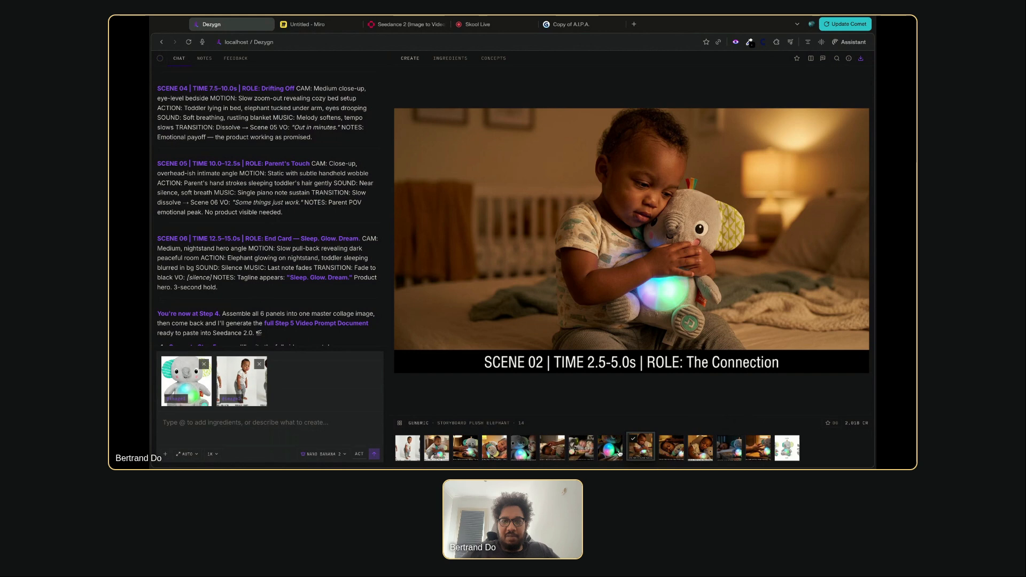
left_click(619, 454)
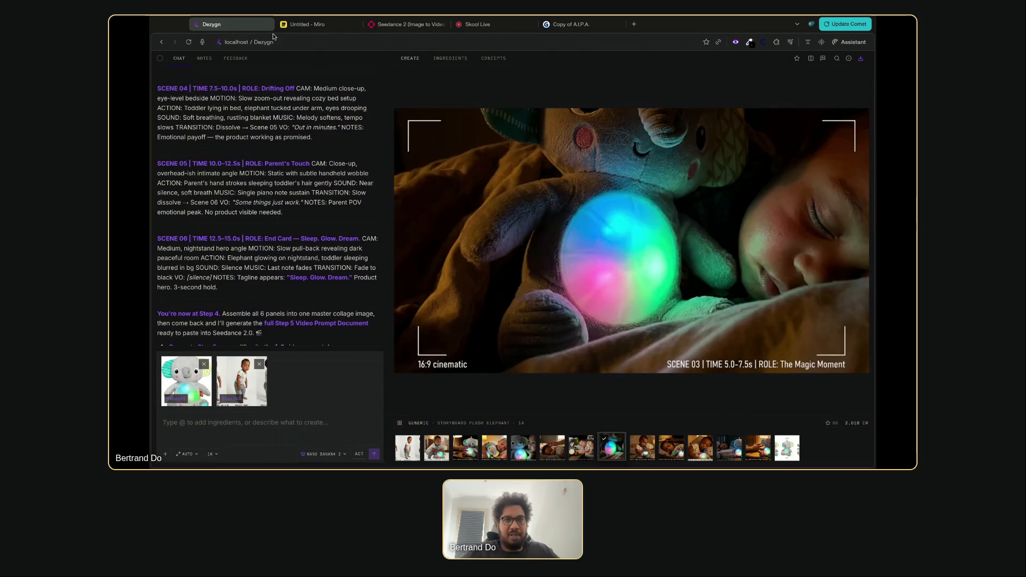
left_click(298, 25)
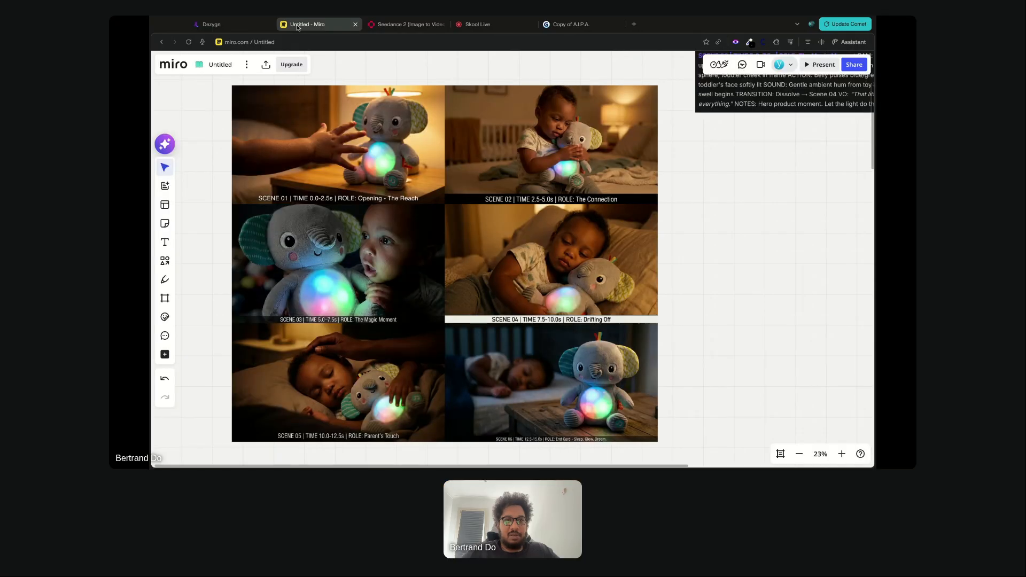
left_click(240, 27)
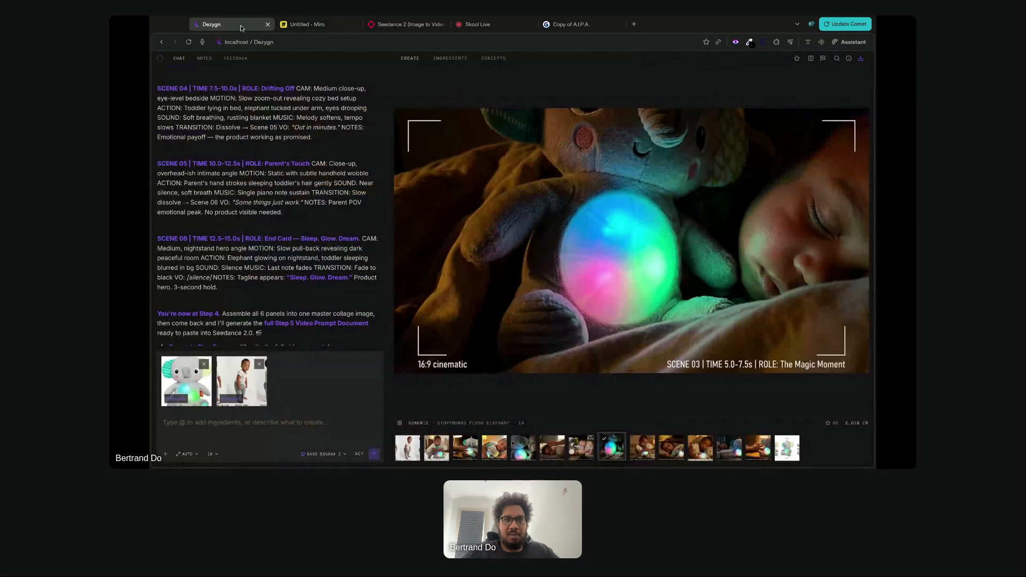
left_click(303, 24)
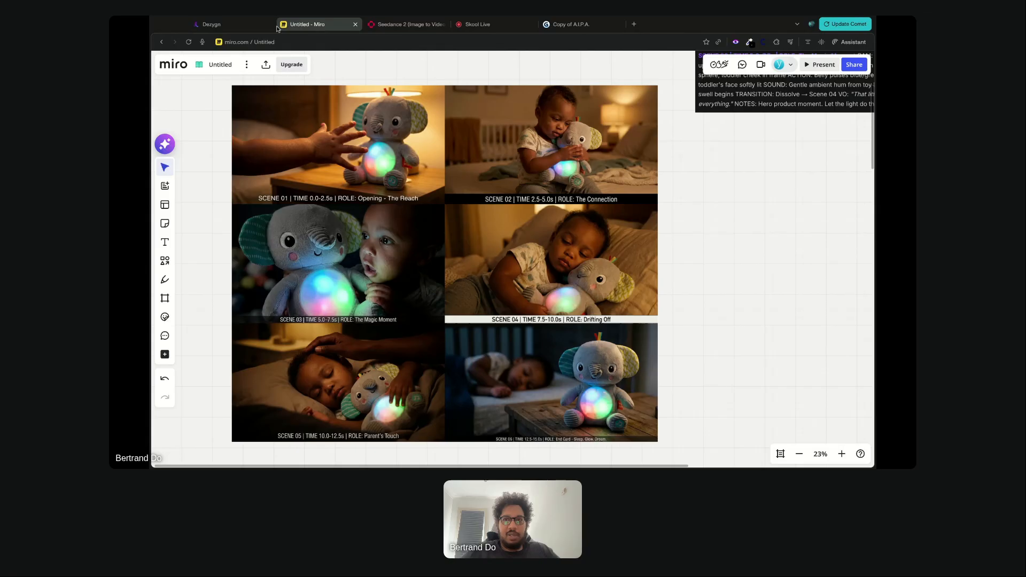
Move the Scene 01–03 shot notes closer to the Miro grid and check the Scene 03 description against Dezygn's close-up
scroll(702, 187, "up", 1)
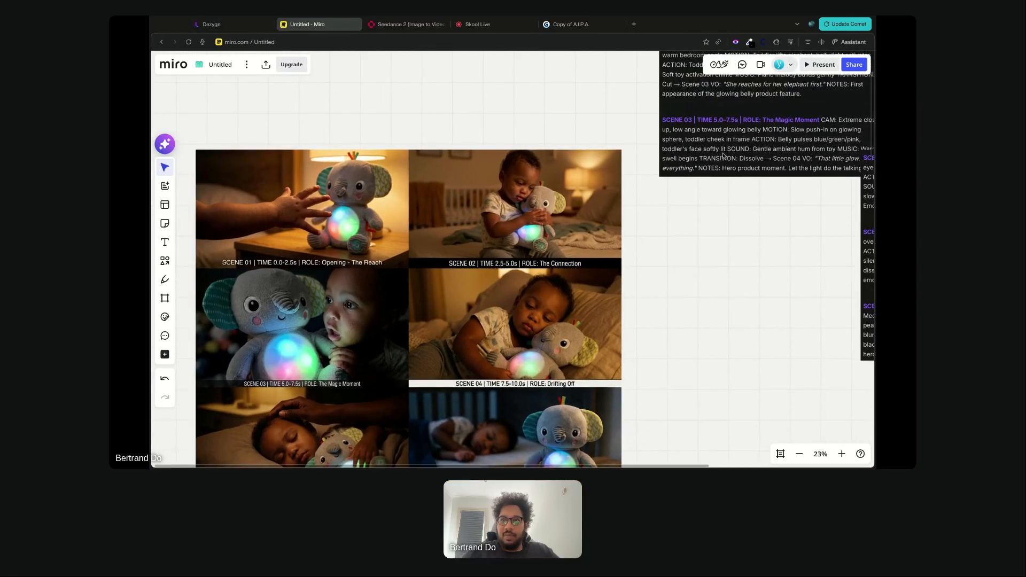
left_click_drag(725, 156, 659, 196)
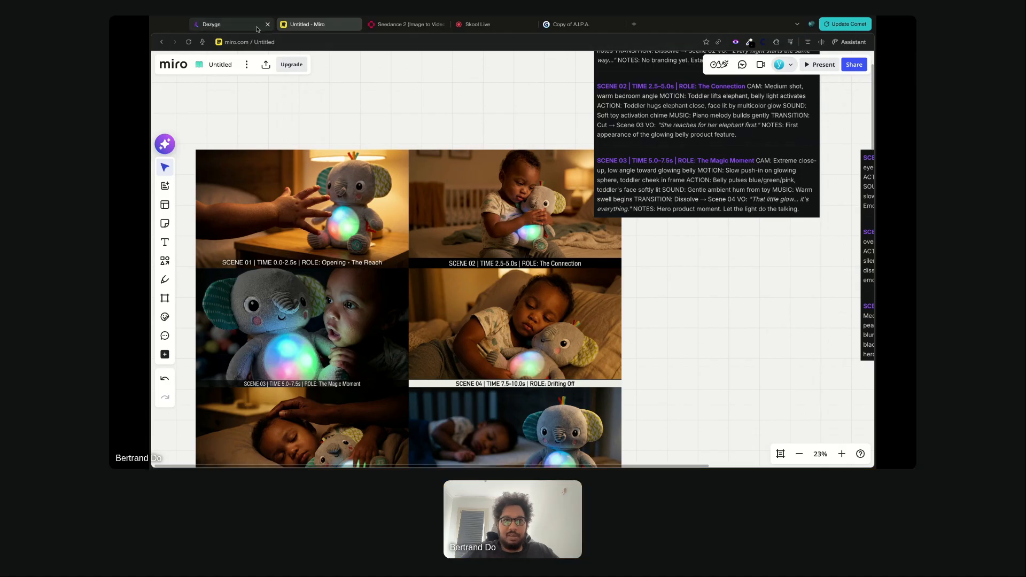
left_click(238, 28)
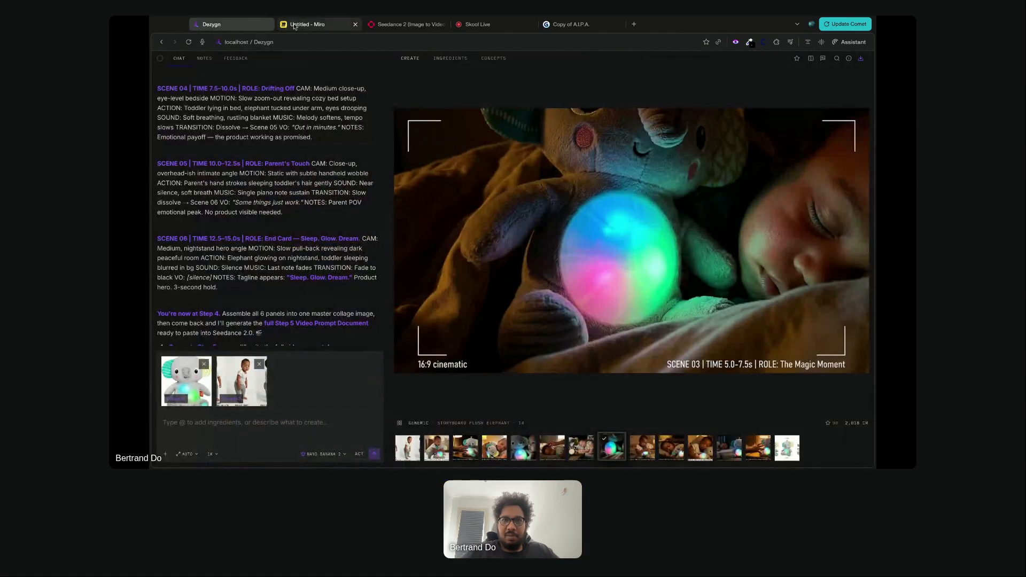
left_click(311, 27)
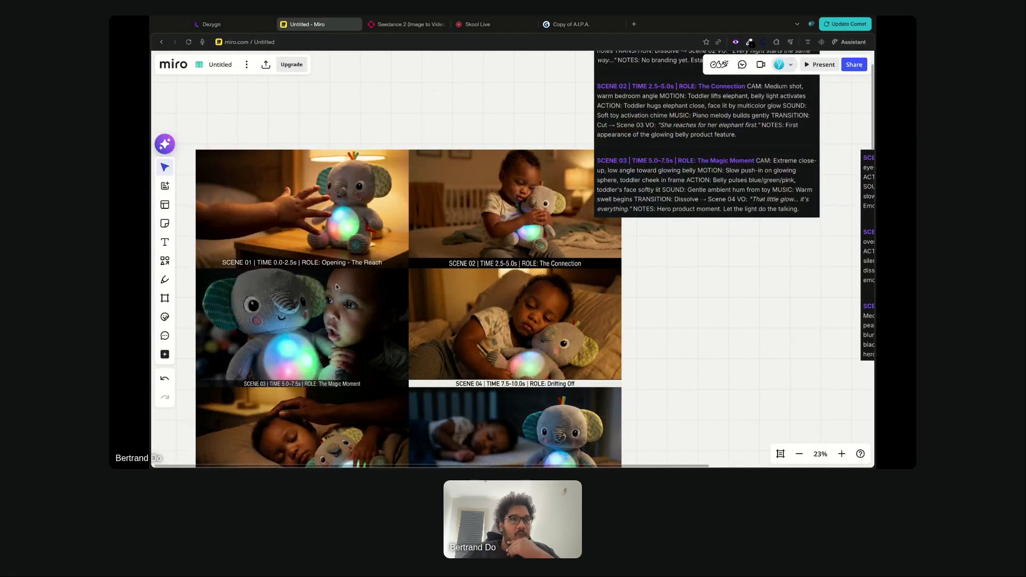
Replace the Scene 03 panel in the Miro grid with Dezygn's Magic Moment close-up of the glowing belly beside the toddler's face
left_click(212, 24)
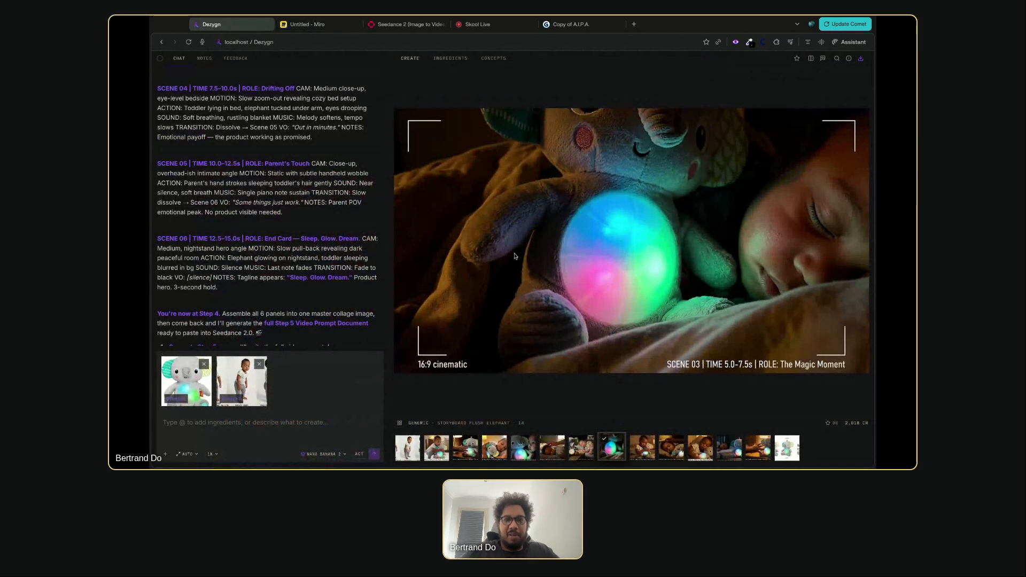
left_click(323, 29)
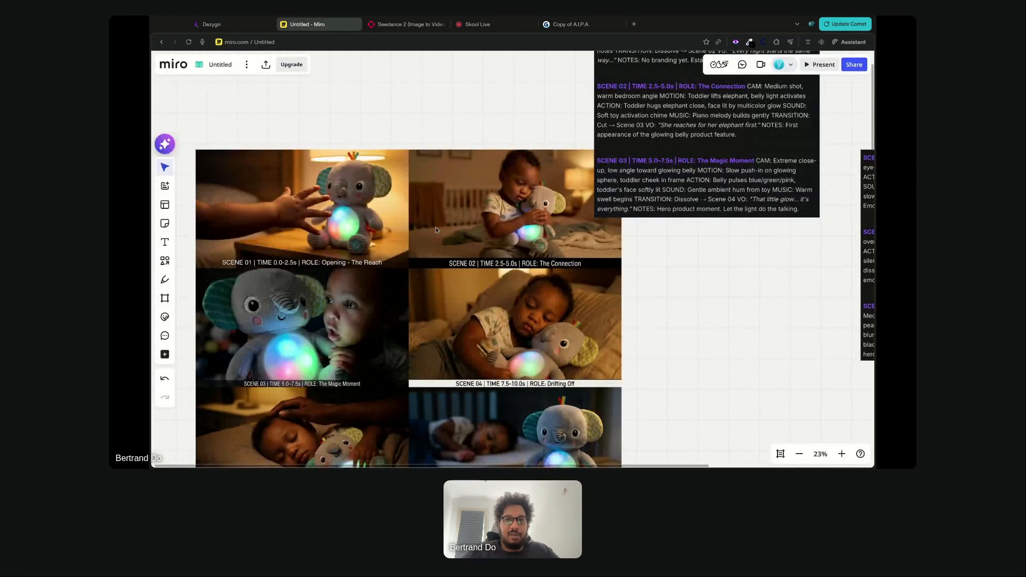
scroll(432, 288, "down", 2)
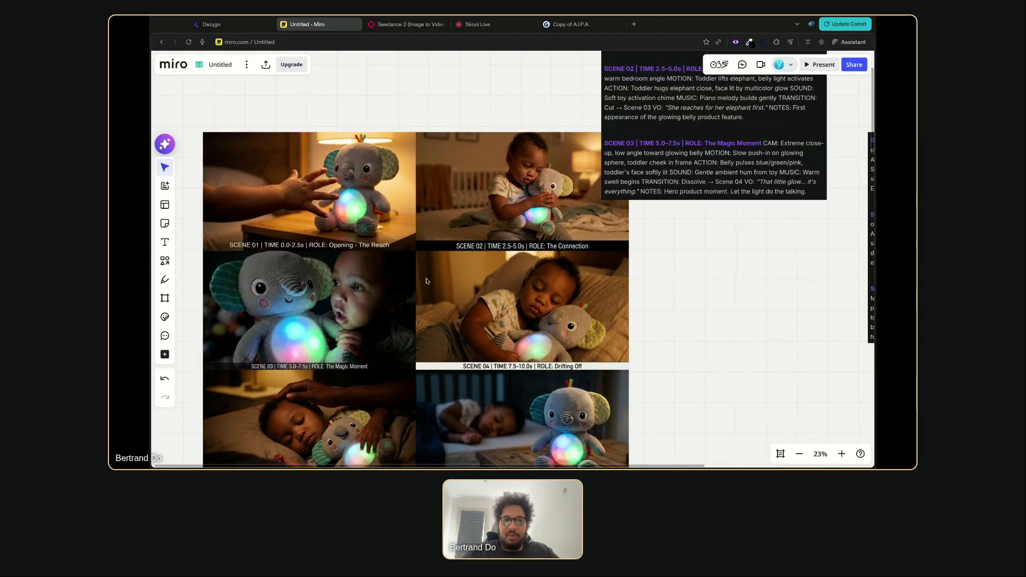
left_click(360, 290)
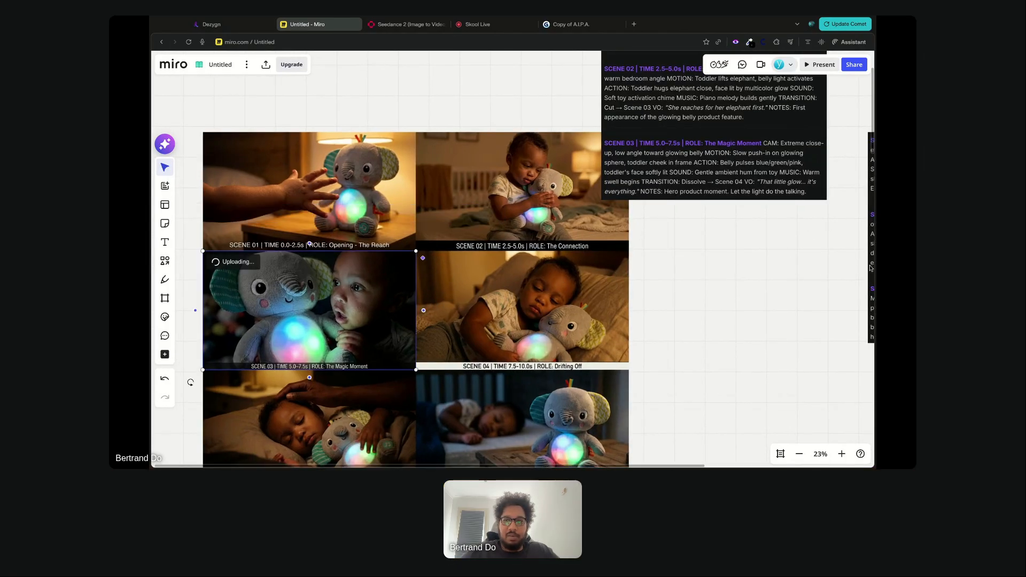
left_click(666, 311)
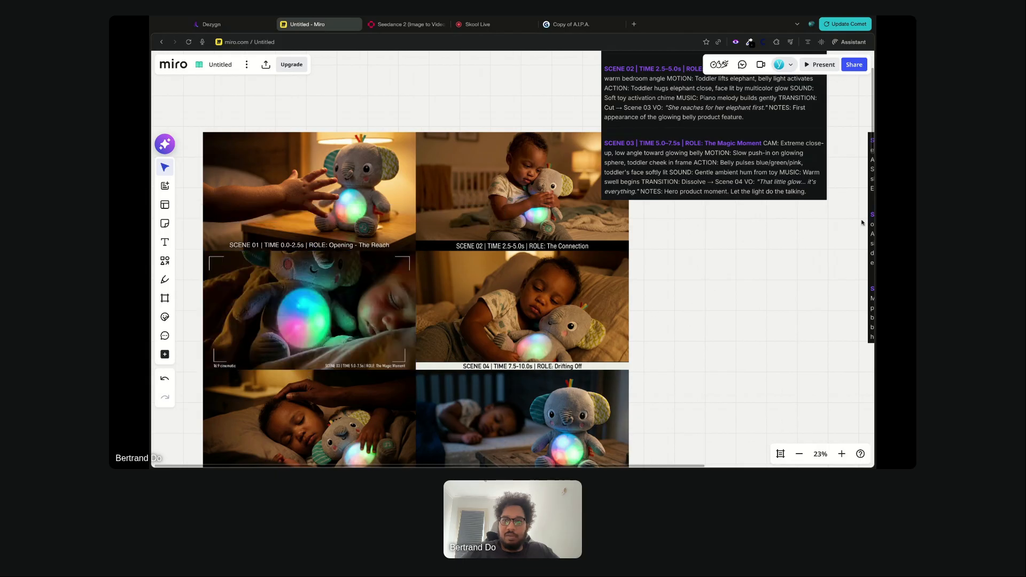
Move the Scene 04–06 shot notes beside the grid, below the Scene 01–03 notes, and check the Scene 04, 05 and 06 panels against them
left_click_drag(874, 220, 617, 303)
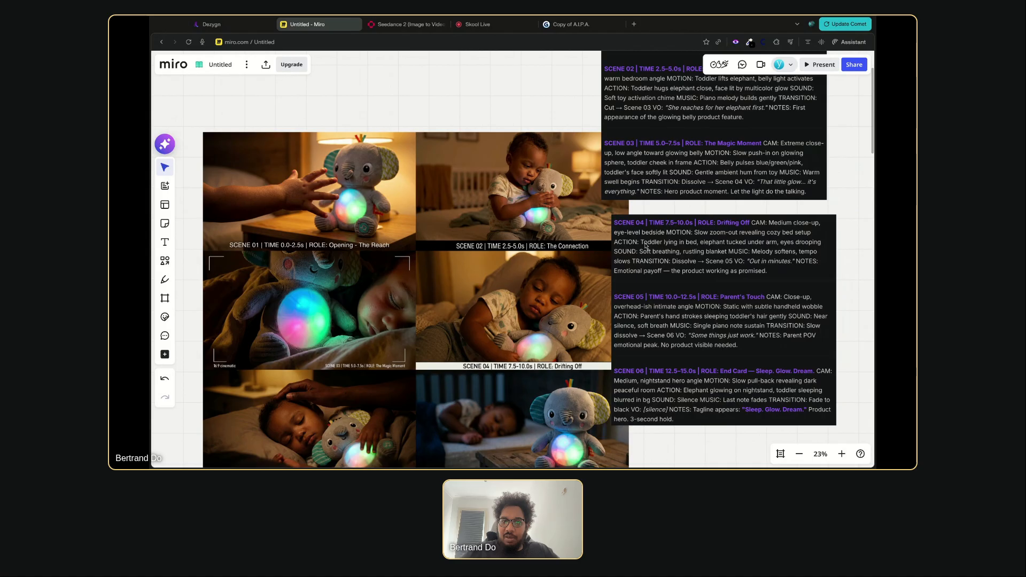
left_click_drag(644, 247, 649, 257)
left_click(567, 289)
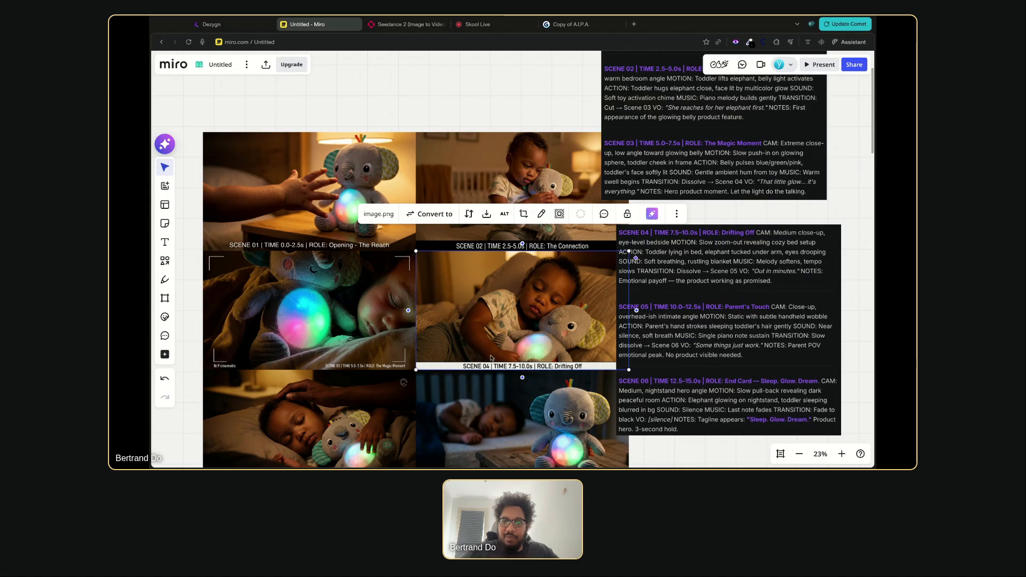
left_click(397, 394)
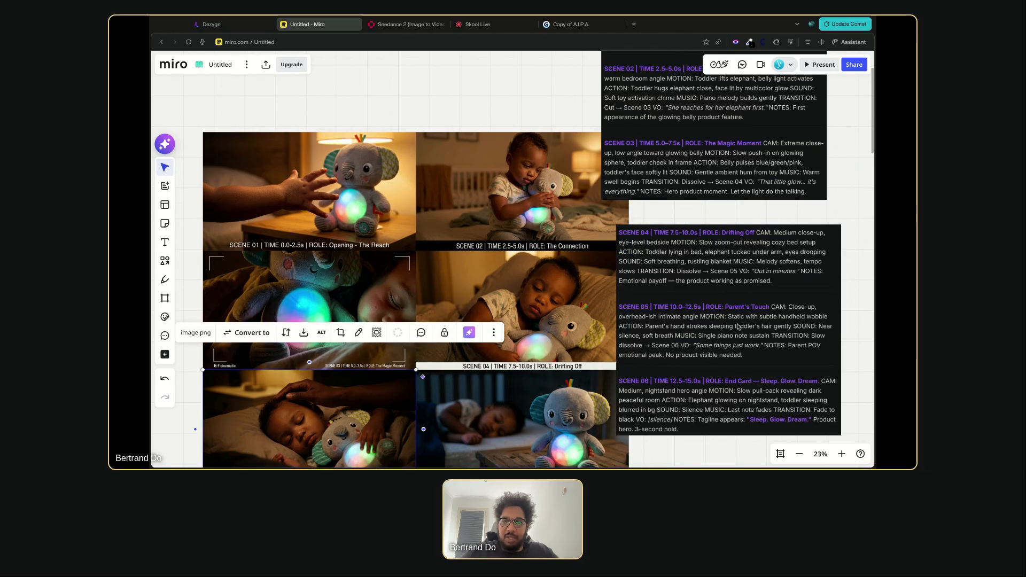
left_click(548, 403)
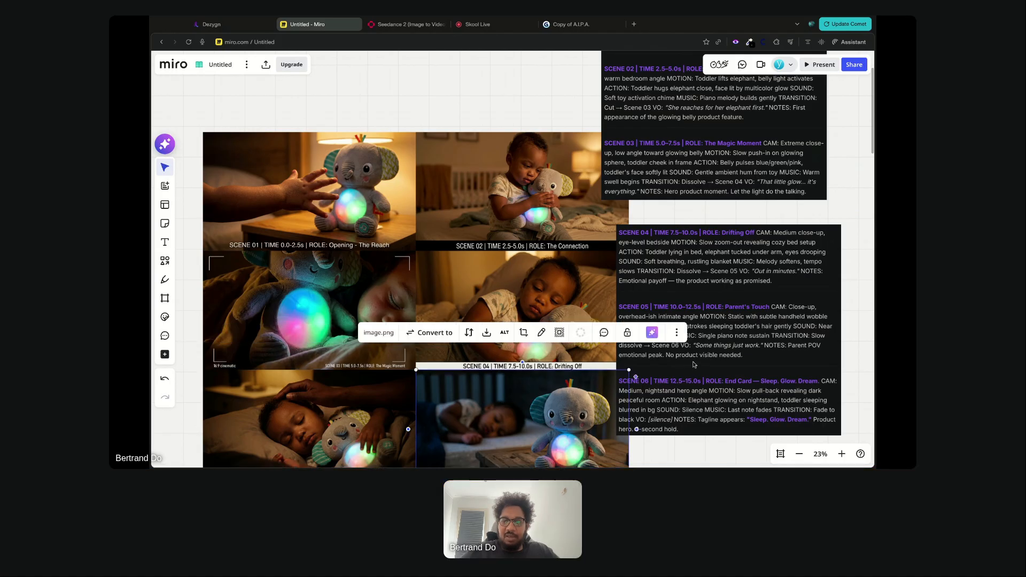
Move the Scene 04–06 and Scene 01–03 shot notes clear of the six-panel grid and review the whole storyboard
left_click_drag(695, 365, 739, 365)
left_click_drag(642, 195, 697, 208)
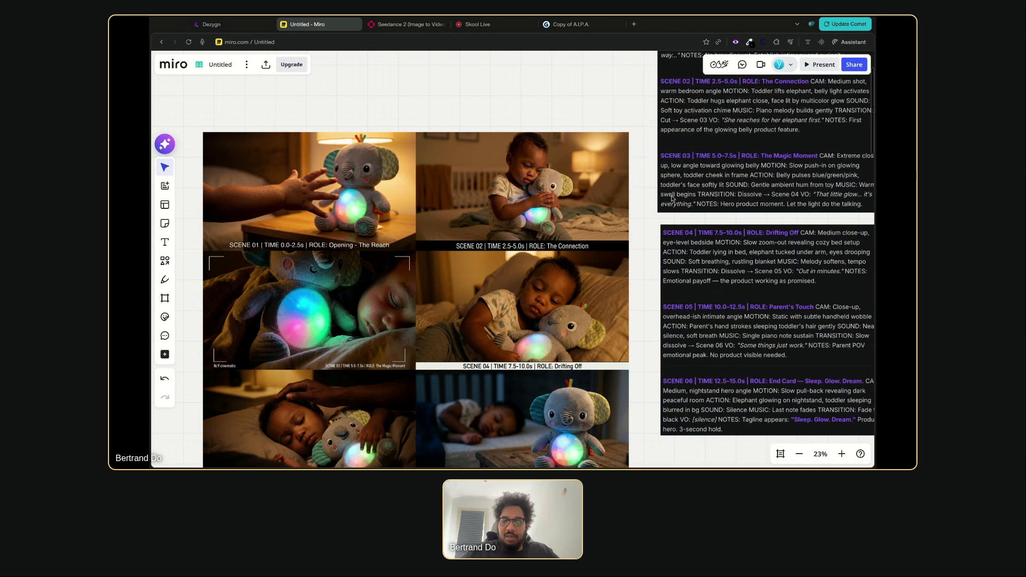
scroll(657, 209, "down", 2)
scroll(657, 209, "left", 2)
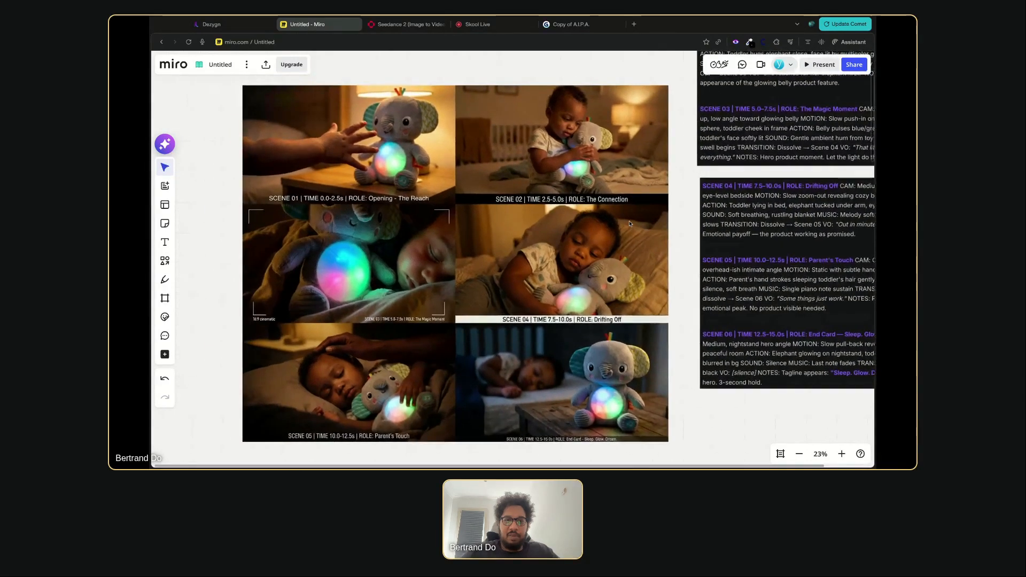
scroll(629, 224, "up", 1)
scroll(630, 223, "left", 1)
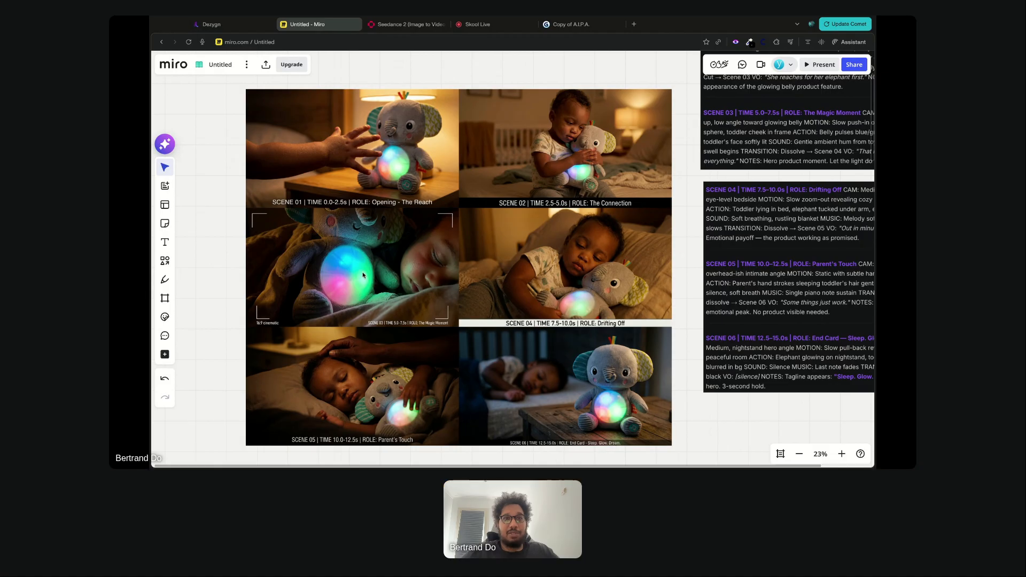
Switch to Dezygn and read the follow-up options after the panel summary, especially assembling the collage and proceeding to Step 5
left_click(212, 24)
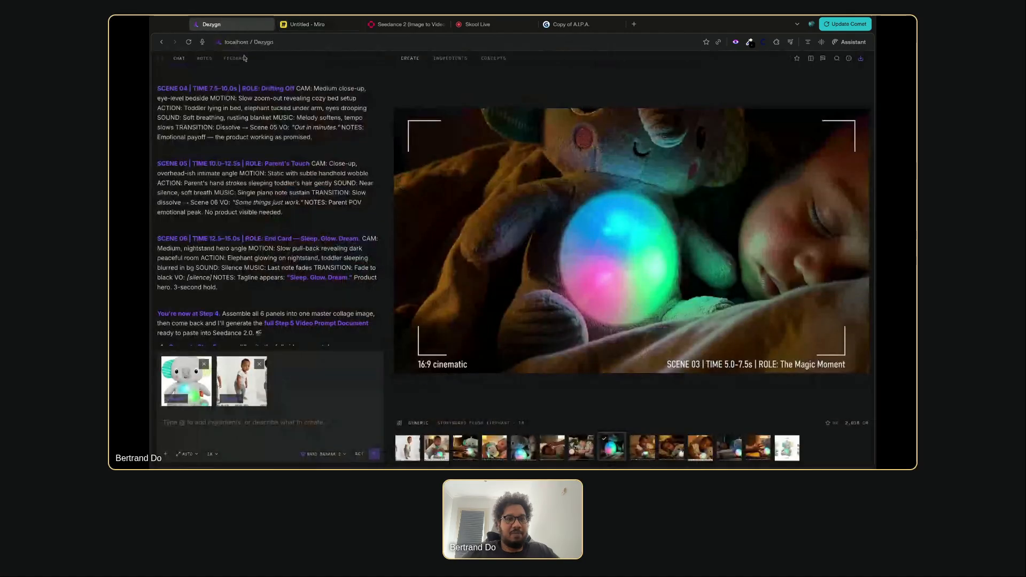
scroll(257, 231, "down", 3)
scroll(257, 231, "down", 10)
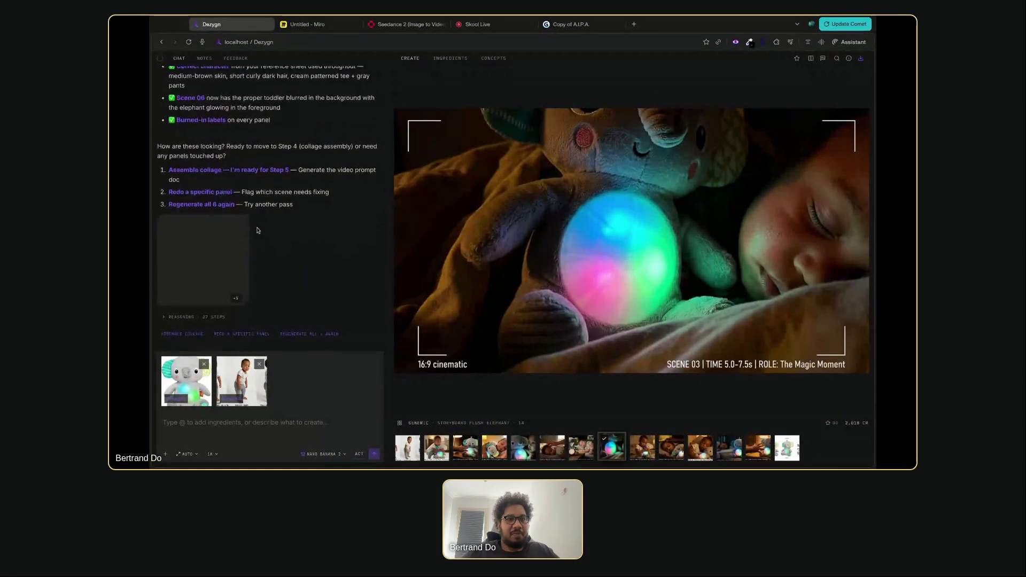
scroll(257, 230, "up", 1)
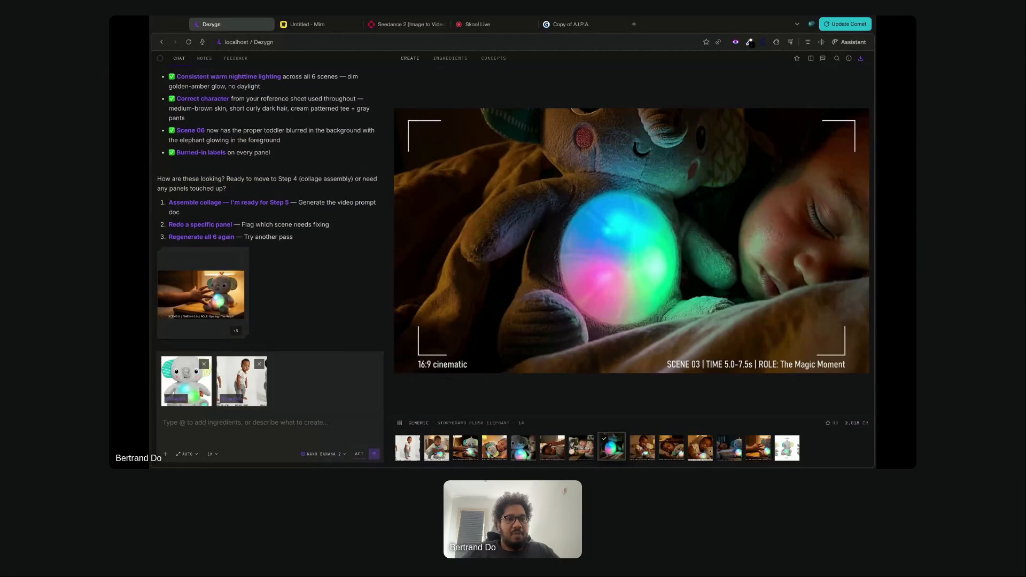
triple_click(182, 193)
triple_click(202, 207)
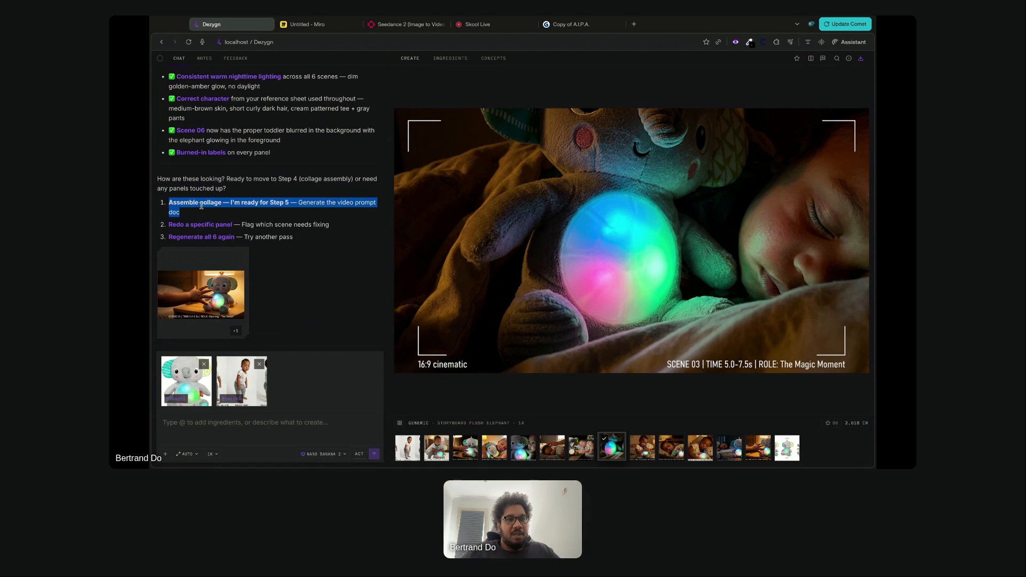
left_click(198, 211)
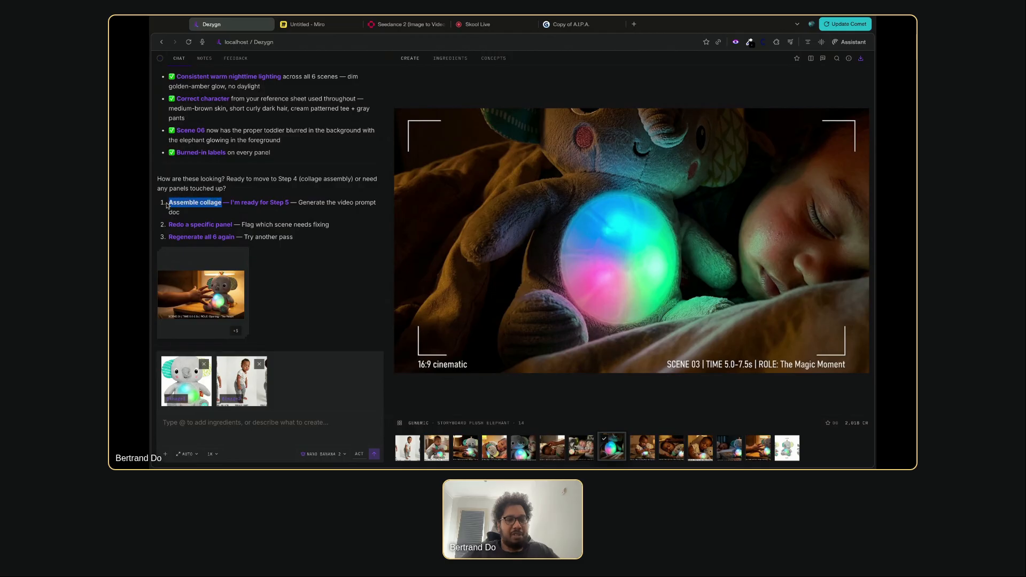
left_click_drag(230, 203, 300, 203)
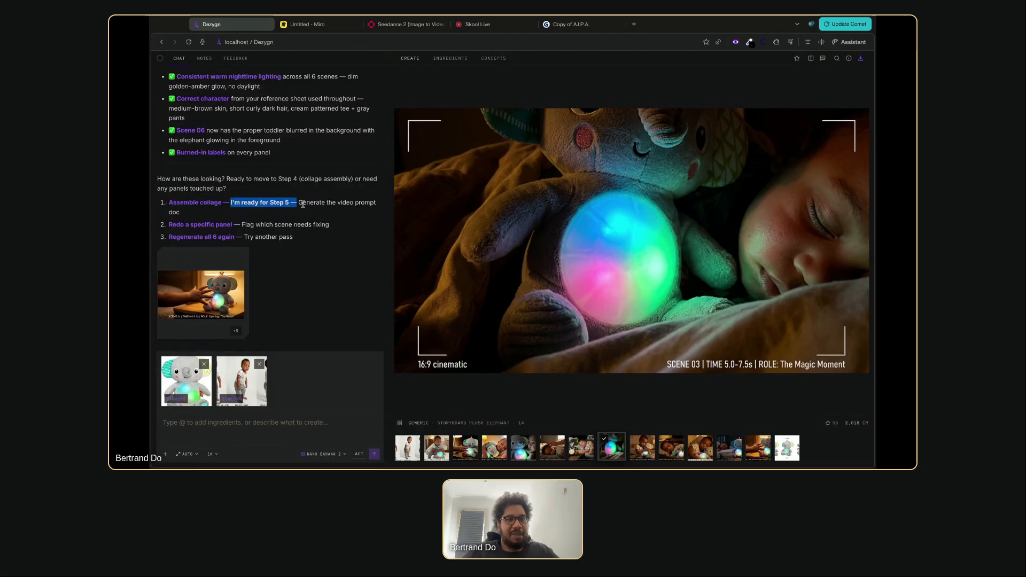
left_click(310, 205)
triple_click(312, 206)
scroll(212, 320, "down", 1)
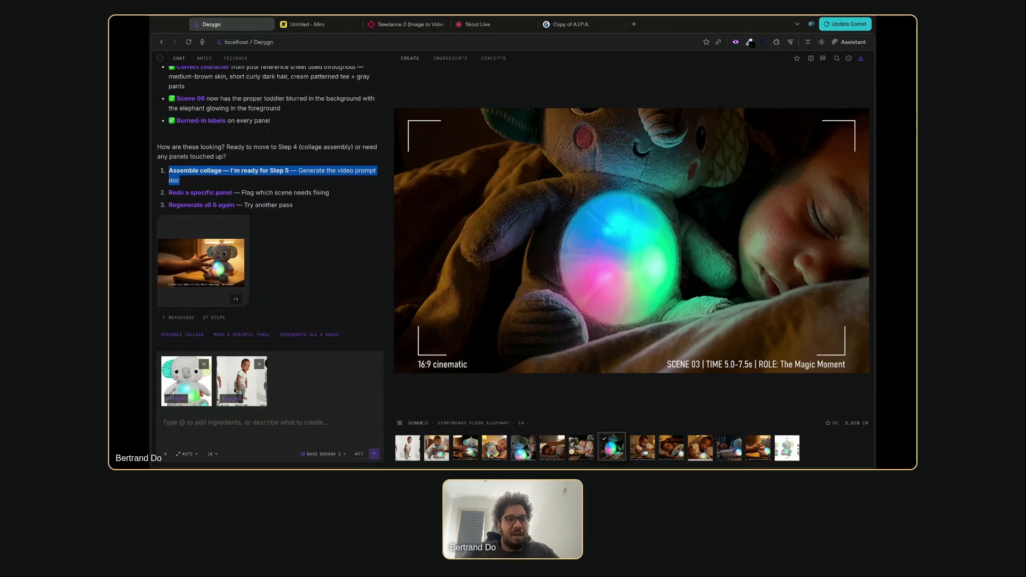
Send Dezygn the chat message "im ready for step 5" to generate the video prompt document
left_click(208, 420)
type("im ready")
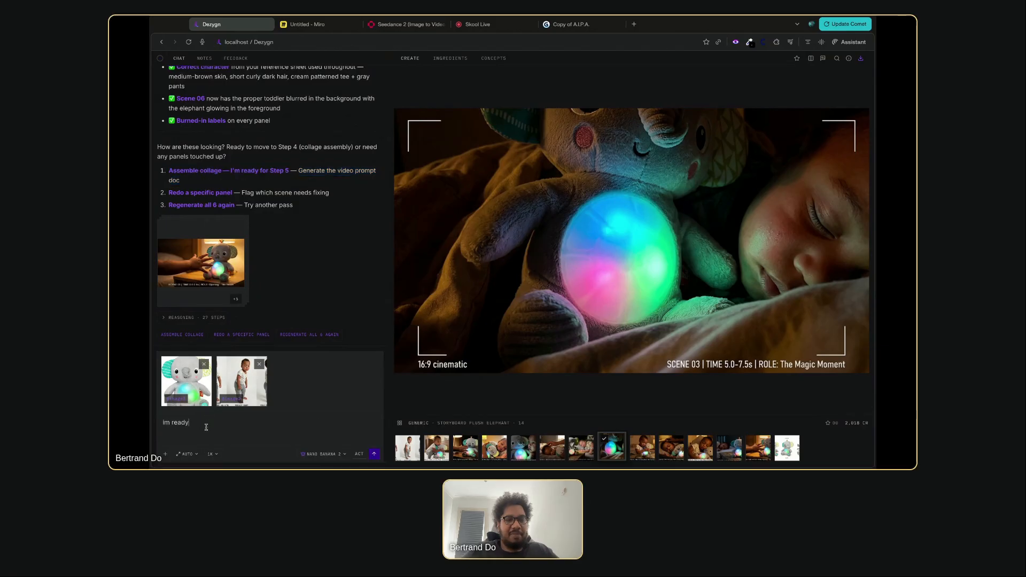
type(" for step 5")
key("Return")
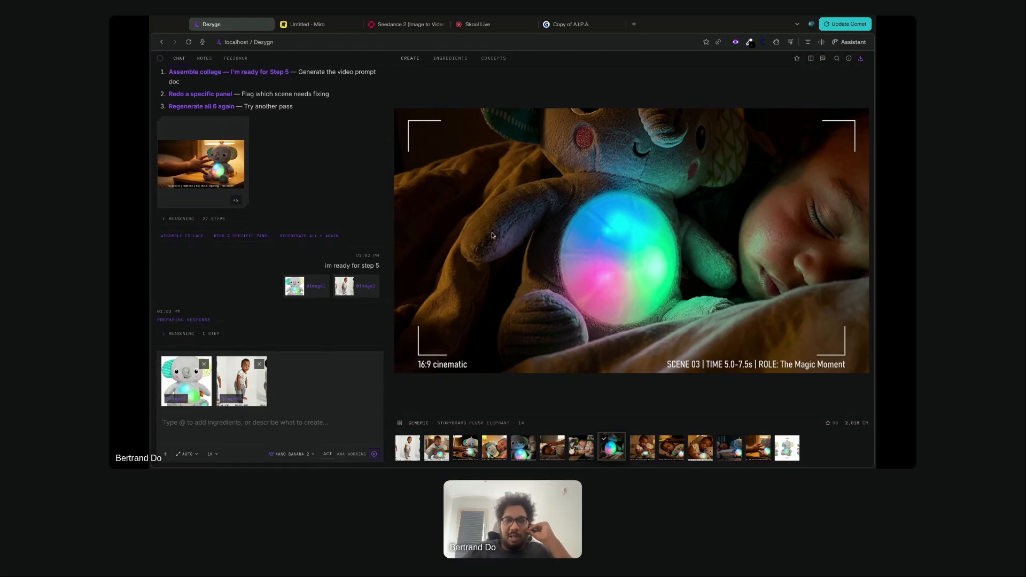
Preview the Scene 04 Drifting Off image and read the generated video prompt's character, tone, palette and Scene 01–03 sections
left_click(698, 449)
key("ctrl+Tab")
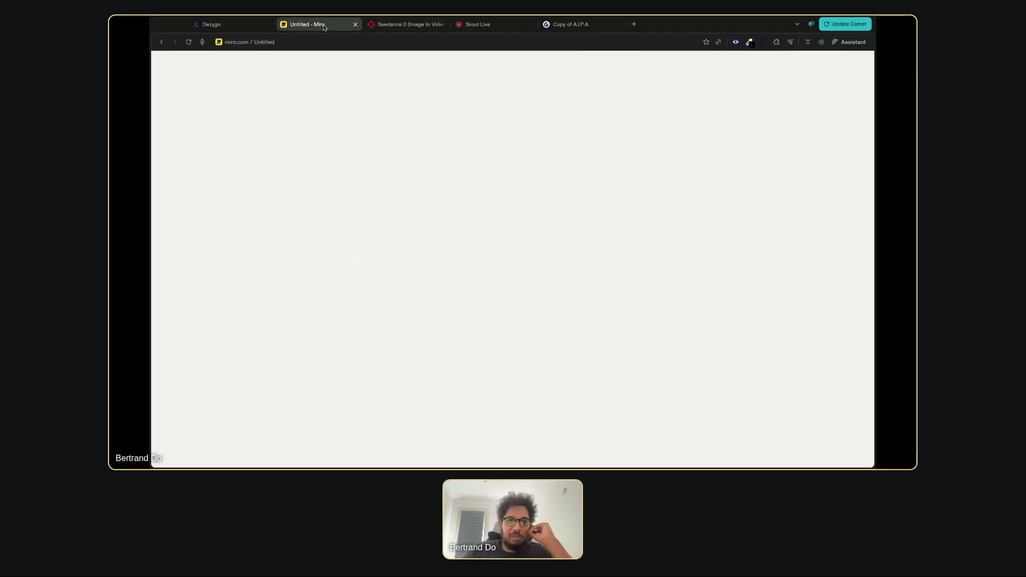
key("ctrl+shift+Tab")
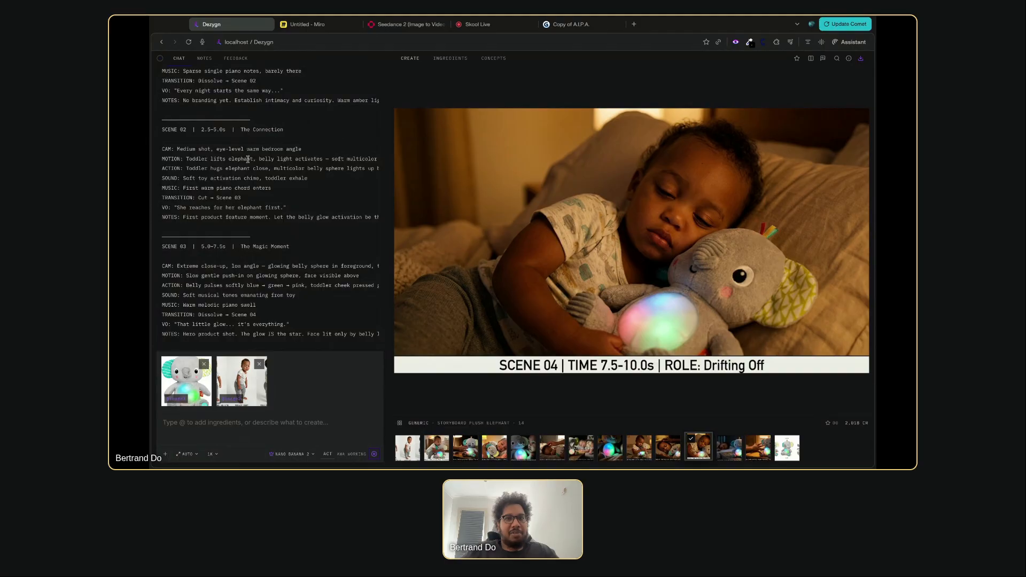
scroll(284, 141, "up", 5)
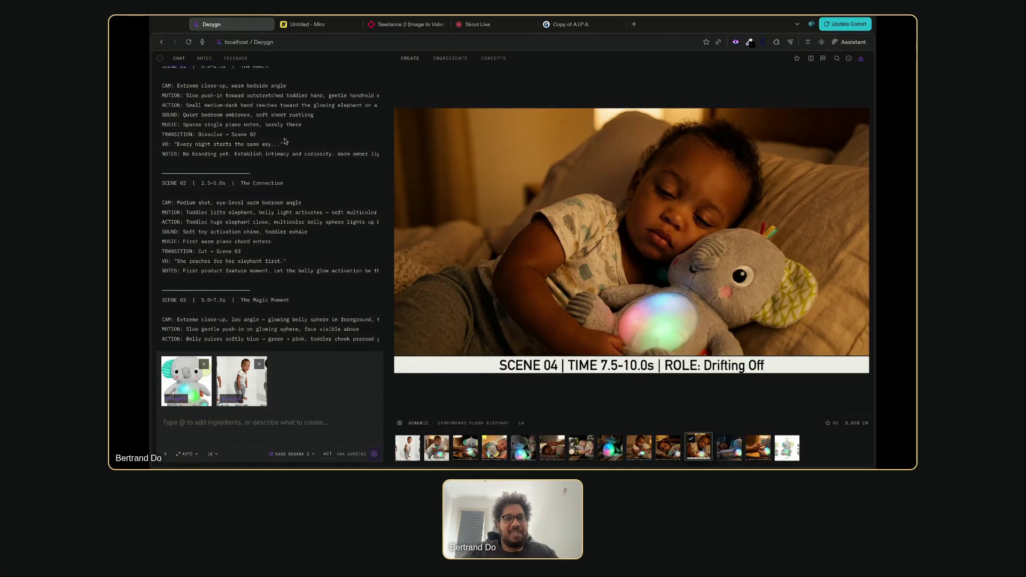
scroll(285, 141, "up", 3)
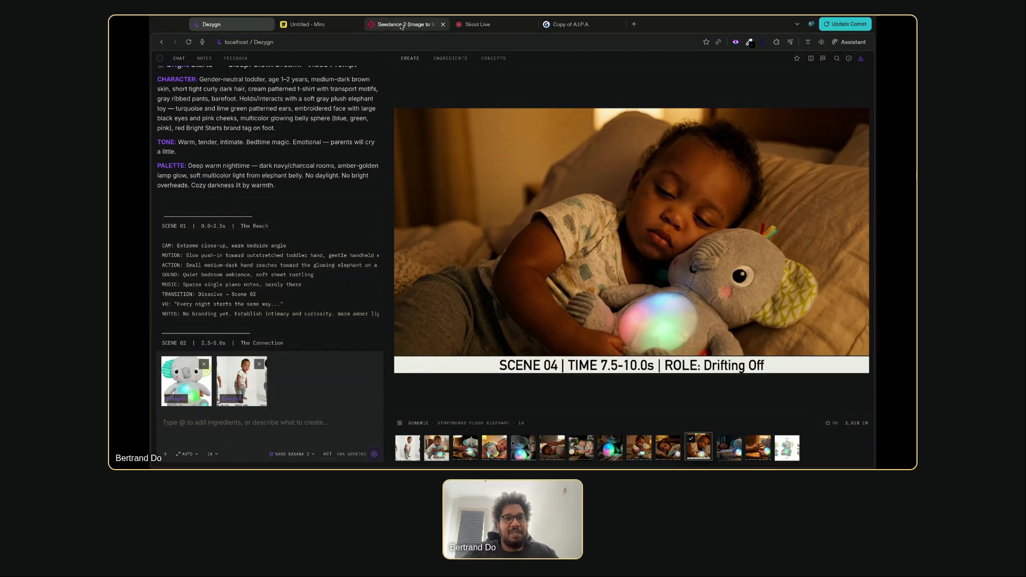
Switch to fal.ai, open the Seedance 2.0 image-to-video playground and clear the sample octopus prompt
left_click(390, 27)
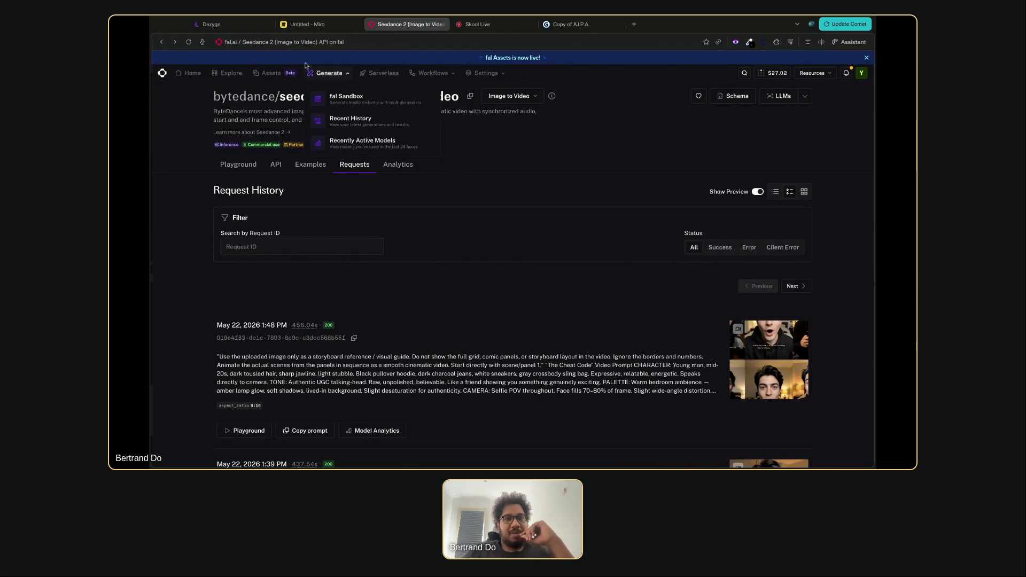
left_click(283, 43)
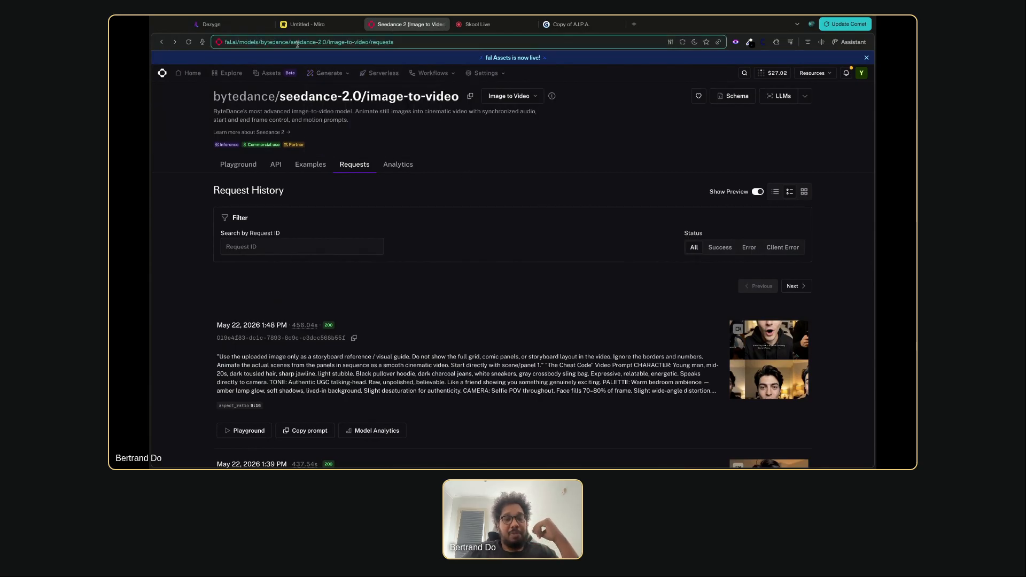
left_click(239, 165)
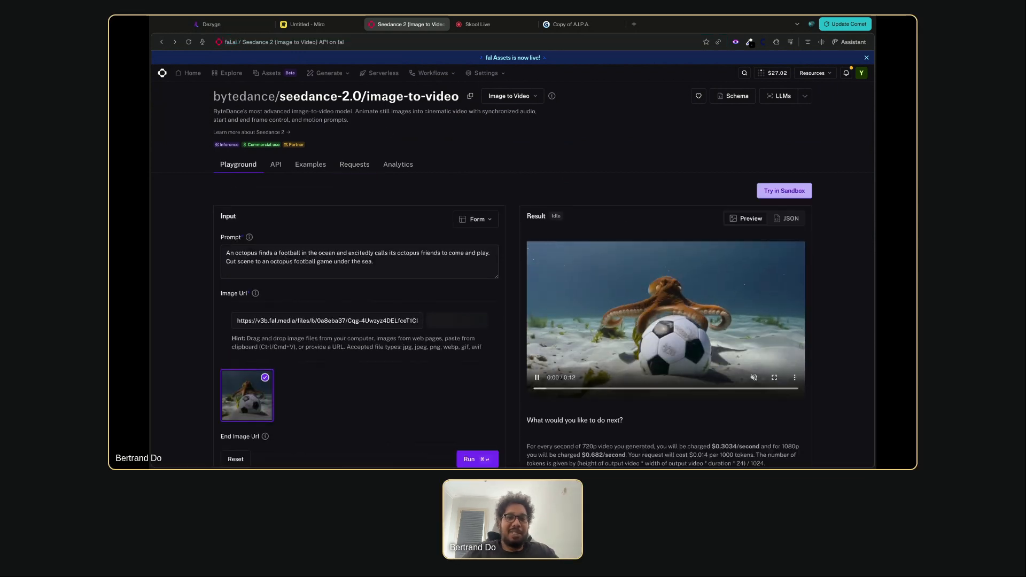
triple_click(332, 263)
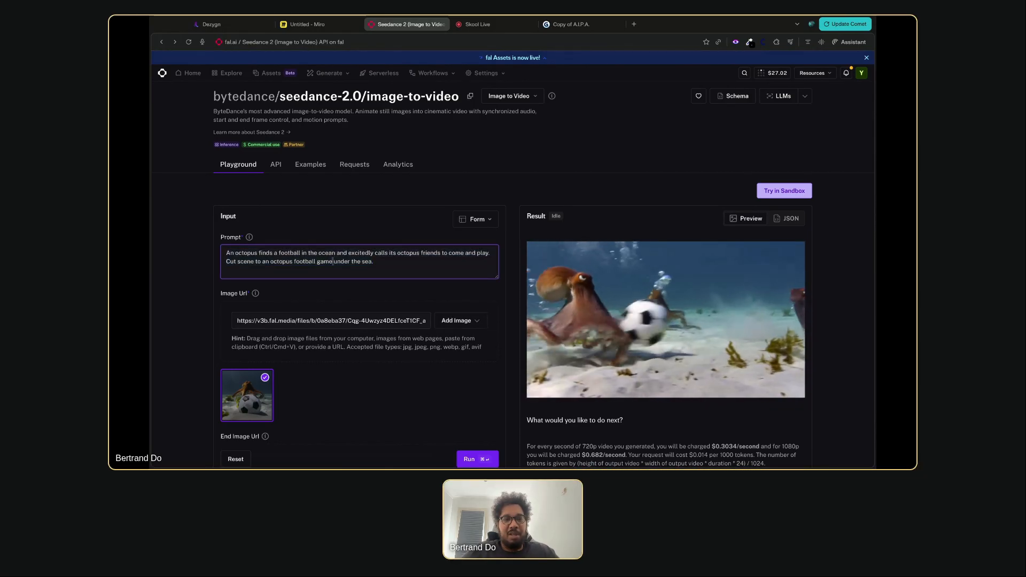
key("BackSpace")
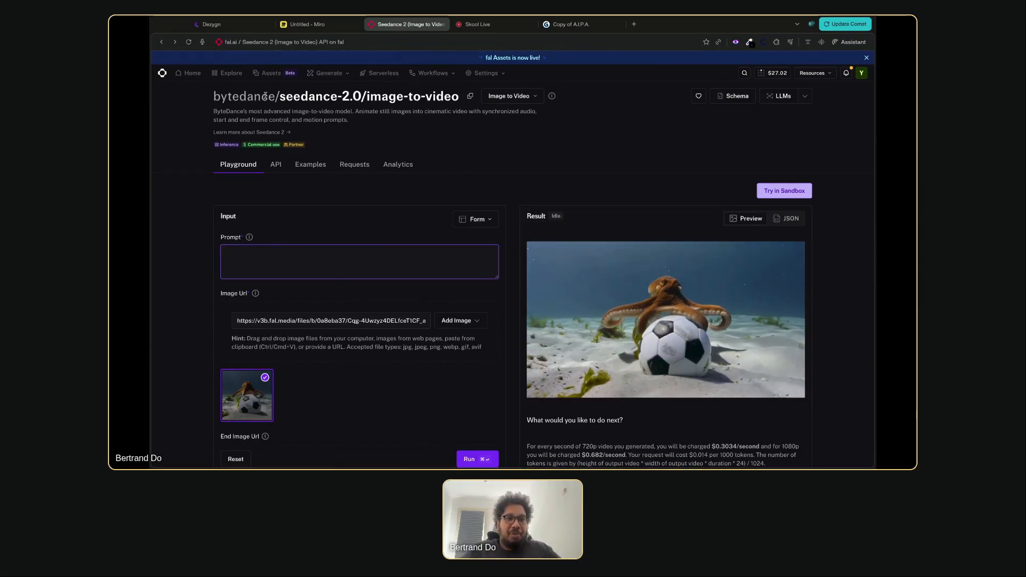
Examine the seedance-2.0 image-to-video model name and the playground's prompt and image inputs
double_click(281, 99)
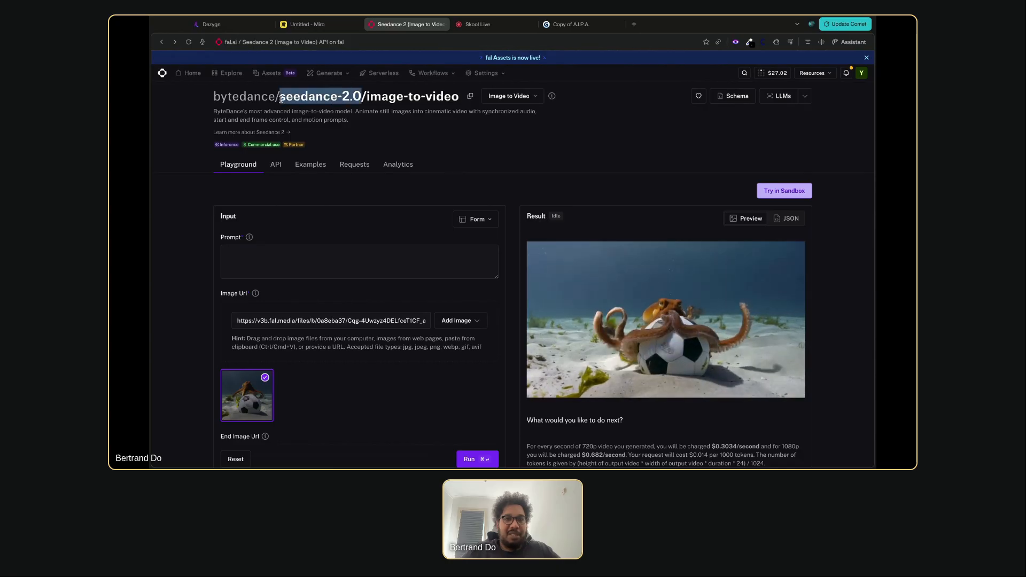
left_click(361, 267)
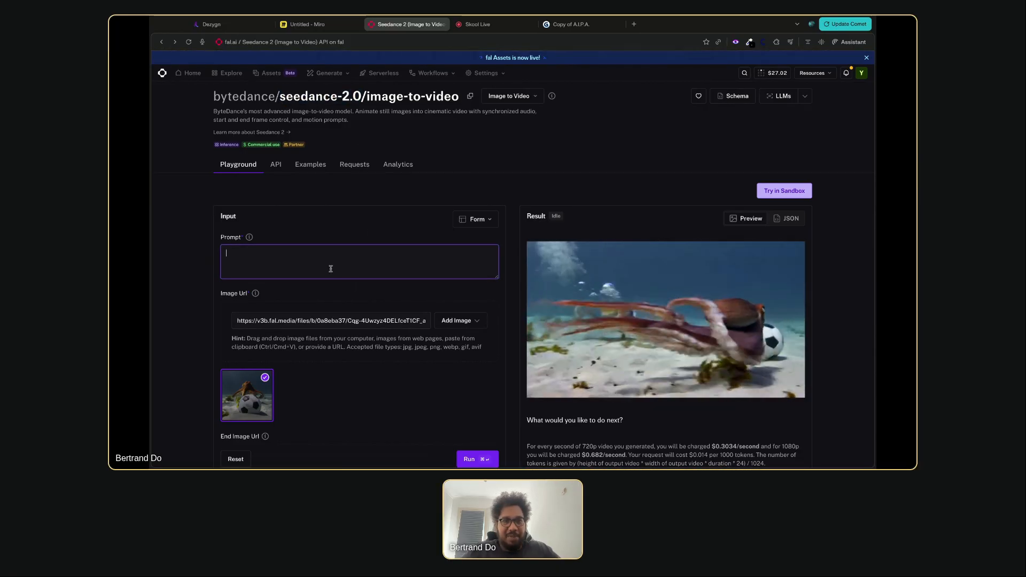
double_click(278, 98)
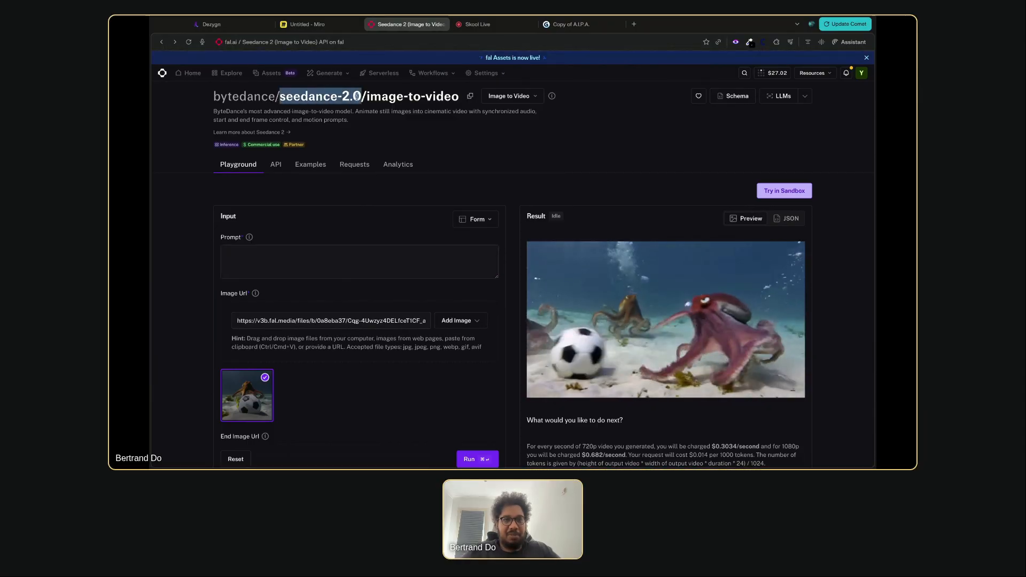
left_click(320, 259)
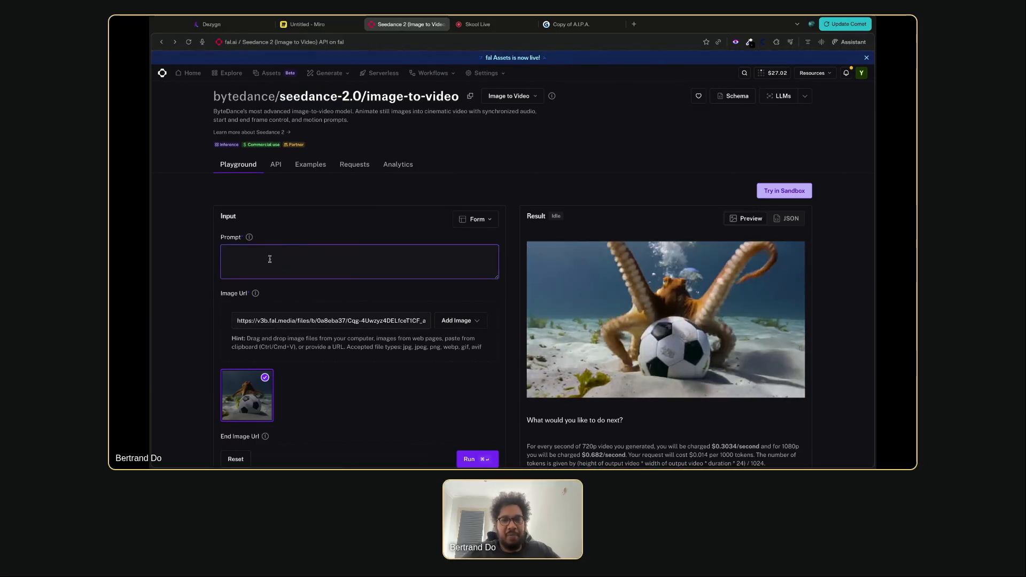
scroll(276, 263, "down", 1)
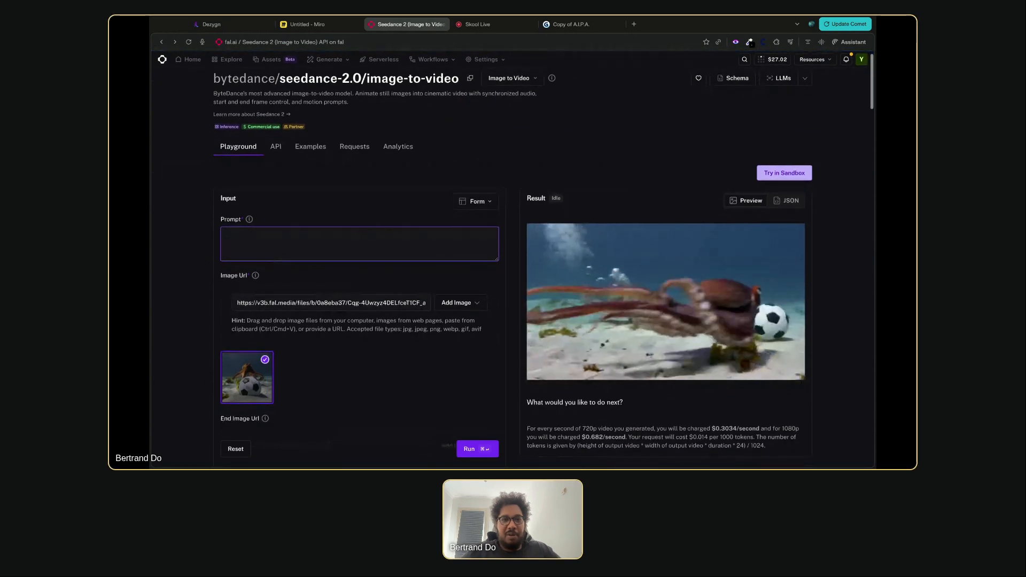
left_click_drag(283, 82, 352, 80)
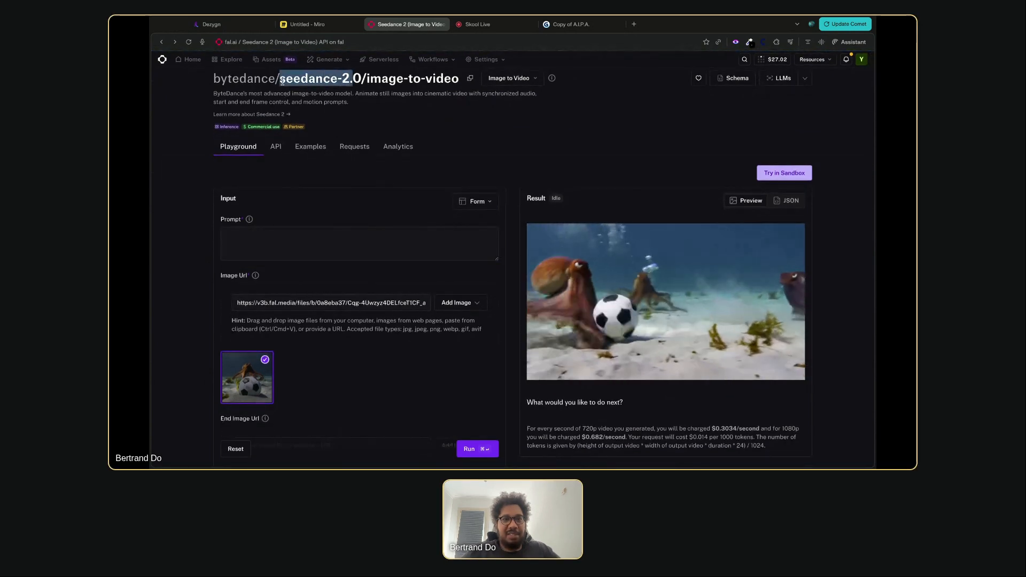
scroll(379, 251, "up", 1)
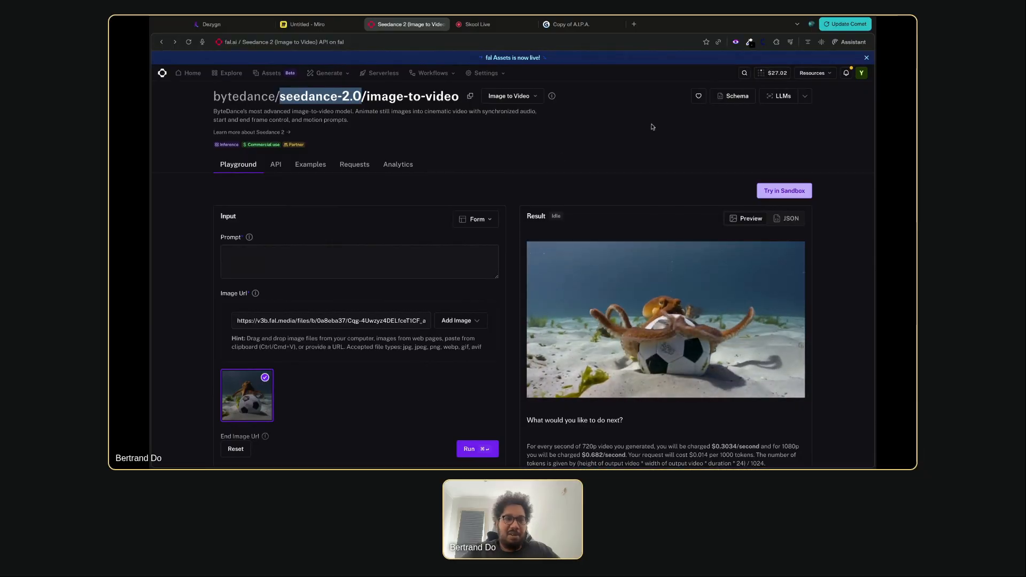
left_click(252, 258)
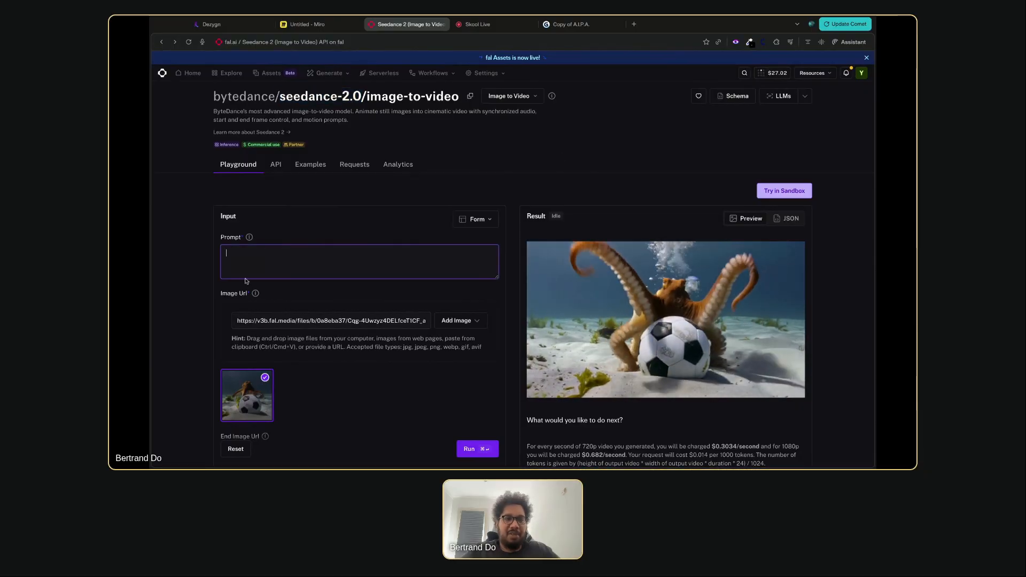
Switch to Dezygn and copy the Step 5 video prompt from the storyboard-reference instruction through the End Card section
left_click(241, 27)
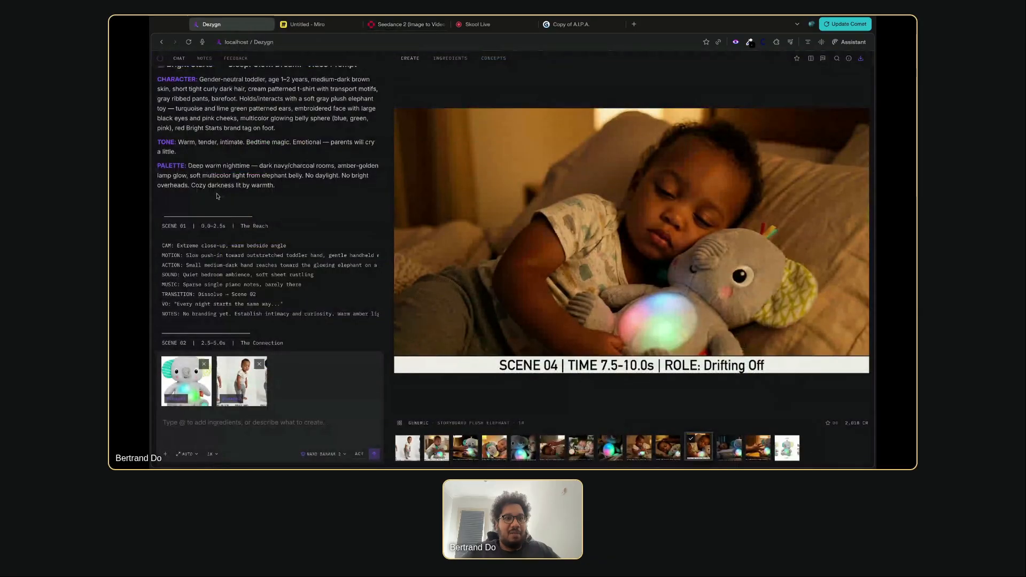
scroll(218, 196, "up", 3)
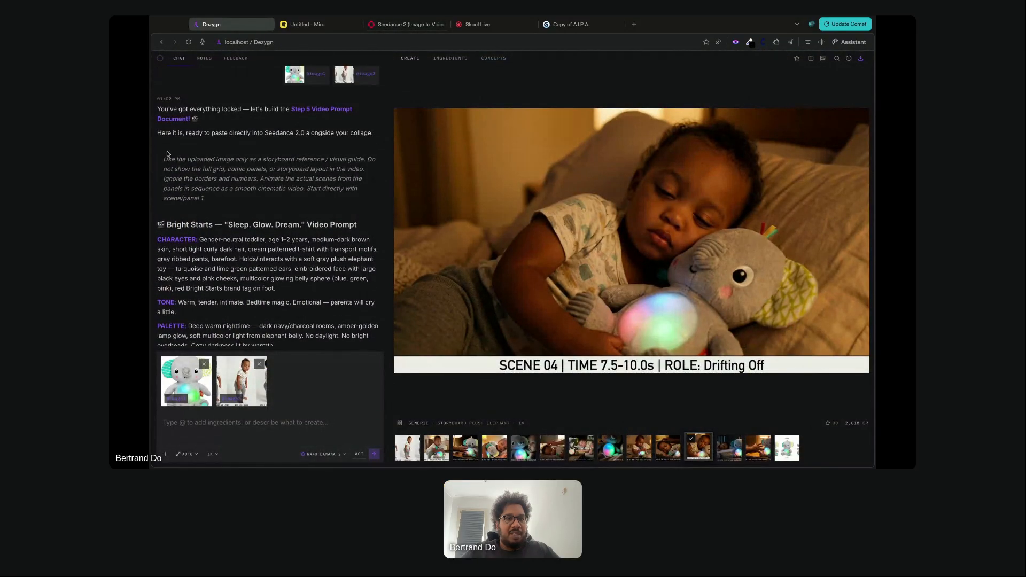
left_click_drag(164, 157, 205, 199)
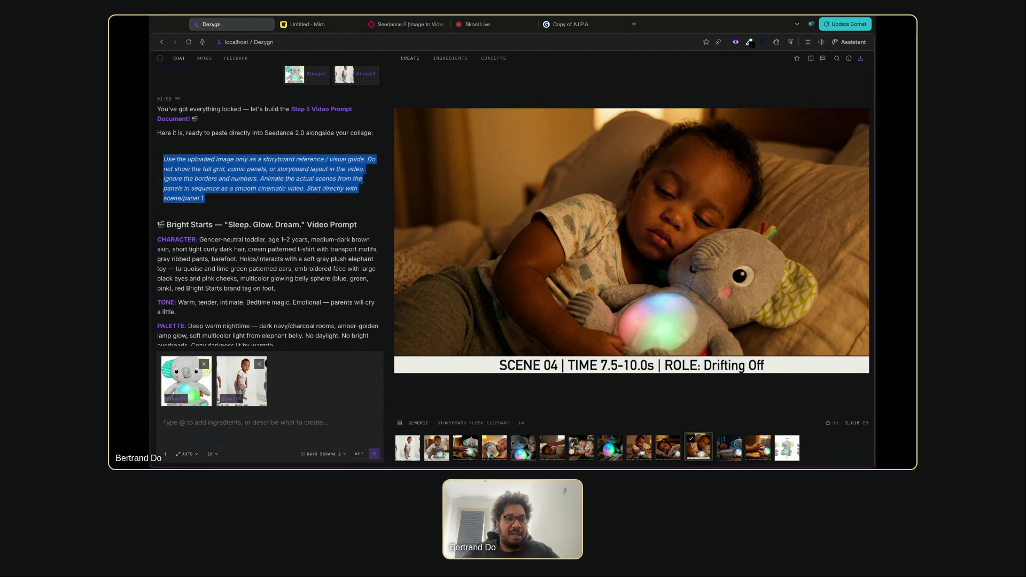
scroll(240, 213, "down", 2)
scroll(267, 208, "down", 10)
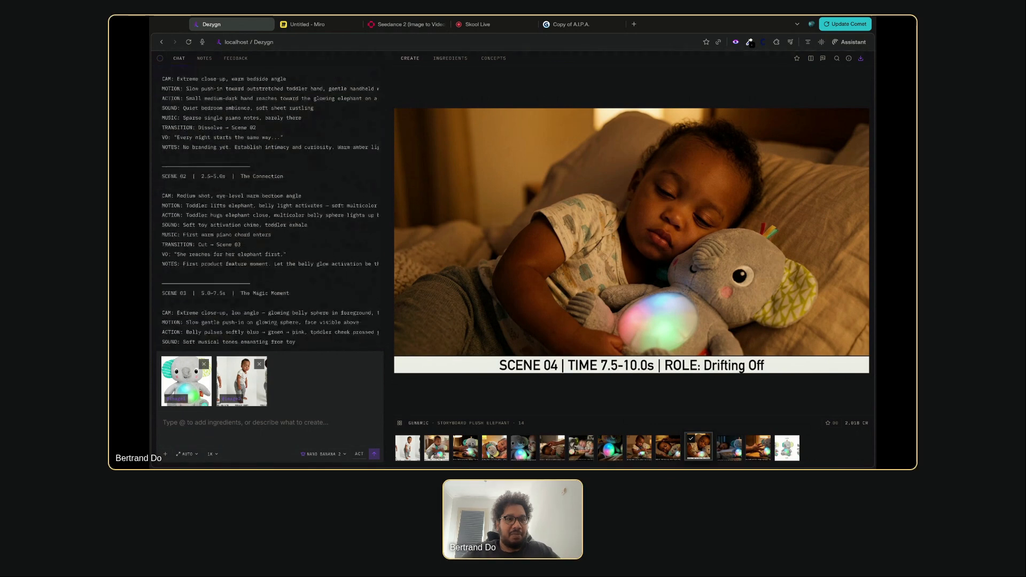
scroll(266, 208, "down", 4)
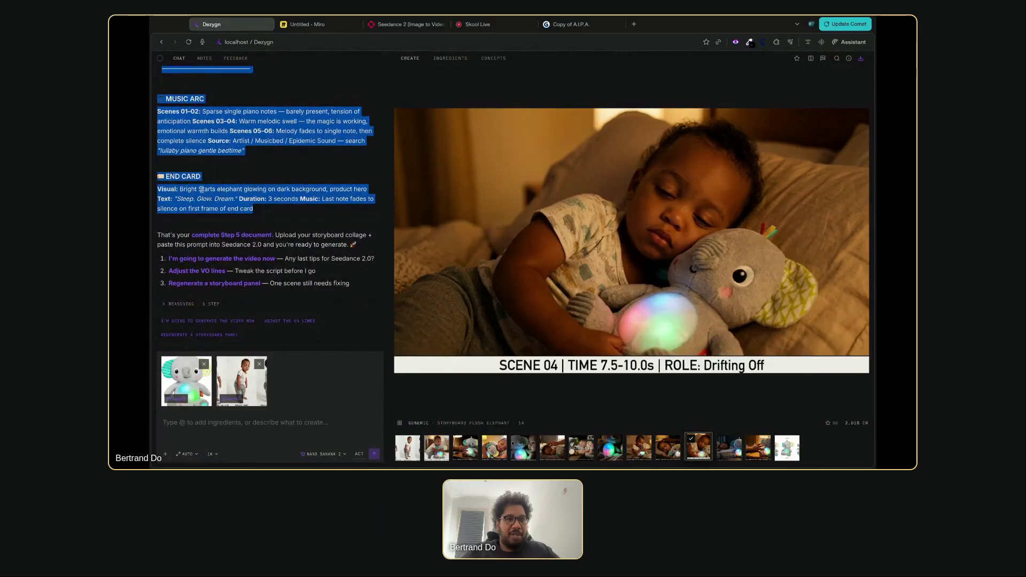
scroll(227, 186, "up", 10)
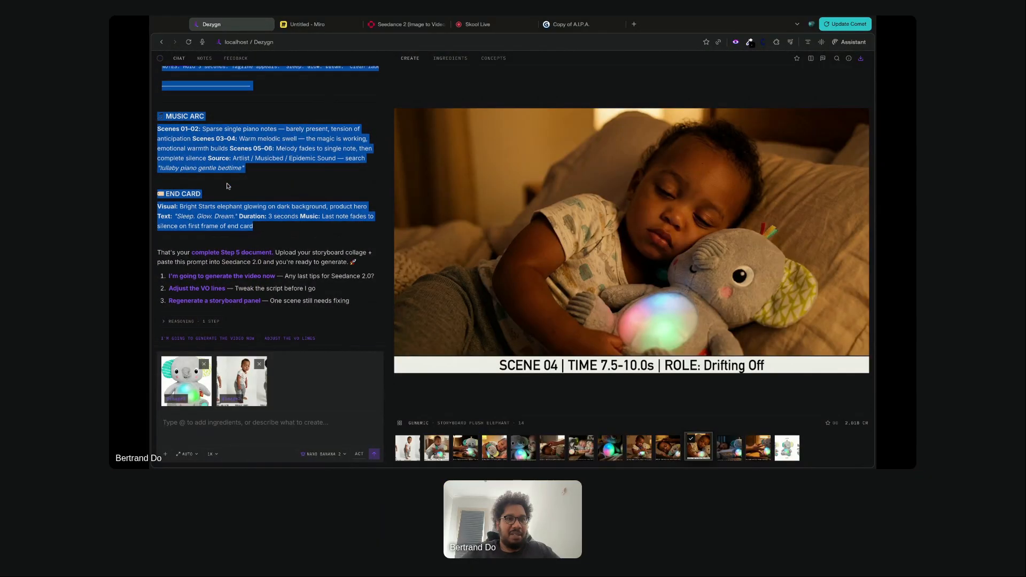
scroll(225, 198, "up", 8)
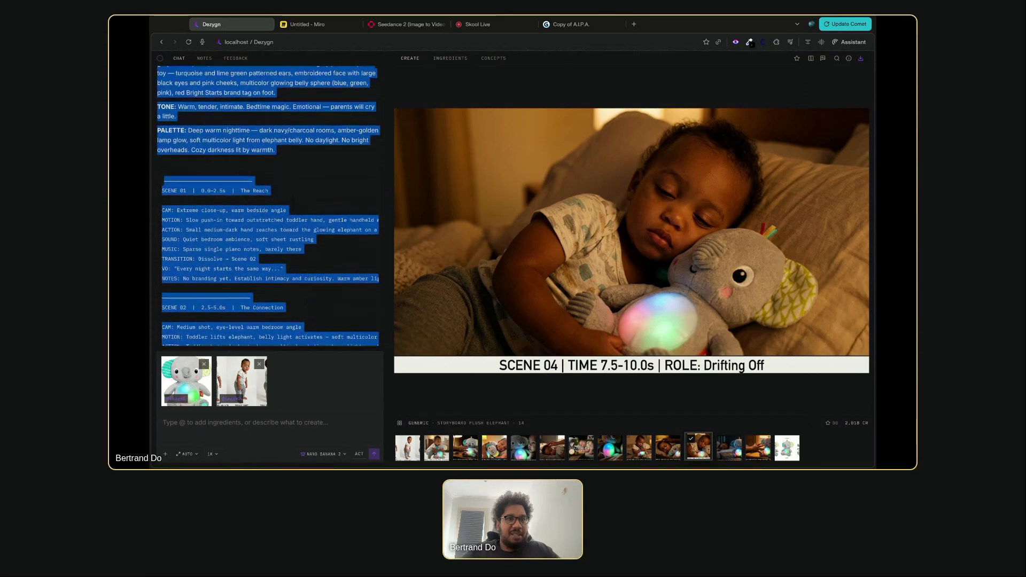
left_click(221, 206)
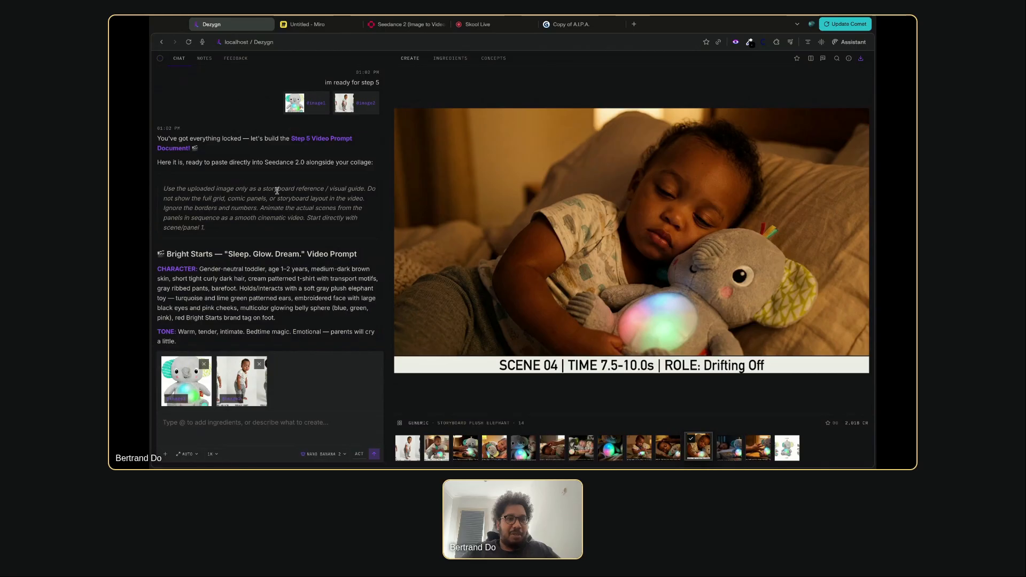
scroll(270, 209, "down", 15)
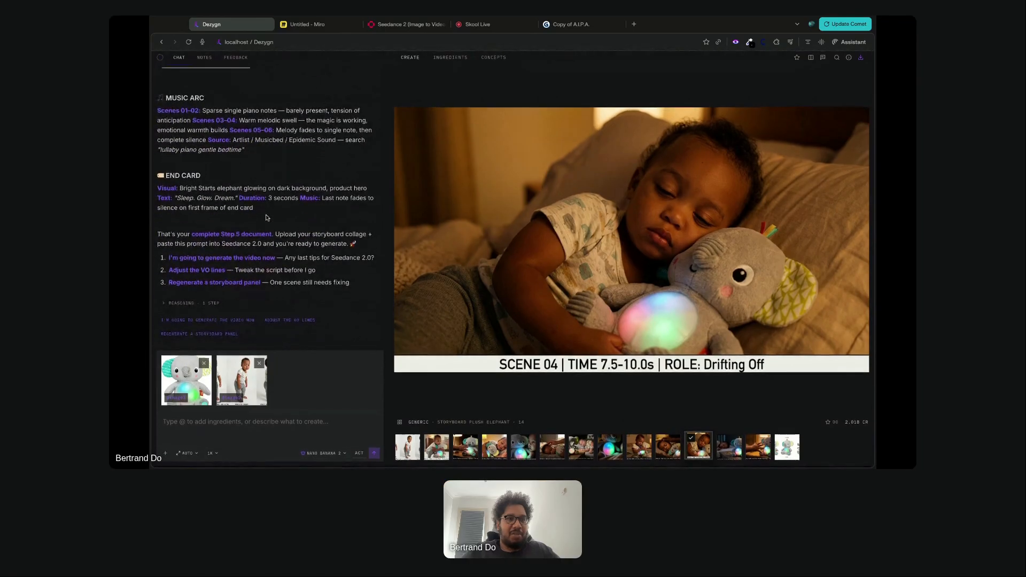
Switch to fal.ai, paste the copied video prompt into the Seedance 2.0 prompt field and enlarge the field
left_click(388, 30)
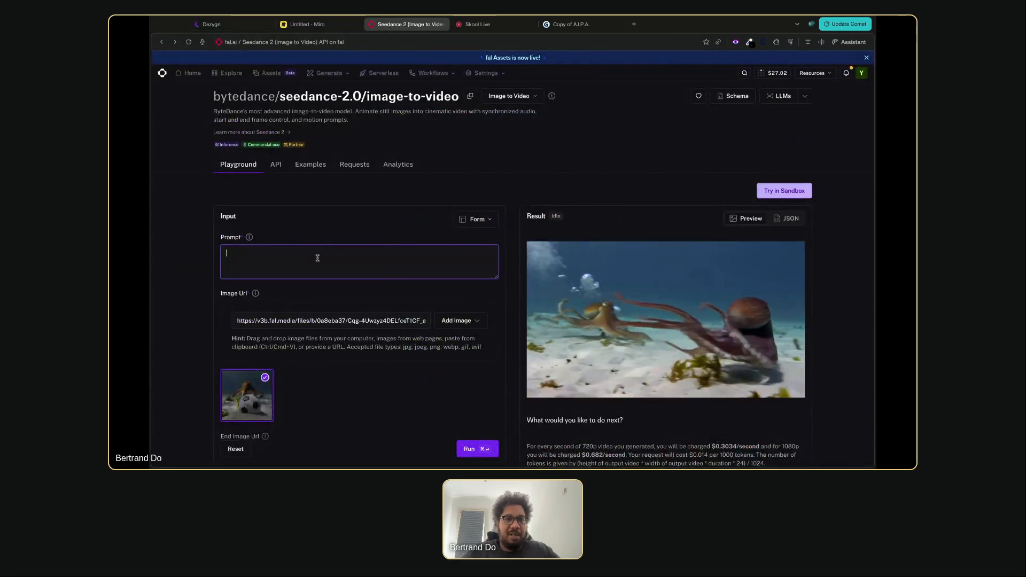
scroll(318, 258, "up", 10)
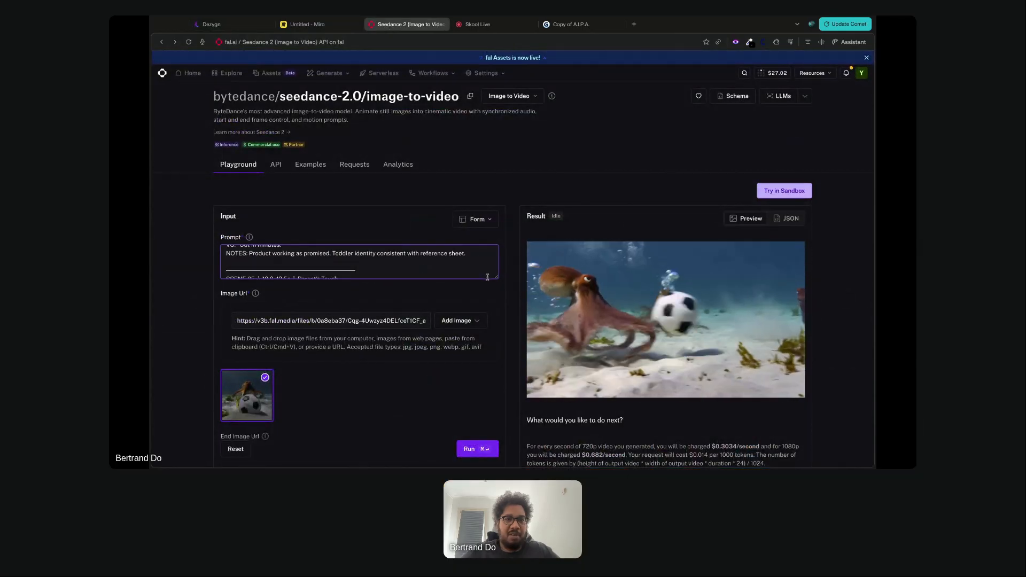
left_click_drag(497, 277, 497, 369)
scroll(434, 295, "up", 10)
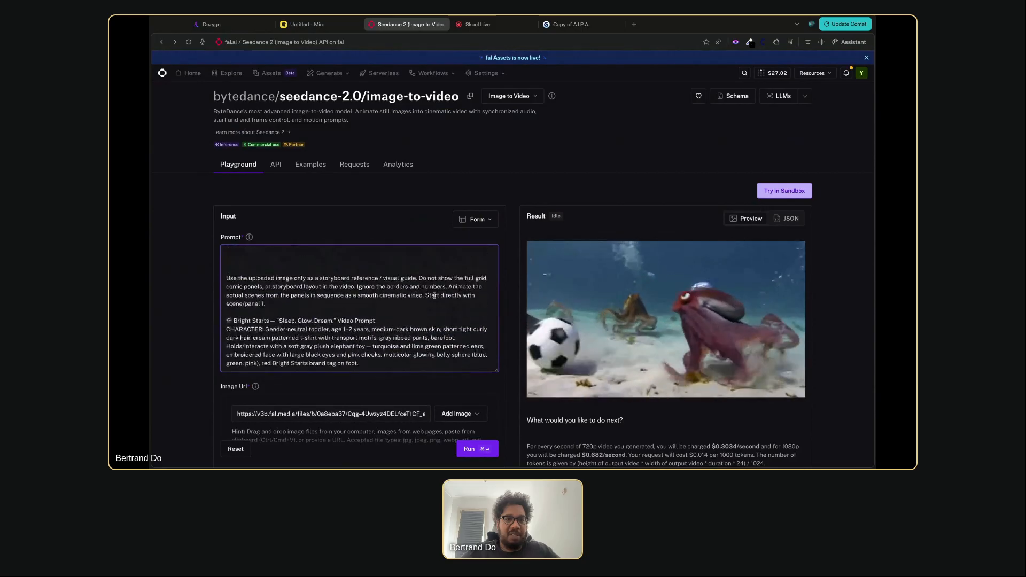
Replace the sample octopus image with Screenshot 2026-05-28 at 13.02.07.png and compare it with the six-scene collage in Miro
scroll(509, 300, "down", 3)
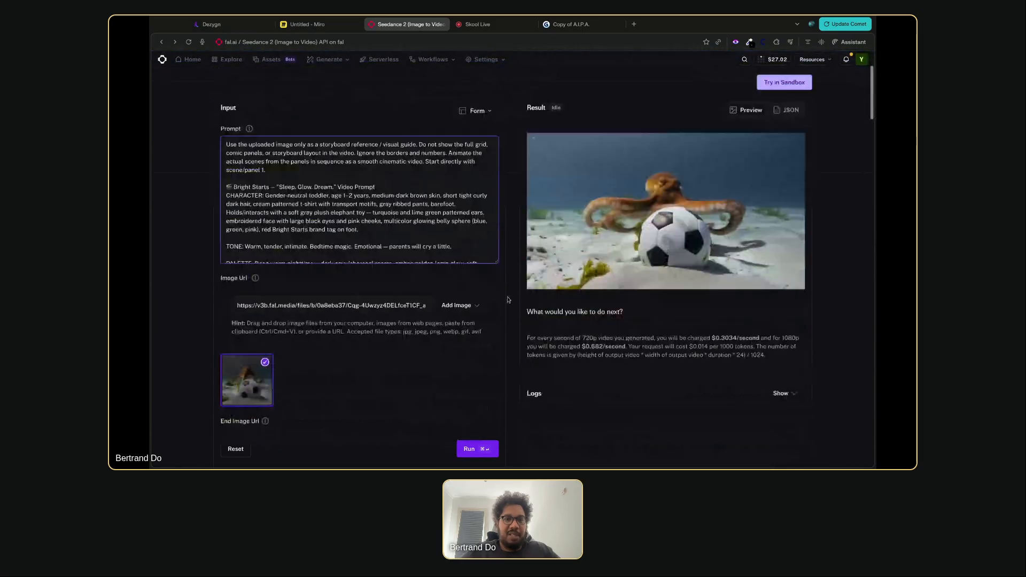
left_click(473, 307)
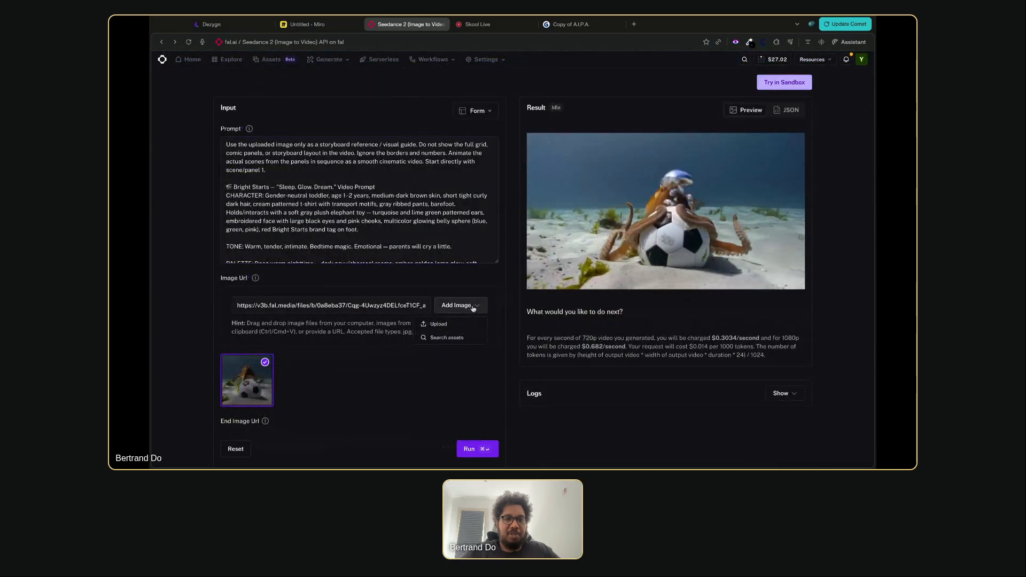
left_click(434, 325)
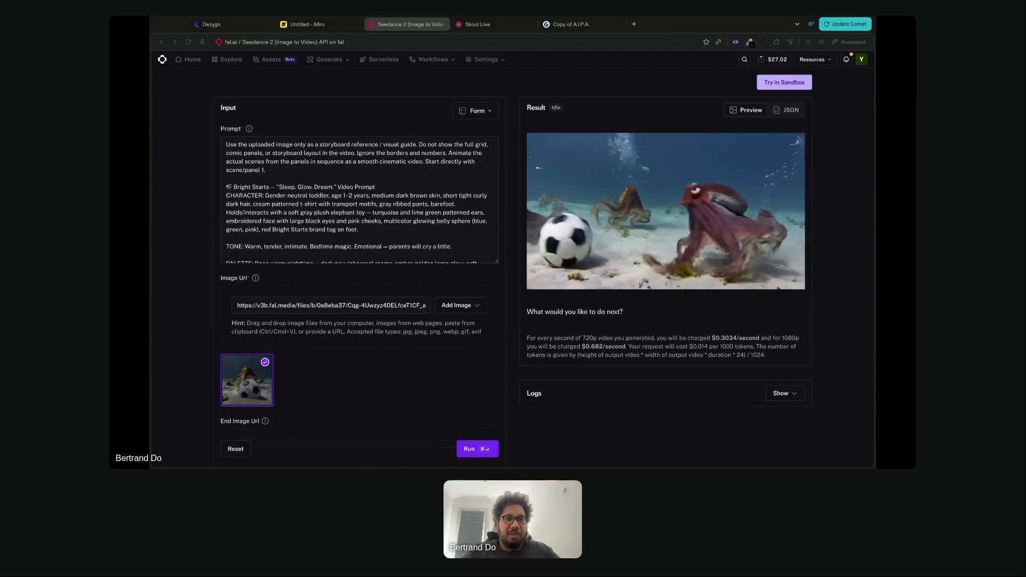
scroll(256, 399, "up", 5)
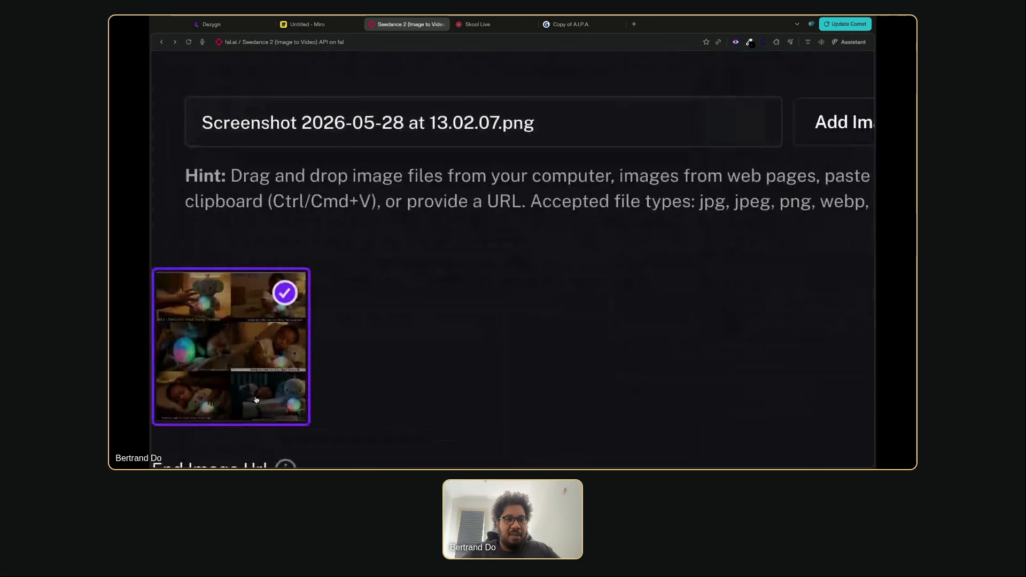
scroll(256, 399, "left", 3)
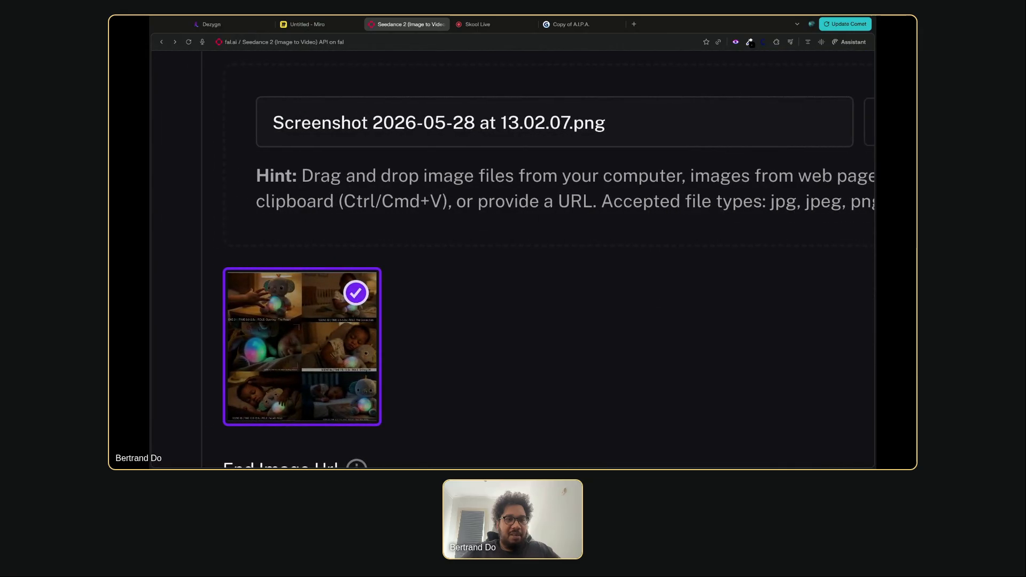
scroll(283, 356, "left", 1)
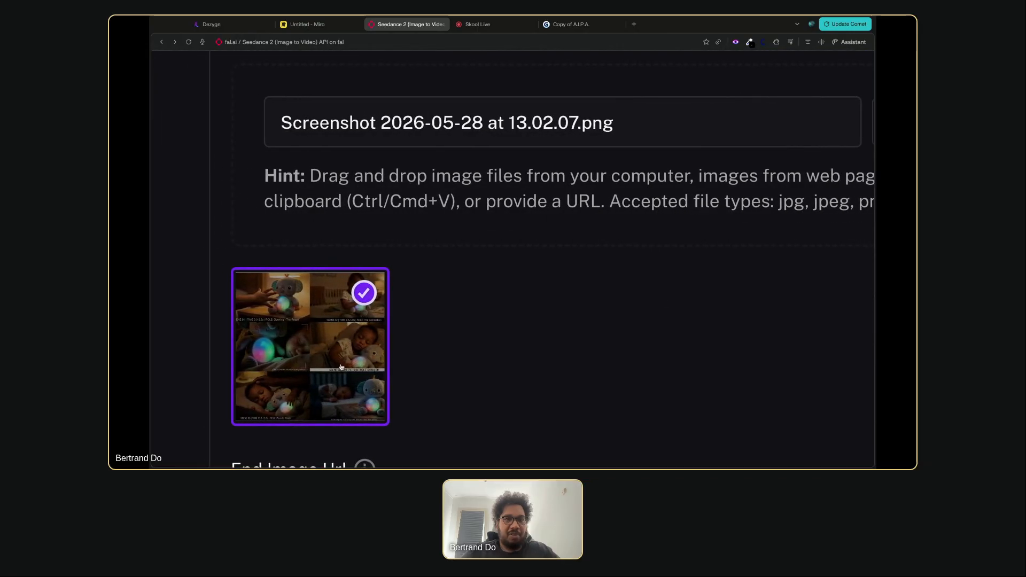
left_click(331, 25)
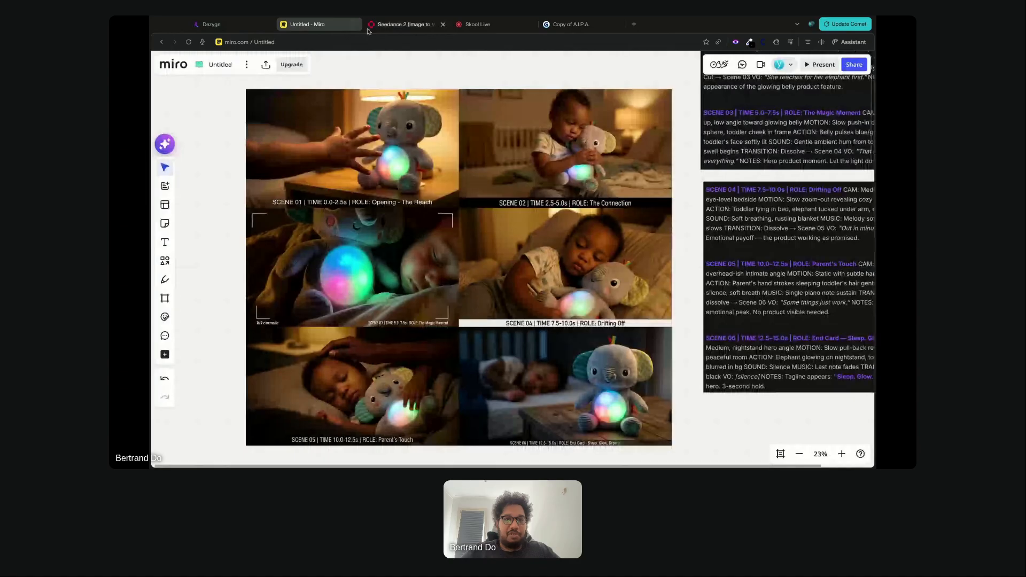
left_click(444, 22)
Keep the video resolution at 480p and set the duration to 15
scroll(419, 305, "down", 5)
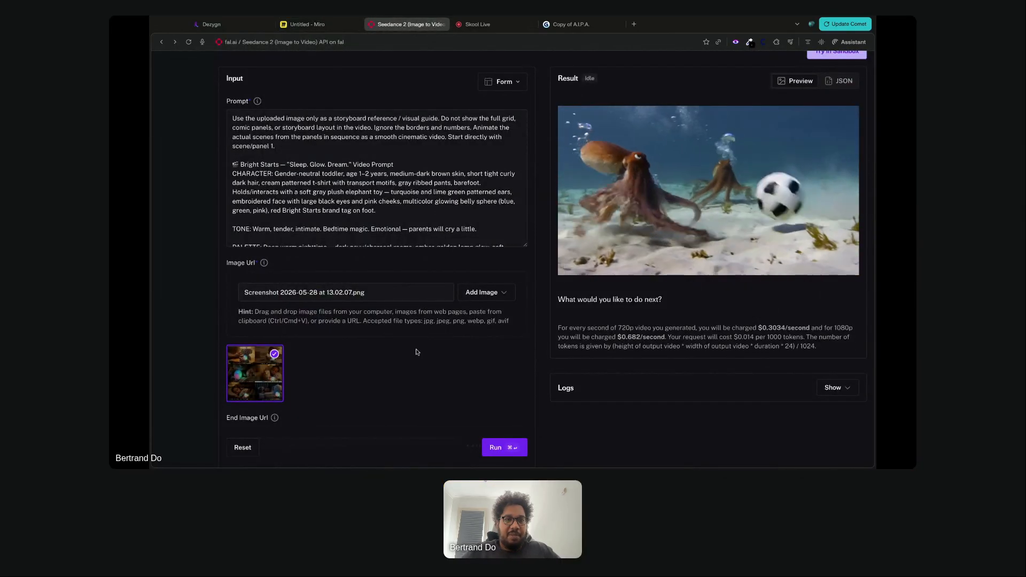
scroll(417, 353, "down", 1)
scroll(417, 352, "down", 5)
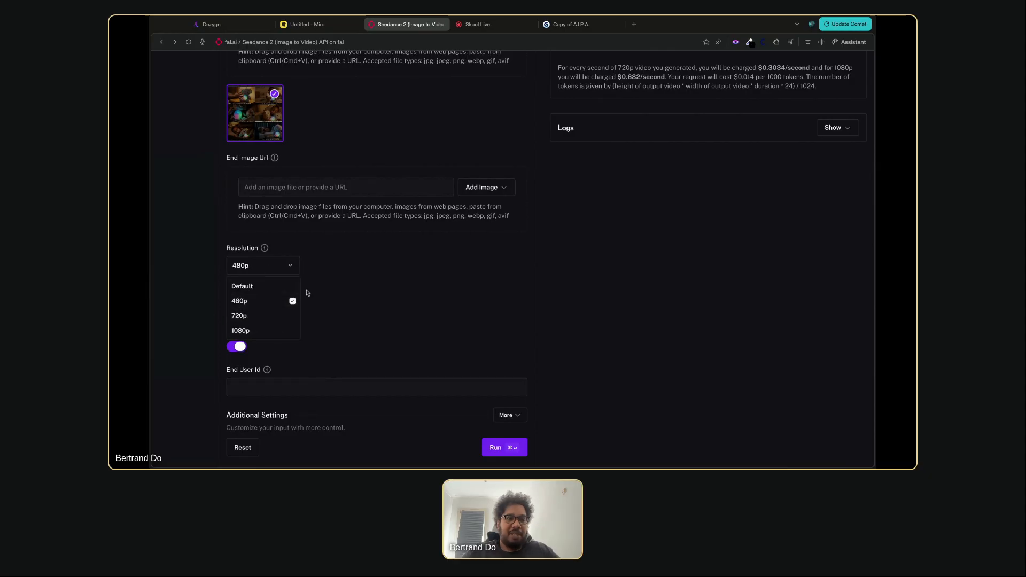
left_click(329, 291)
scroll(360, 318, "up", 1)
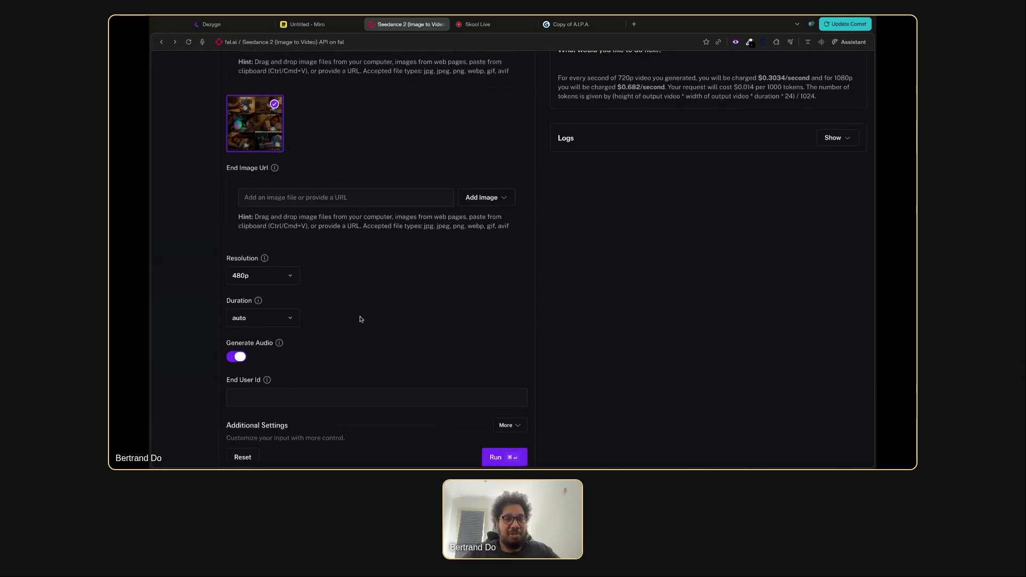
left_click(284, 321)
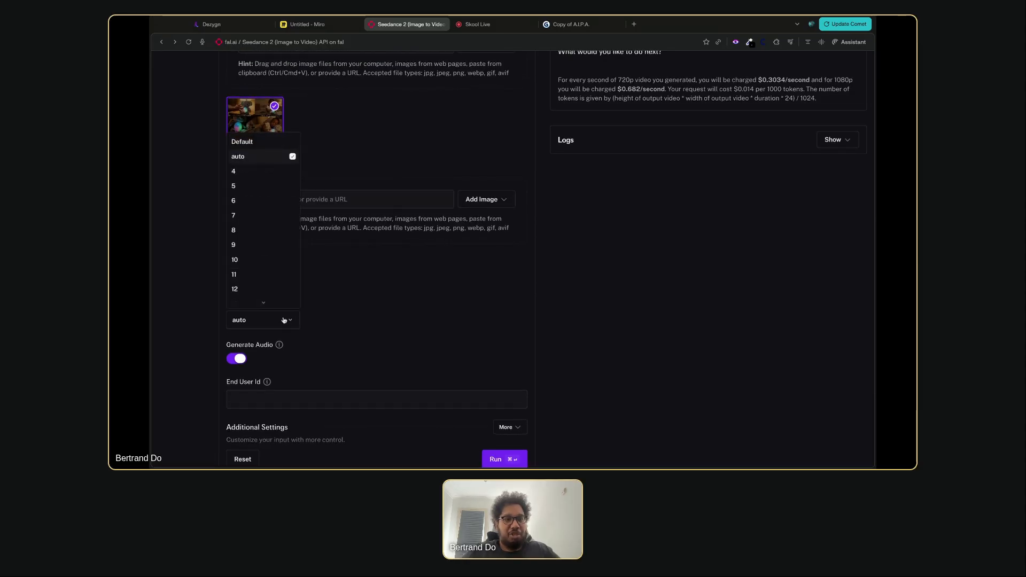
scroll(280, 262, "down", 1)
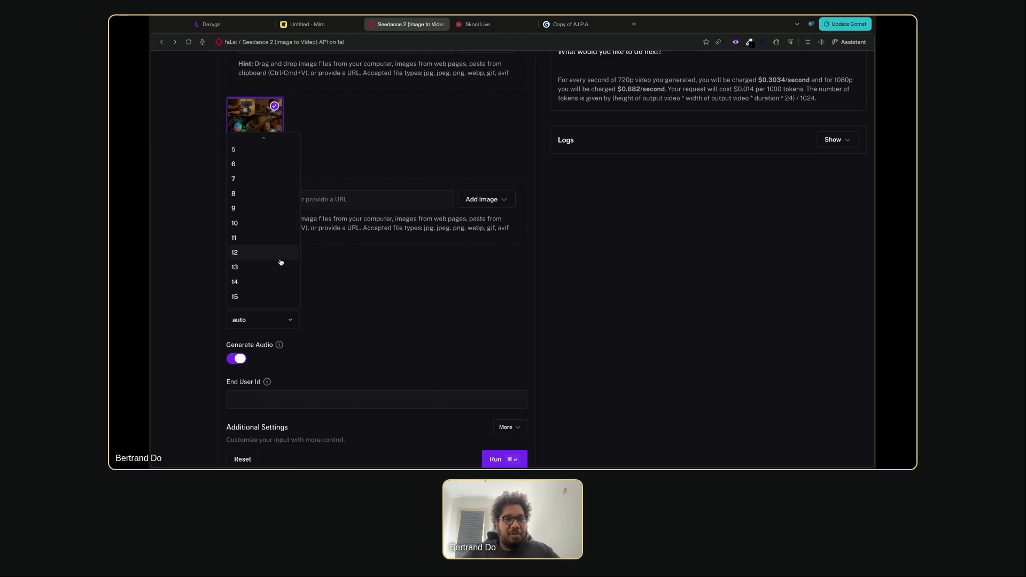
left_click(252, 301)
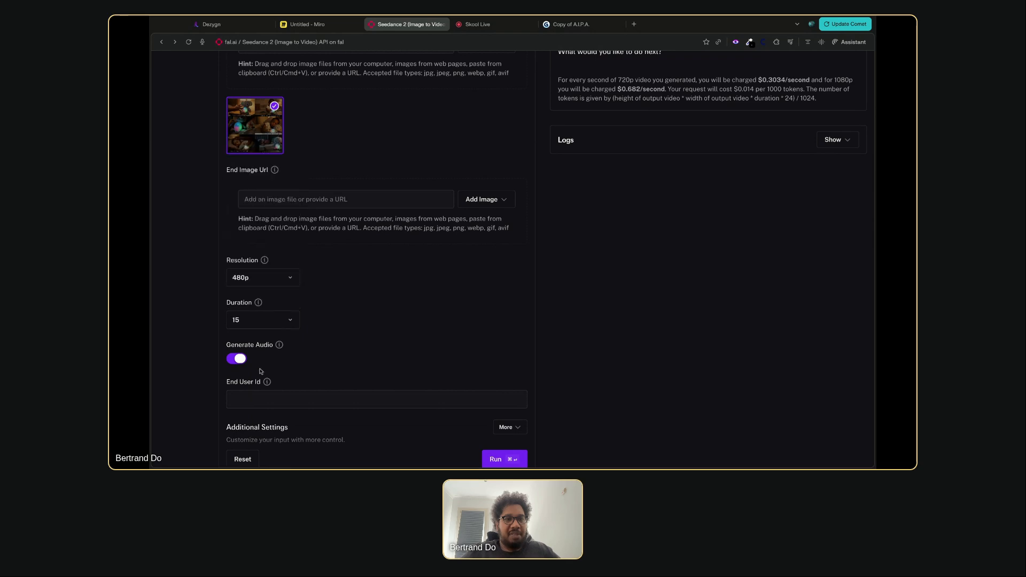
Expand the additional settings and check the aspect ratio and seed options
scroll(270, 393, "down", 3)
left_click(509, 303)
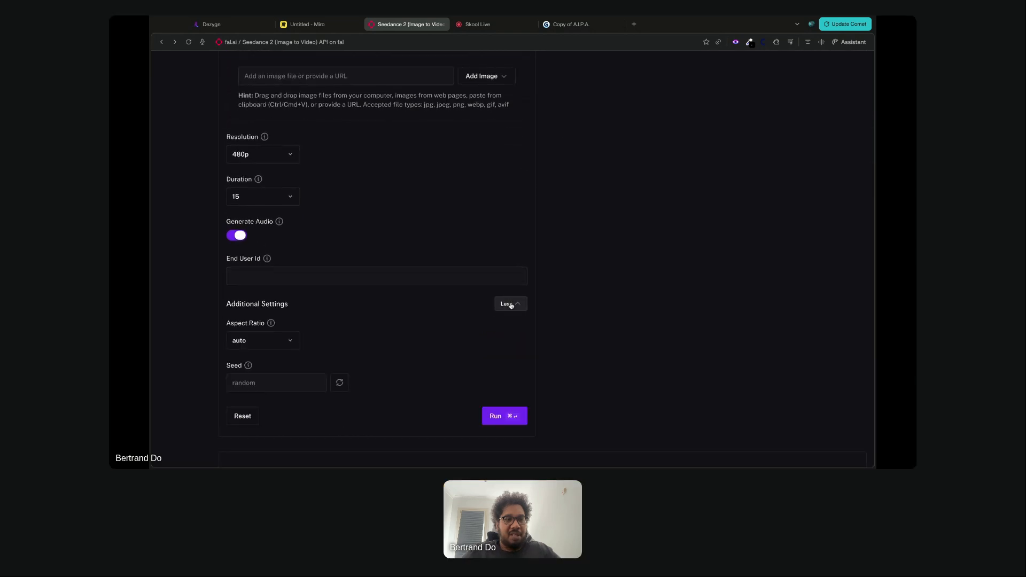
scroll(368, 331, "down", 1)
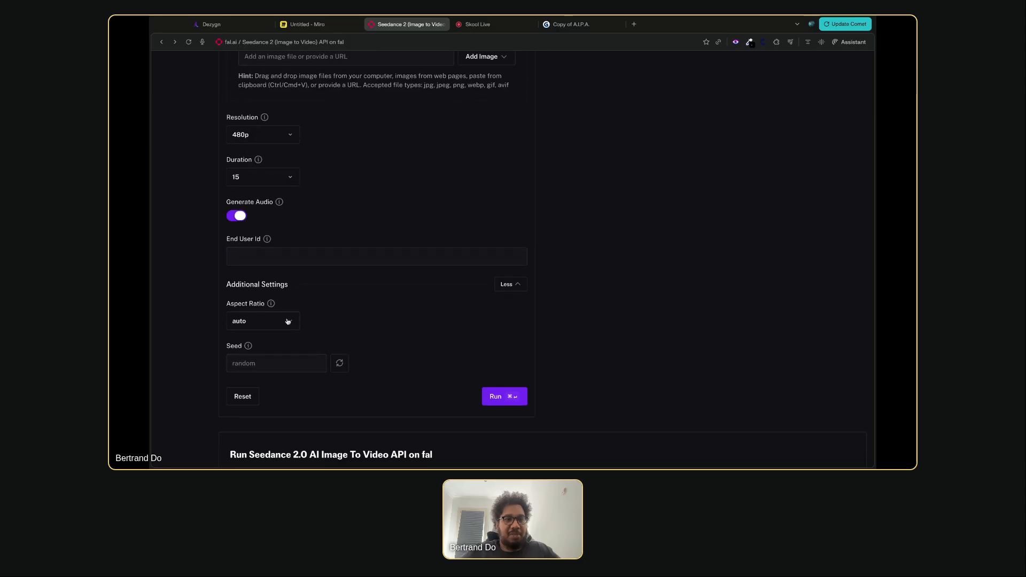
Review the prompt, storyboard image and video settings, and run the Seedance 2.0 generation
scroll(332, 323, "up", 7)
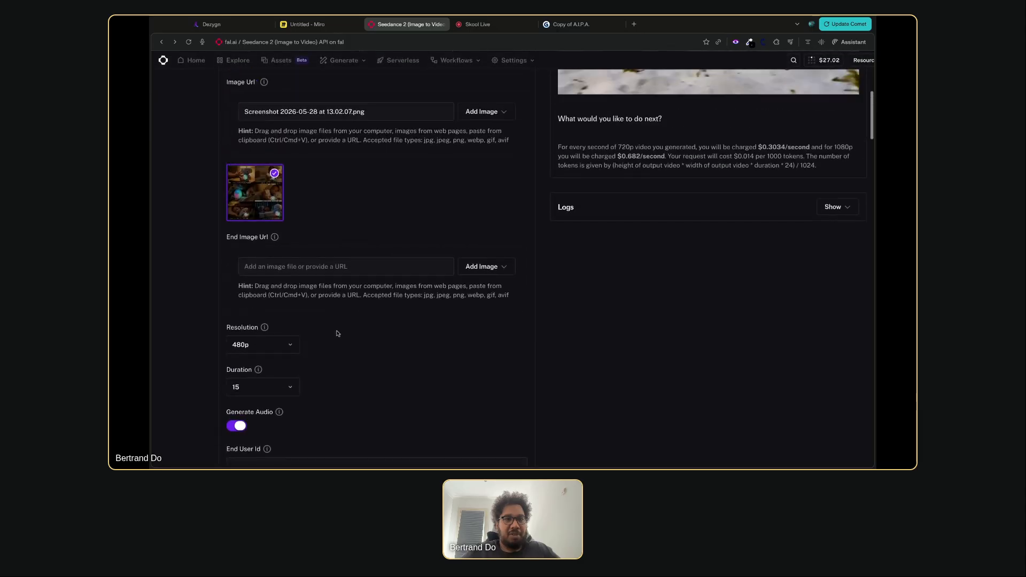
key("ctrl+minus")
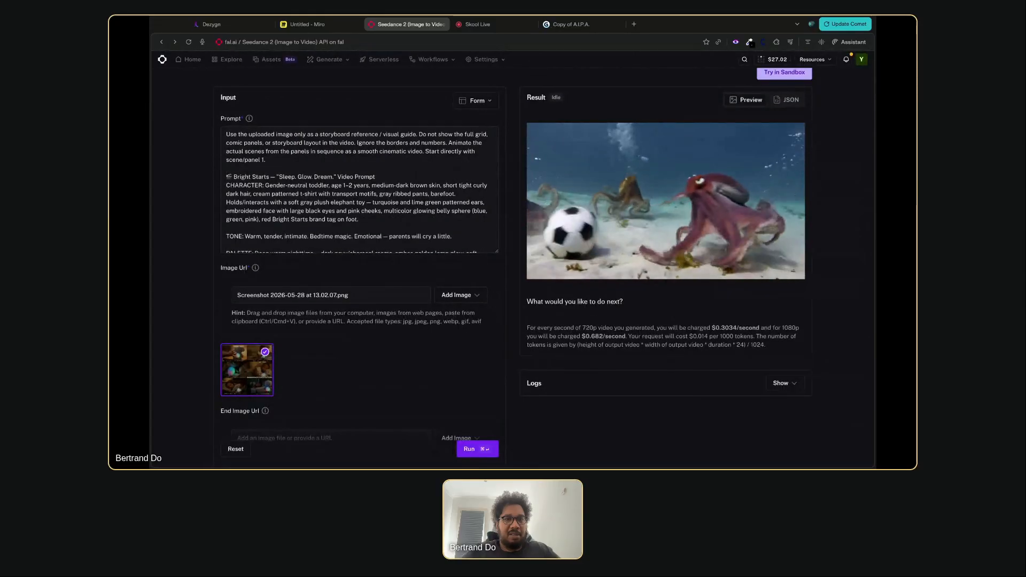
scroll(359, 267, "down", 7)
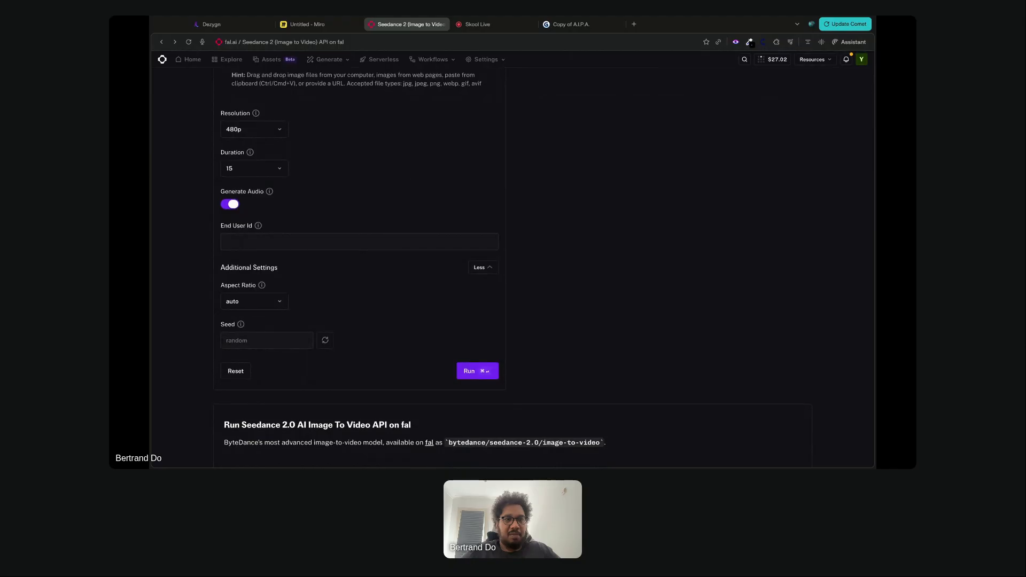
scroll(388, 326, "up", 3)
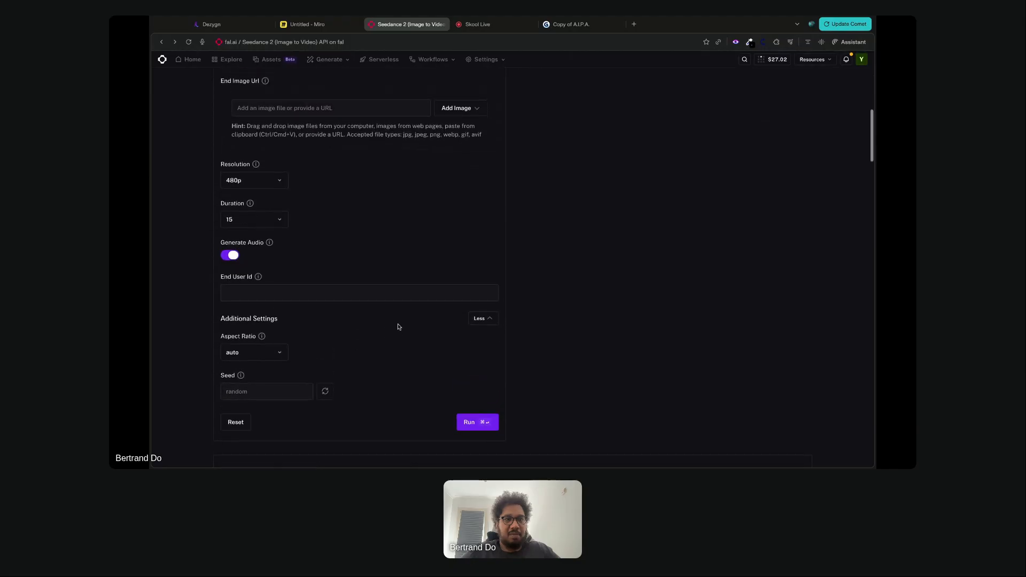
scroll(398, 327, "up", 5)
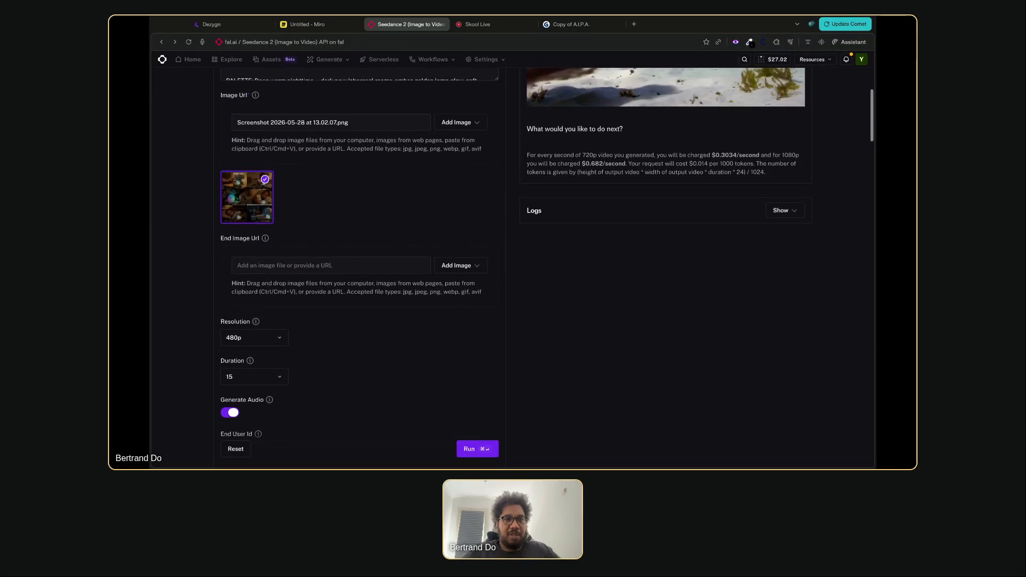
scroll(398, 327, "down", 3)
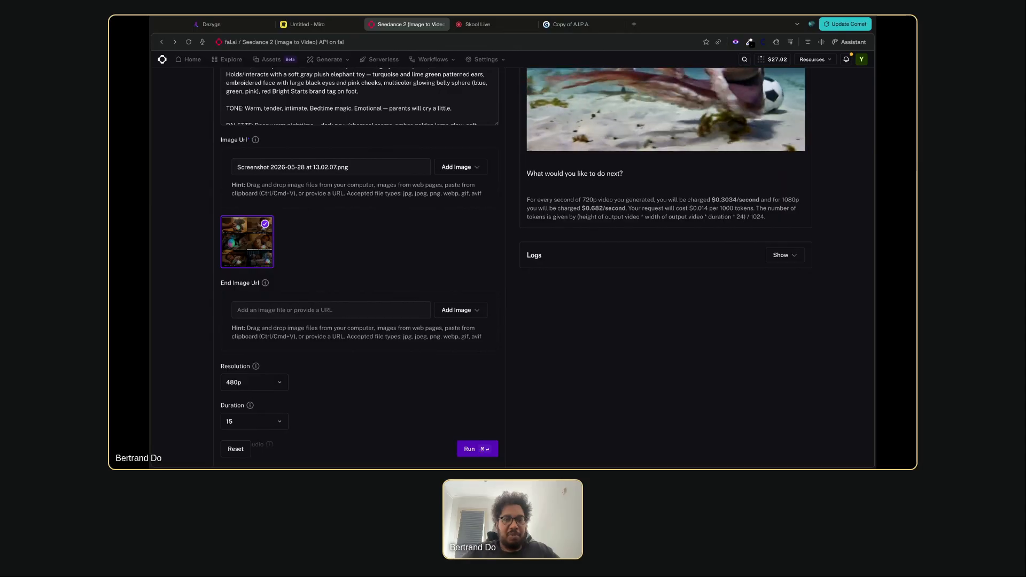
left_click(477, 449)
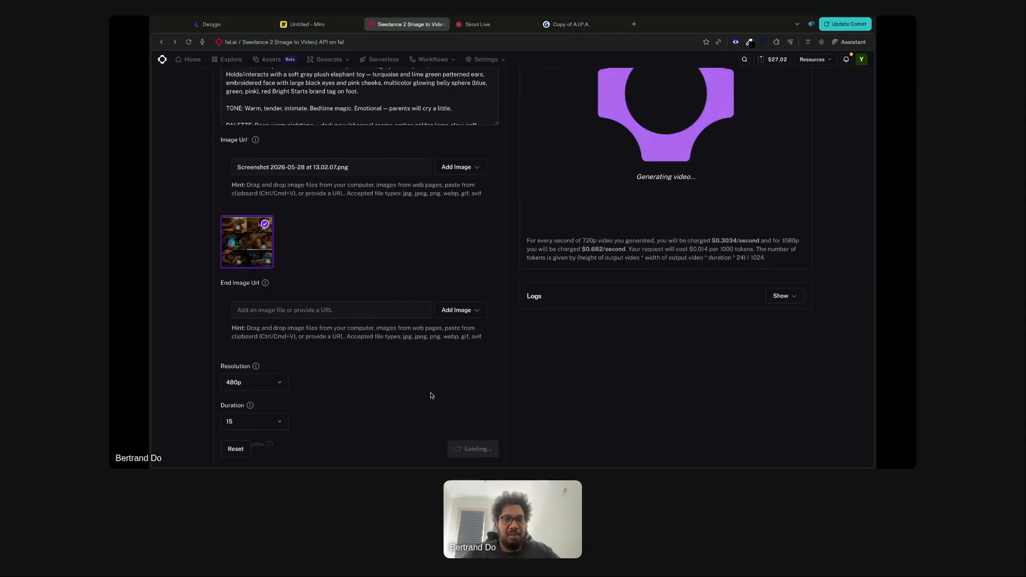
scroll(432, 396, "up", 5)
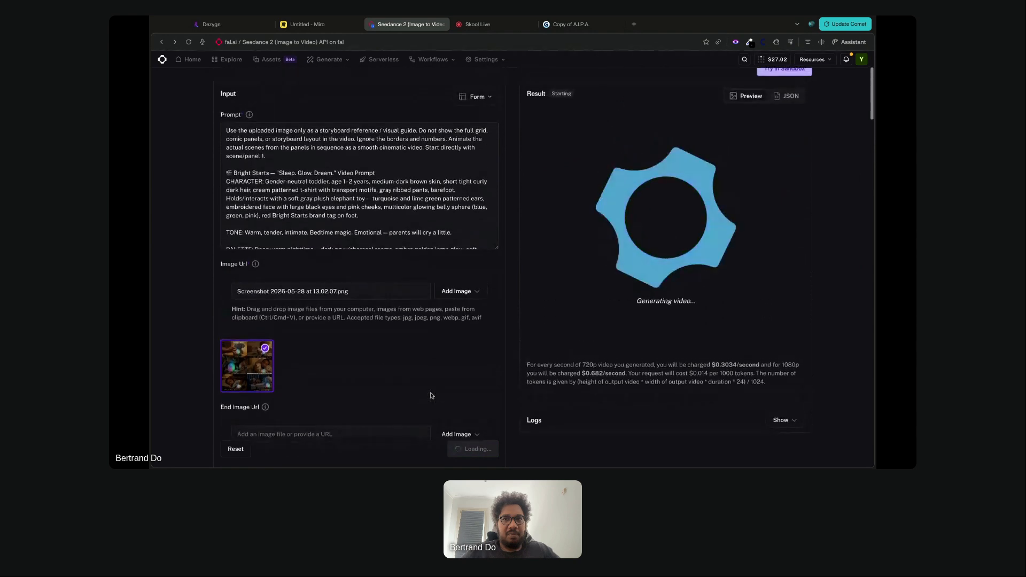
Open the Seedance 2.0 image-to-video request history in a new browser tab while the elephant video generates
scroll(547, 257, "up", 1)
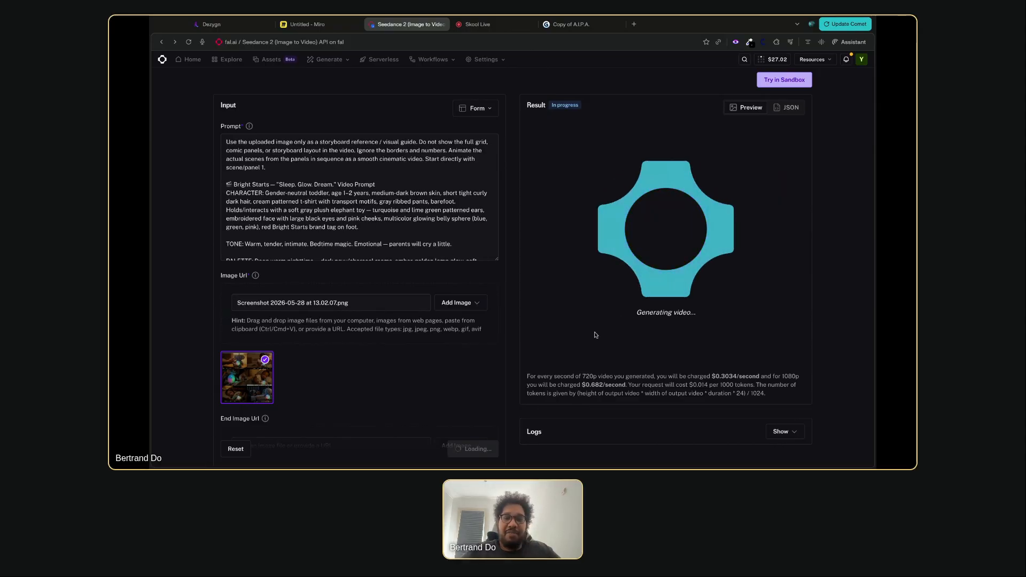
scroll(587, 343, "up", 1)
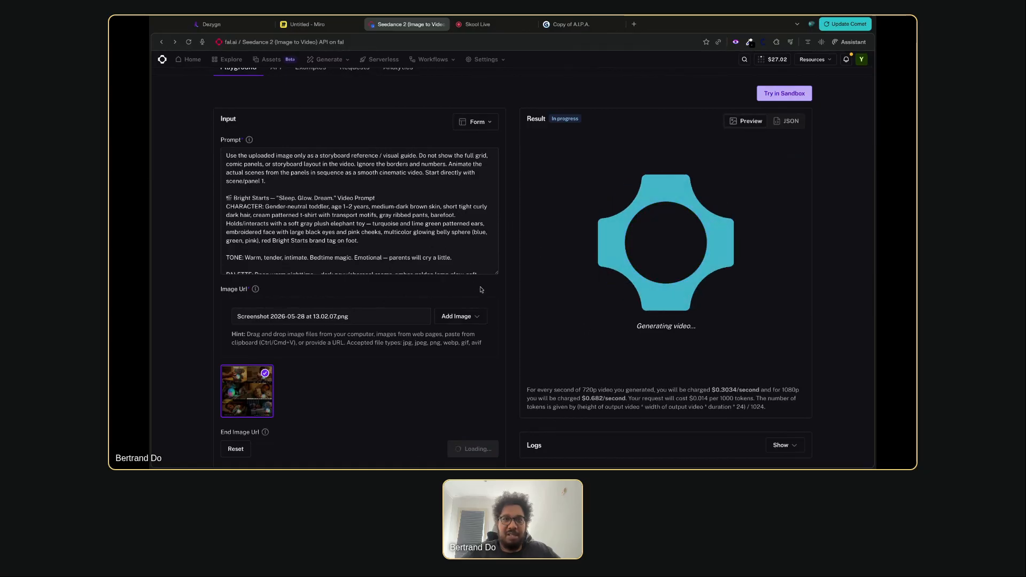
scroll(481, 290, "up", 2)
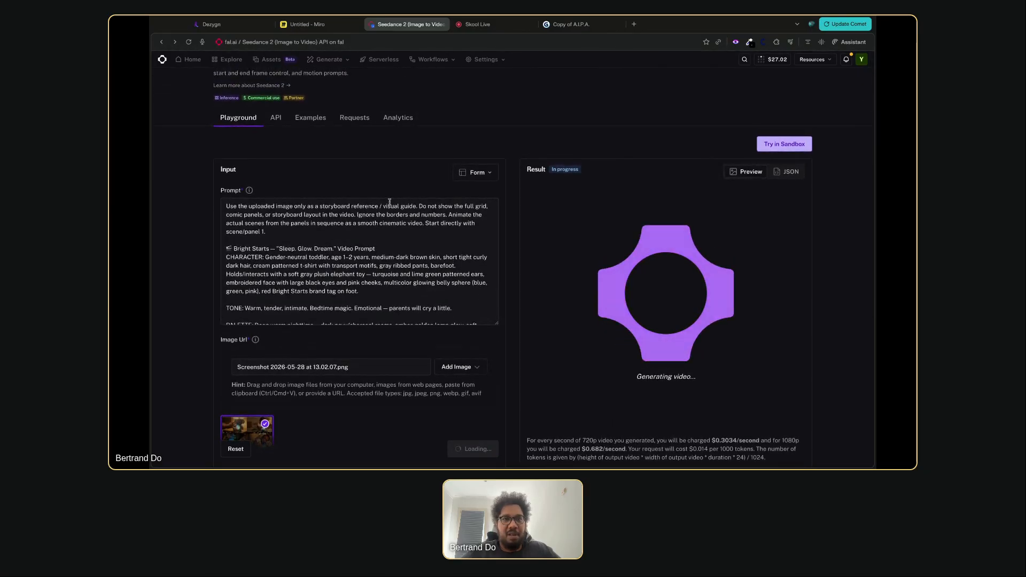
left_click(343, 41)
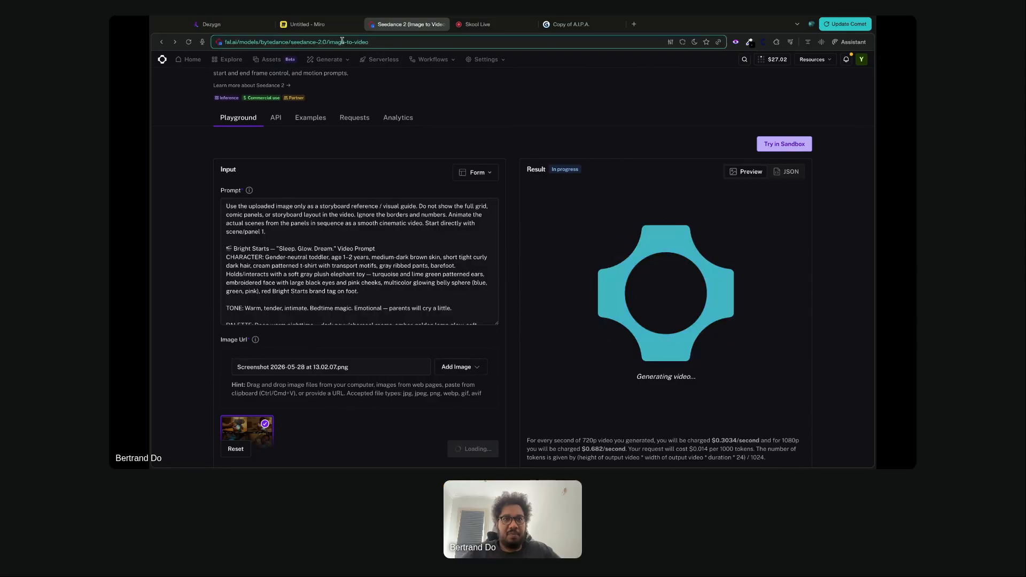
left_click(635, 25)
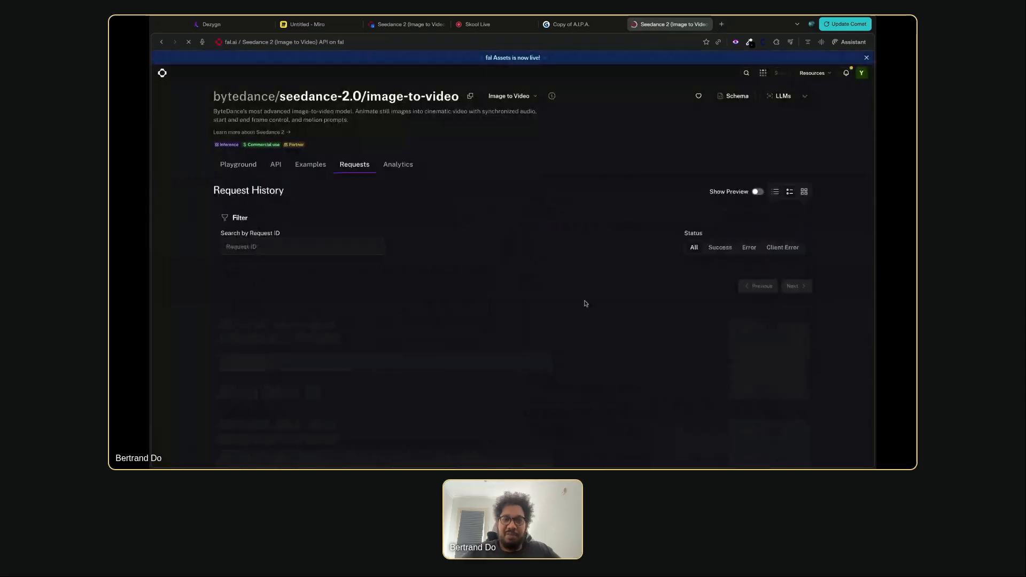
Find the May 22, 2026 8:50 AM Coca-Cola storyboard request in the history and open its details
scroll(585, 304, "down", 1)
scroll(585, 304, "down", 10)
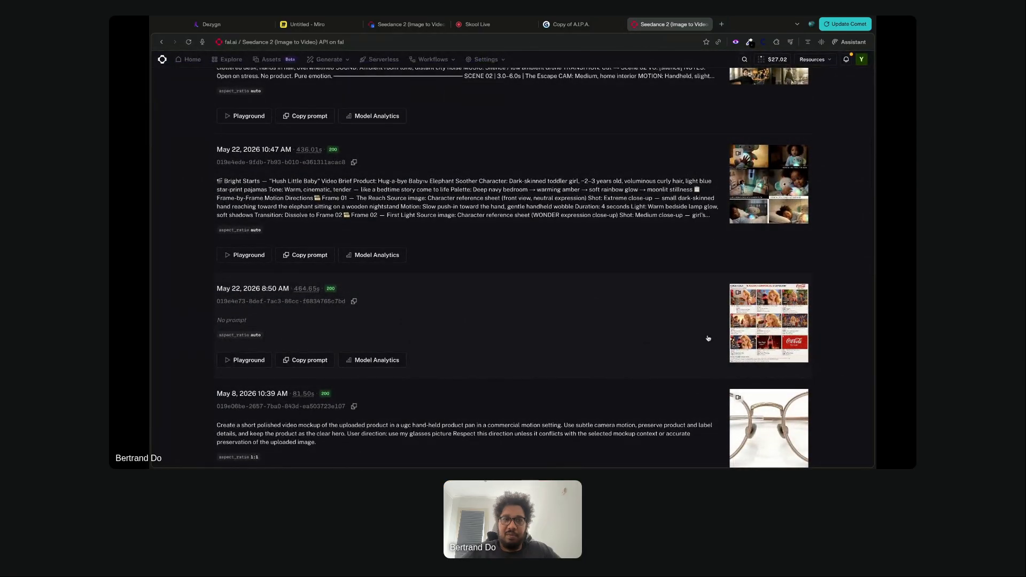
left_click(600, 293)
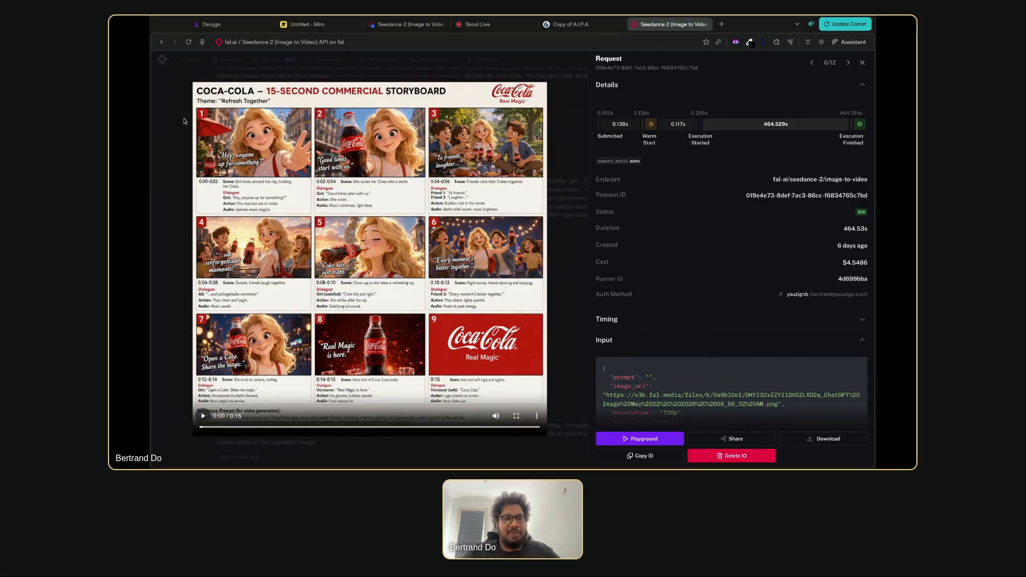
Examine the scene, dialogue, action and audio notes under the first panels of the Coca-Cola storyboard up close
scroll(240, 156, "up", 5)
scroll(240, 155, "left", 1)
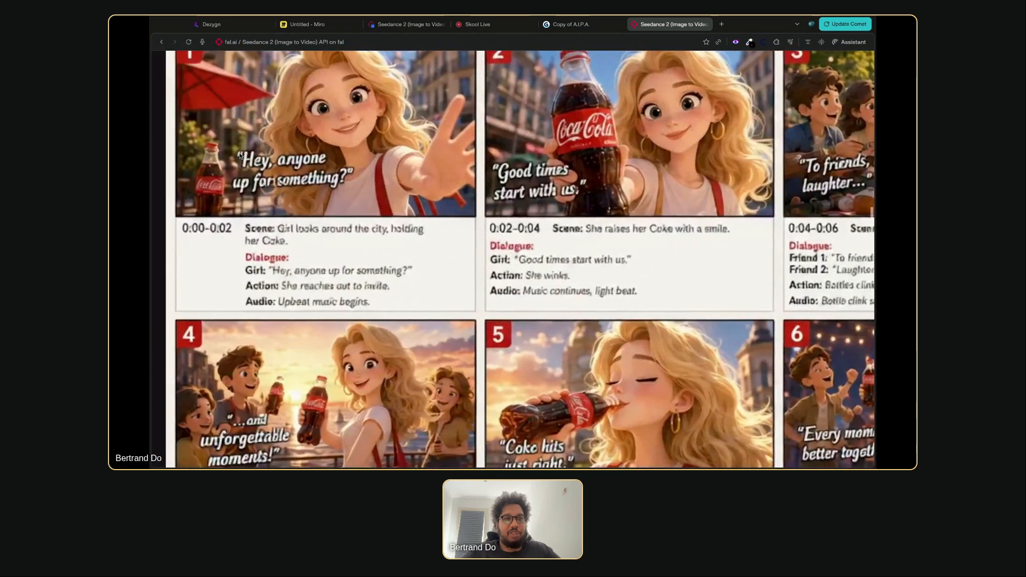
scroll(240, 156, "up", 1)
scroll(444, 253, "up", 1)
scroll(445, 253, "down", 5)
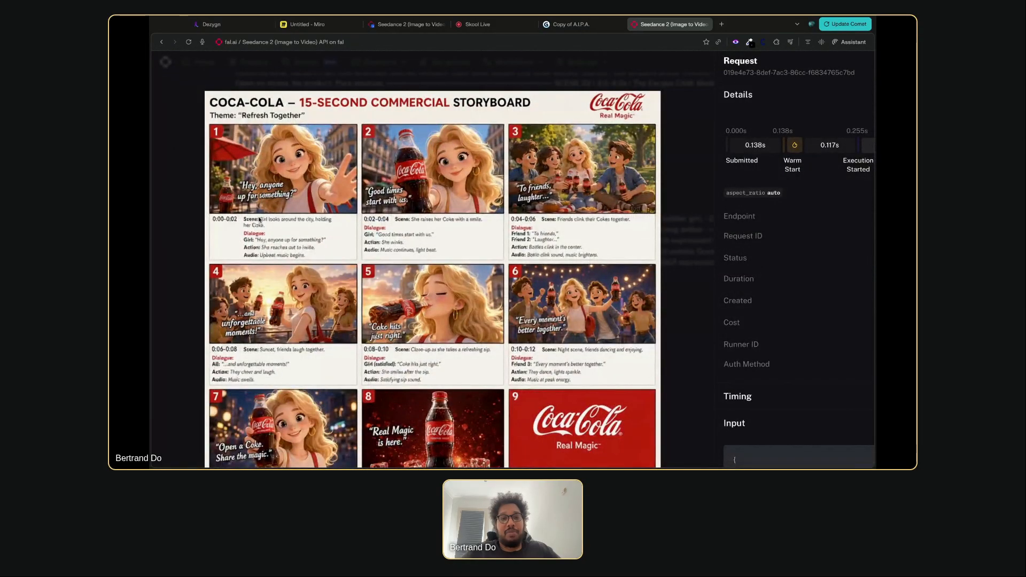
Check the elephant video's generation progress and review all nine panels of the Coca-Cola storyboard in the past request
left_click(372, 25)
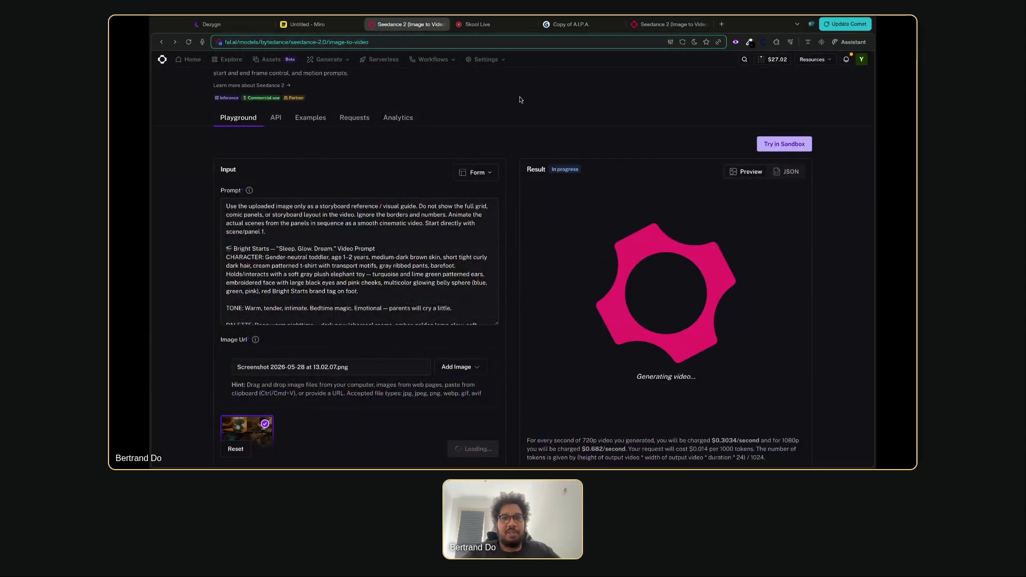
left_click(670, 25)
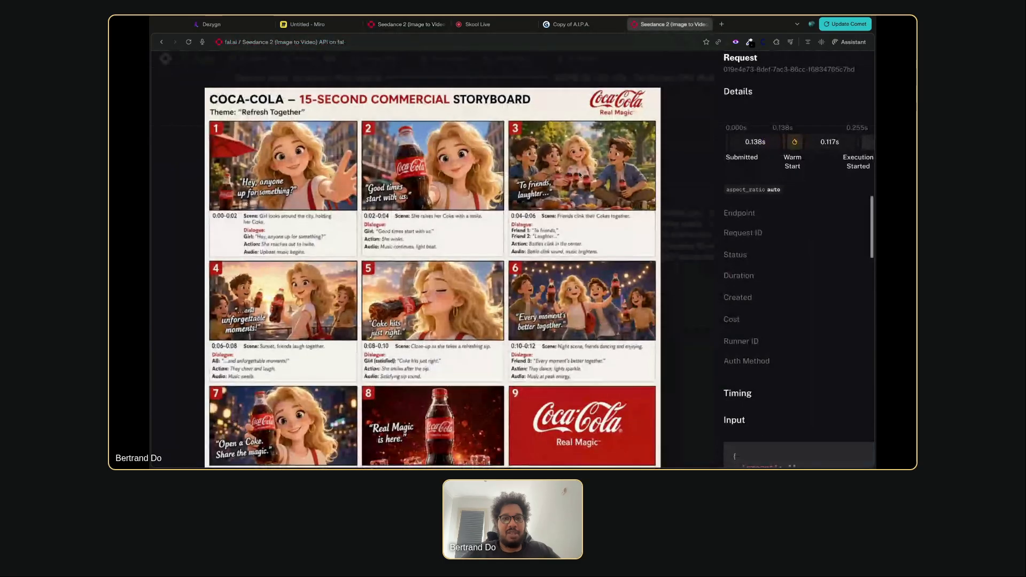
scroll(361, 202, "down", 3)
scroll(320, 162, "up", 2)
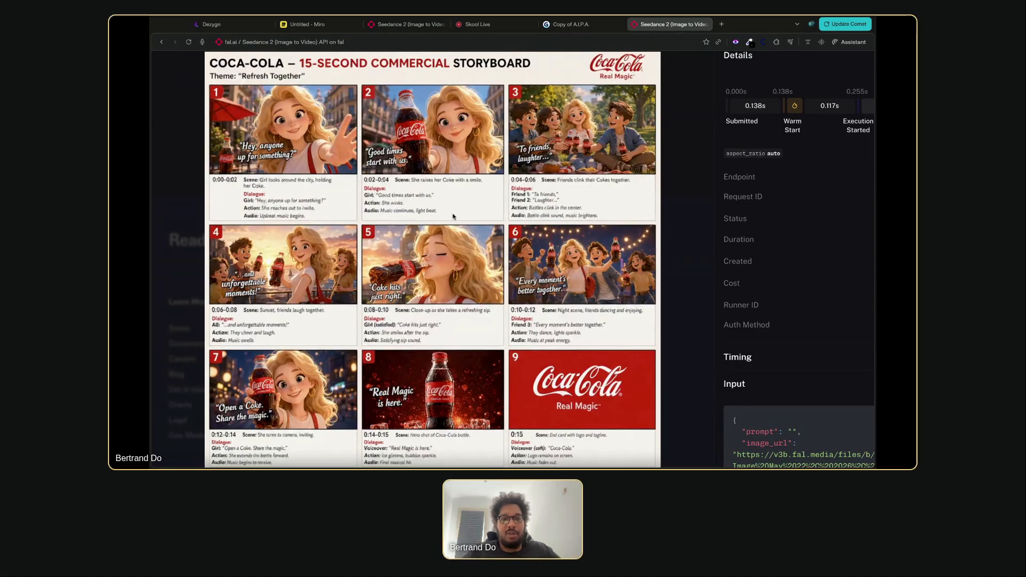
scroll(454, 216, "down", 3)
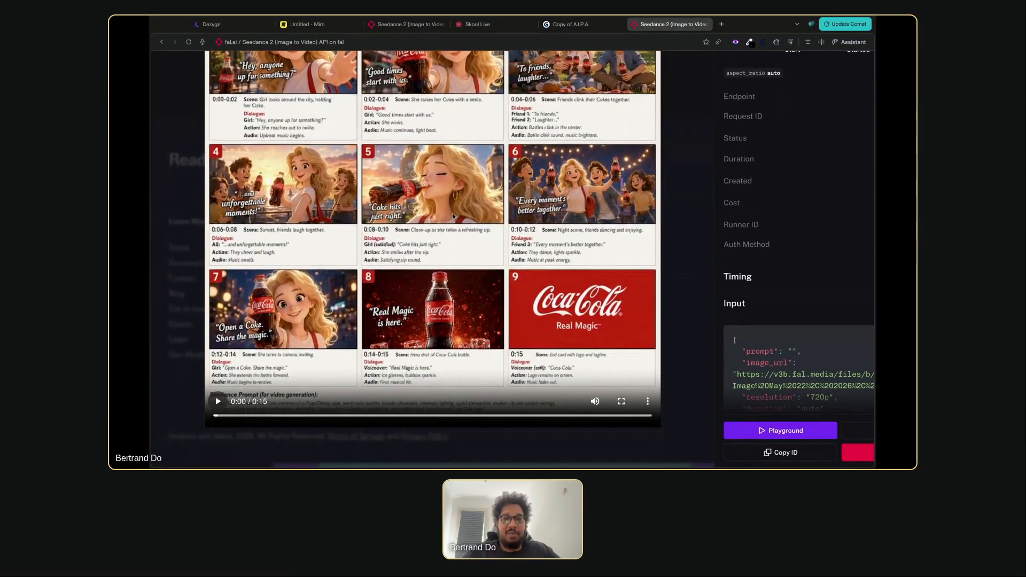
scroll(453, 216, "up", 3)
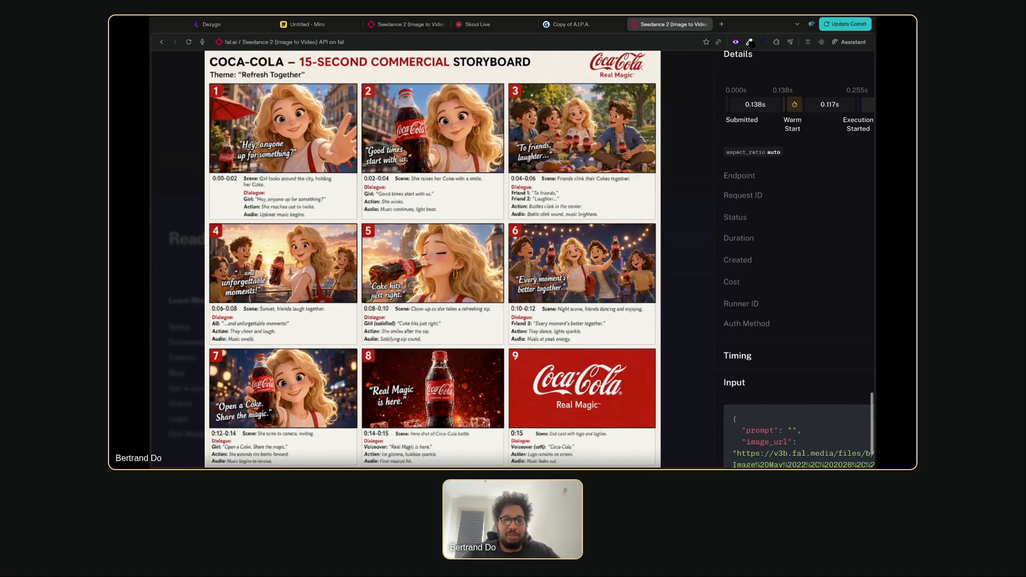
scroll(442, 365, "down", 1)
scroll(402, 303, "up", 2)
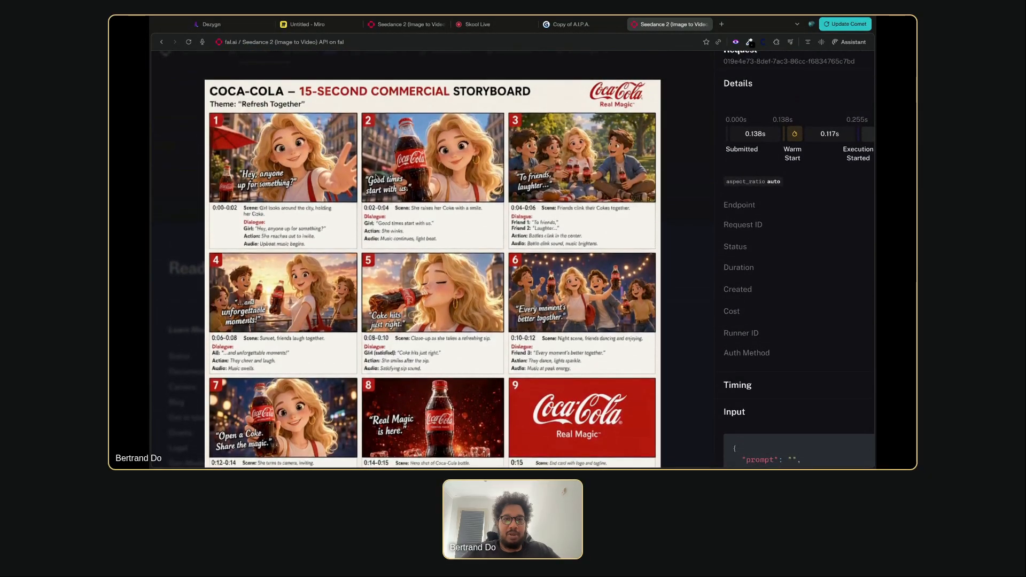
scroll(377, 191, "down", 3)
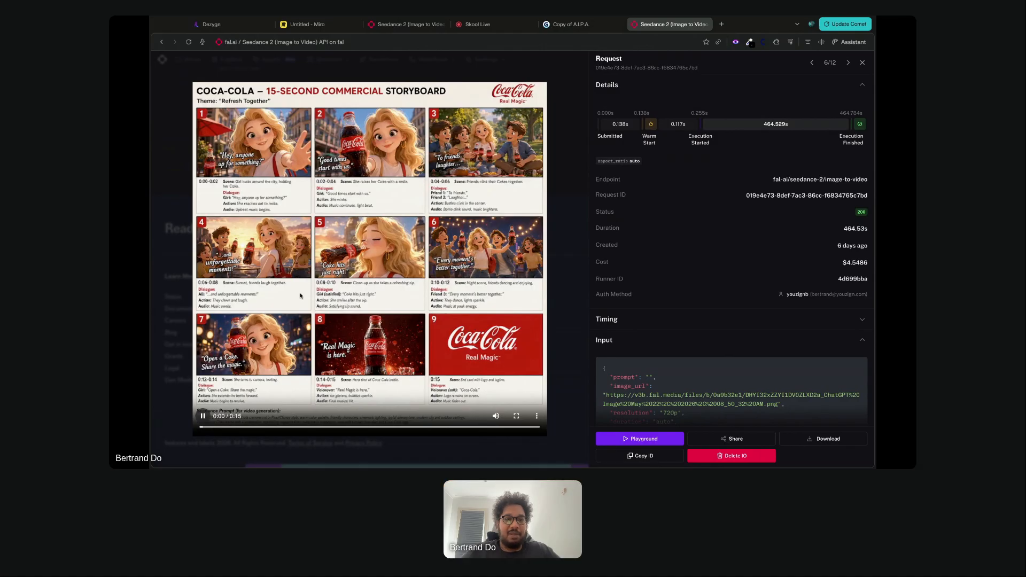
Play the opening scenes of the generated Coca-Cola video and rewind it to the storyboard frame
left_click(212, 419)
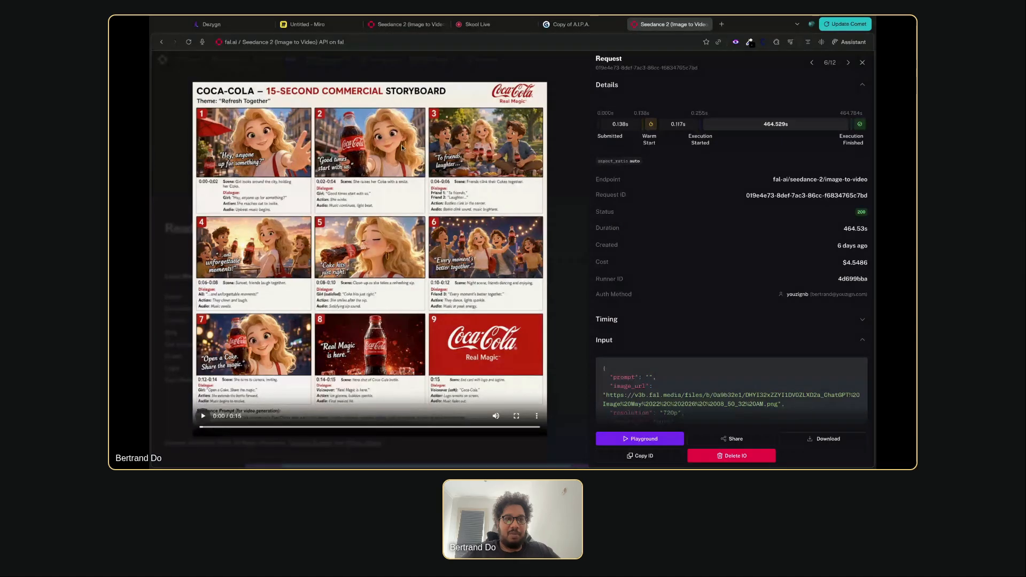
left_click(204, 420)
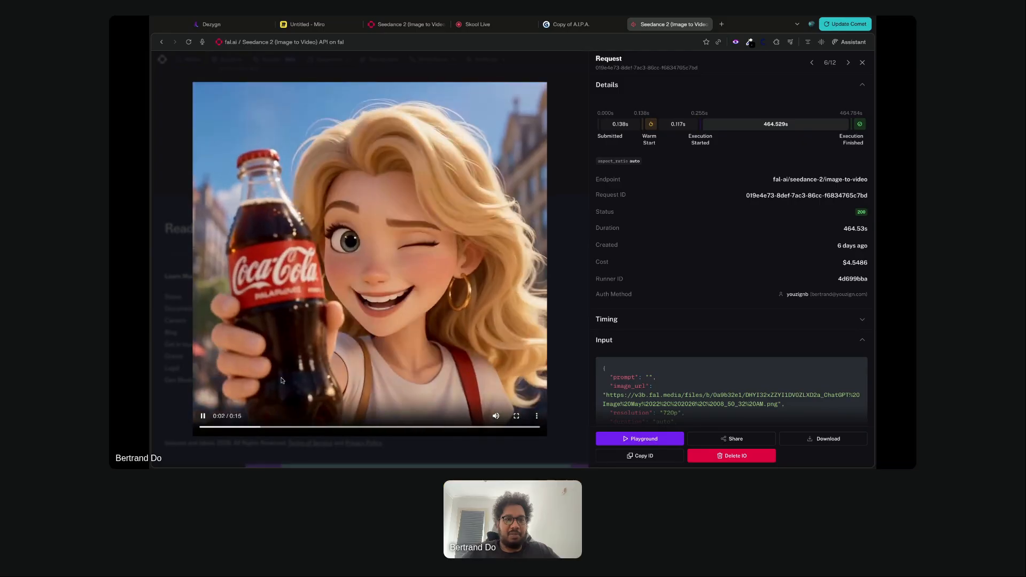
left_click(207, 418)
left_click(204, 427)
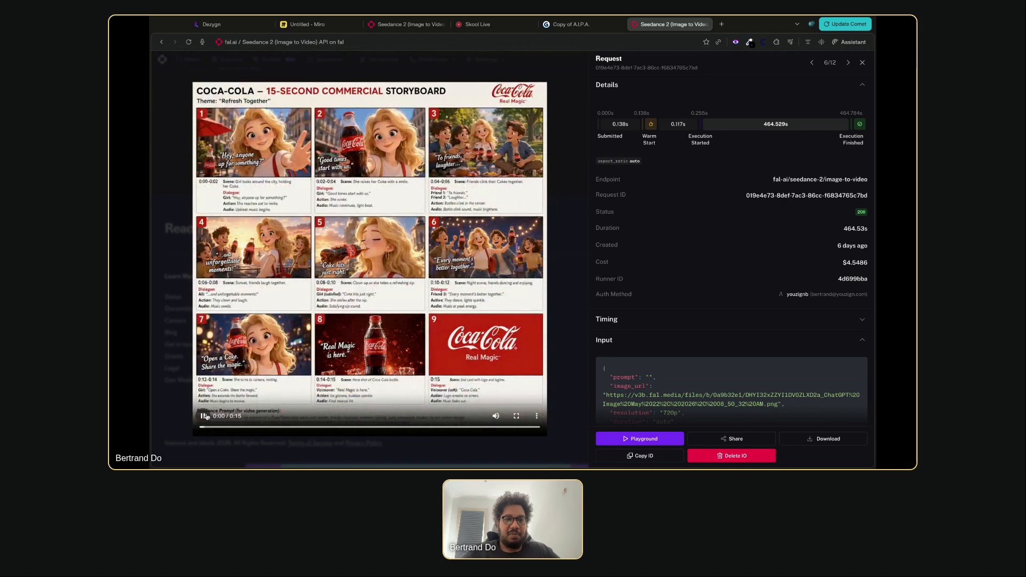
left_click(315, 417)
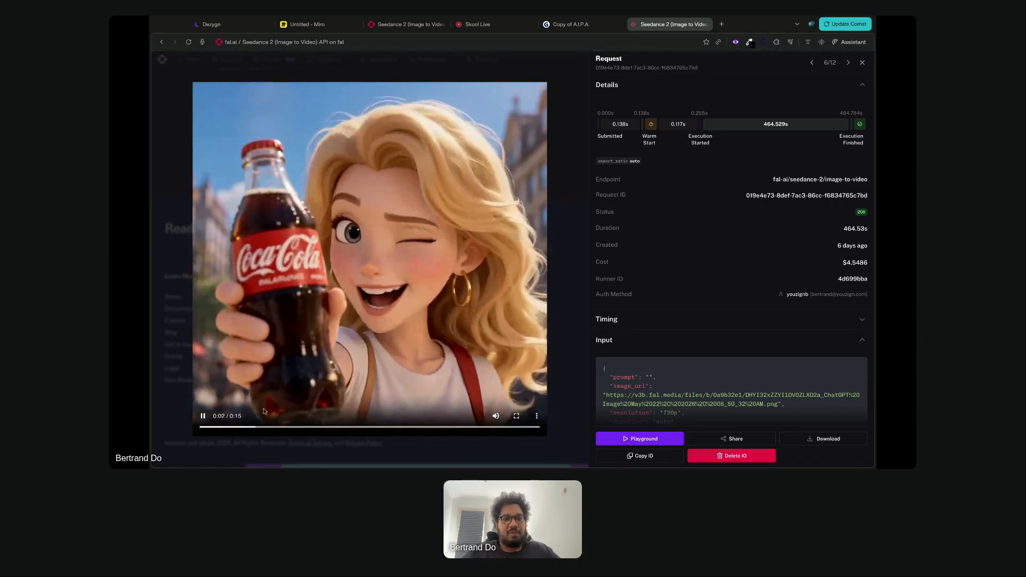
left_click(203, 417)
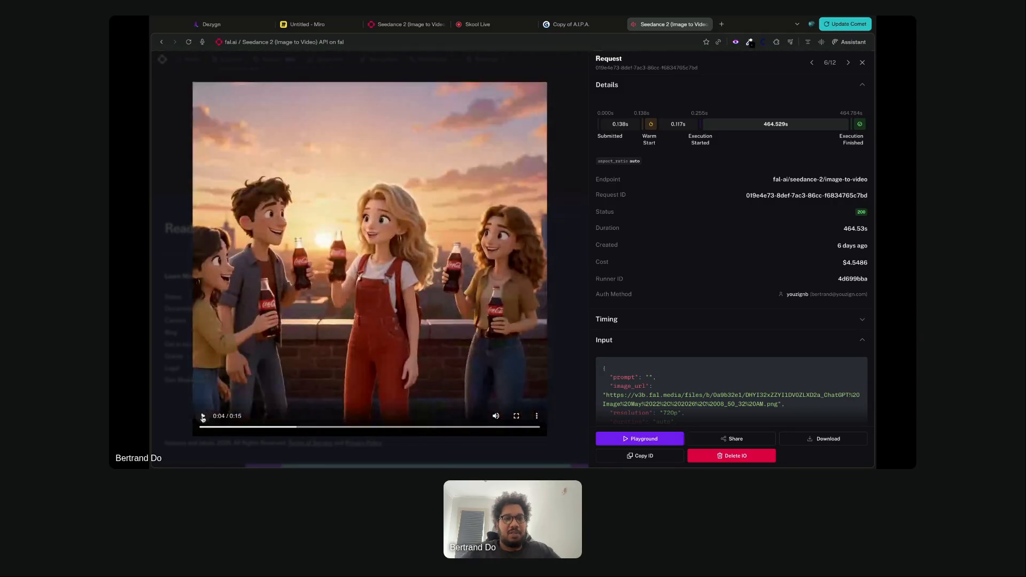
left_click(204, 428)
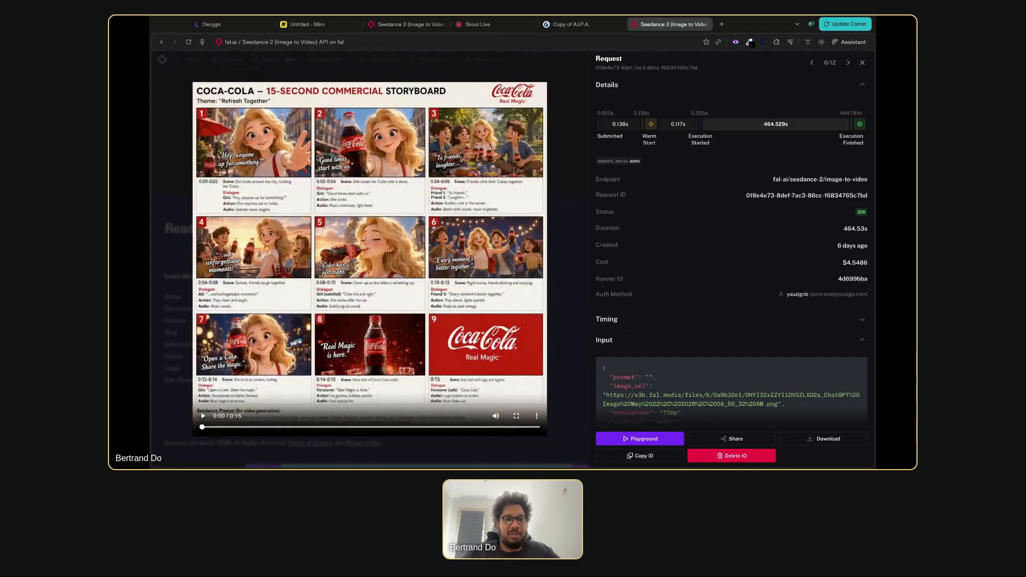
Examine the notes of storyboard panels 8 and 9, the bottle hero shot and the logo end card, up close
scroll(372, 361, "up", 5)
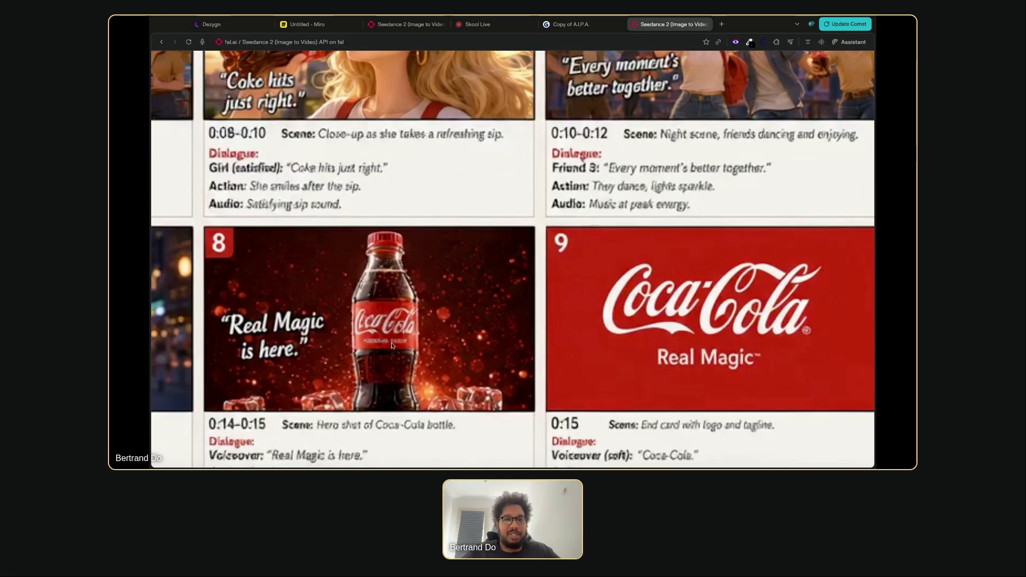
scroll(399, 349, "down", 1)
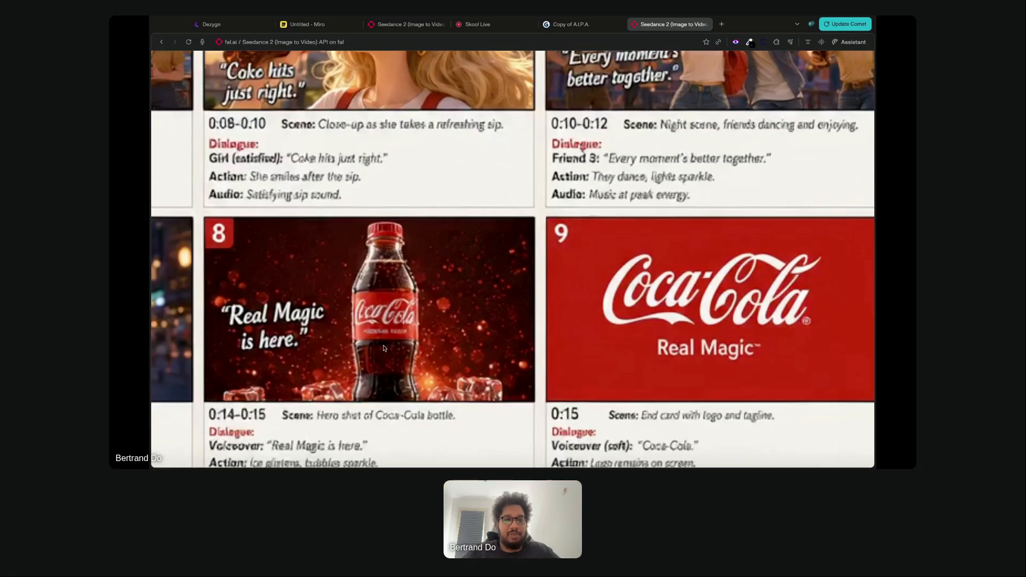
scroll(385, 342, "down", 10)
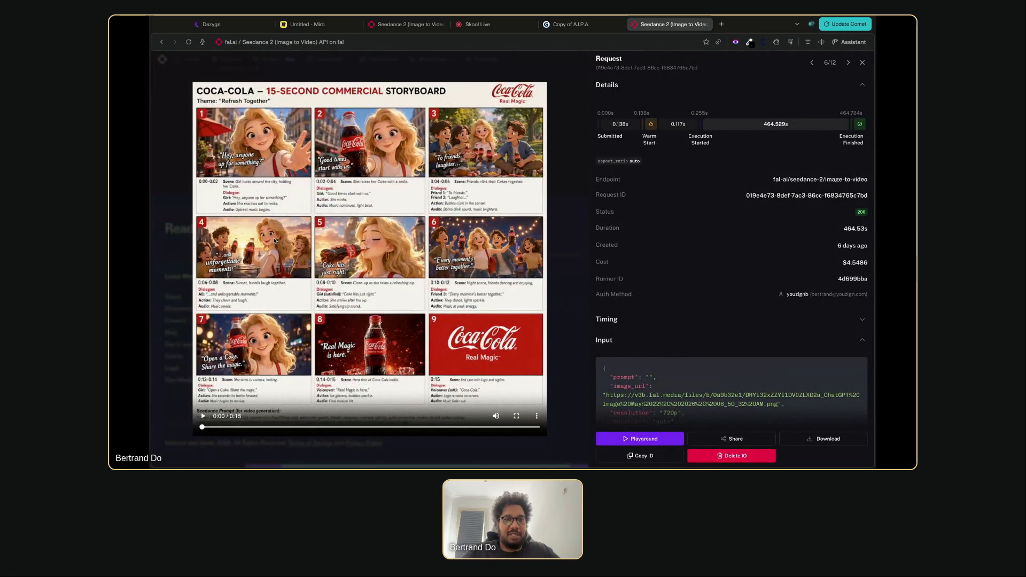
Play the Coca-Cola video through to the Real Magic end card and rewind it to the first frame
left_click(204, 416)
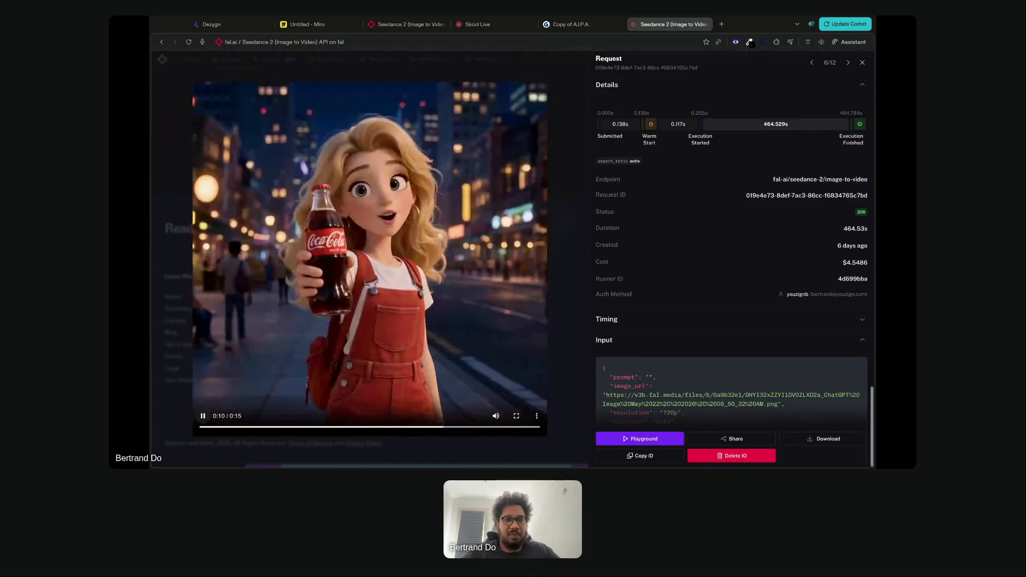
key("space")
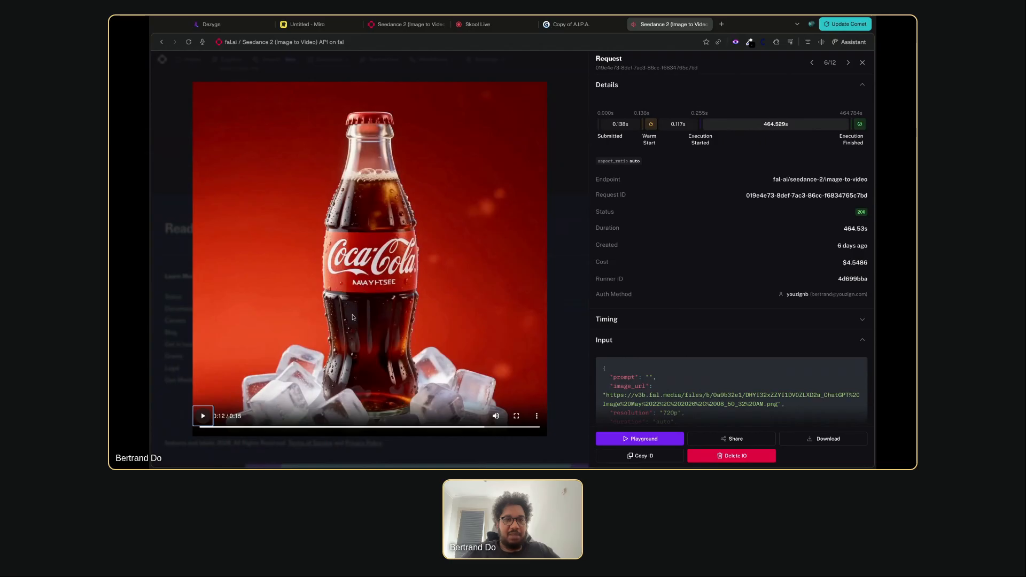
left_click(203, 417)
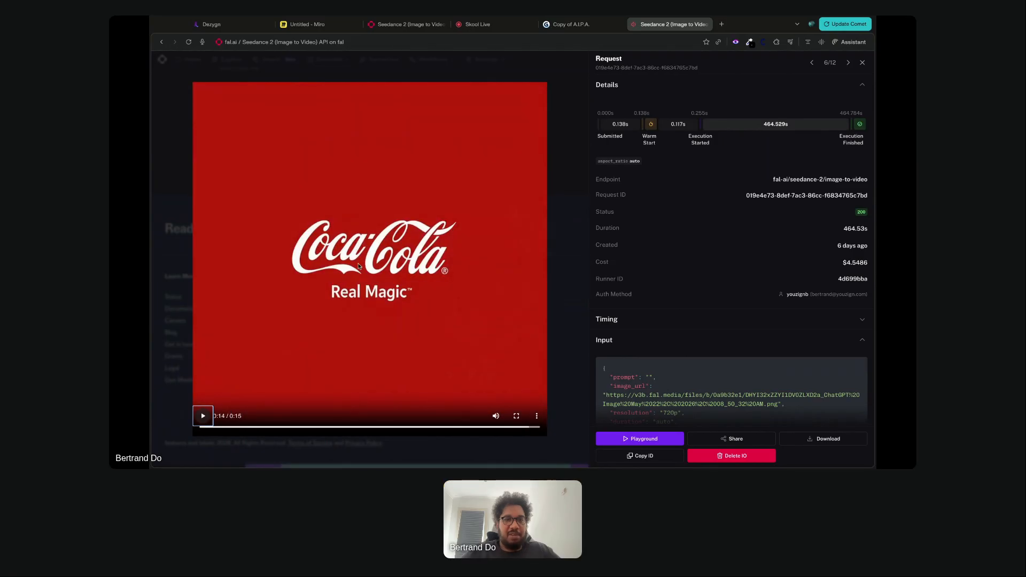
left_click(247, 433)
key("Left")
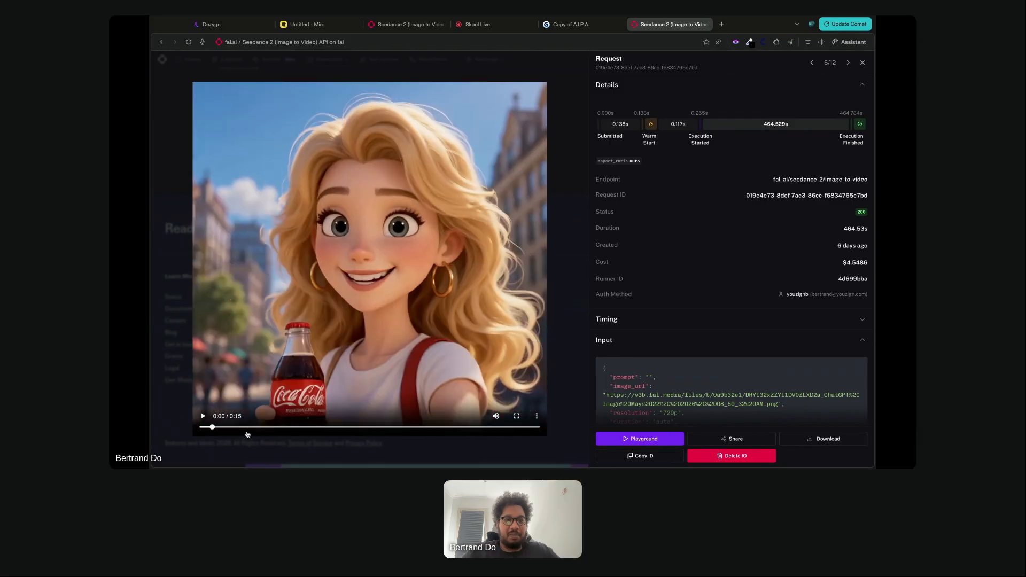
key("Left")
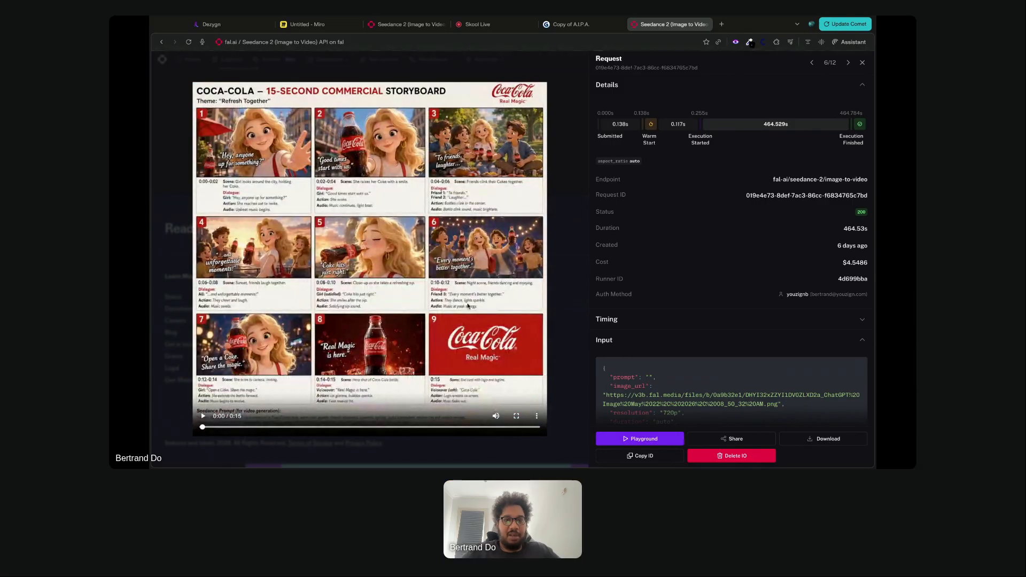
Compare panel 9 of the Coca-Cola storyboard with the video's end card by viewing it enlarged
scroll(497, 349, "up", 10, "ctrl")
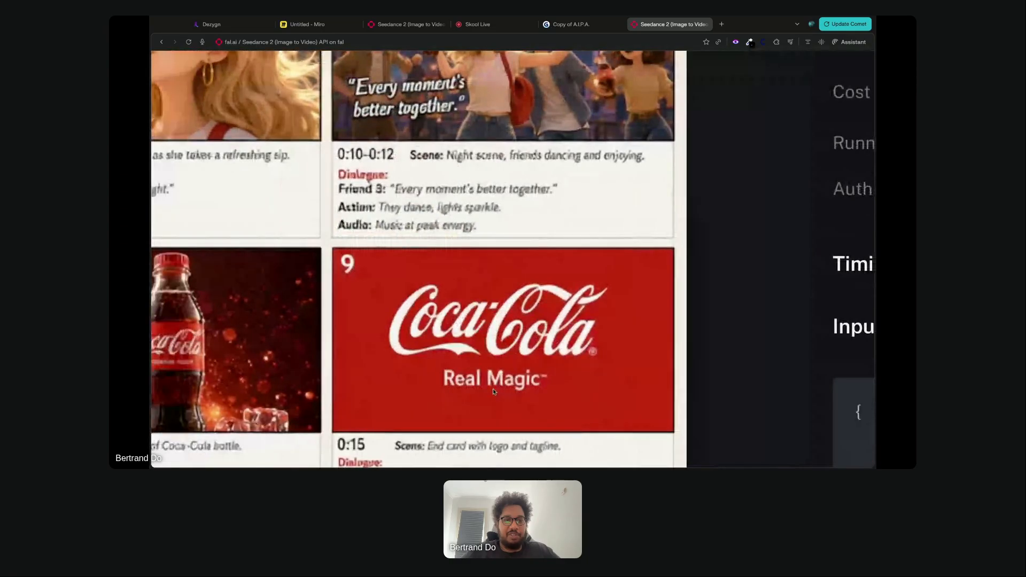
scroll(402, 360, "down", 10, "ctrl")
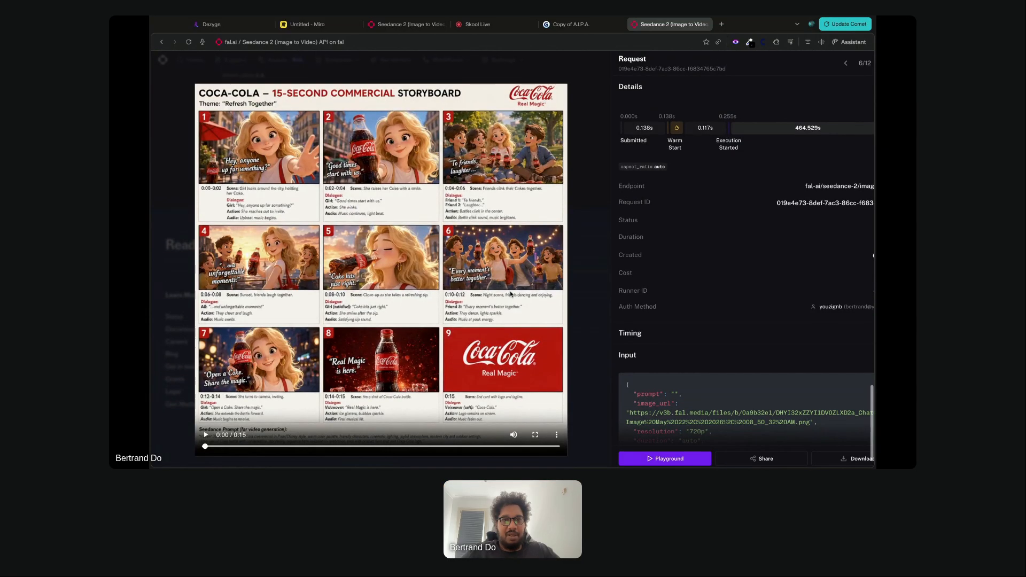
scroll(578, 235, "down", 1, "ctrl")
Replace the Coca-Cola request with the May 22 12:25 PM "From Pressure to Flow" request and check on the elephant video's generation
left_click(579, 236)
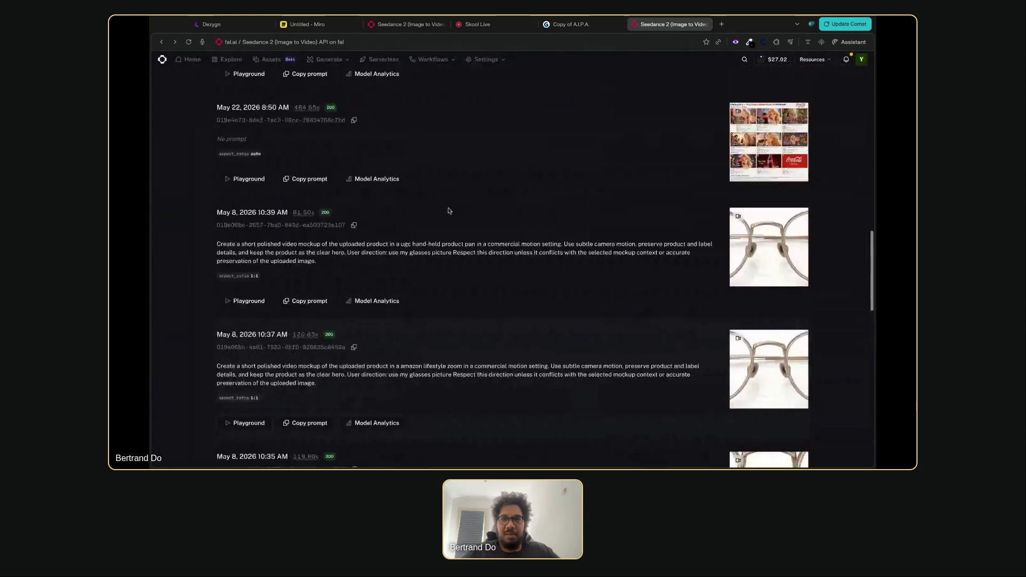
scroll(450, 211, "up", 3)
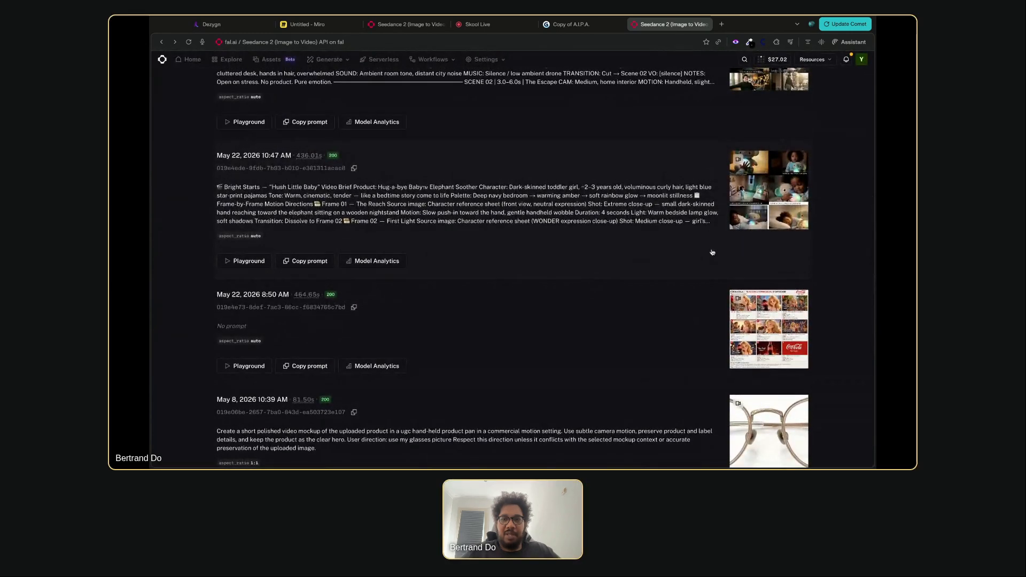
scroll(710, 252, "up", 1)
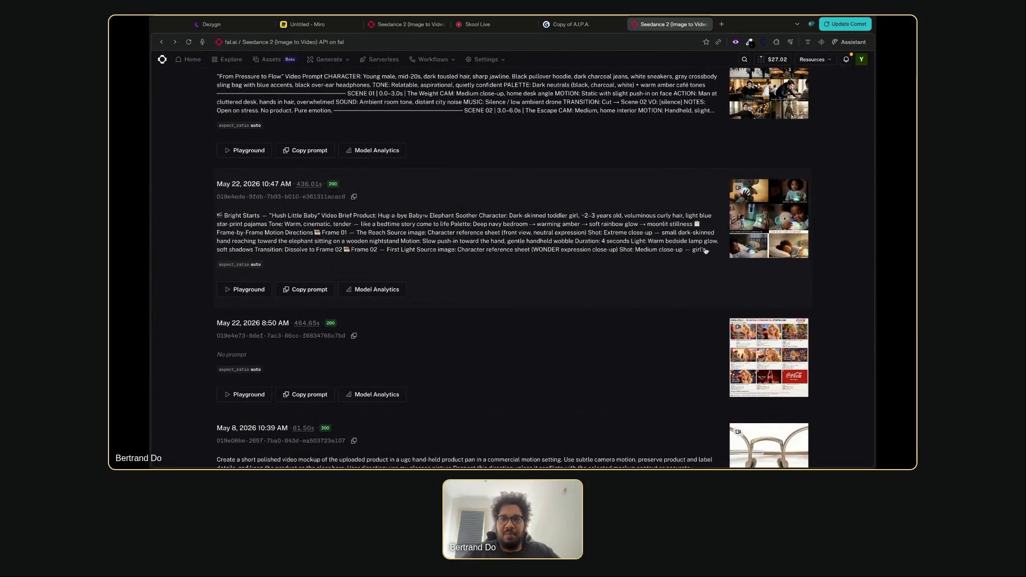
scroll(706, 251, "up", 2)
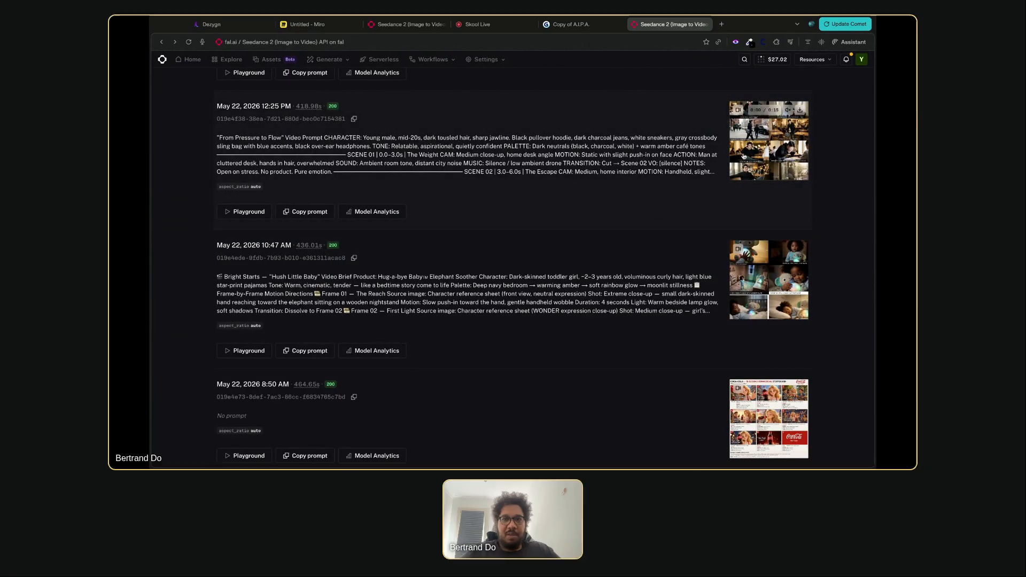
left_click(744, 156)
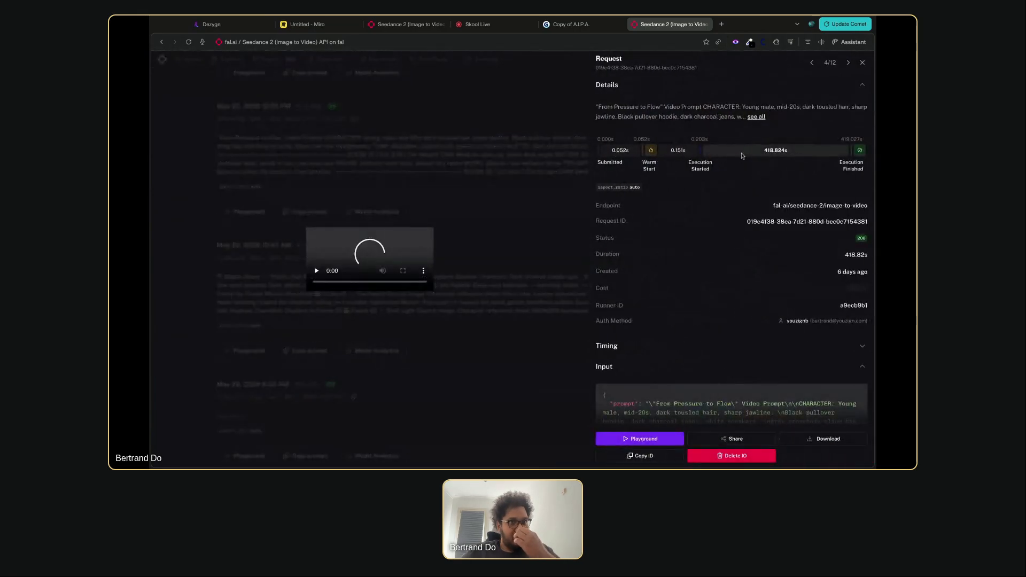
left_click(409, 26)
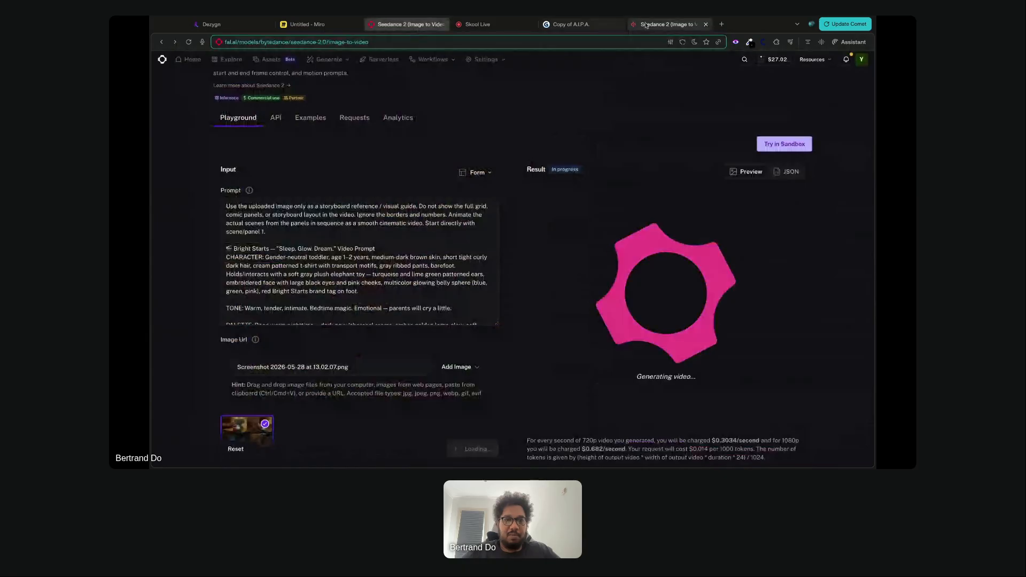
left_click(646, 25)
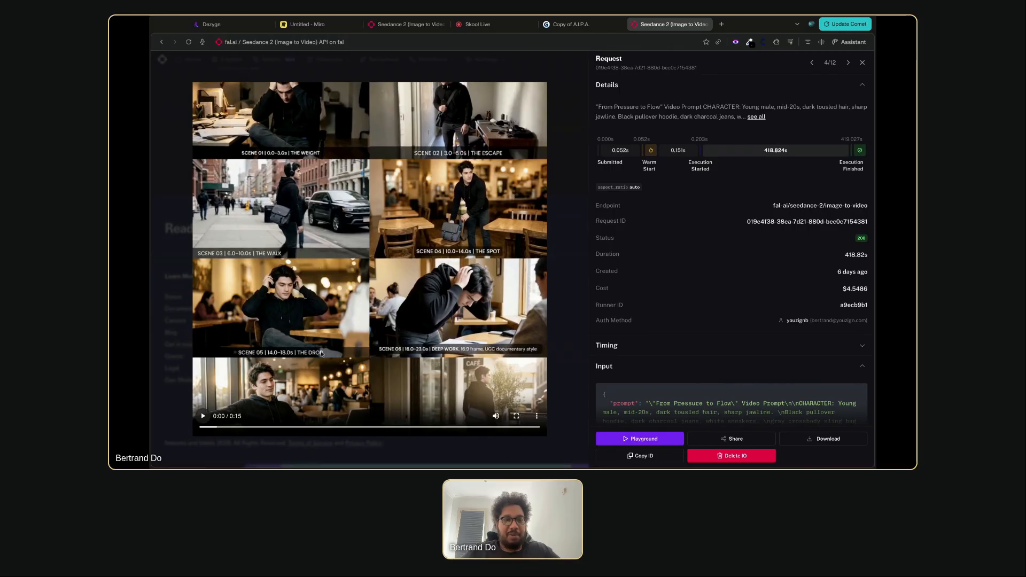
Skim the "From Pressure to Flow" video through the headphones, doorway and café scenes to 0:08, and rewind it to the storyboard frame
left_click(205, 416)
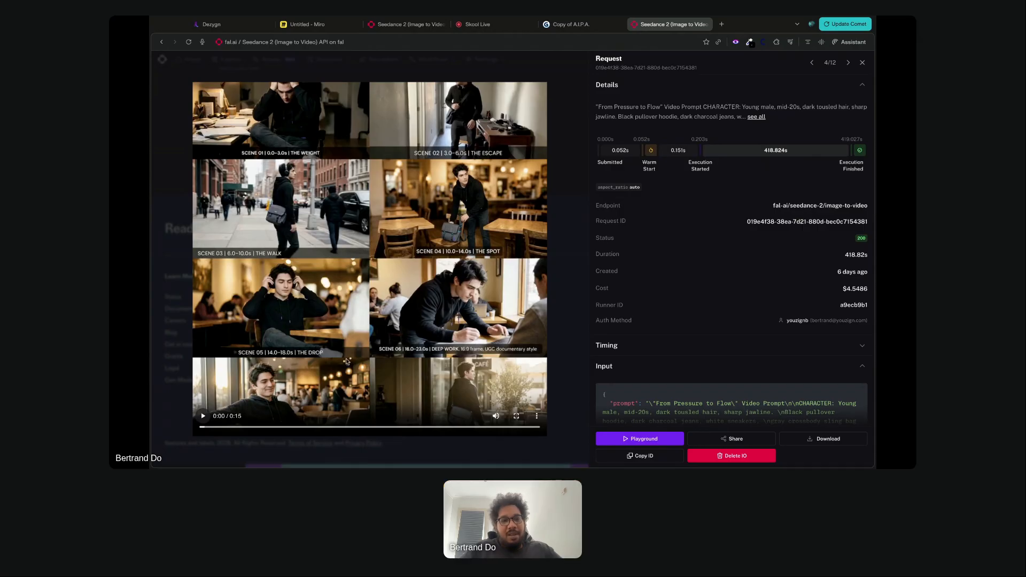
left_click(211, 426)
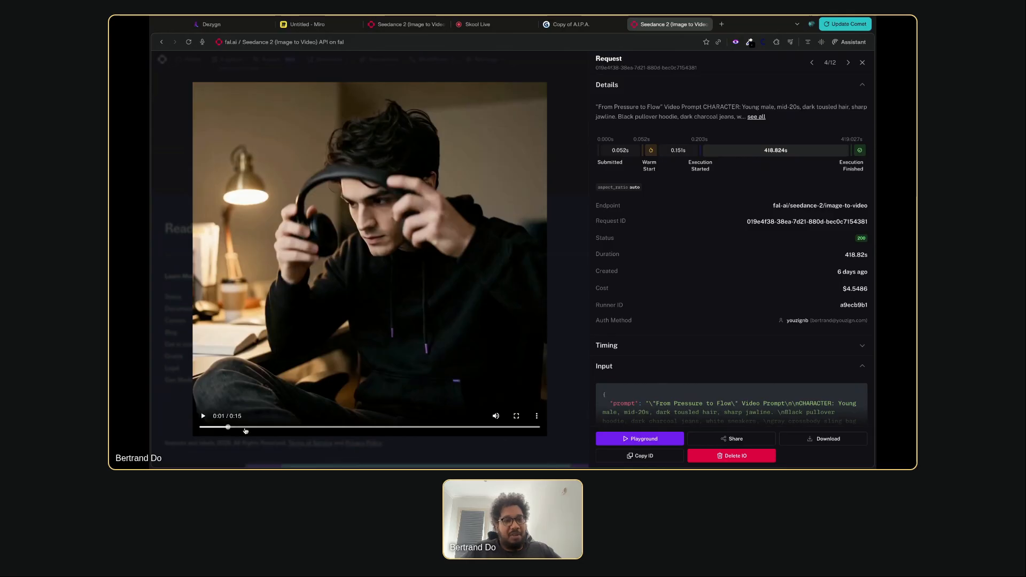
left_click(245, 429)
left_click_drag(245, 431, 265, 429)
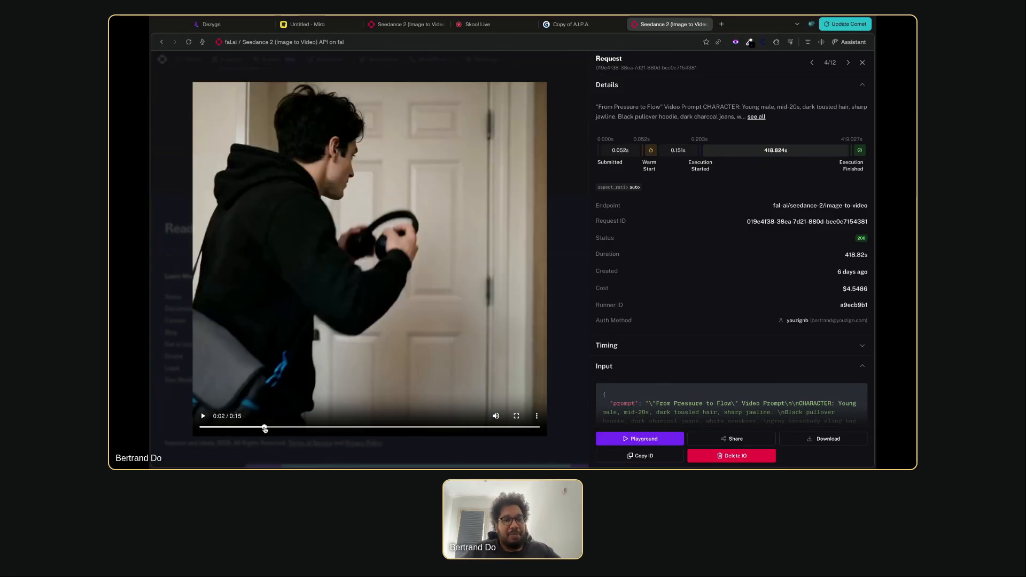
left_click(343, 428)
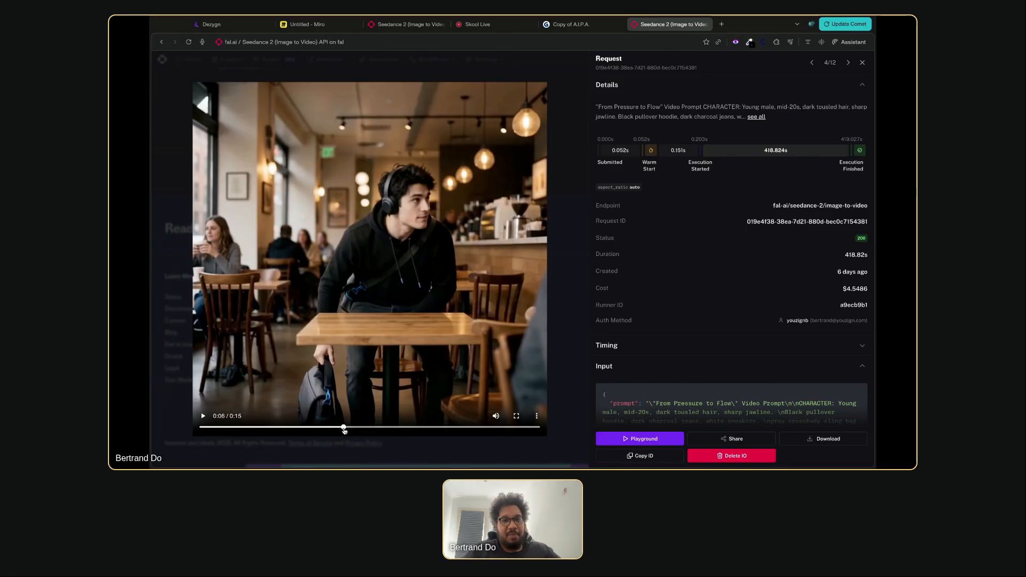
left_click(390, 428)
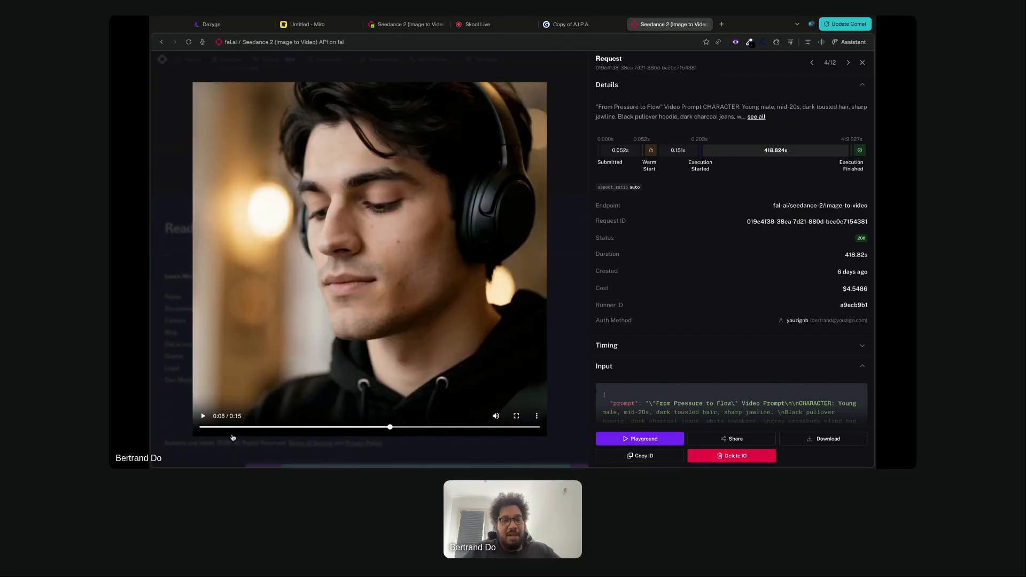
left_click(218, 430)
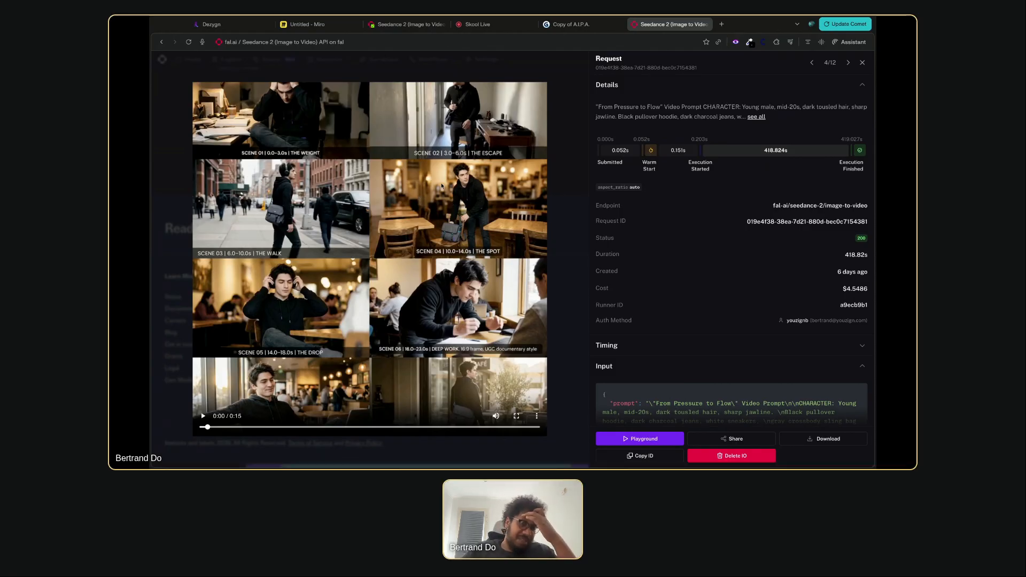
Play the generated elephant video with sound through to its end card and rewind it to the storyboard frame
left_click(407, 24)
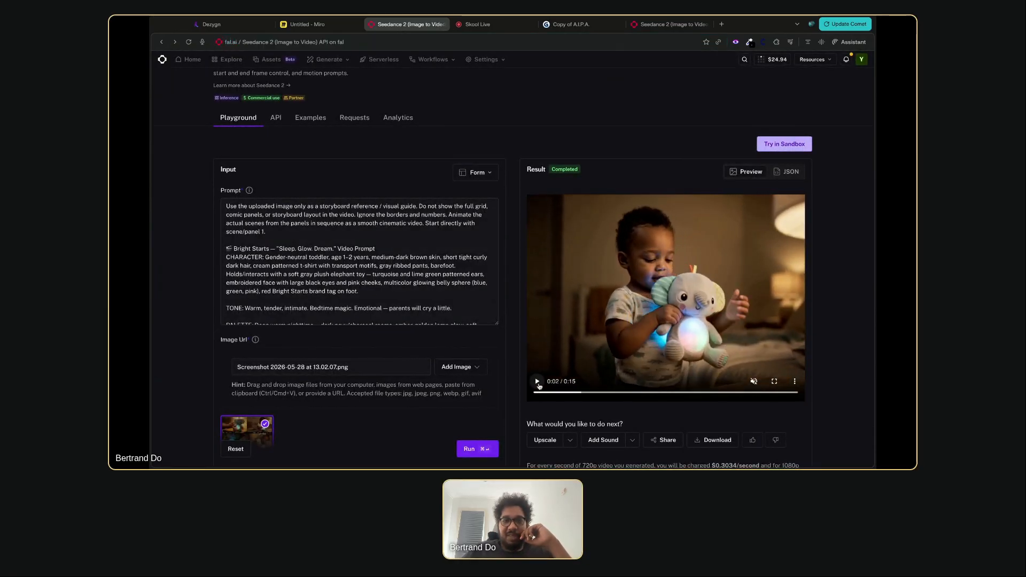
left_click(755, 382)
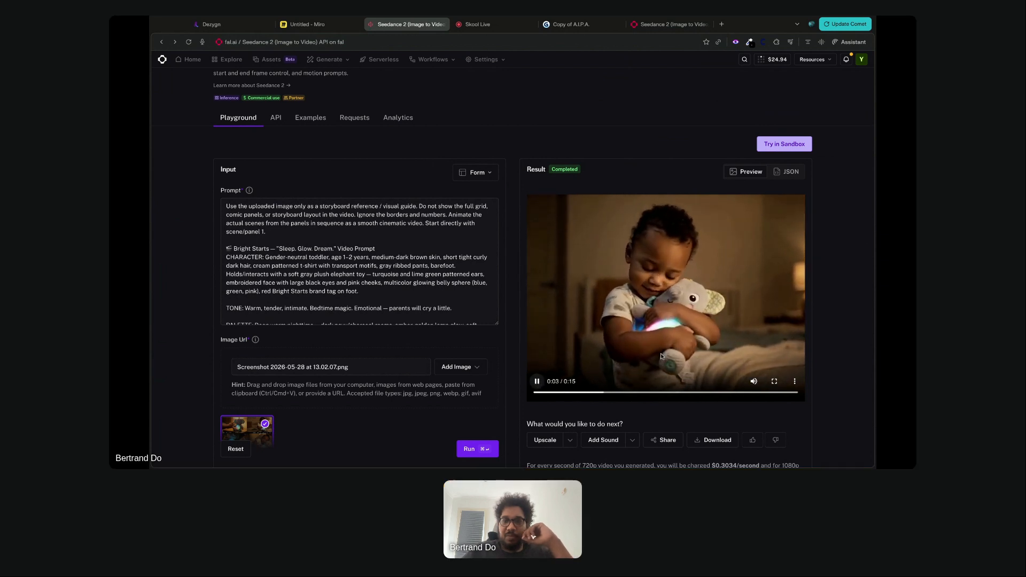
scroll(695, 369, "down", 1)
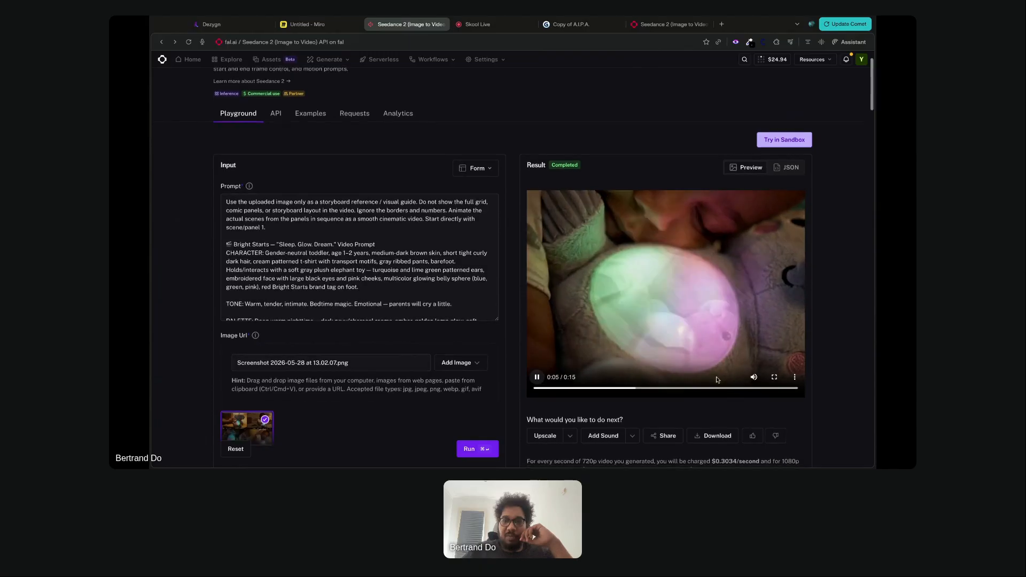
scroll(717, 379, "down", 1)
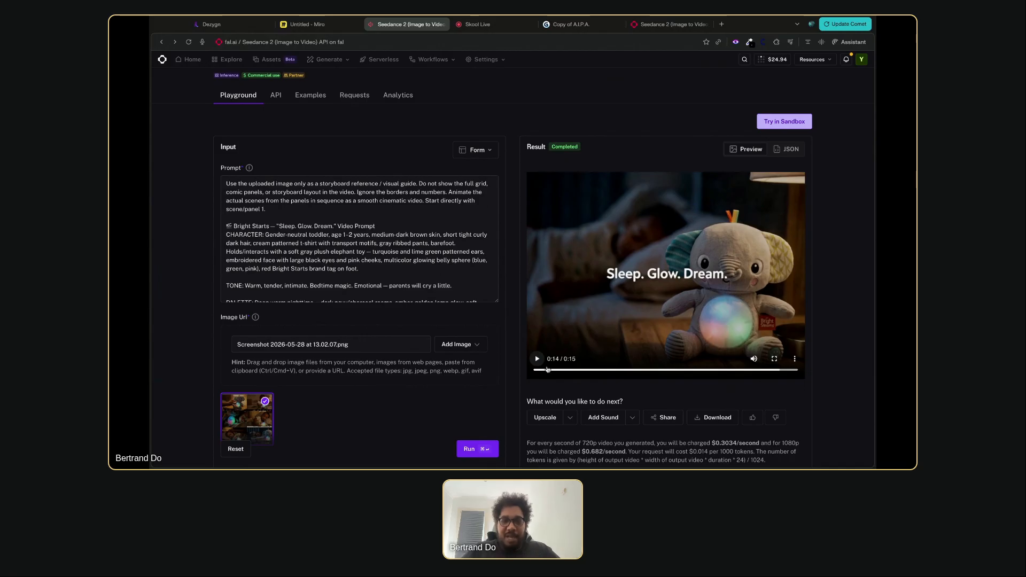
left_click(536, 371)
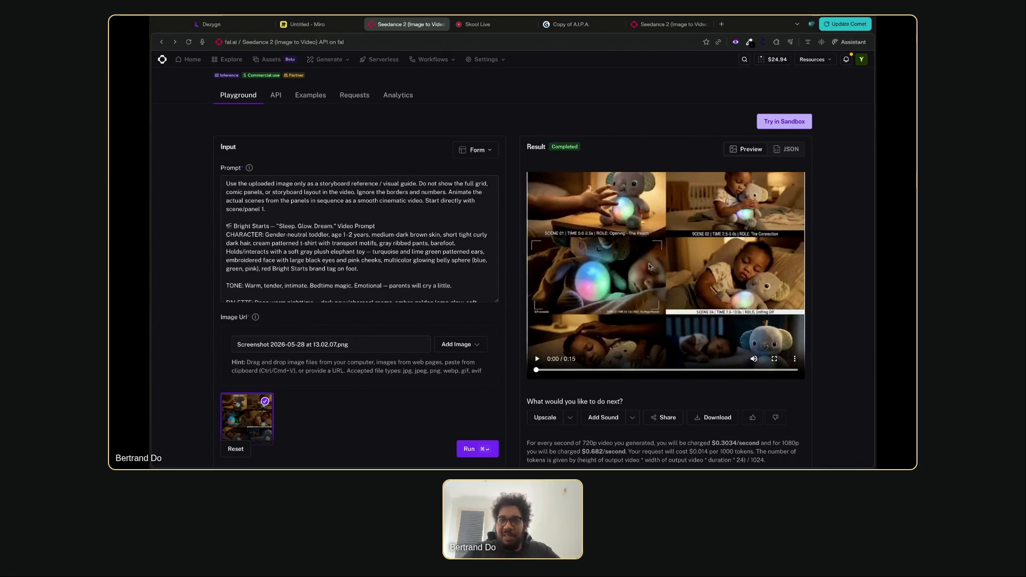
Review the prompt's opening instructions on using the image only as a storyboard reference and not showing the full grid
scroll(704, 274, "down", 1)
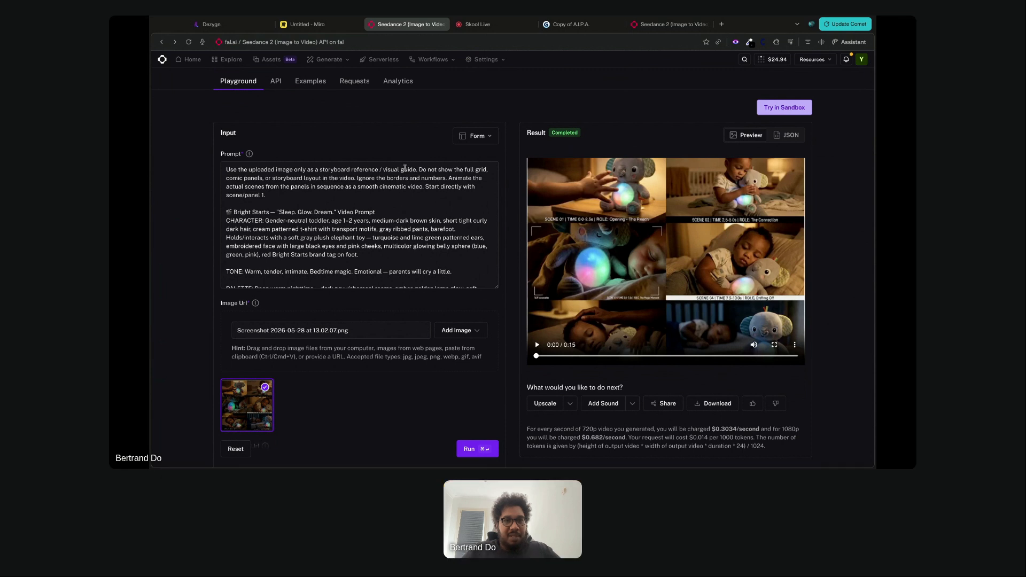
left_click_drag(227, 170, 360, 170)
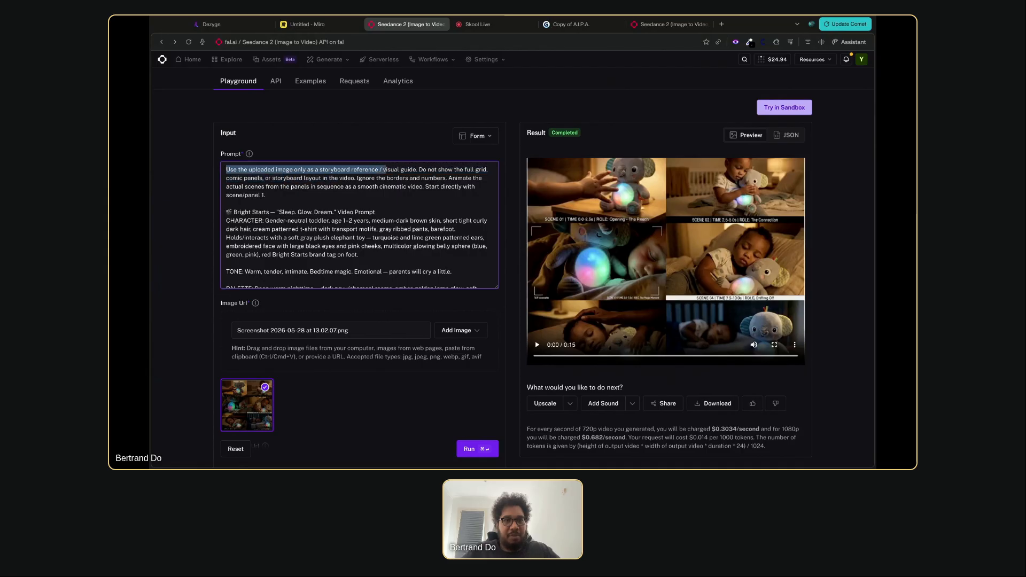
left_click_drag(422, 170, 309, 179)
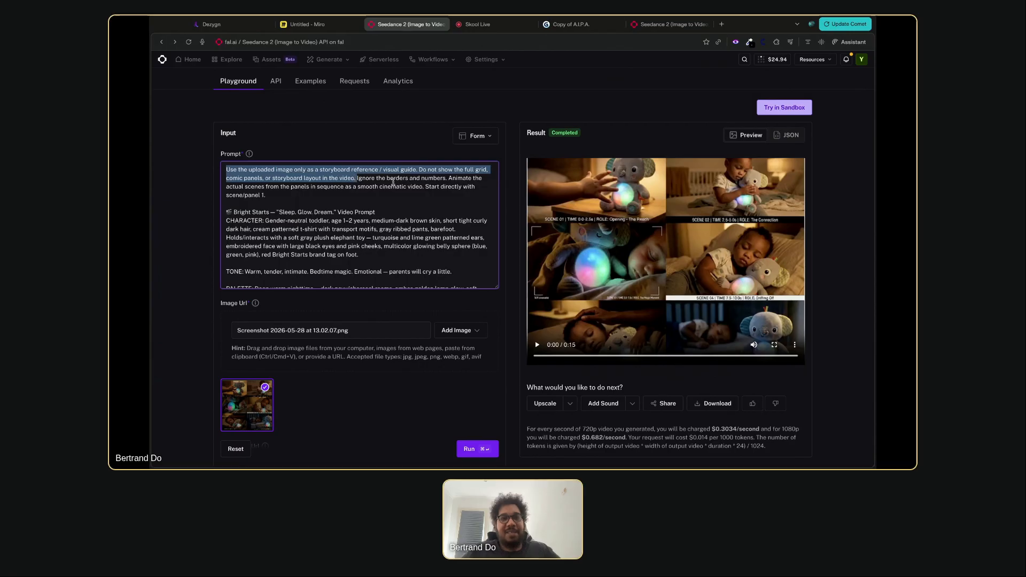
left_click(828, 273)
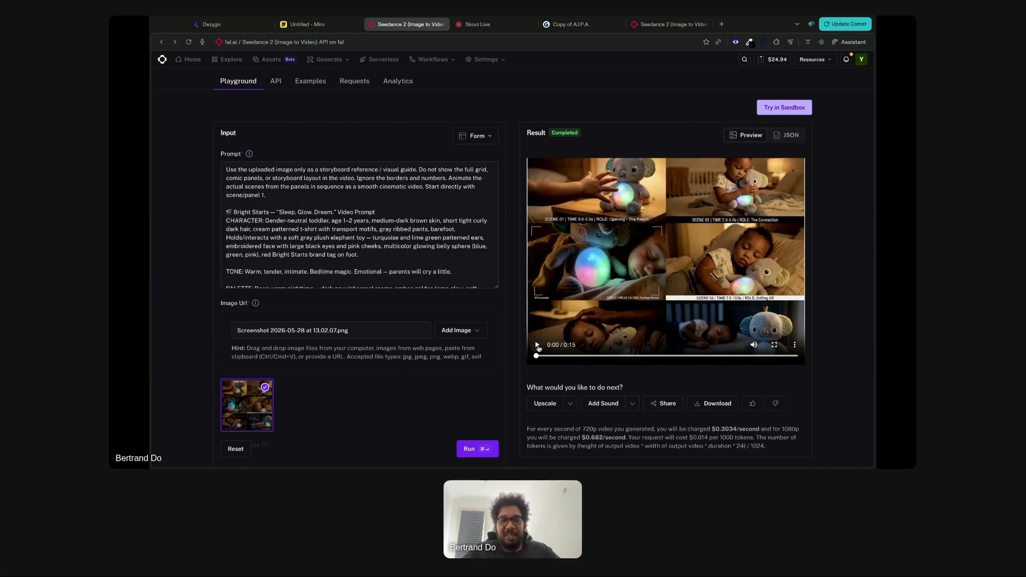
Replay the elephant video's transition from the storyboard grid into the first scene, pausing it at 0:01
left_click(538, 346)
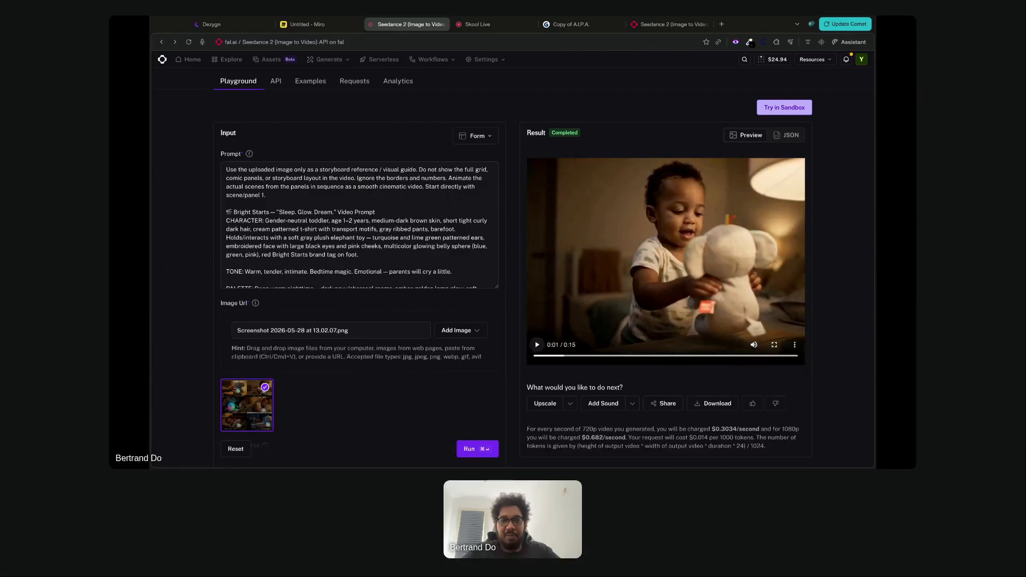
key("space")
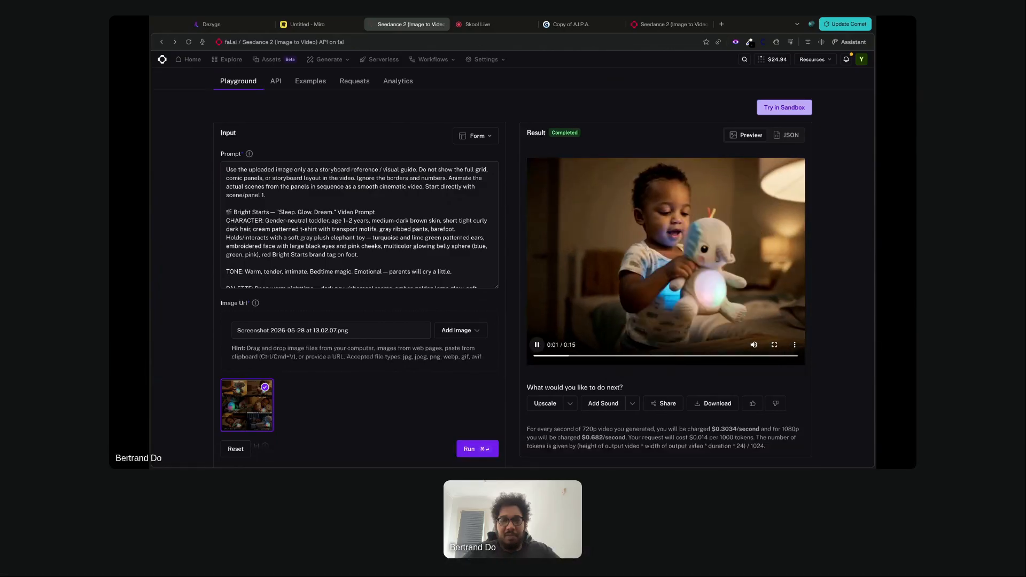
key("space")
key("space")
left_click(540, 356)
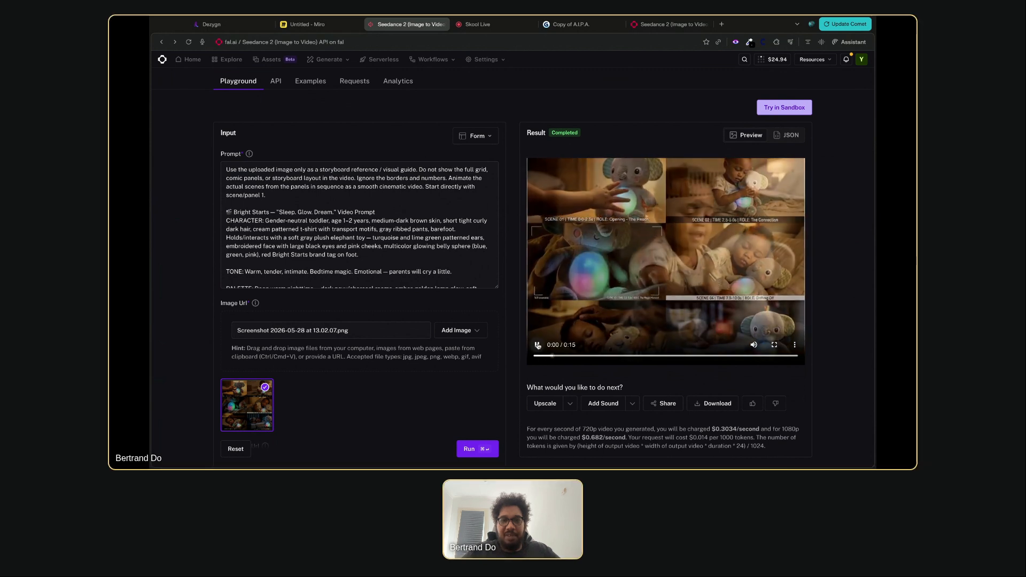
left_click(538, 345)
left_click(538, 346)
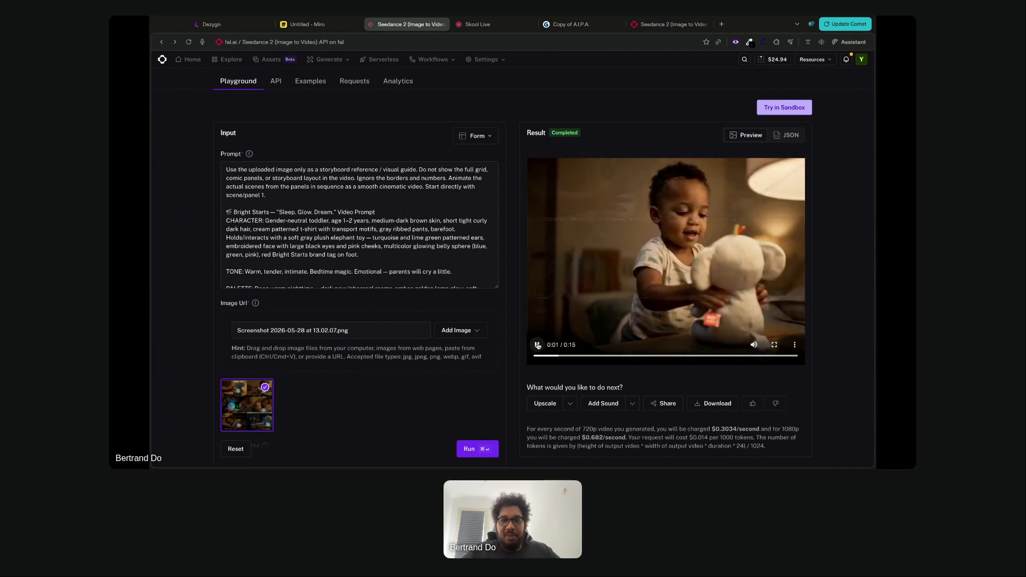
left_click(538, 346)
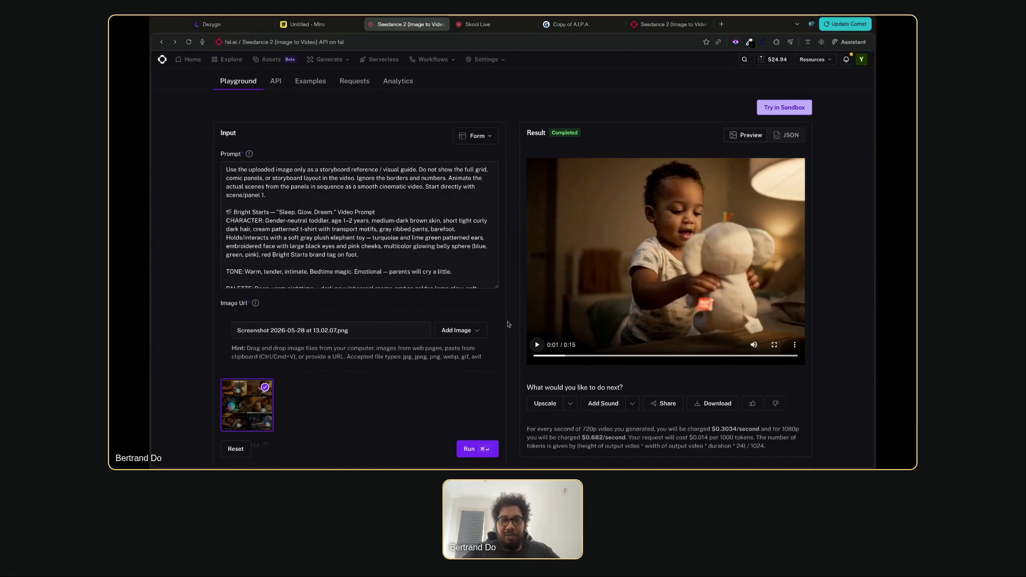
Skip the elephant video to 0:02, rewind it, and play it through to the "Sleep. Glow. Dream." end card, pausing at 0:13
left_click_drag(570, 361, 581, 358)
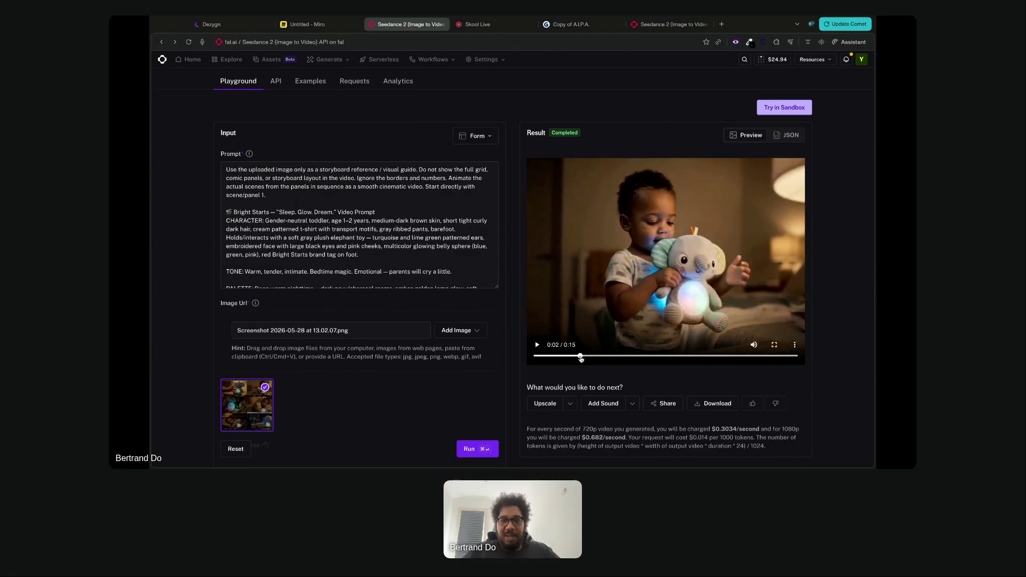
left_click(536, 356)
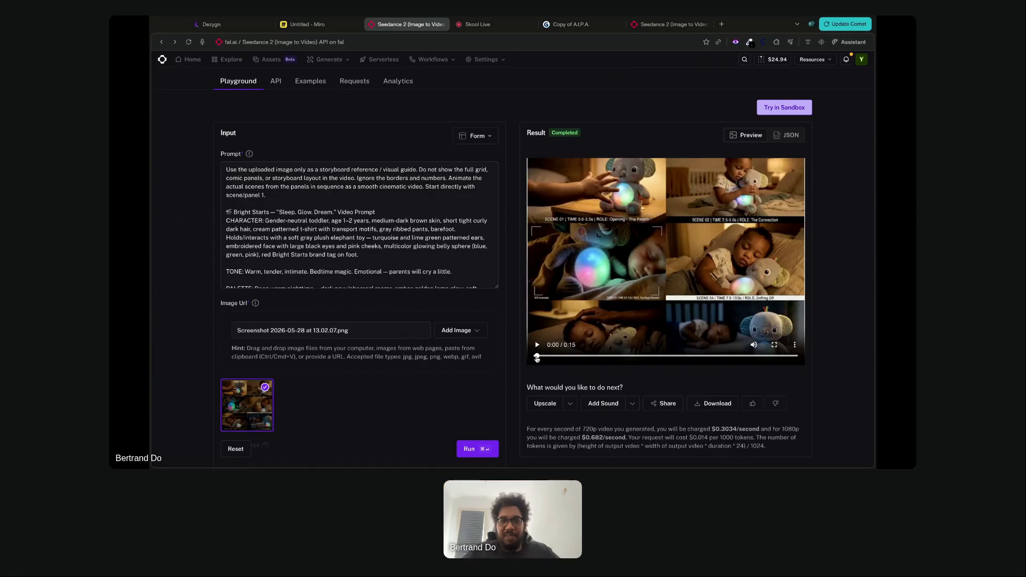
left_click(538, 347)
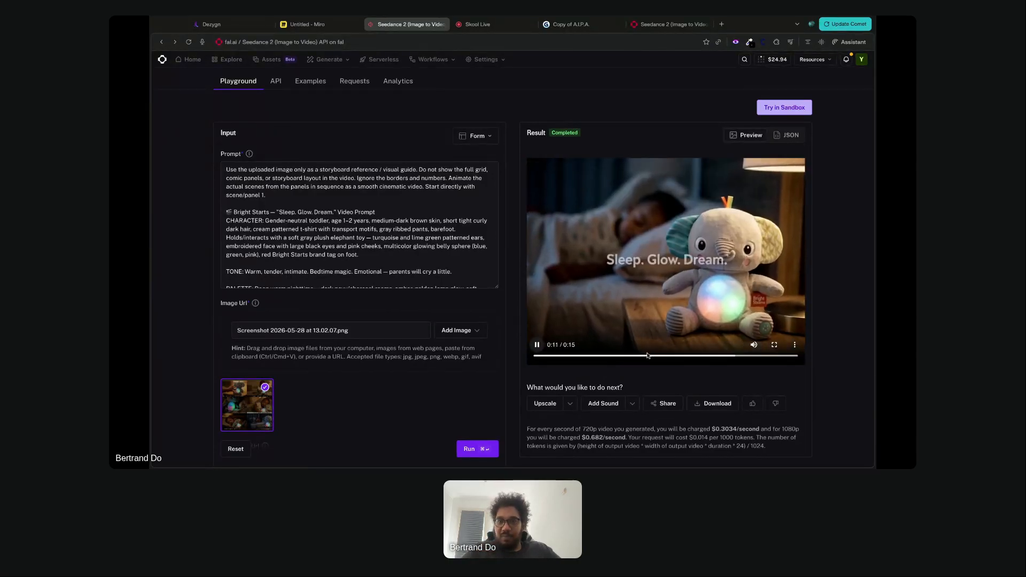
left_click(538, 345)
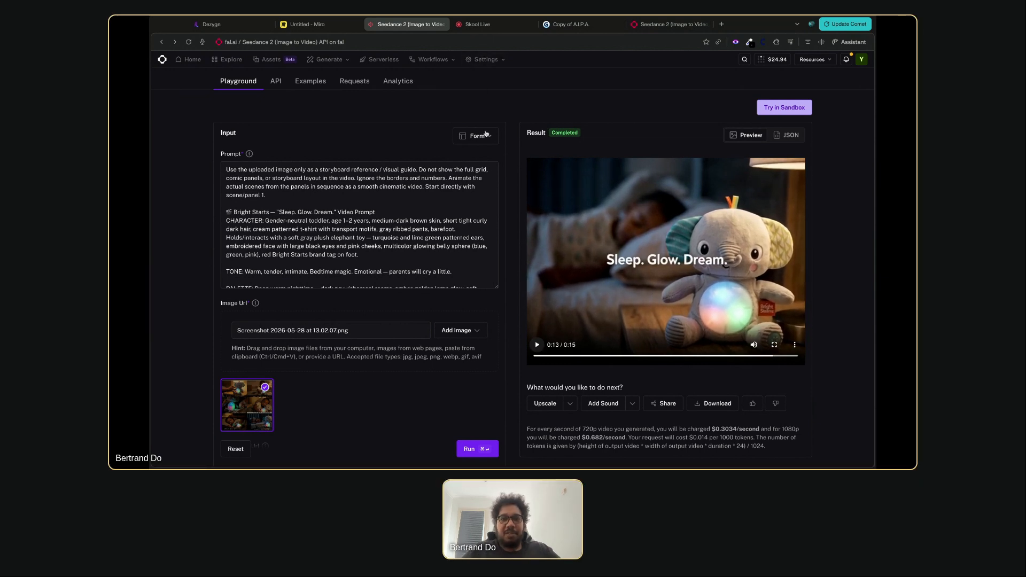
Open the Amazon.com.be website in a new browser tab
key("ctrl+t")
type("elephand ")
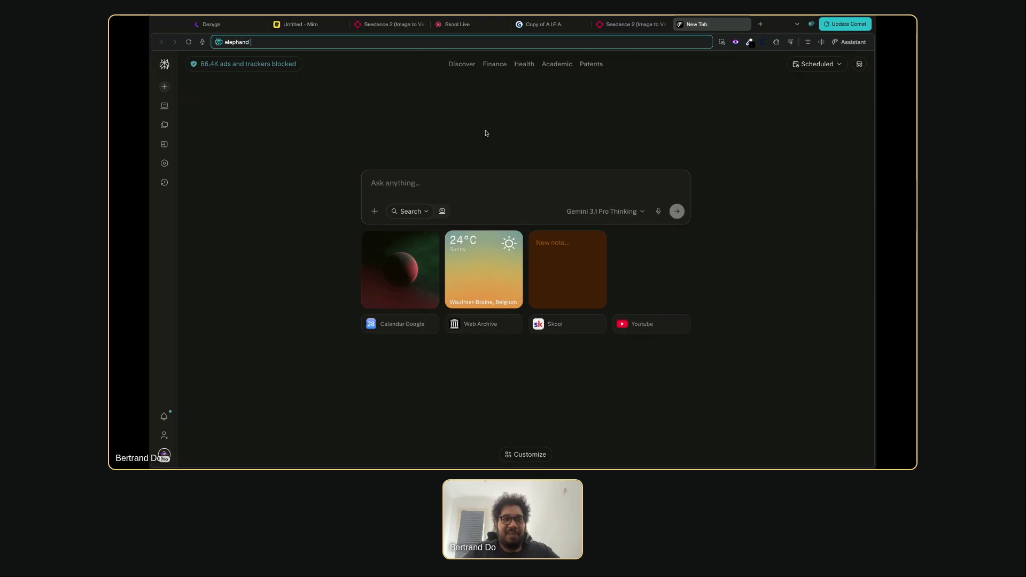
type("amaz")
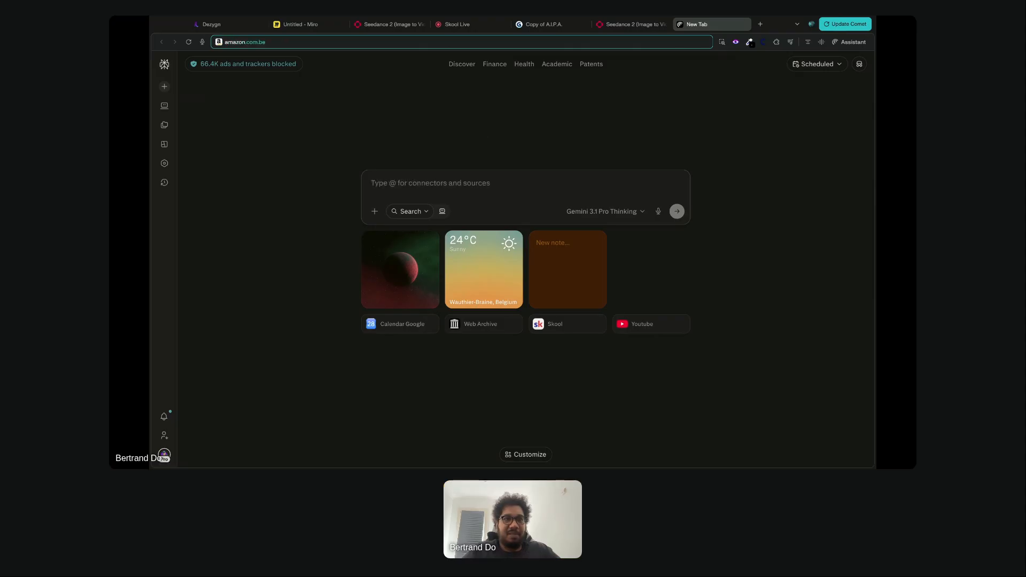
type("on")
key("Return")
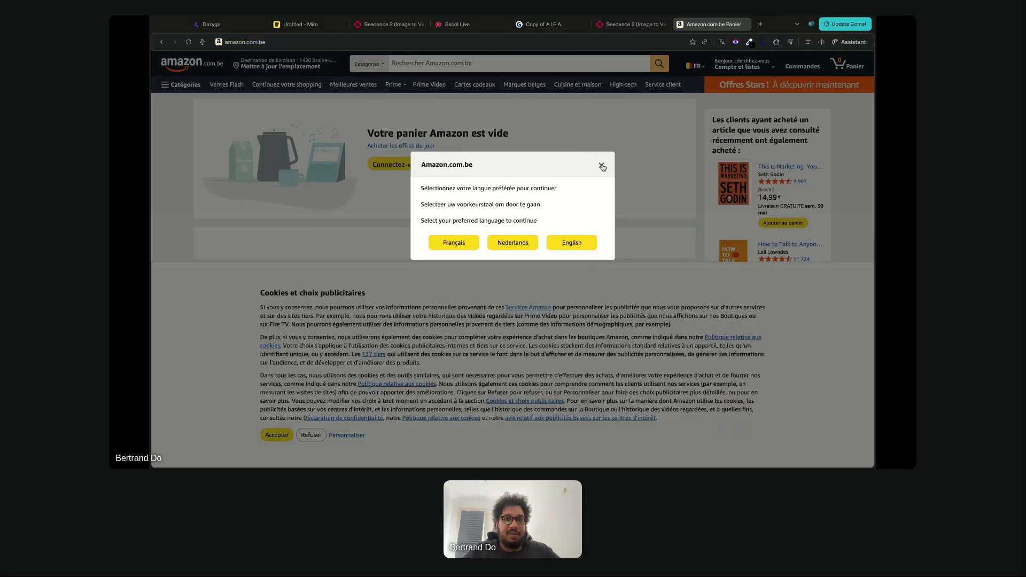
Dismiss the Amazon language prompt and search the store for "elephant plush toy"
left_click(602, 166)
left_click(438, 64)
type("elep")
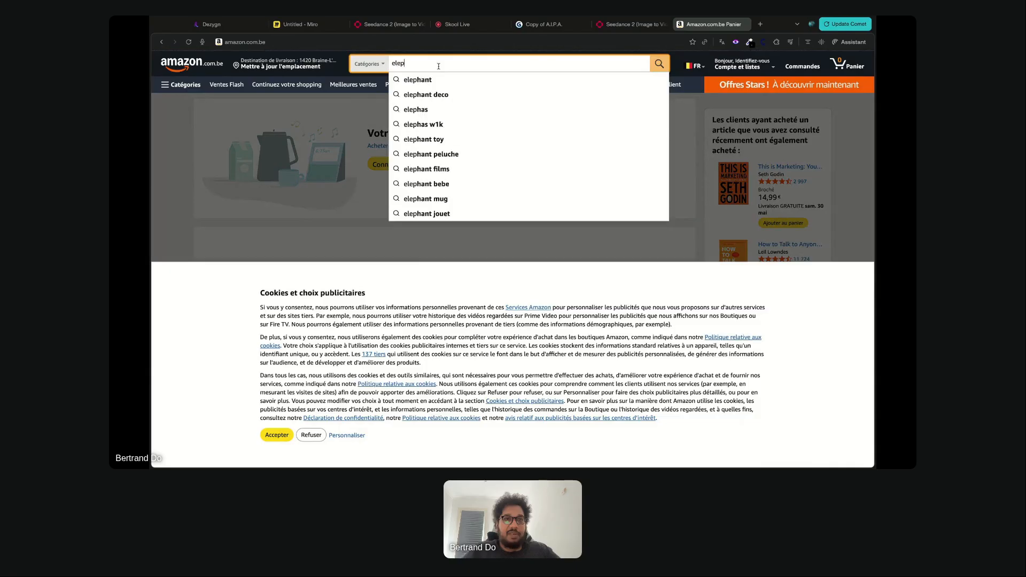
type("hant plu")
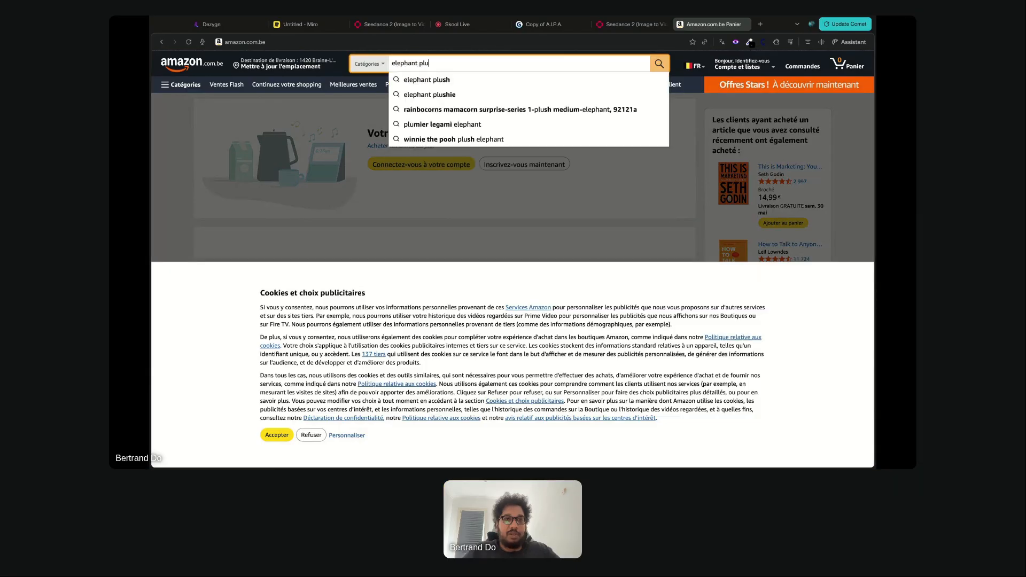
type("sh toy")
key("Return")
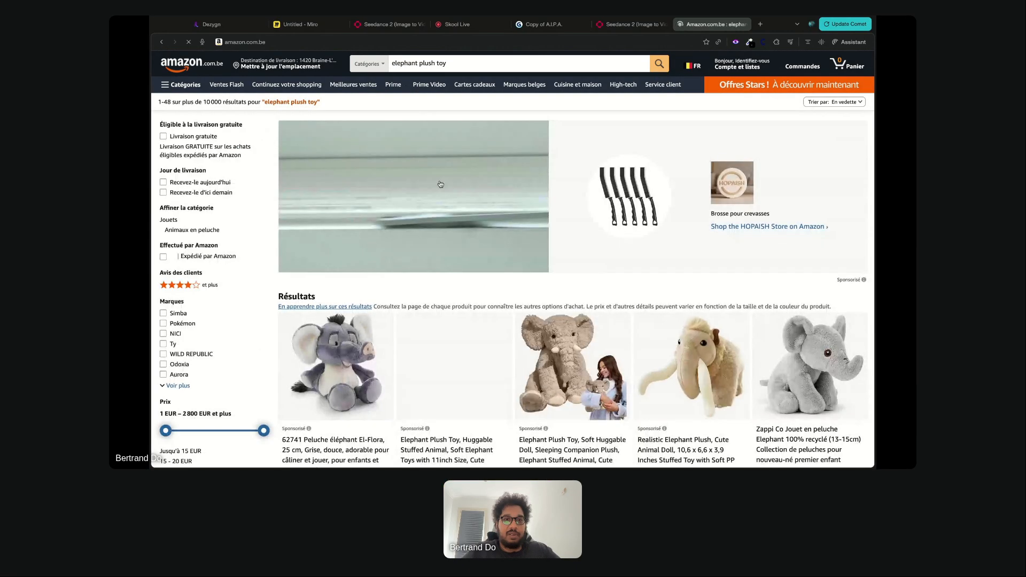
Accept Amazon's cookies and look through the elephant plush toy results for a matching product
scroll(444, 240, "down", 5)
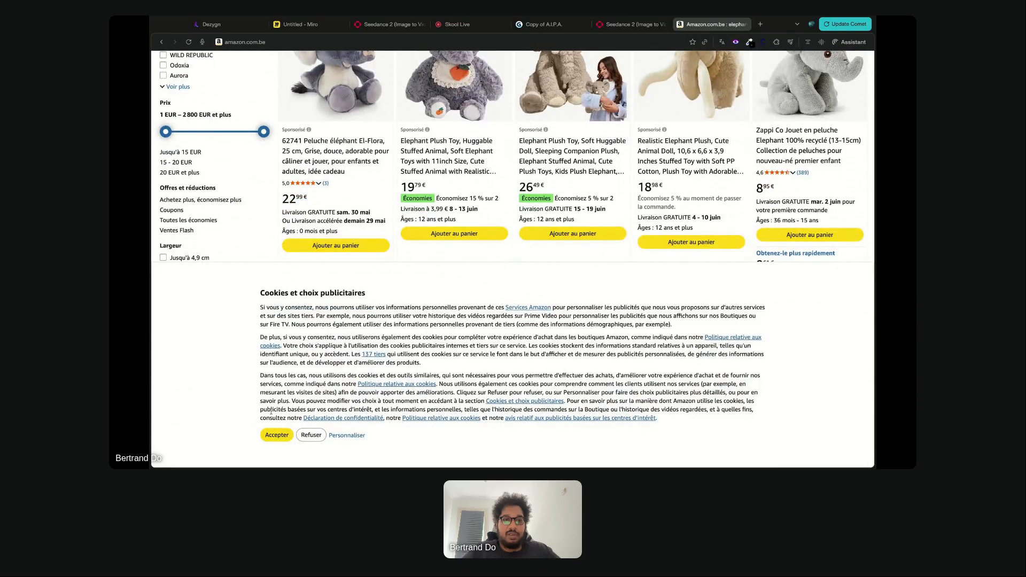
left_click(276, 436)
scroll(384, 320, "down", 15)
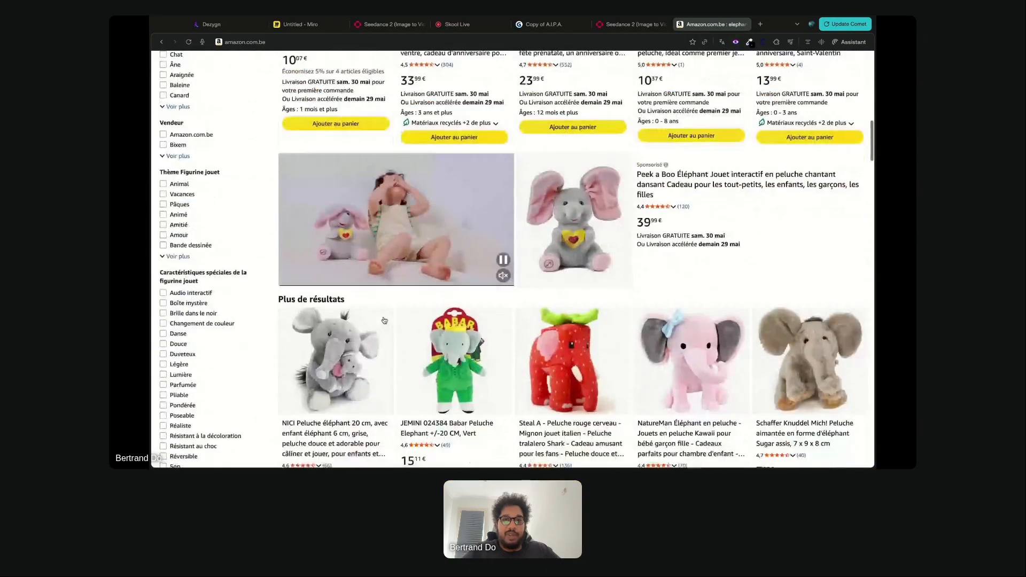
scroll(384, 321, "down", 2)
scroll(384, 321, "up", 12)
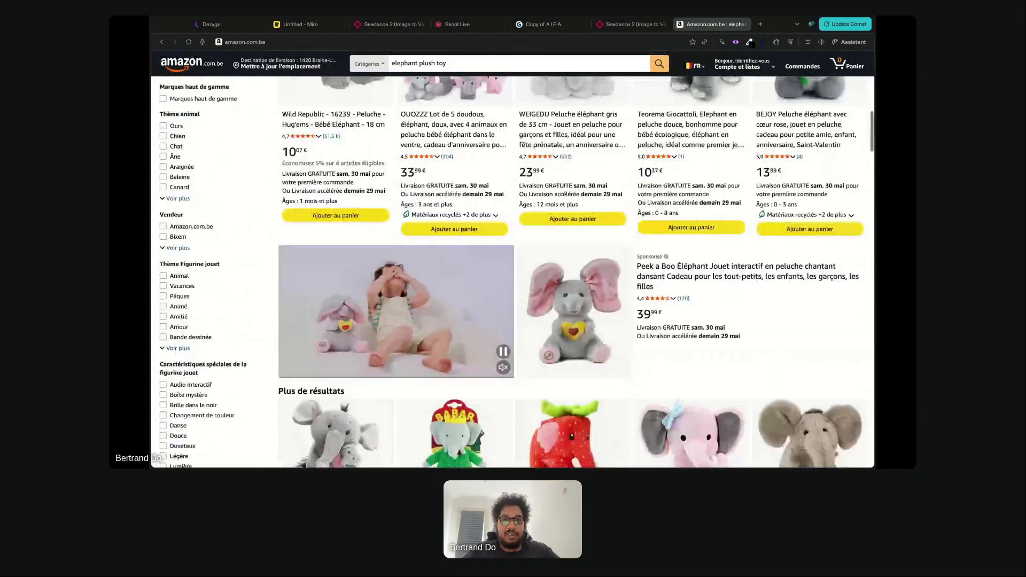
scroll(513, 267, "up", 10)
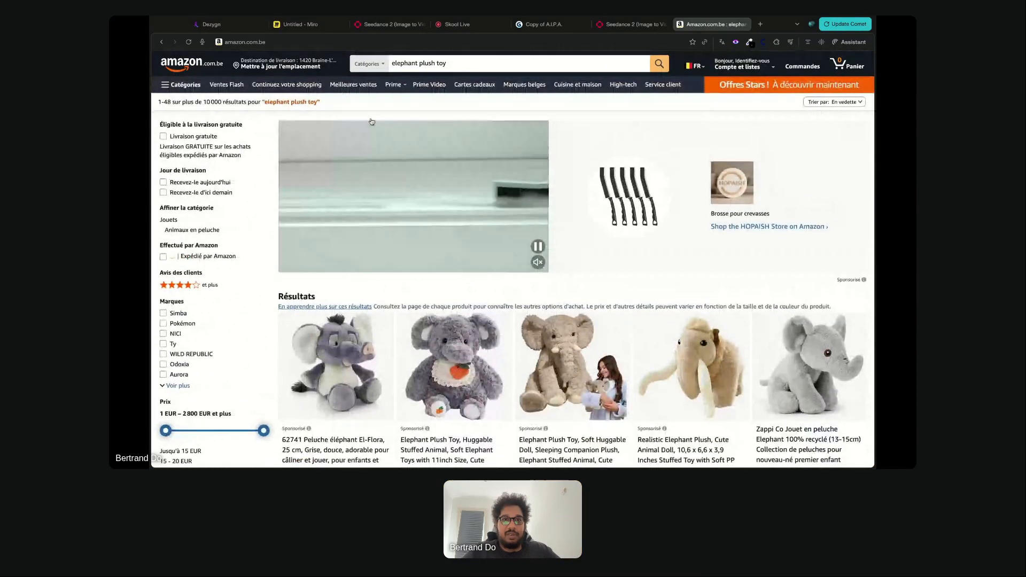
Refine the Amazon search to "elephant plush toy glow" and go on to the second page of results
left_click(456, 64)
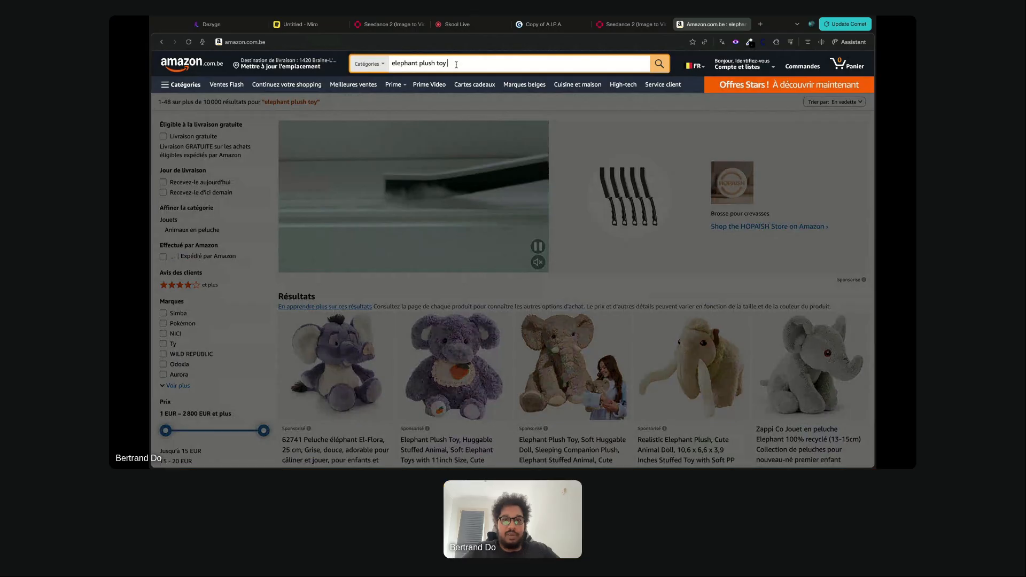
scroll(560, 256, "down", 15)
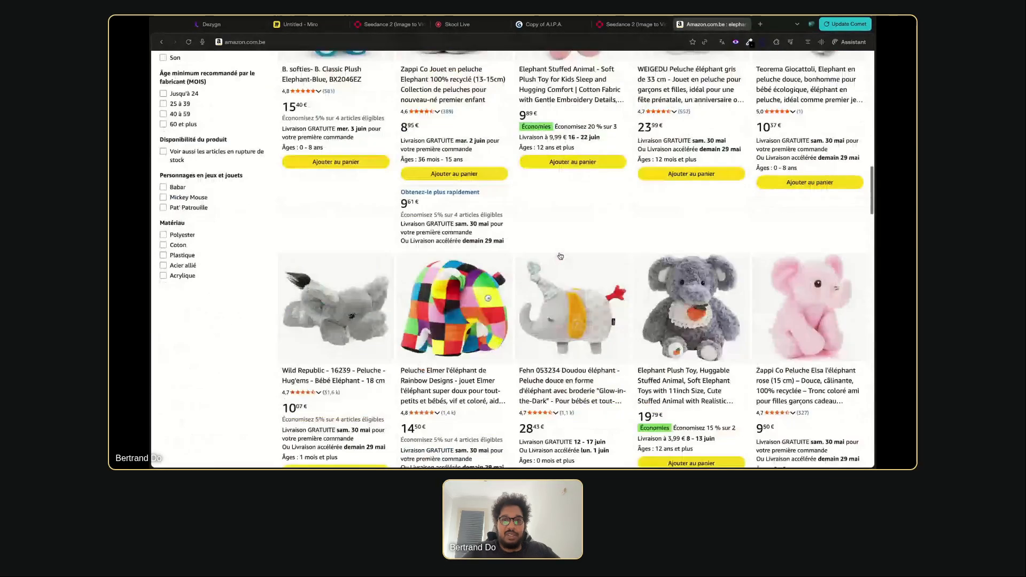
scroll(560, 257, "down", 5)
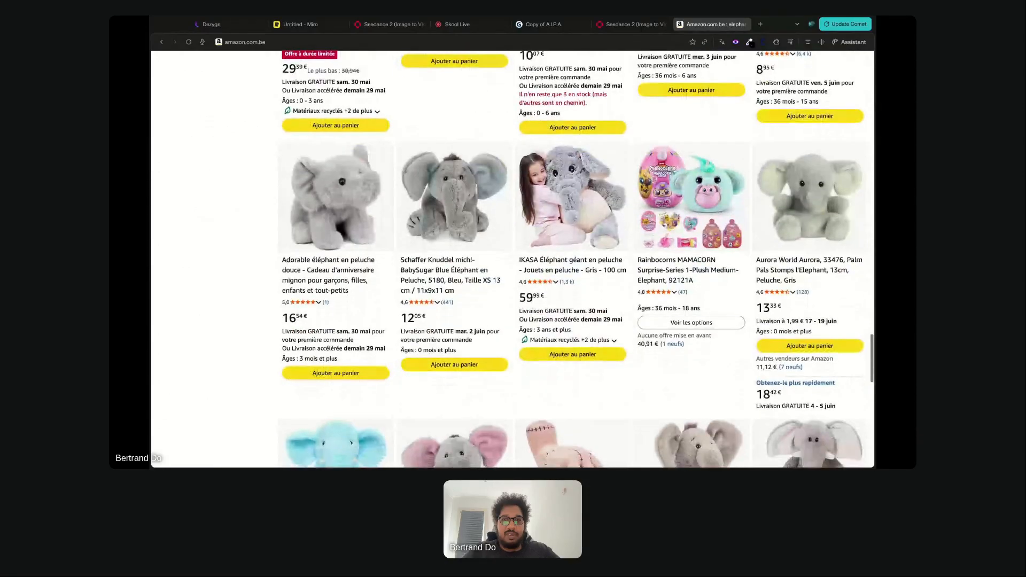
scroll(564, 290, "down", 3)
left_click(564, 290)
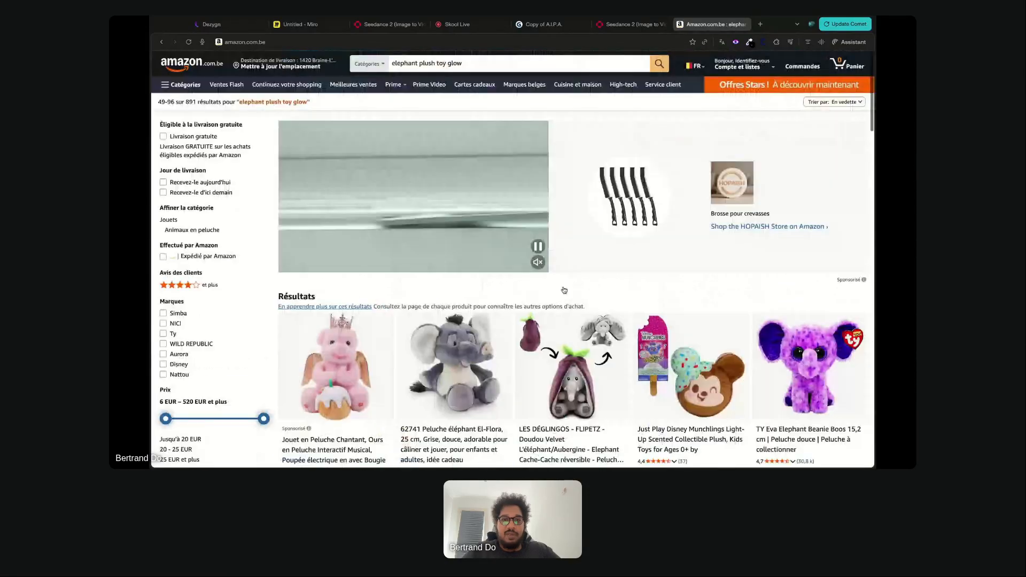
Look through the second page of glow plush results for a light-up elephant like the one in the ad
scroll(564, 290, "down", 10)
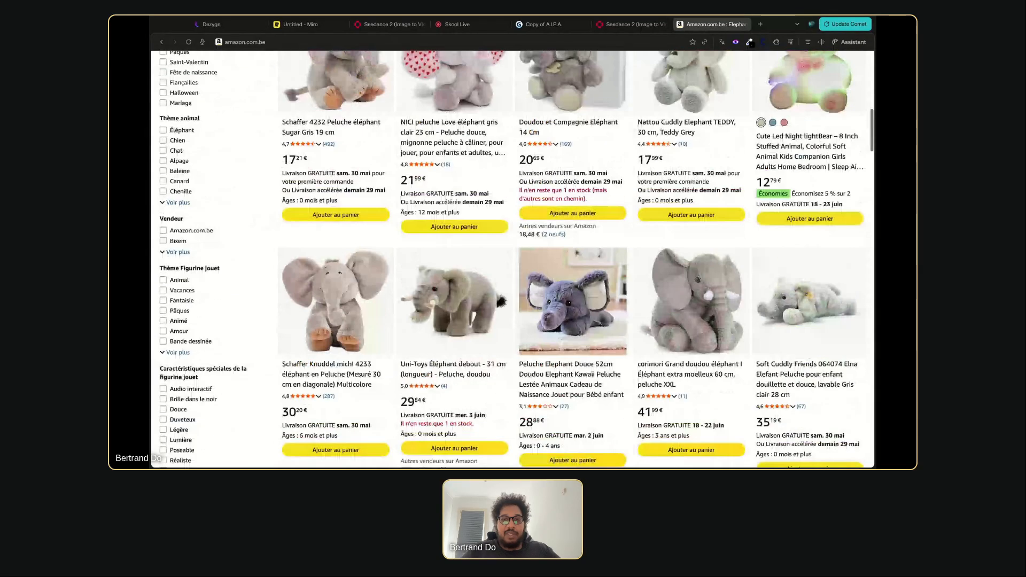
scroll(607, 344, "down", 10)
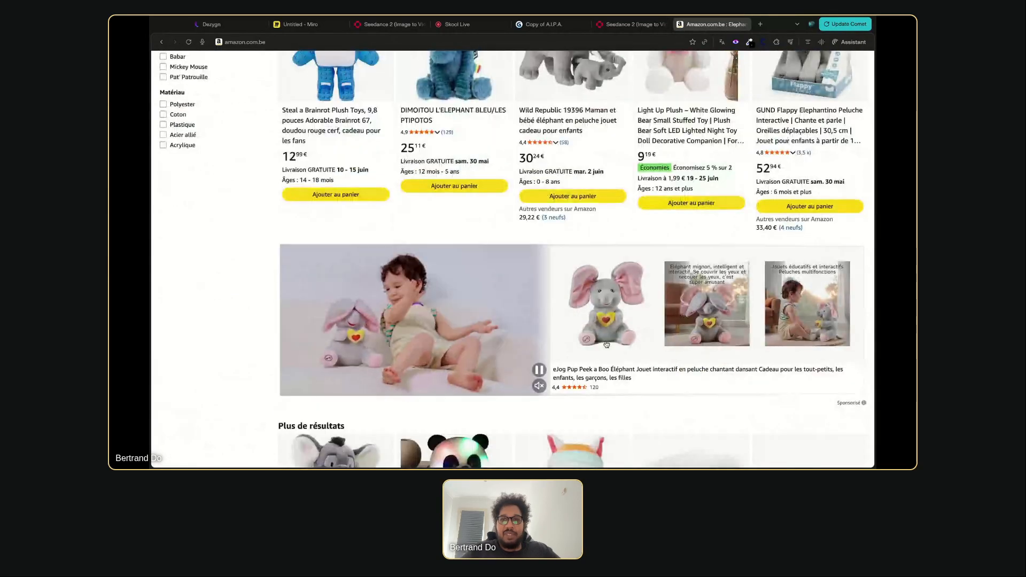
scroll(606, 345, "down", 7)
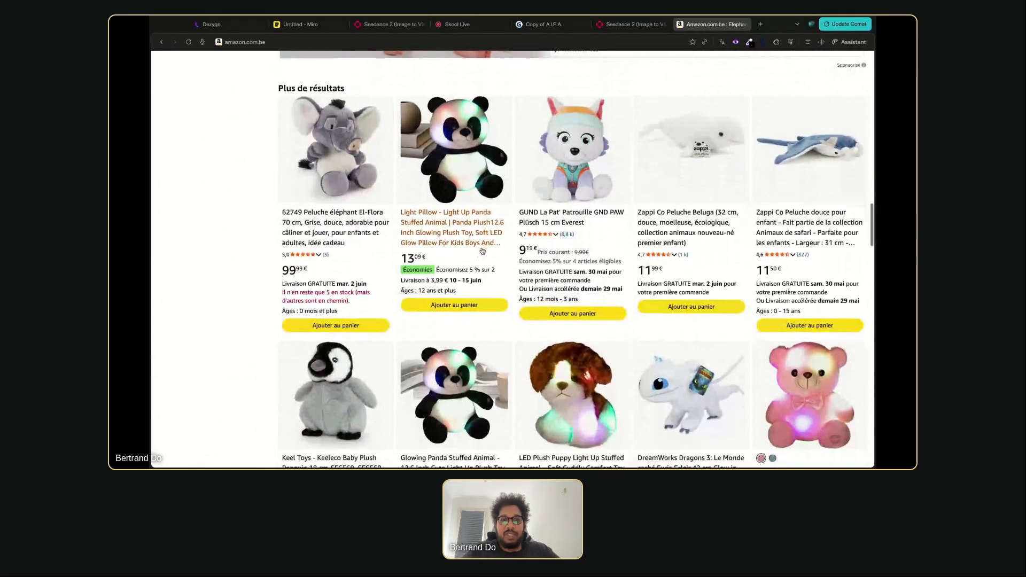
scroll(578, 280, "down", 5)
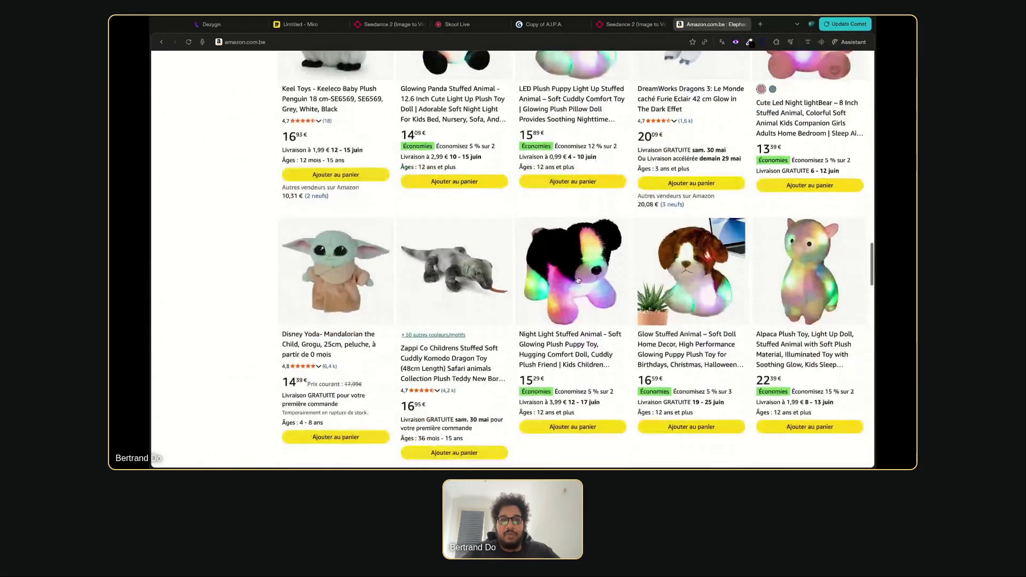
scroll(578, 279, "down", 11)
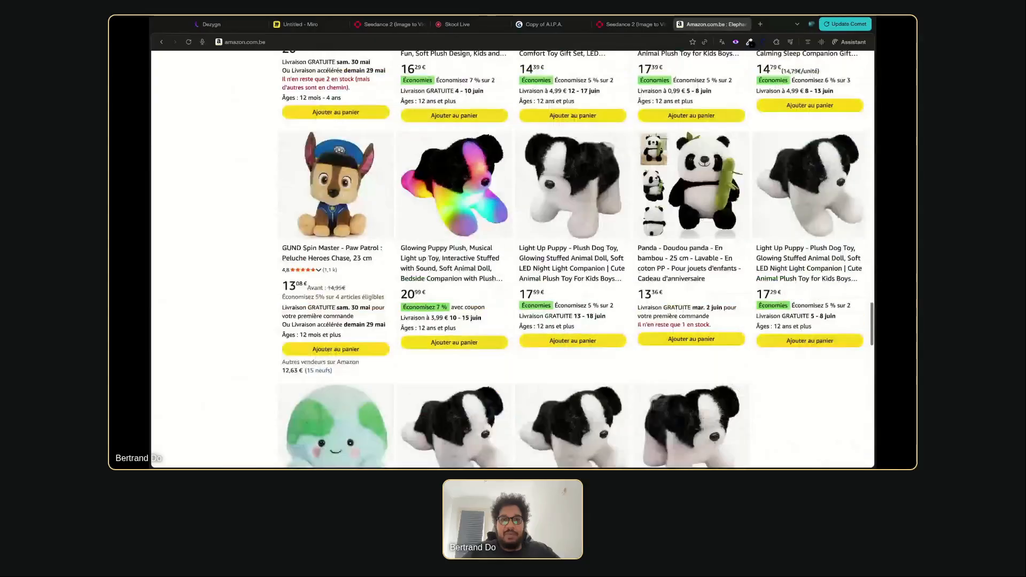
scroll(578, 280, "down", 1)
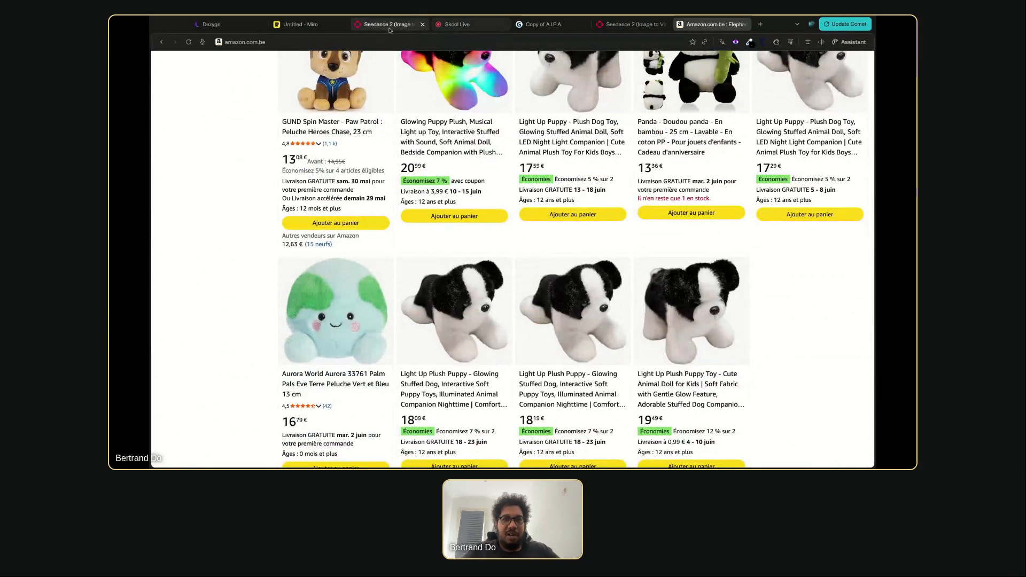
Return to the first Seedance 2.0 page on fal.ai and review the elephant video's prompt and end card
left_click(390, 24)
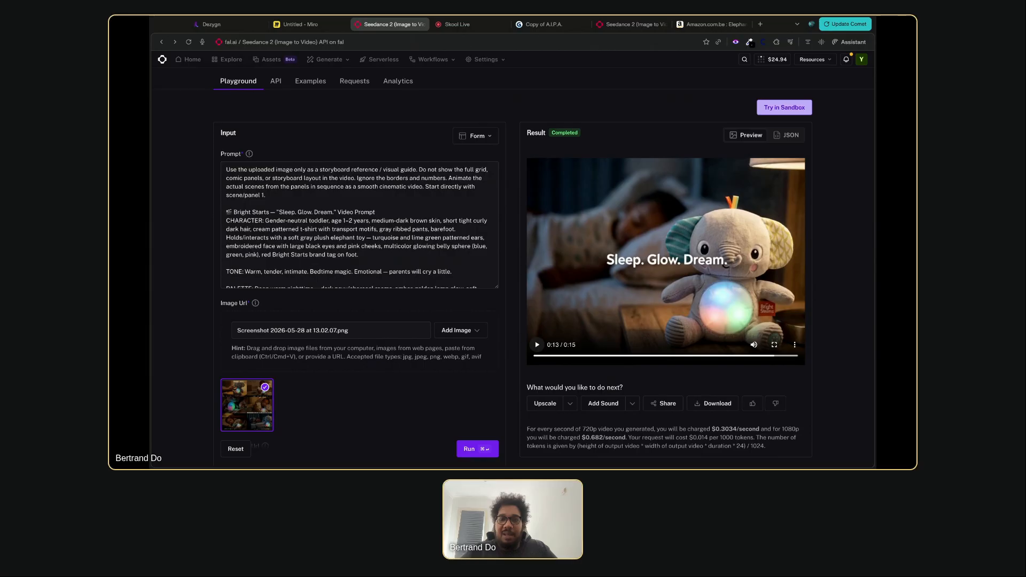
scroll(483, 96, "up", 1)
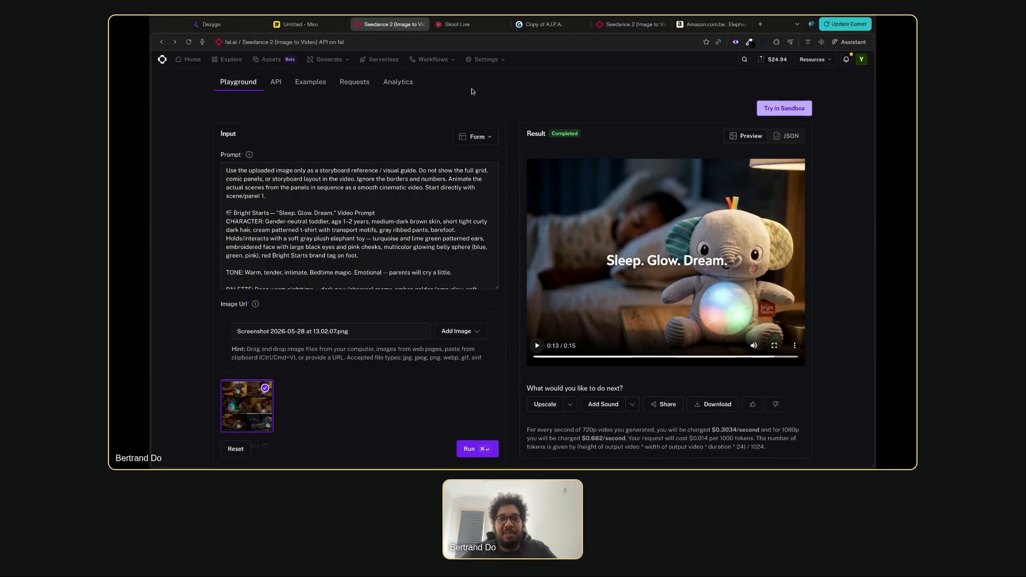
scroll(471, 91, "up", 3)
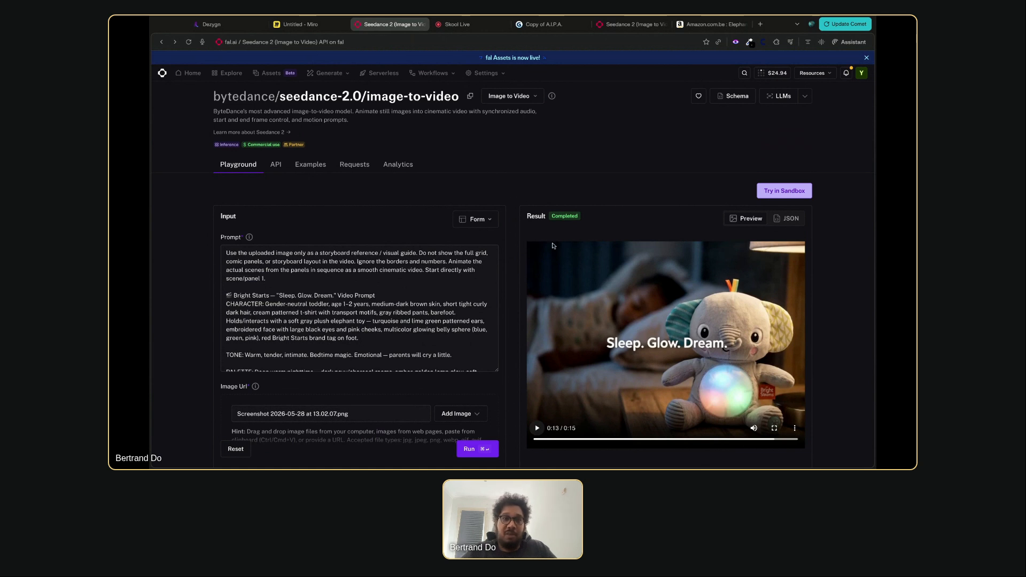
Switch to the Miro board and go through the elephant storyboard's scene images up to Scene 06
left_click(307, 24)
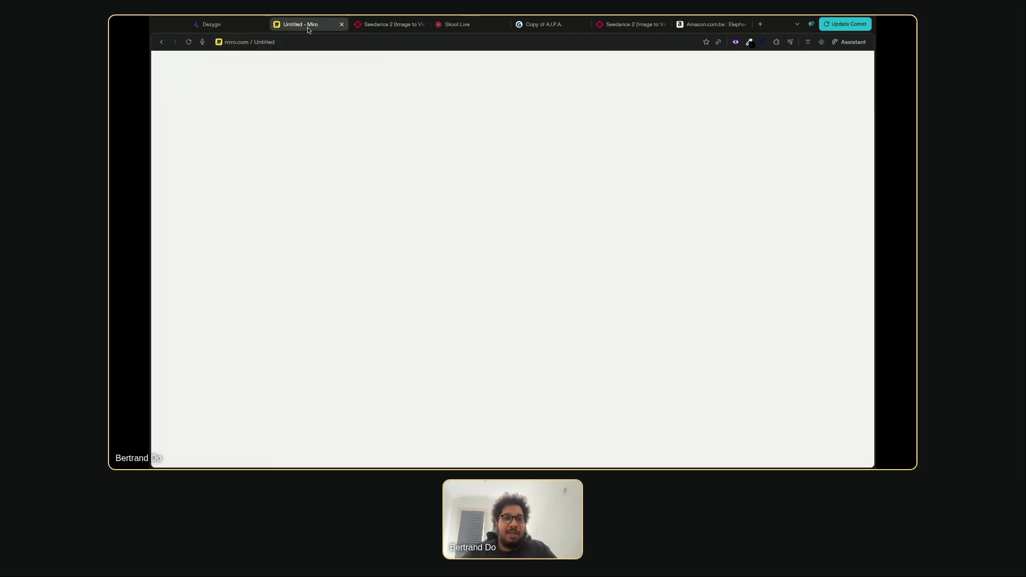
left_click(396, 148)
left_click(527, 155)
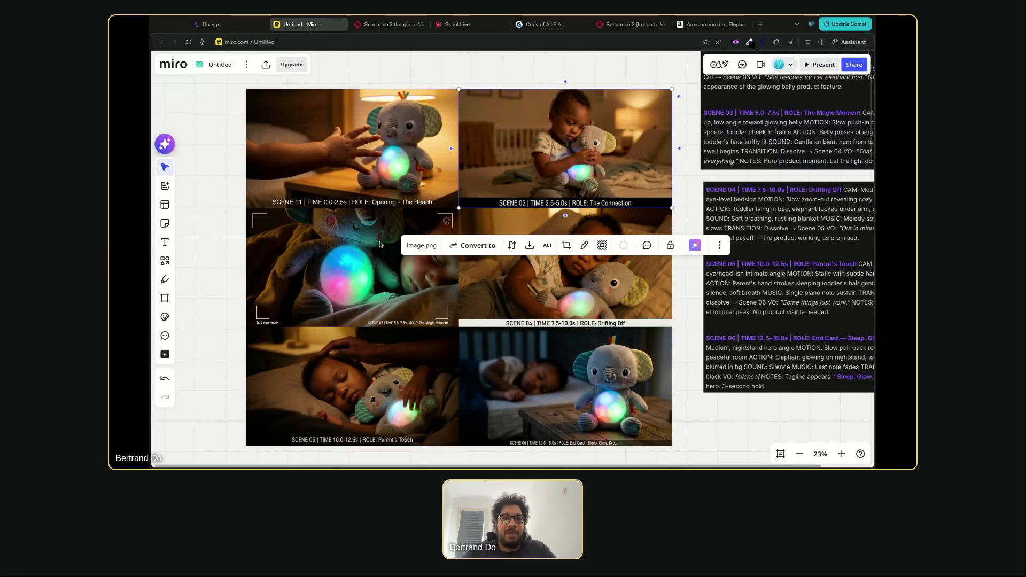
left_click(417, 245)
left_click(501, 242)
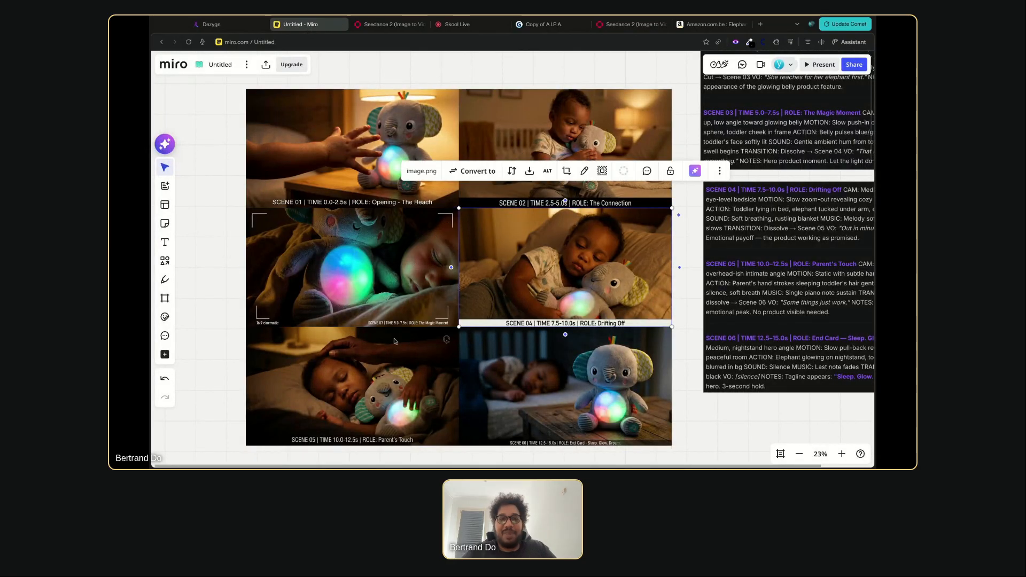
left_click(450, 342)
left_click(506, 351)
Move the Scene 01–03 description block slightly down on the Miro board, overlapping the Scene 04–06 block
scroll(505, 352, "right", 5)
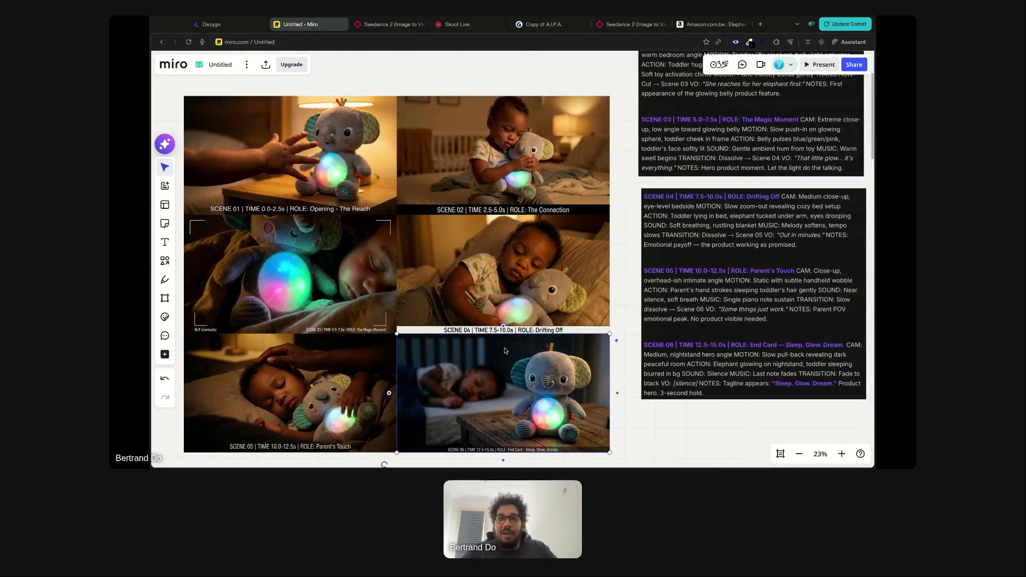
scroll(505, 349, "up", 5)
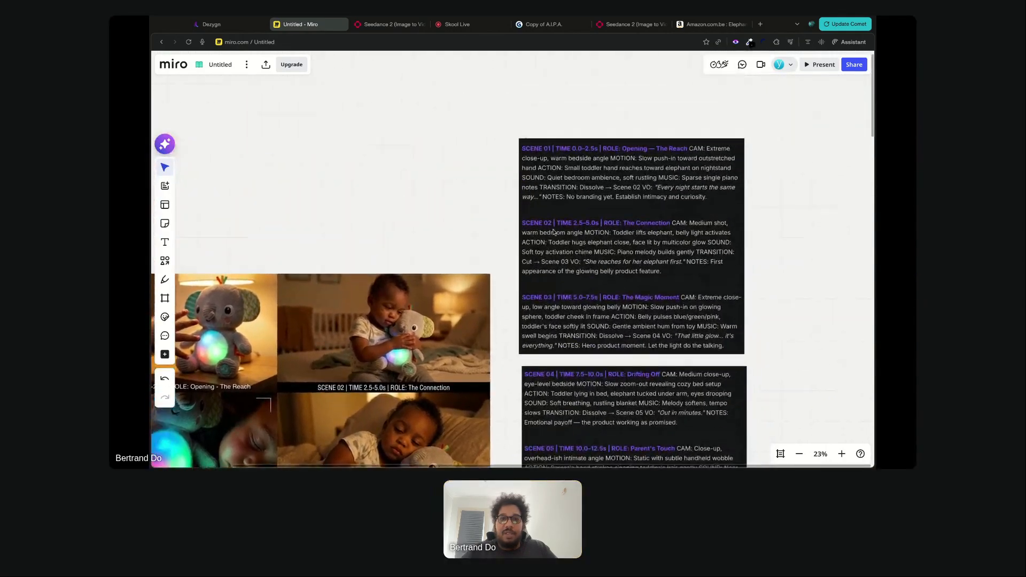
left_click_drag(574, 185, 567, 219)
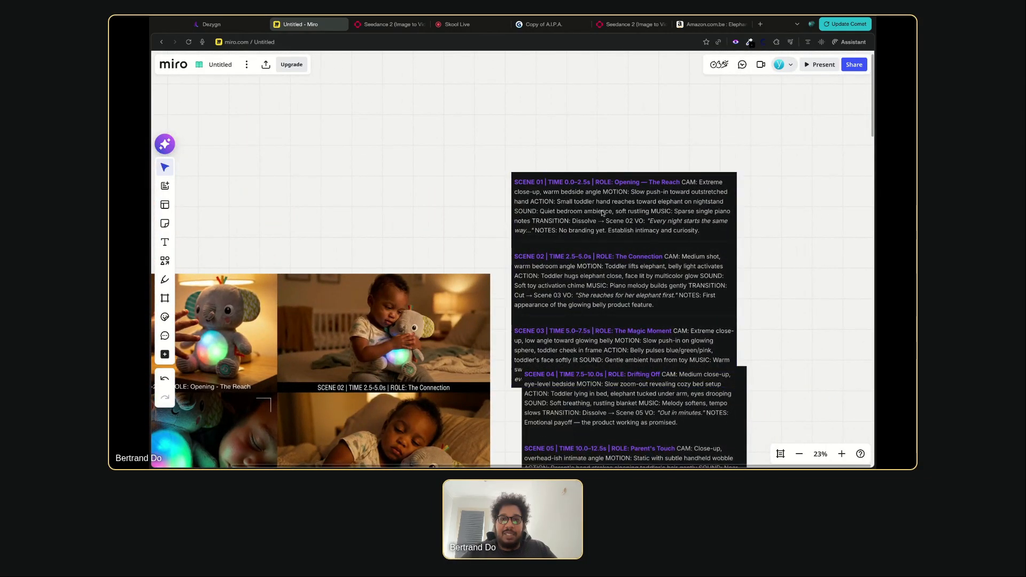
Read the Scene 01 and Scene 02 descriptions up close, including camera, motion, sound and transition, and return to the full storyboard grid
scroll(641, 205, "up", 6)
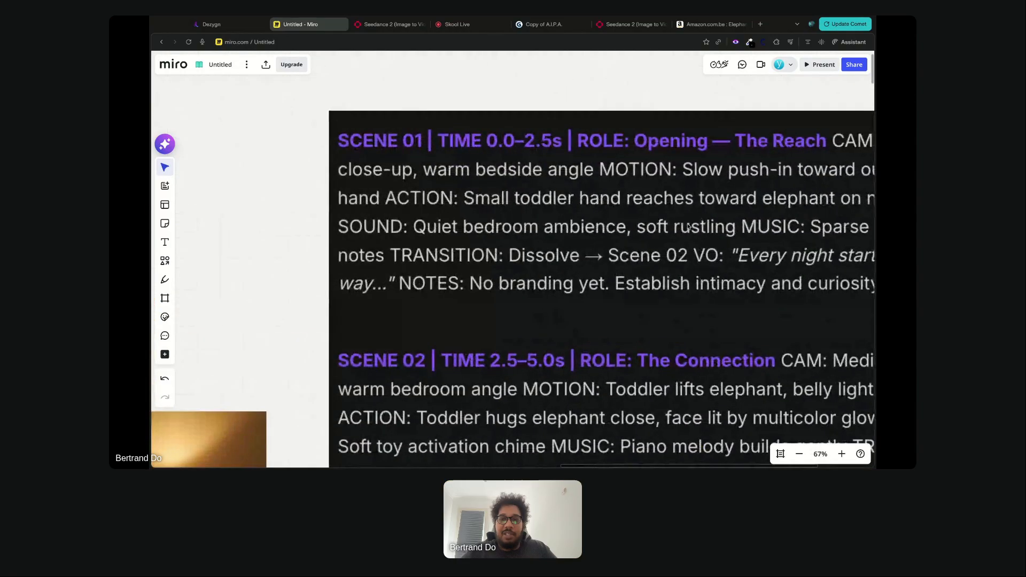
scroll(689, 230, "right", 2)
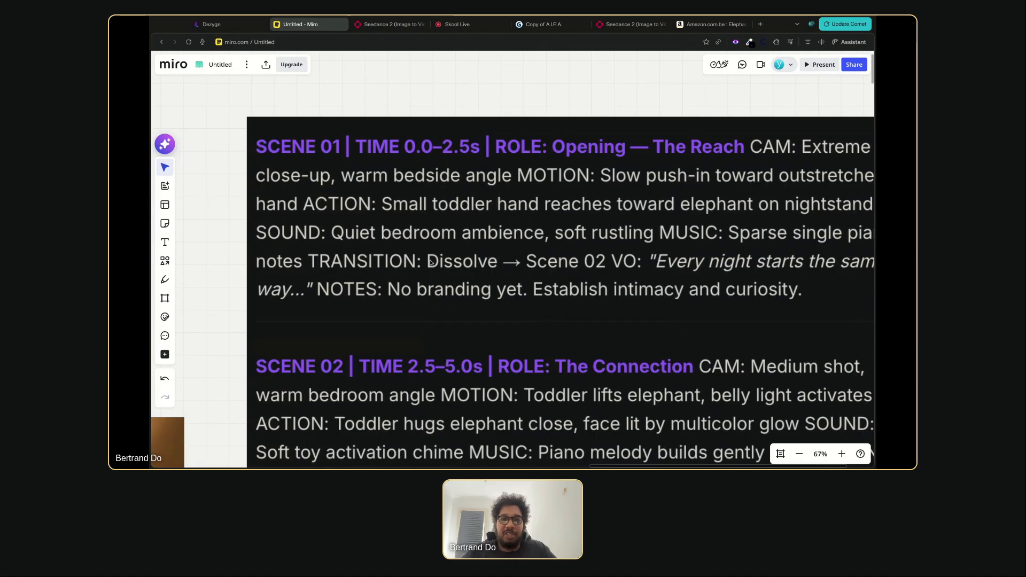
scroll(645, 266, "down", 2)
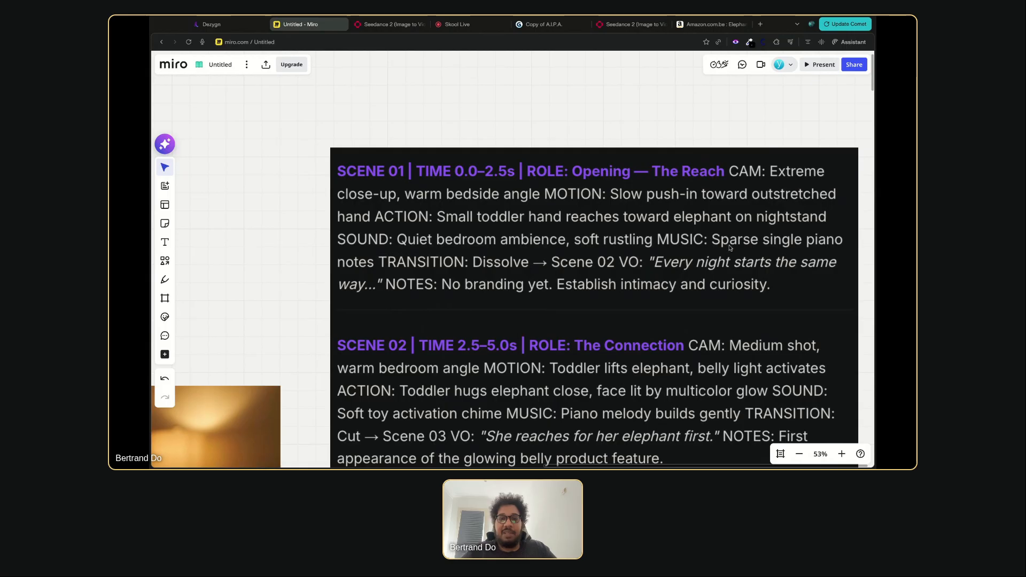
scroll(730, 248, "down", 5)
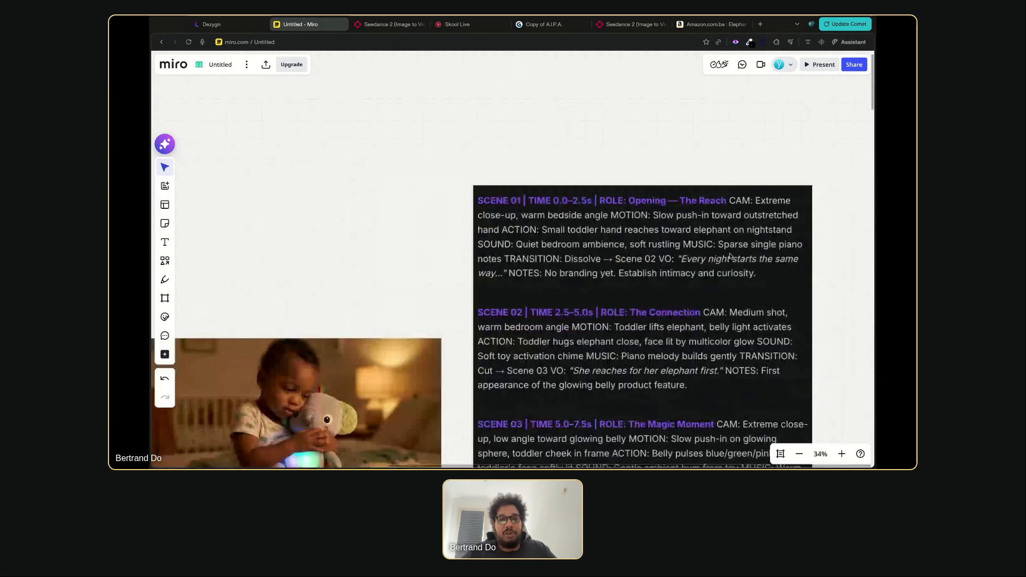
scroll(730, 257, "down", 5)
scroll(731, 256, "down", 1)
scroll(731, 257, "left", 1)
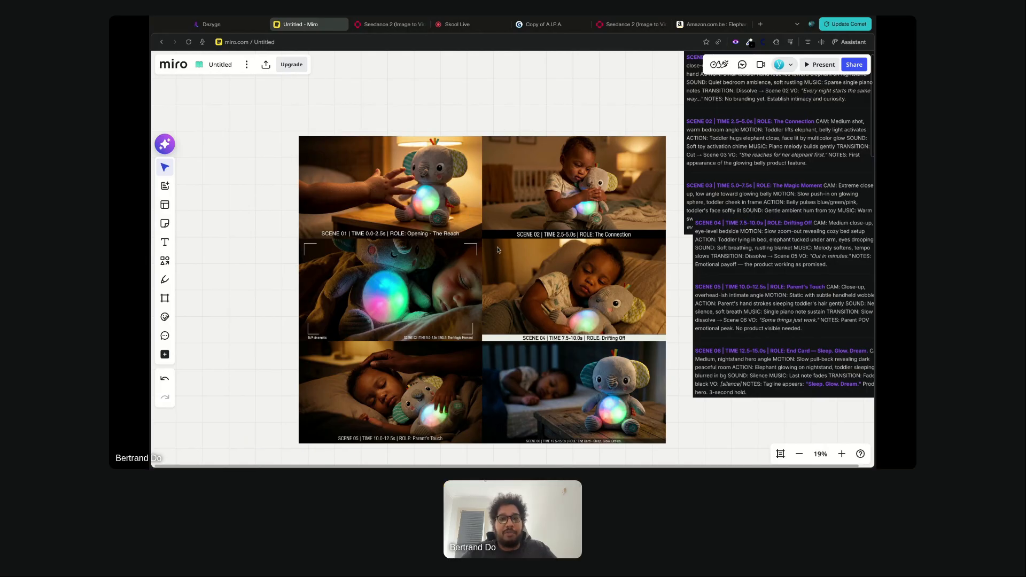
Review the elephant video's prompt, reference image and pricing on fal.ai again, and switch to the Skool Live call
left_click(382, 28)
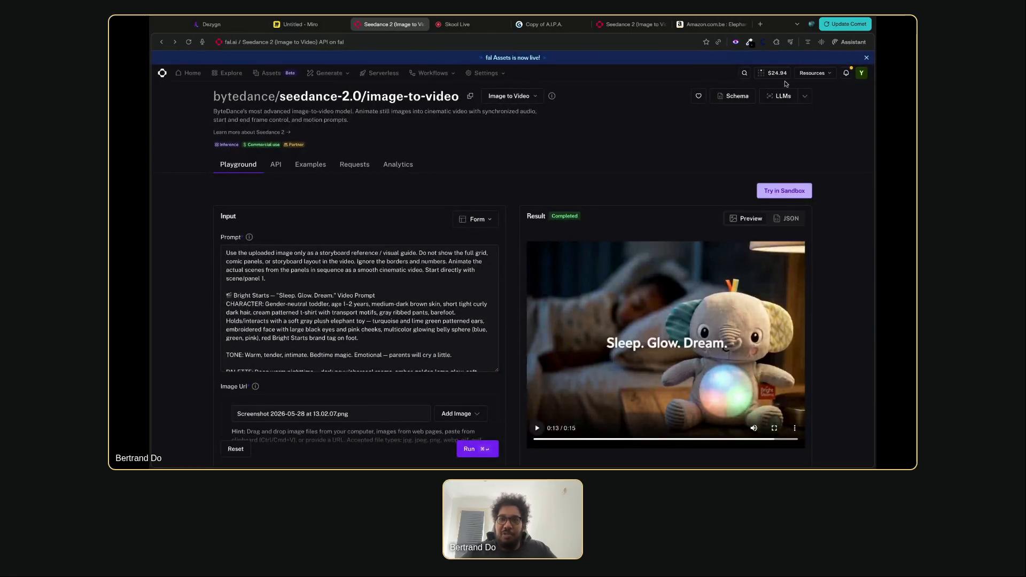
scroll(663, 188, "down", 3)
scroll(677, 217, "up", 1)
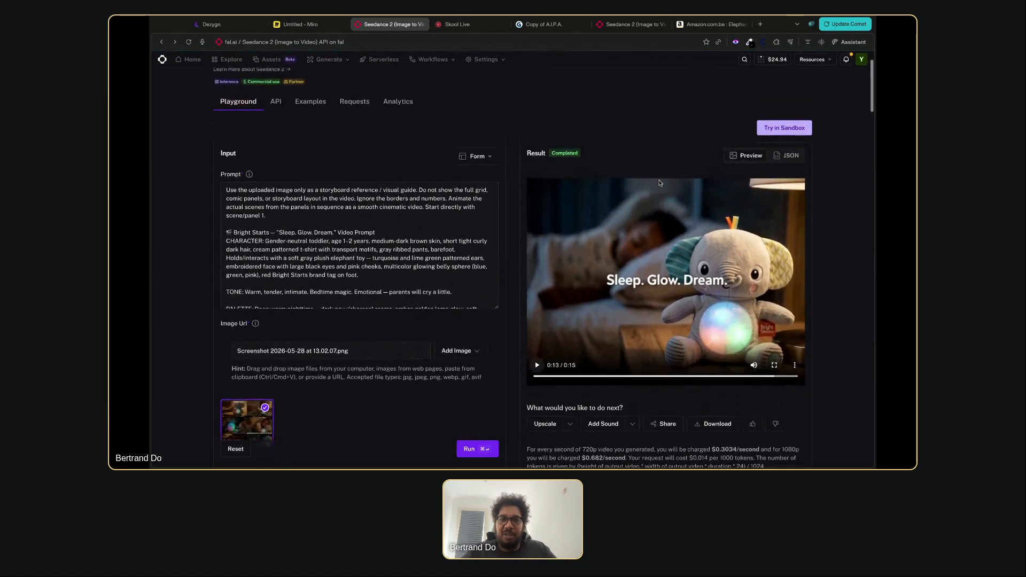
scroll(678, 220, "down", 2)
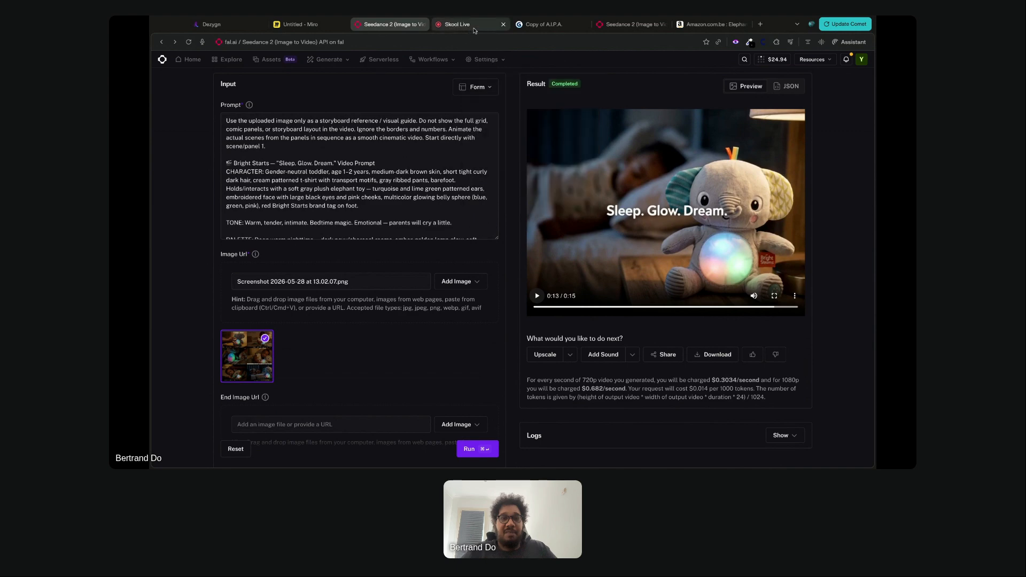
scroll(490, 143, "up", 5)
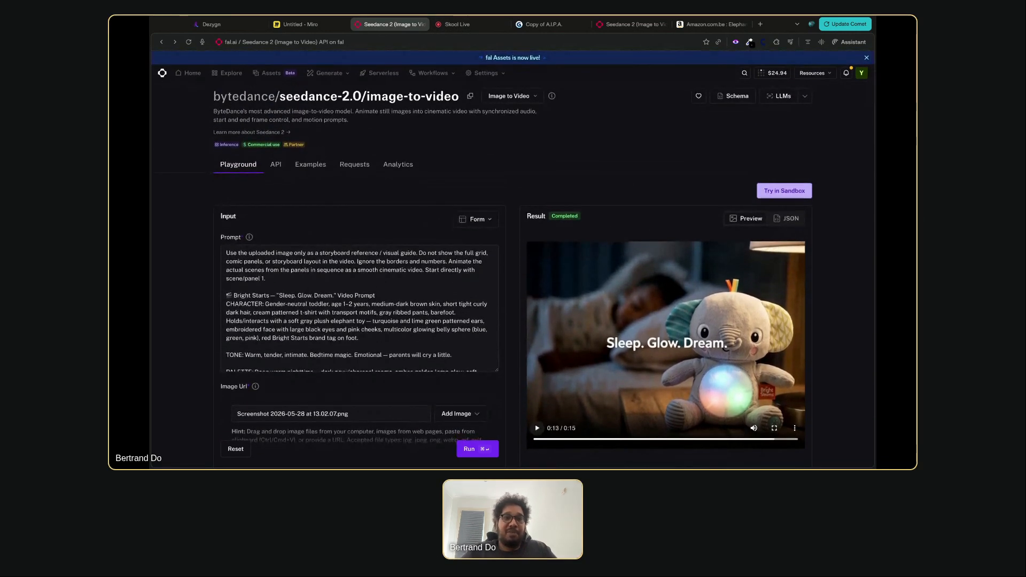
left_click(455, 26)
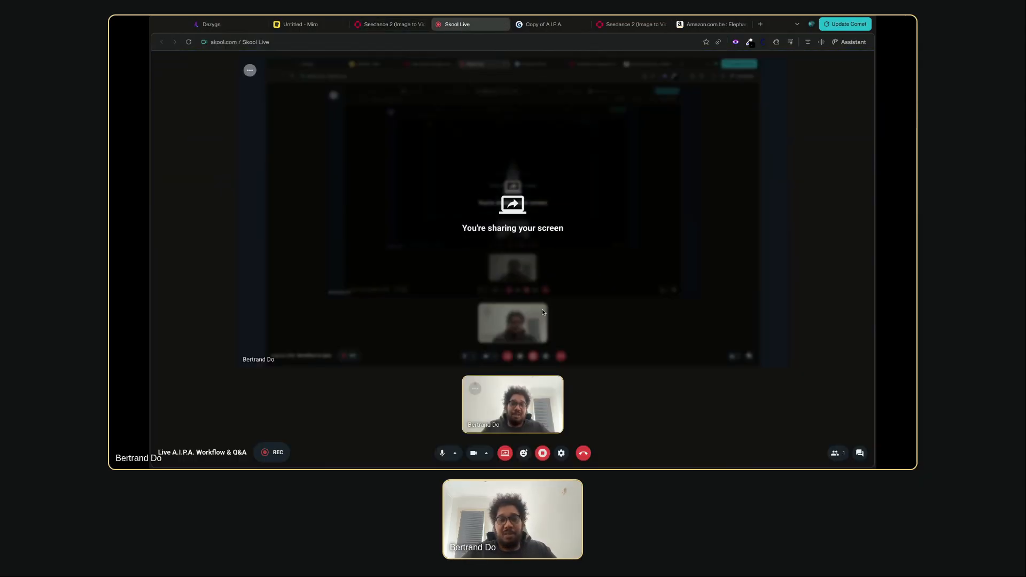